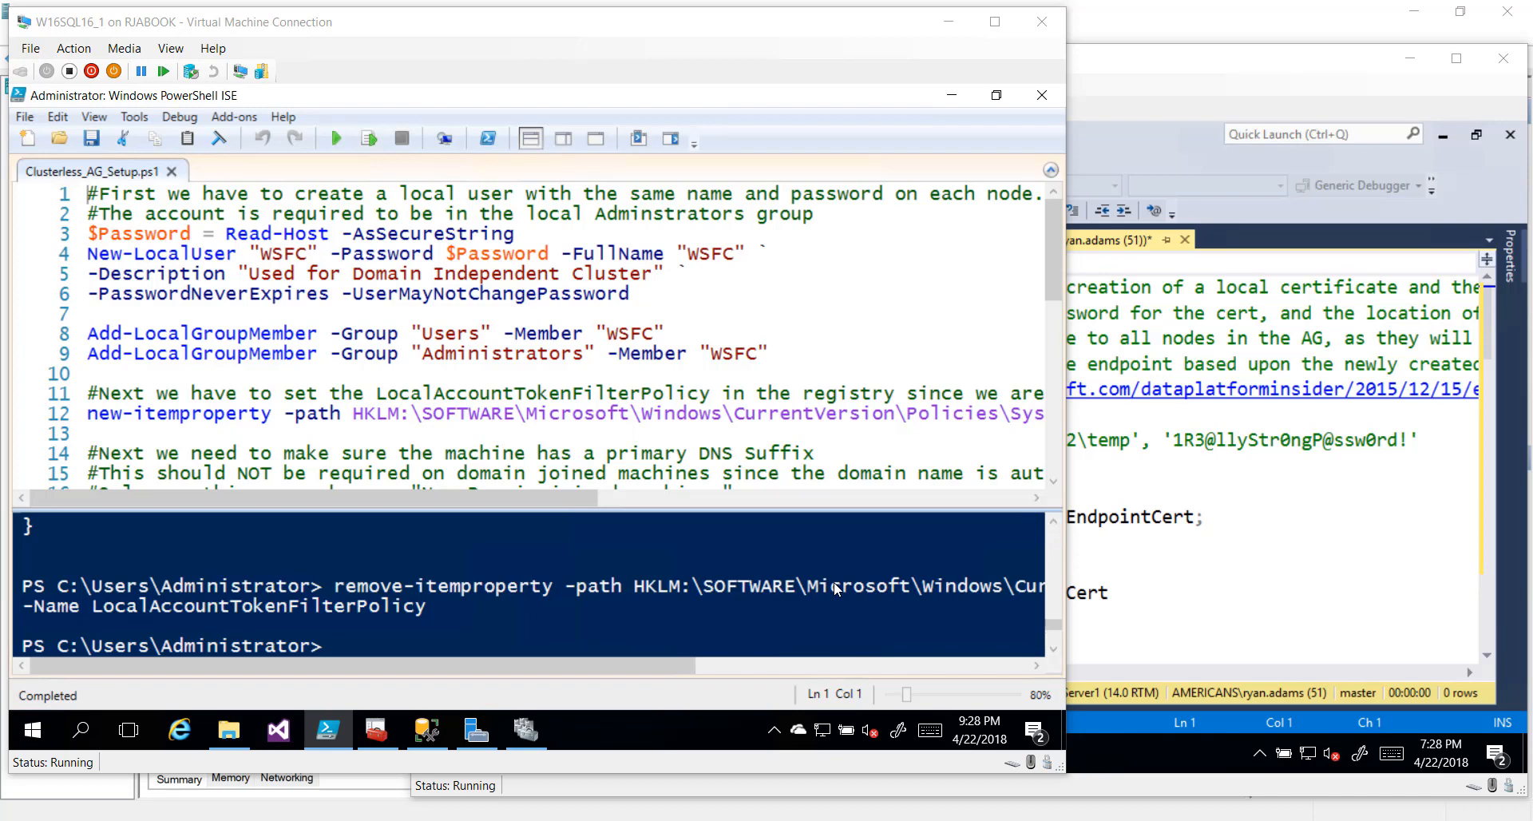
Run script lines 3–9 to create local user WSFC with a password and add it to Users and Administrators
{"action": "left_click", "coordinate": [56, 198]}
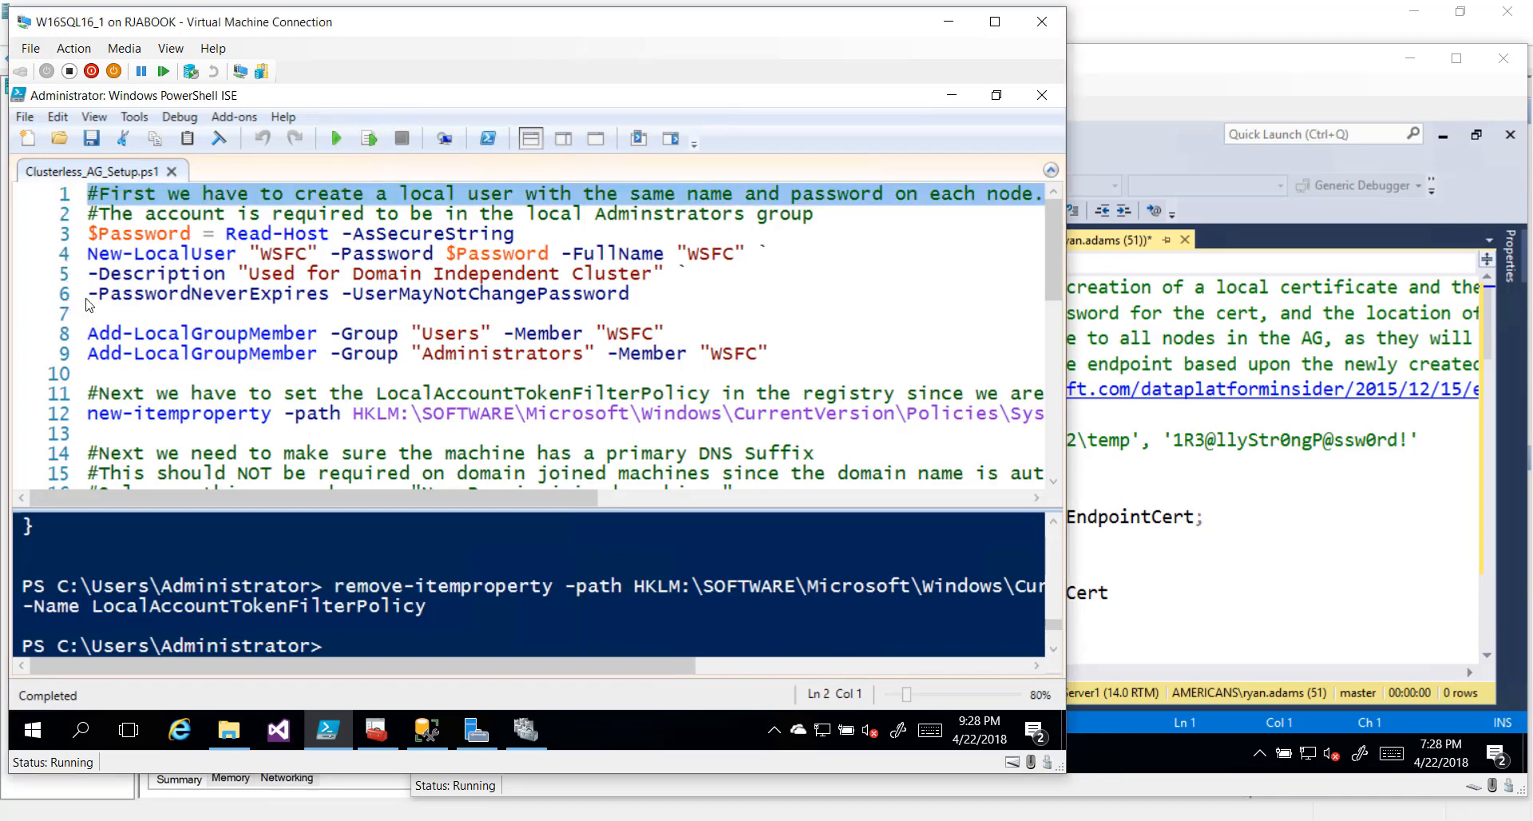
{"action": "left_click", "coordinate": [272, 254]}
{"action": "left_click_drag", "start_coordinate": [261, 254], "coordinate": [308, 254]}
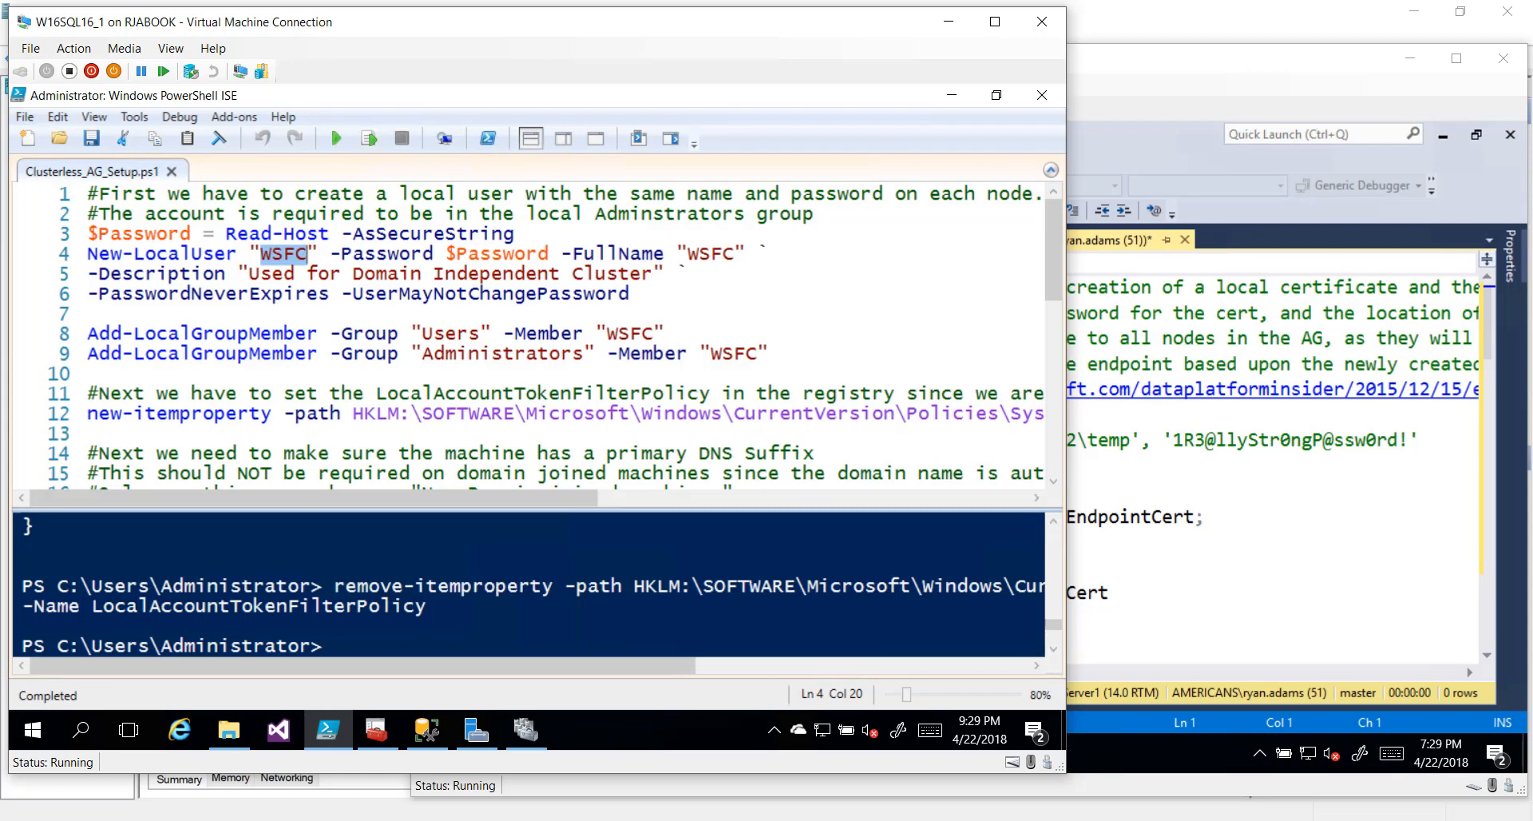
{"action": "left_click", "coordinate": [46, 340]}
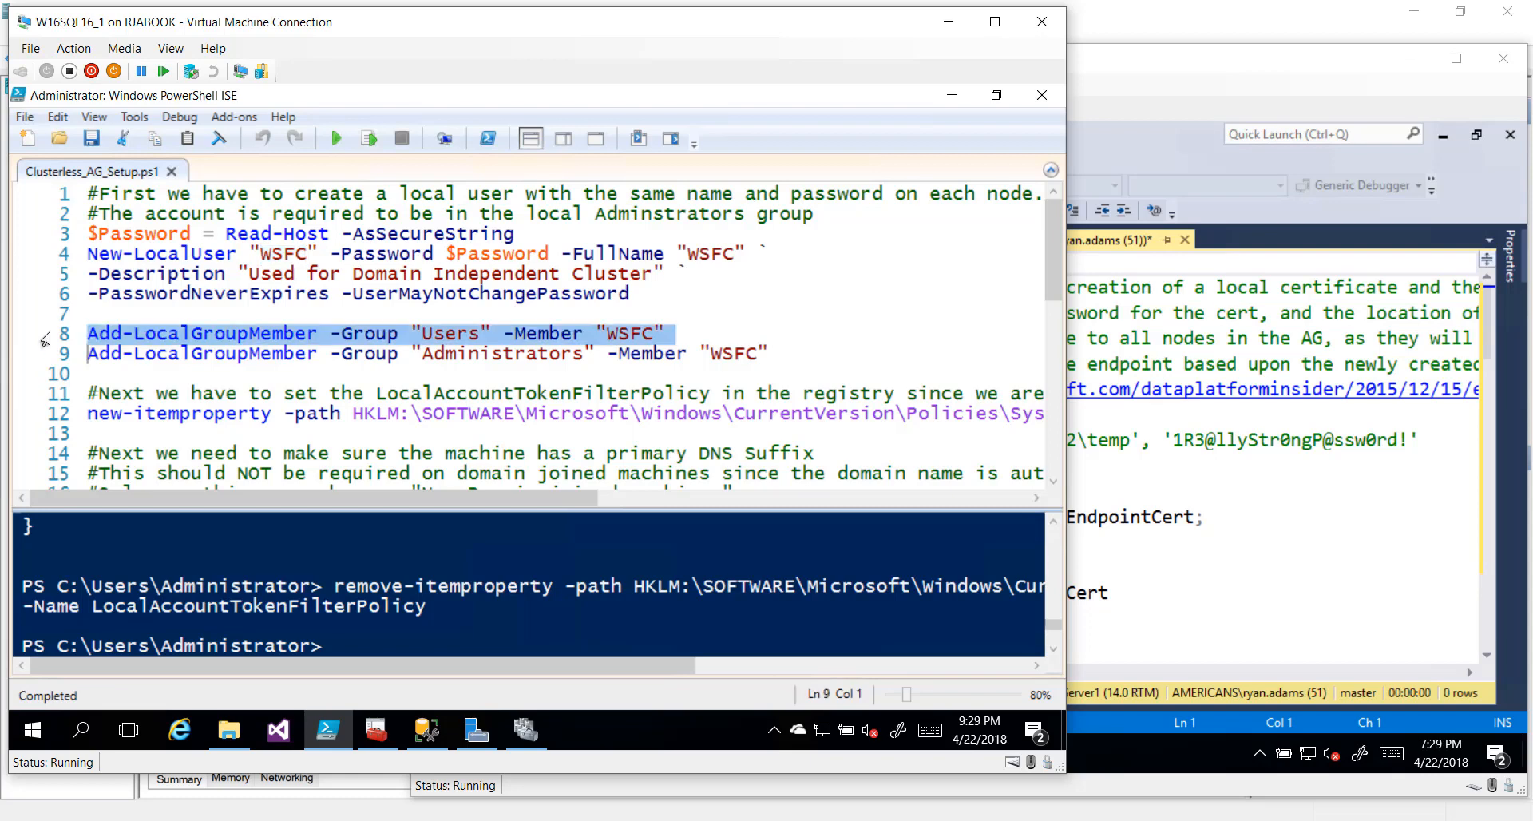
{"action": "left_click", "coordinate": [45, 361]}
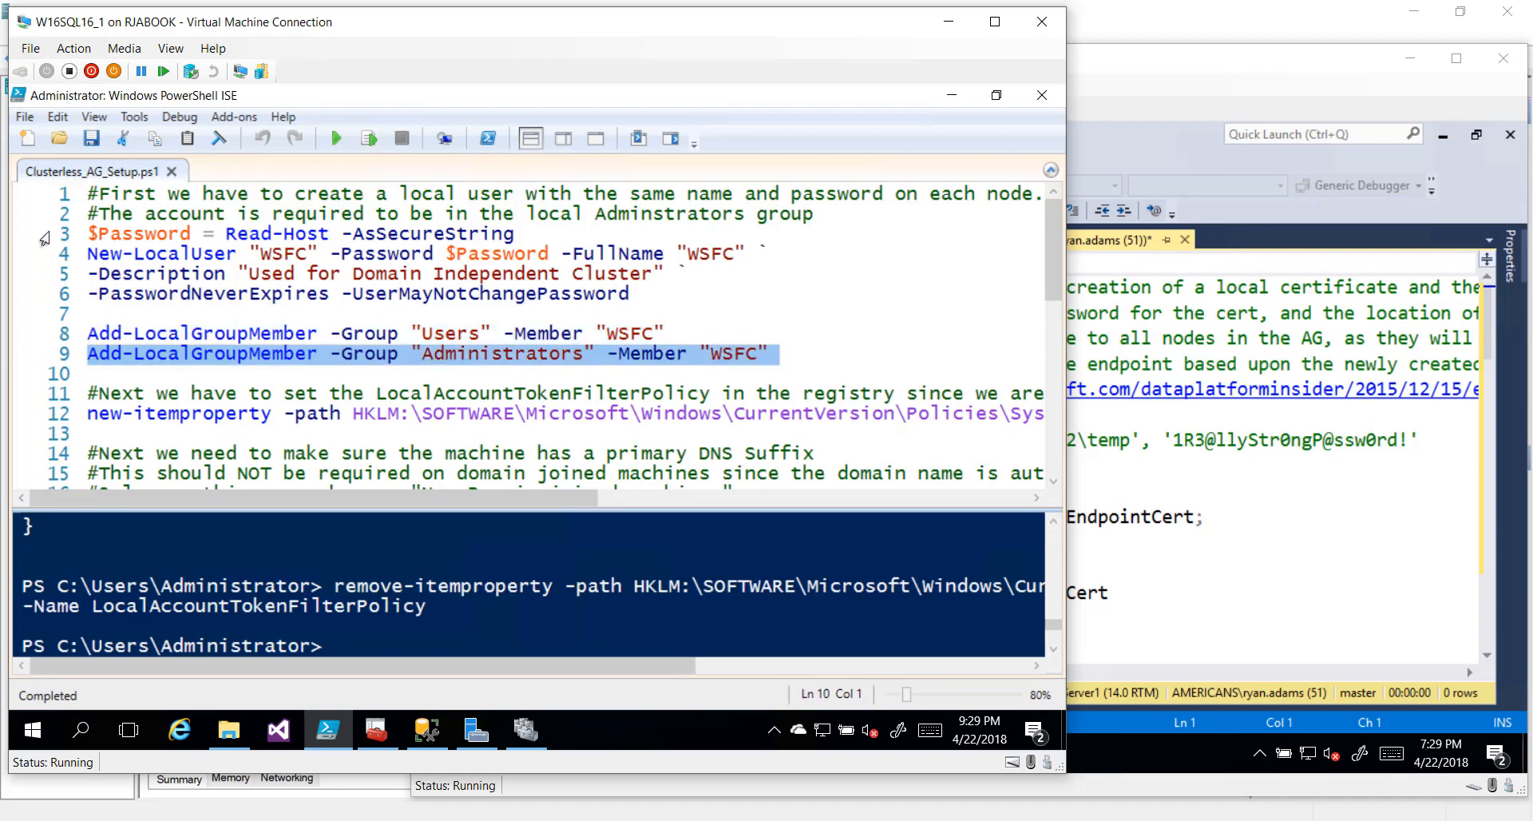
{"action": "left_click_drag", "start_coordinate": [46, 237], "coordinate": [60, 364]}
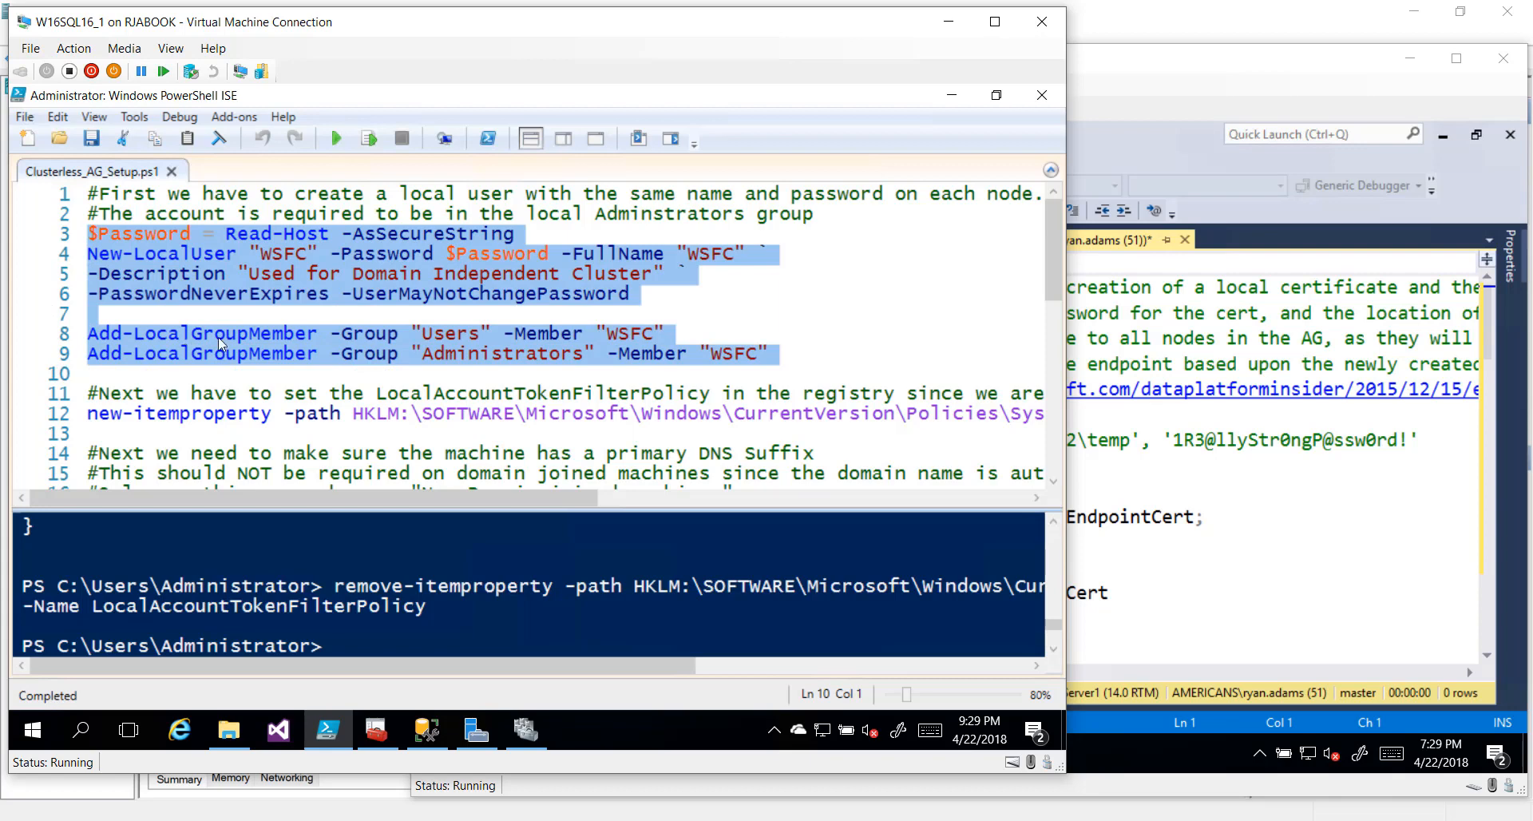
{"action": "left_click", "coordinate": [368, 138]}
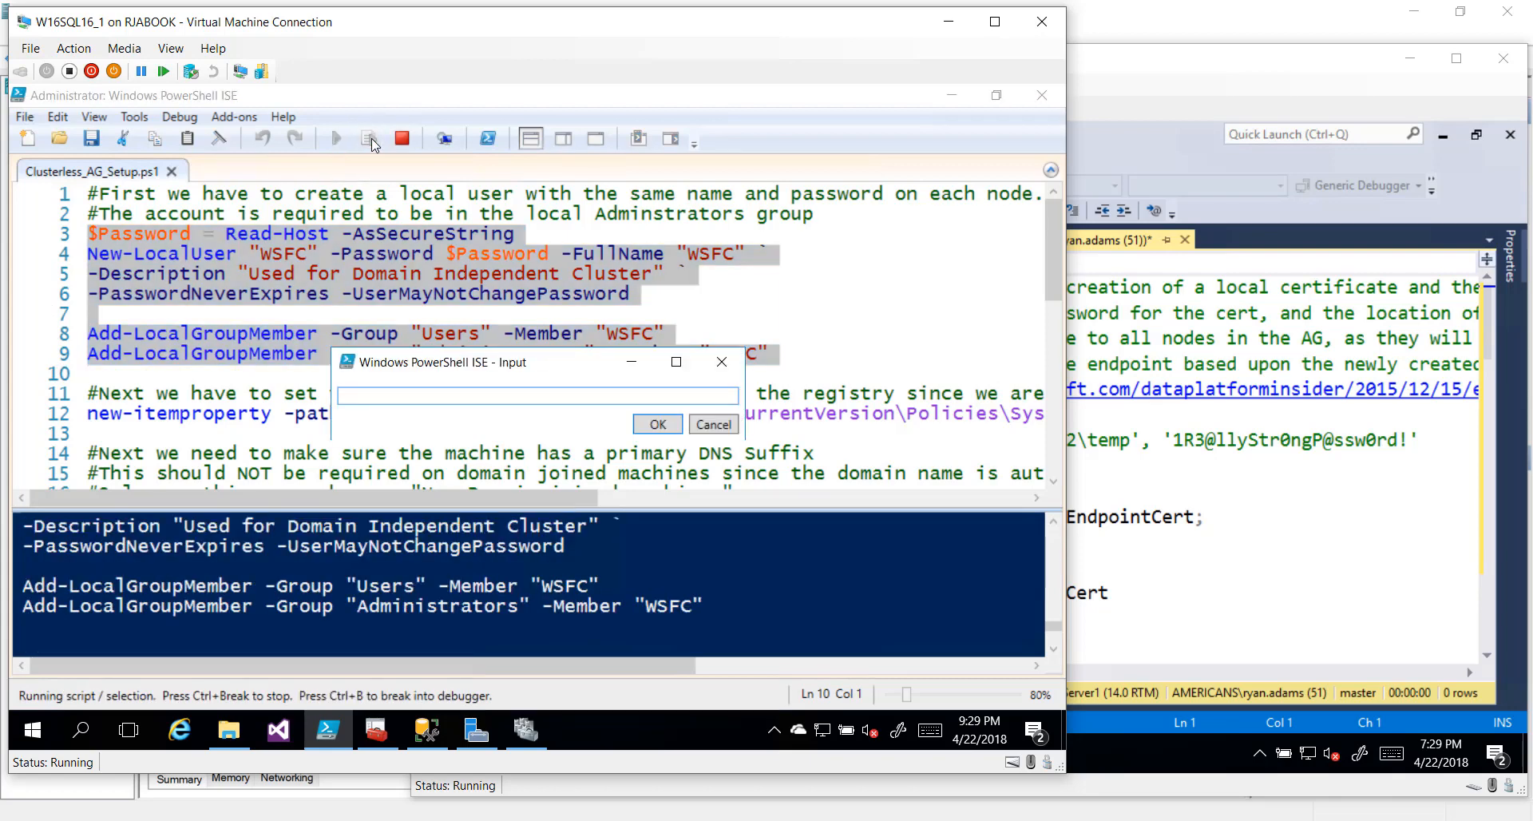
{"action": "key", "text": "Return"}
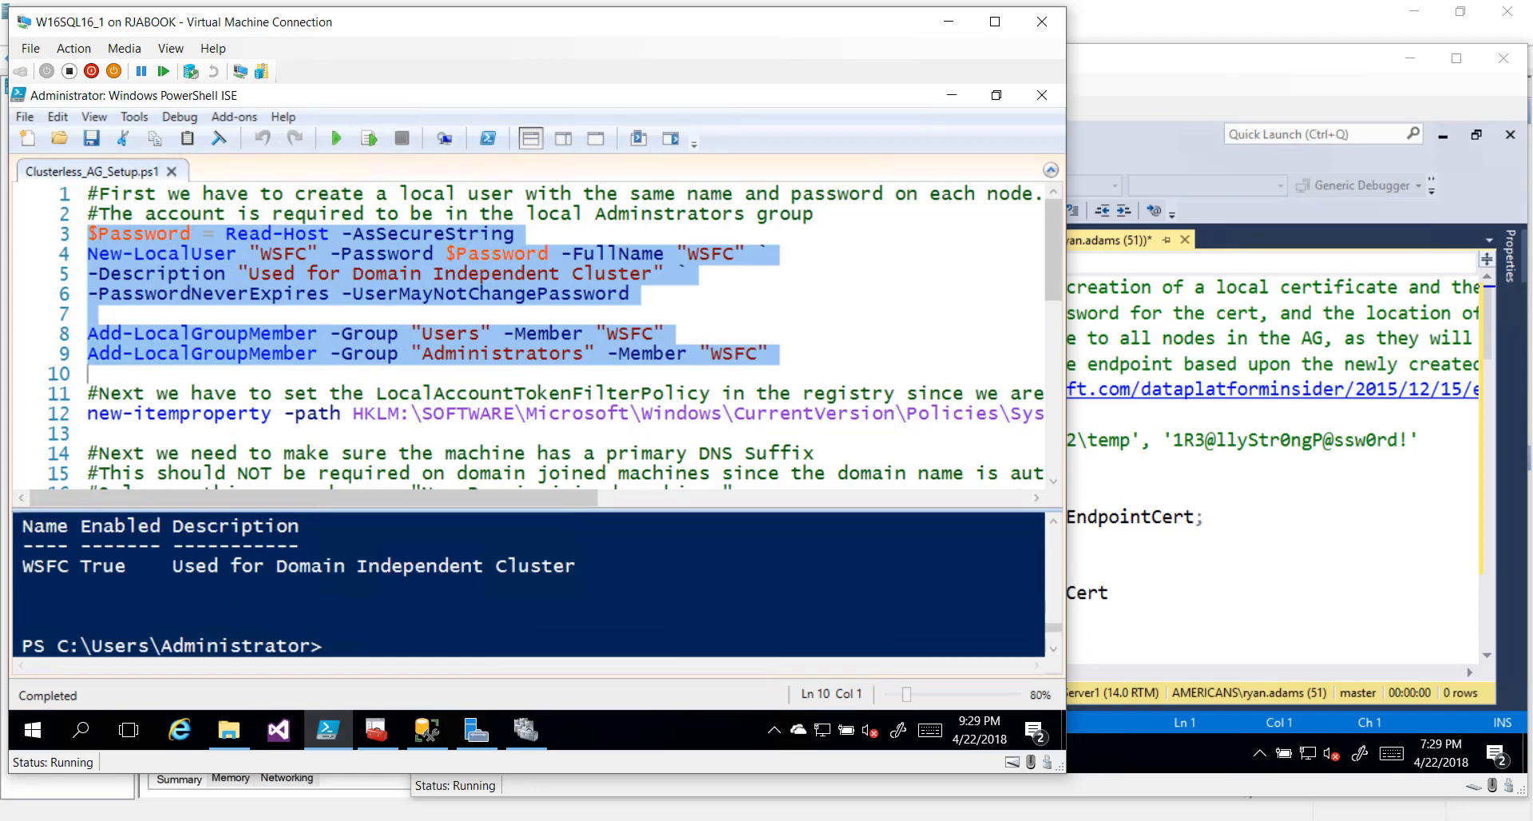
Run line 12 to create the HKLM LocalAccountTokenFilterPolicy registry value set to 1
{"action": "scroll", "coordinate": [527, 335], "scroll_direction": "down", "scroll_amount": 1}
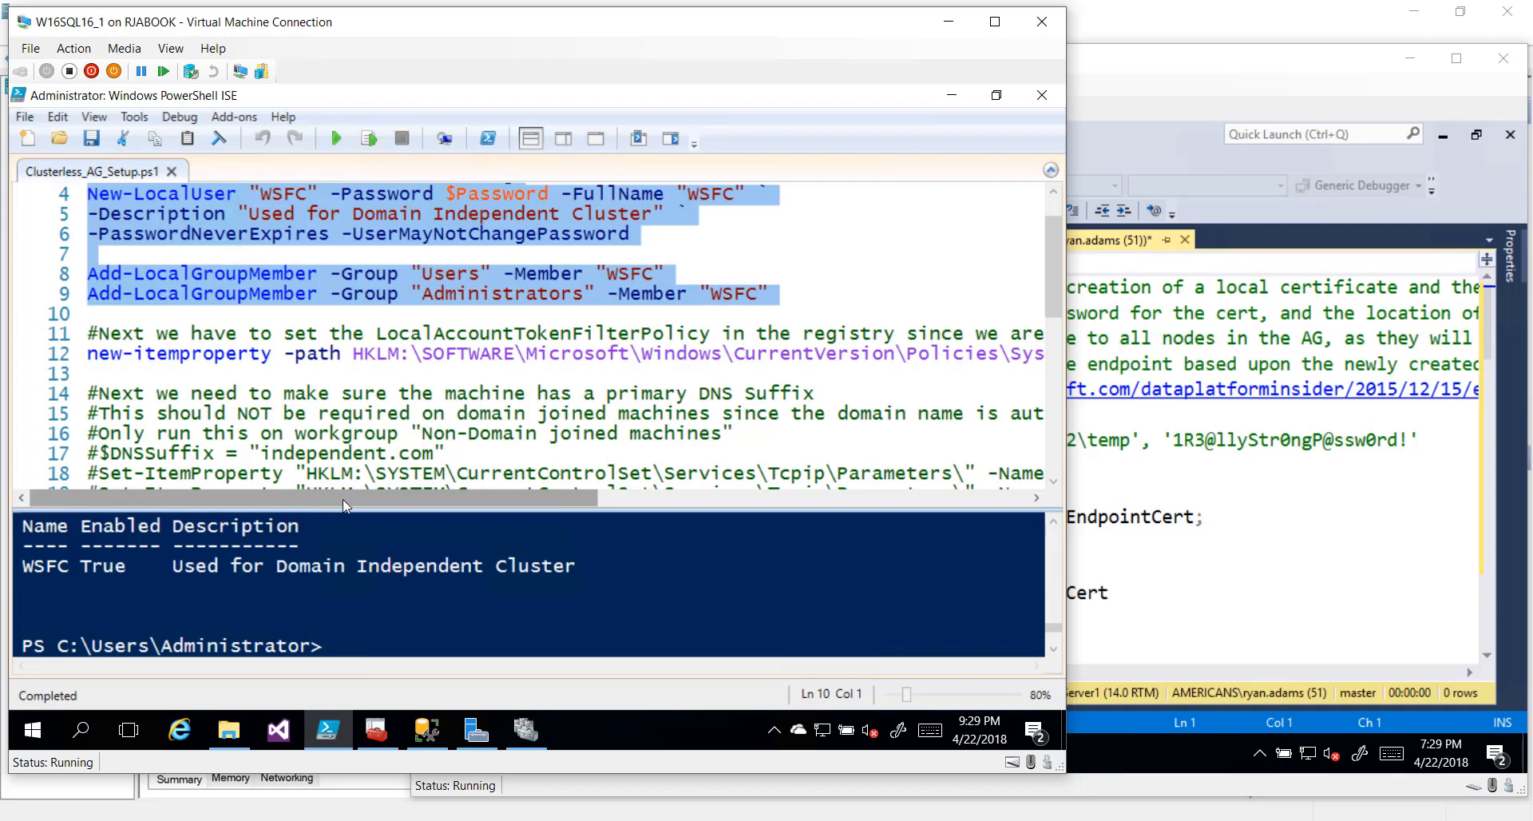
{"action": "key", "text": "Down"}
{"action": "key", "text": "Down"}
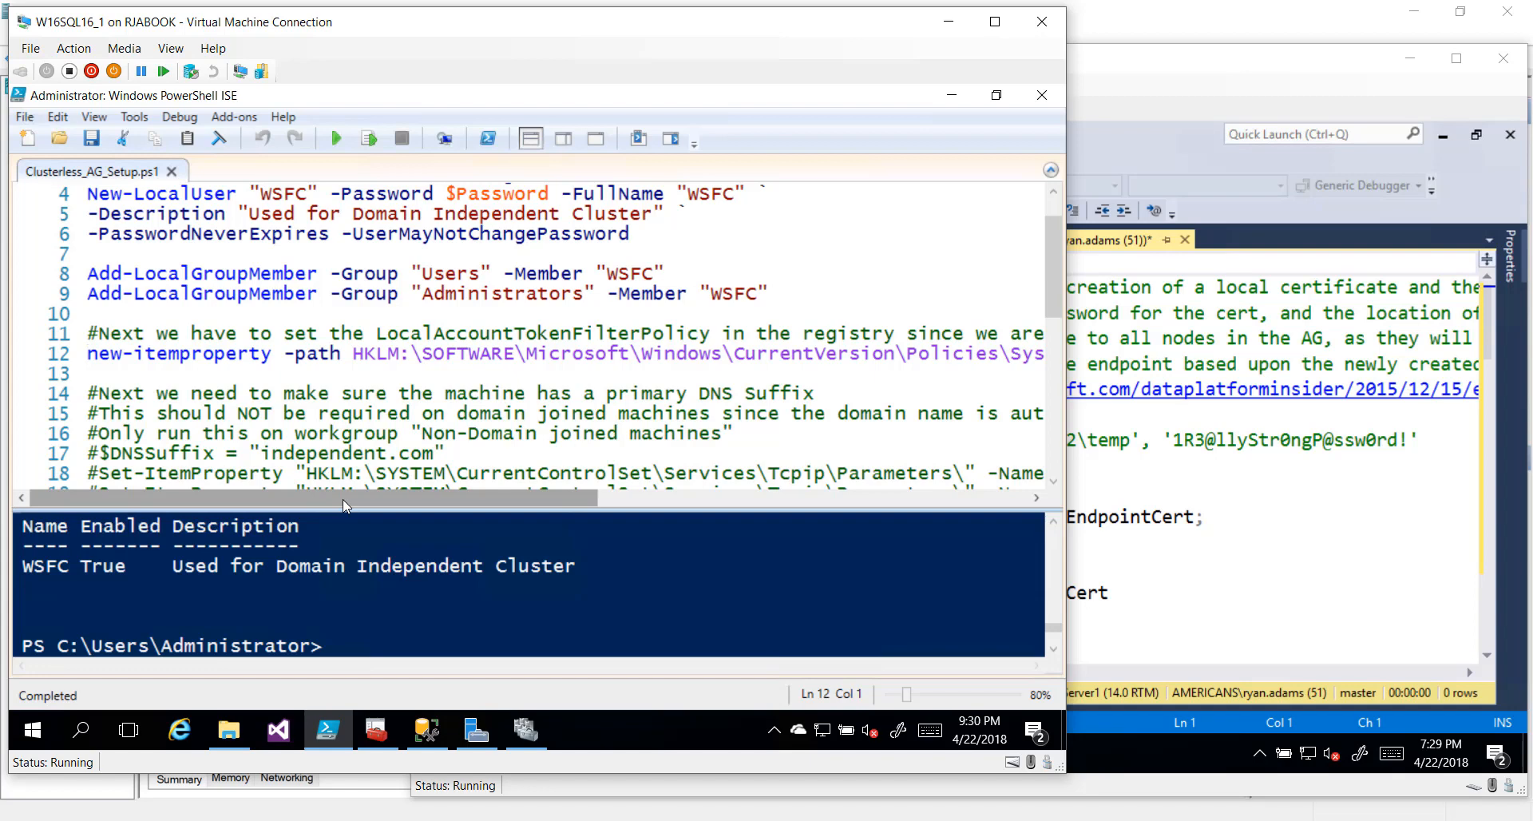
{"action": "key", "text": "shift+End"}
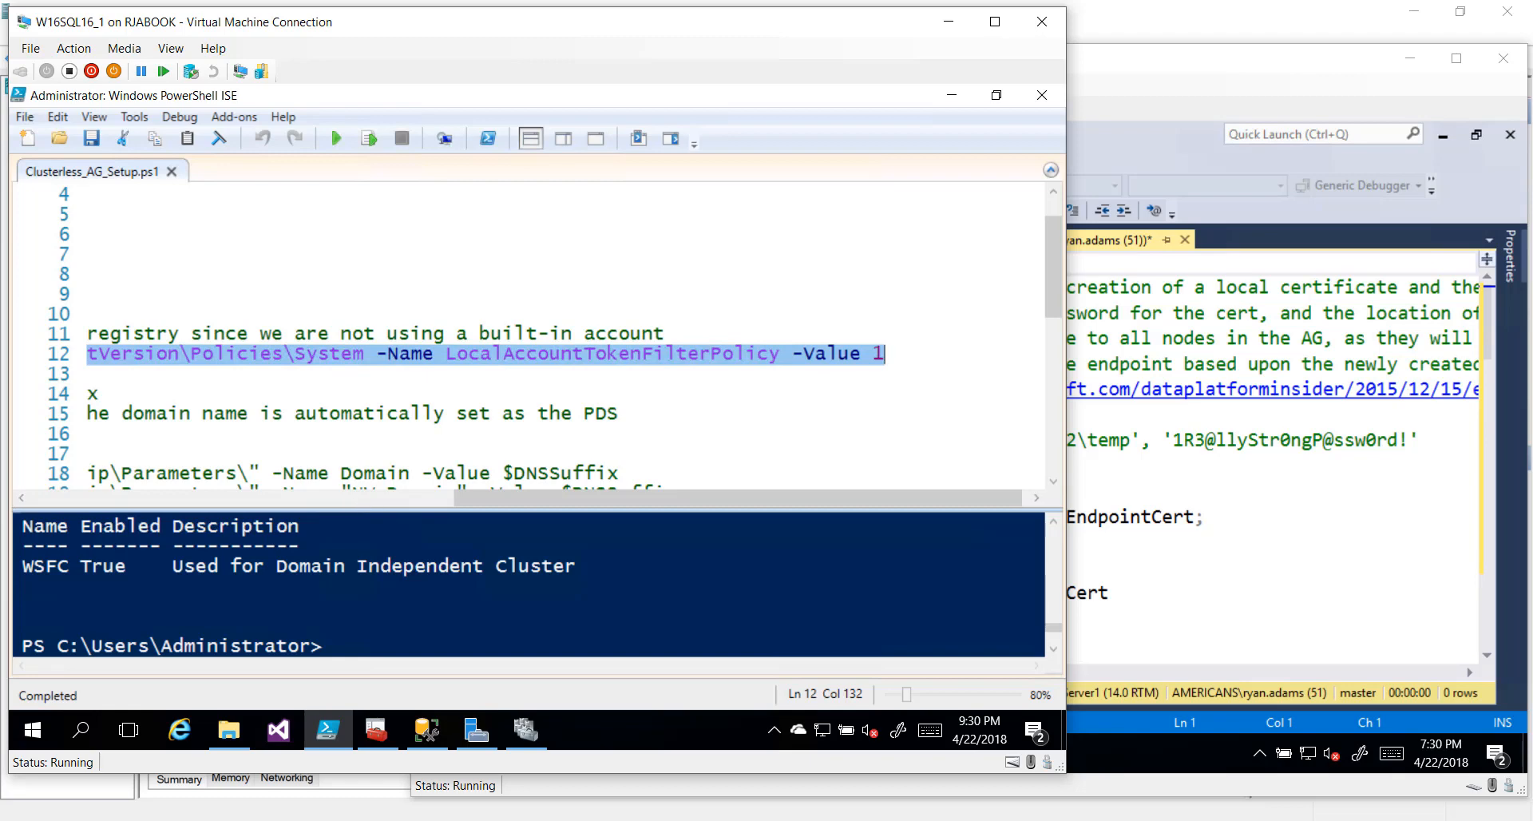
{"action": "left_click", "coordinate": [369, 139]}
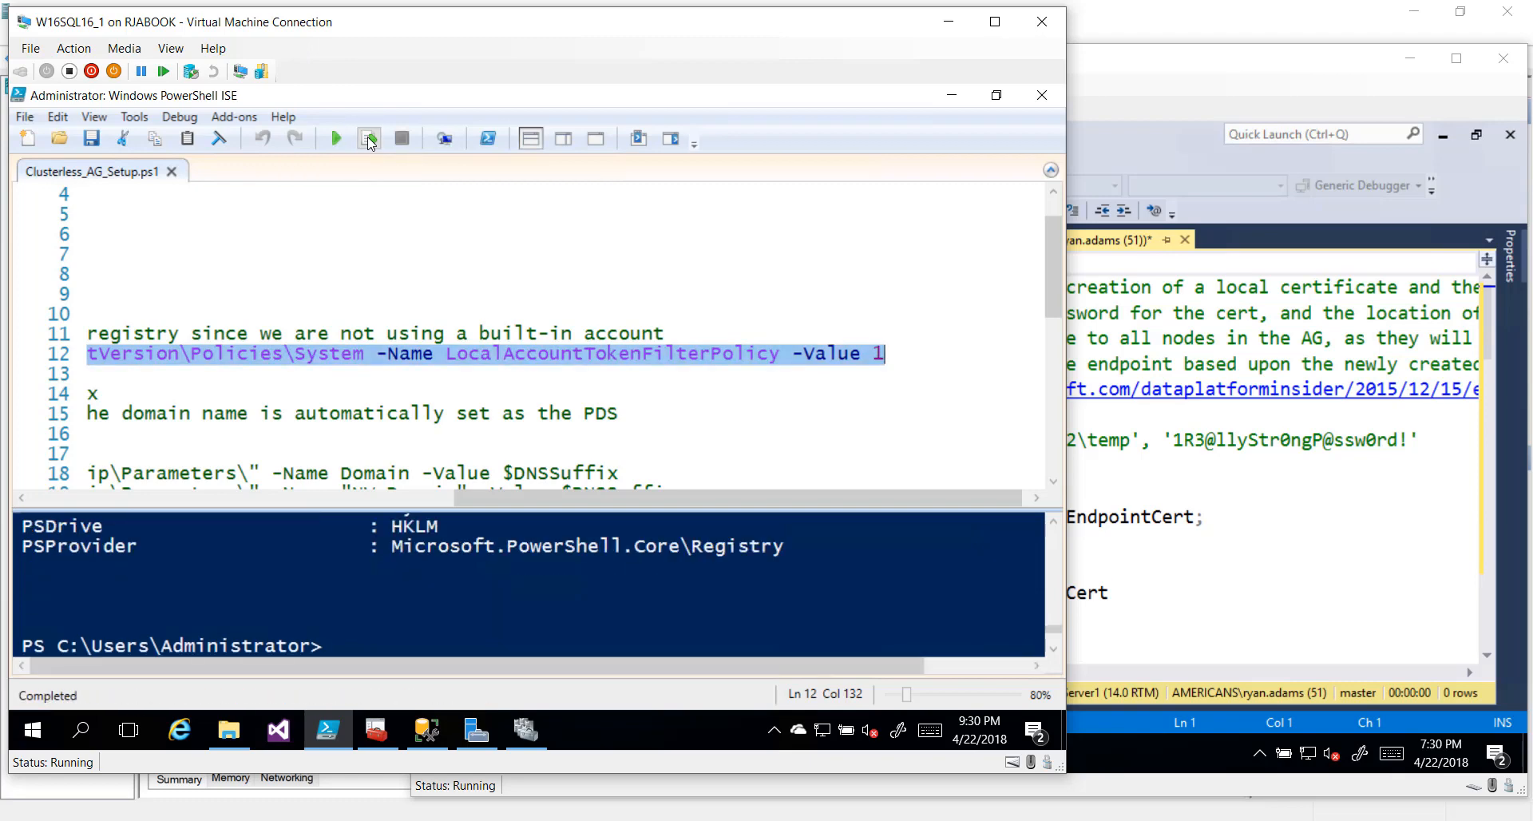
{"action": "key", "text": "Home"}
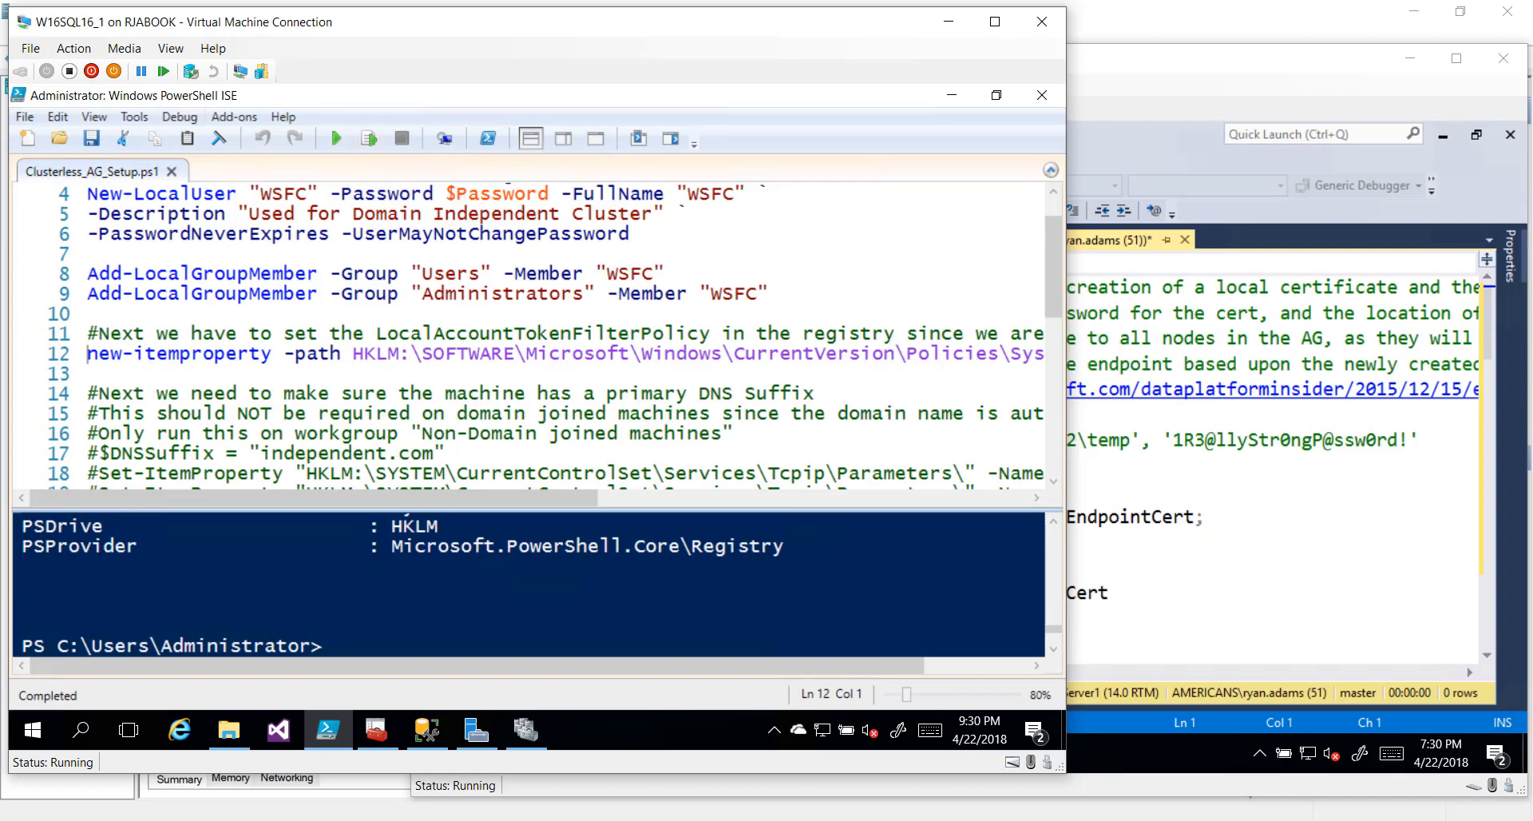
{"action": "scroll", "coordinate": [527, 335], "scroll_direction": "down", "scroll_amount": 2}
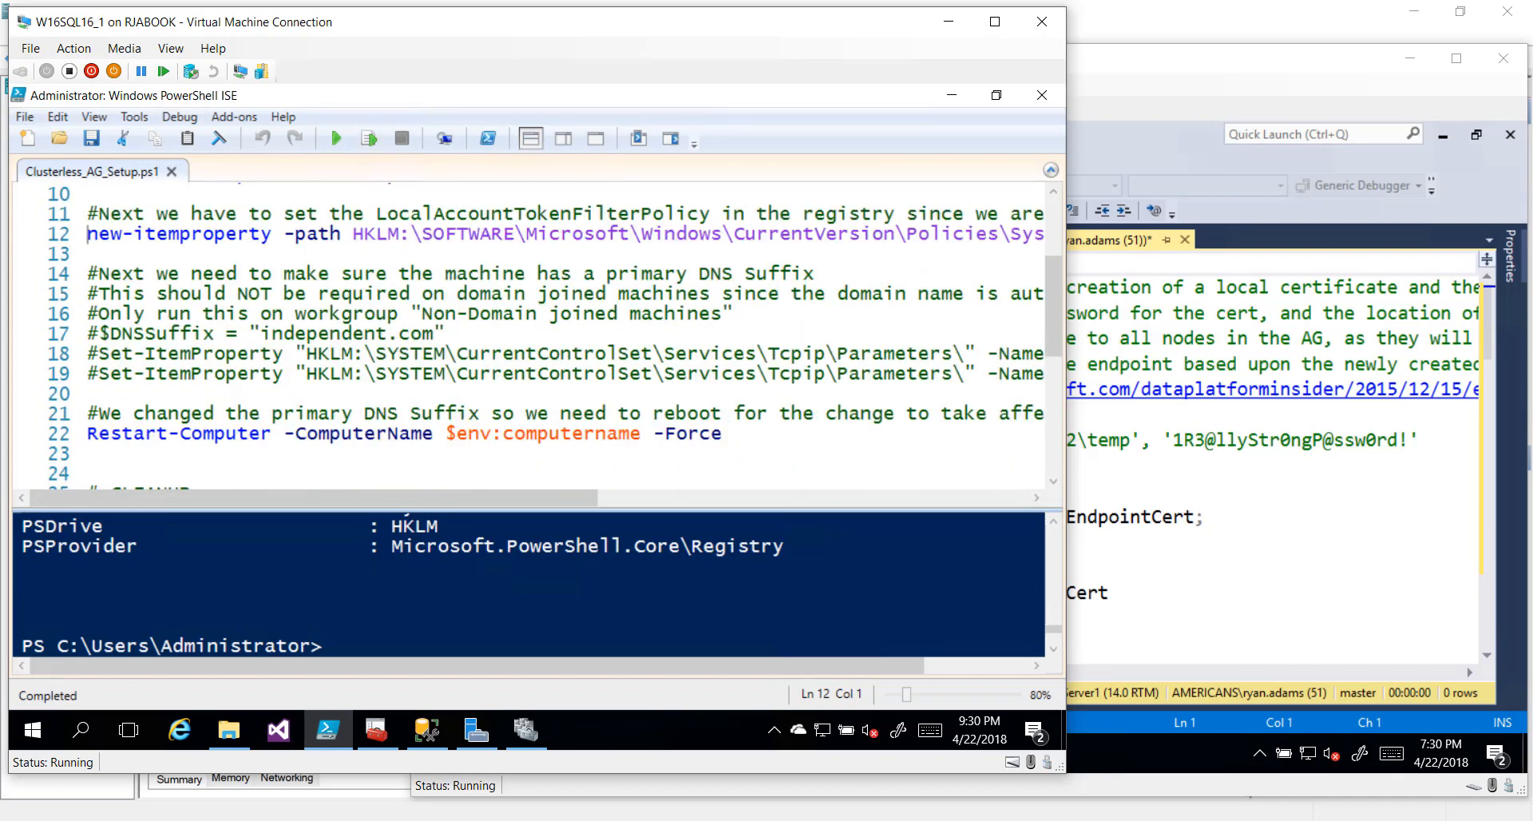
Leave the script and show DEMO2's Local Server page in Server Manager
{"action": "scroll", "coordinate": [527, 335], "scroll_direction": "down", "scroll_amount": 1}
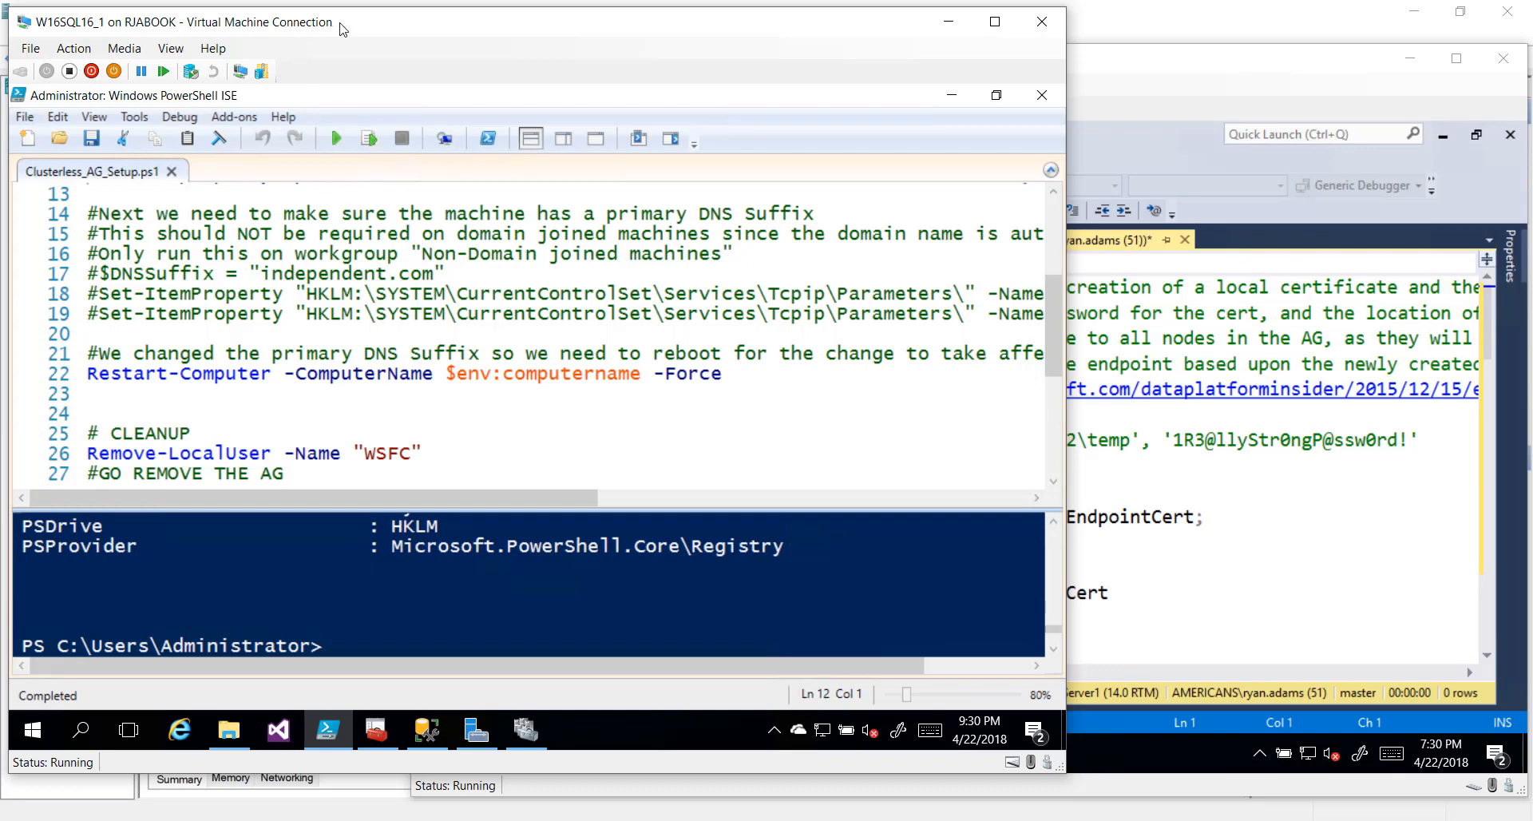
{"action": "left_click_drag", "start_coordinate": [344, 29], "coordinate": [351, 32]}
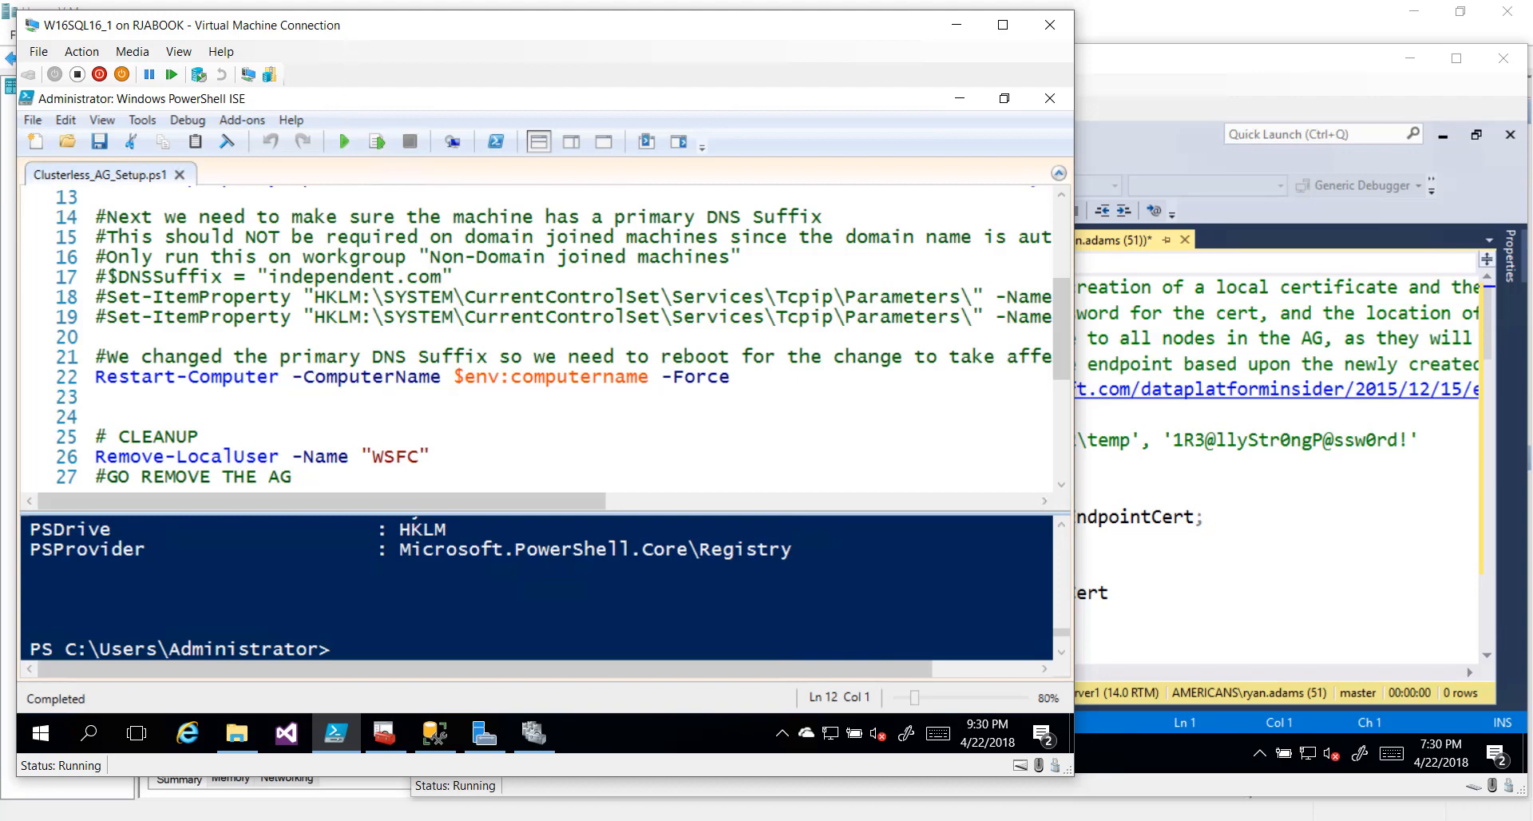
{"action": "left_click", "coordinate": [485, 733]}
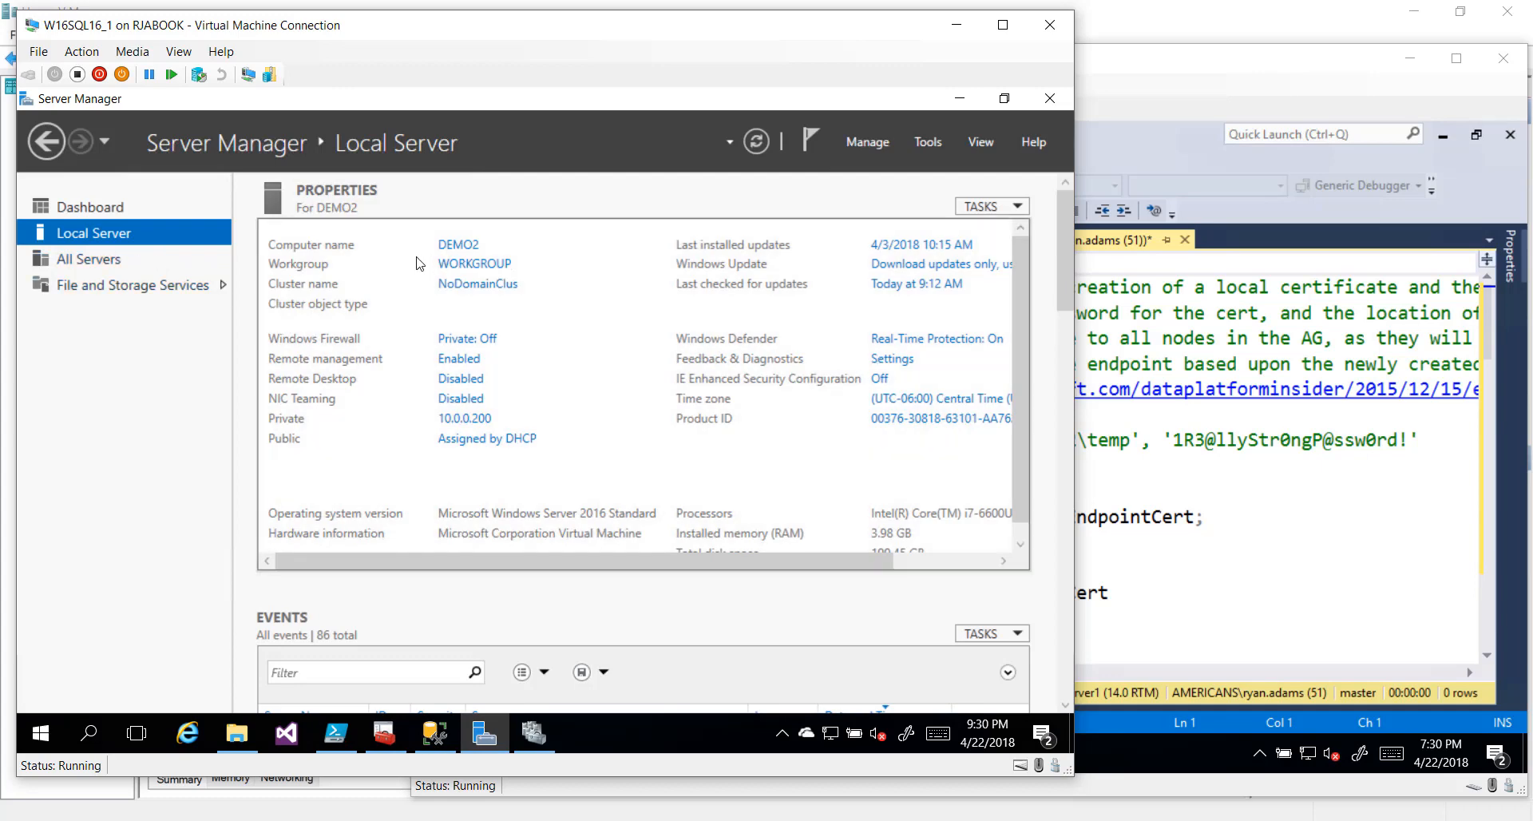
{"action": "left_click", "coordinate": [466, 266]}
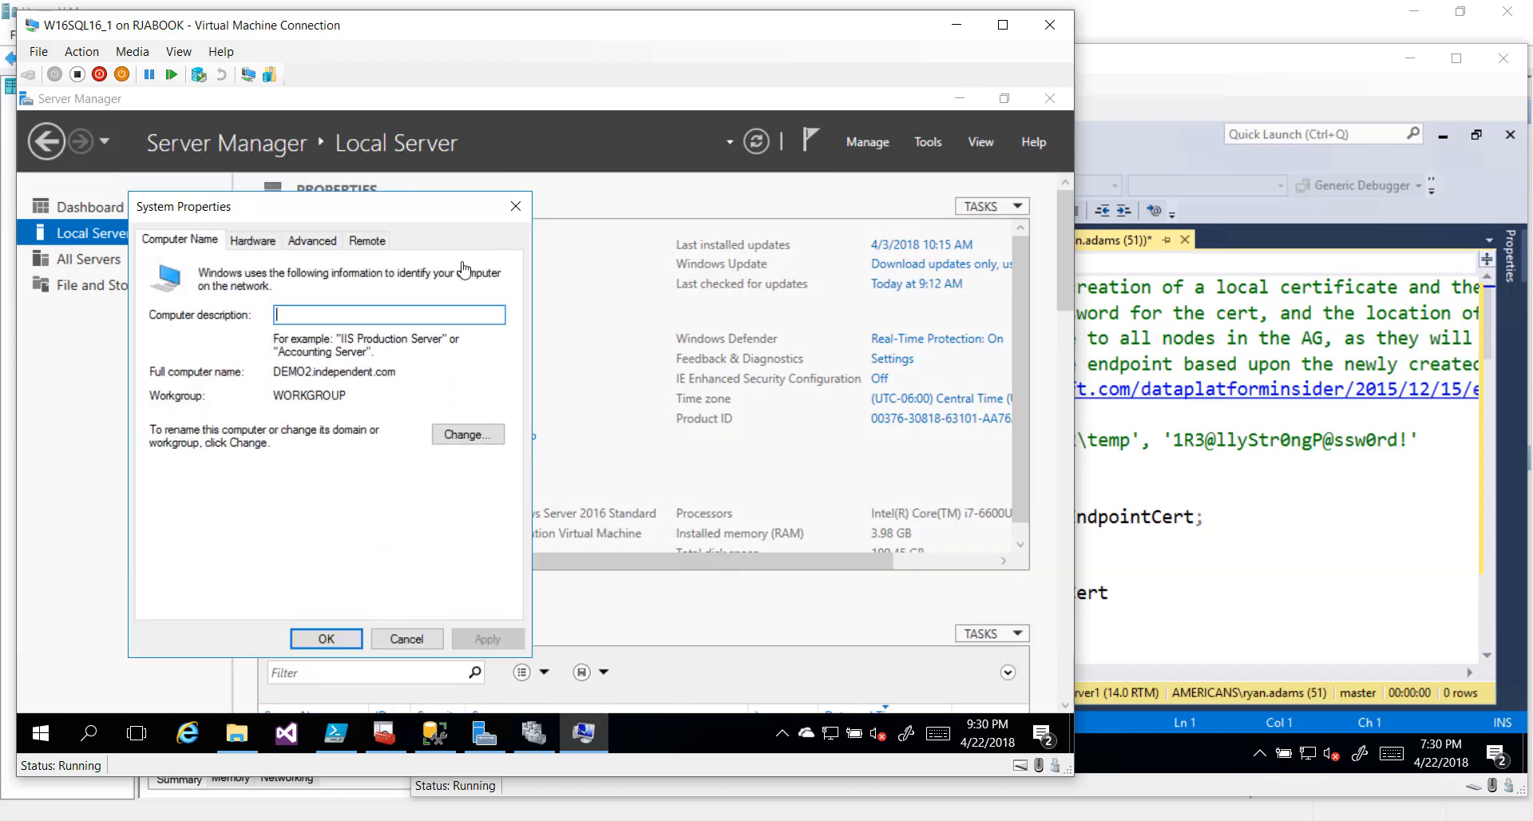
{"action": "left_click", "coordinate": [466, 435]}
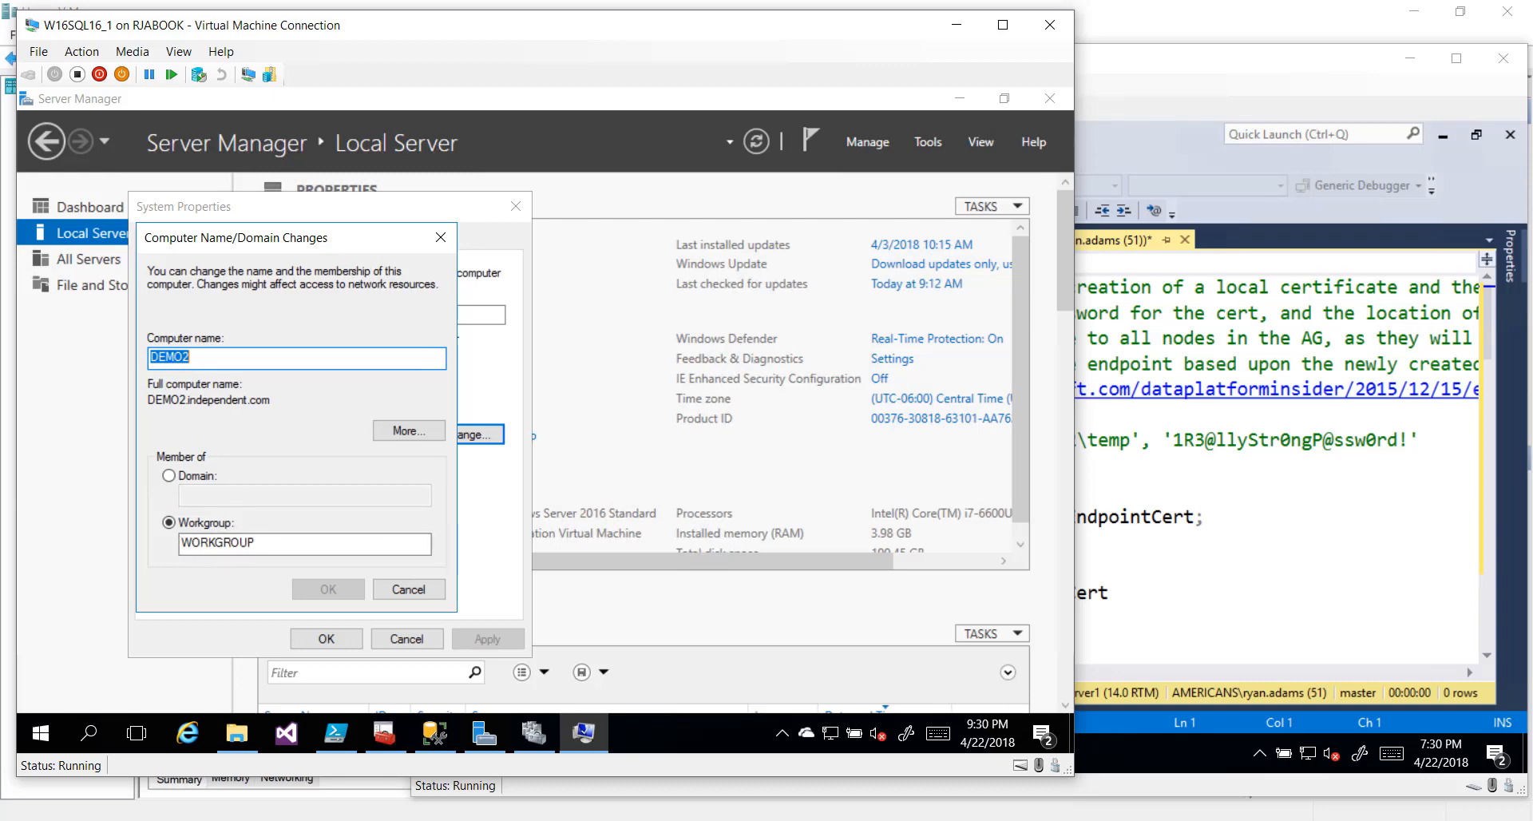
{"action": "key", "text": "ctrl+1"}
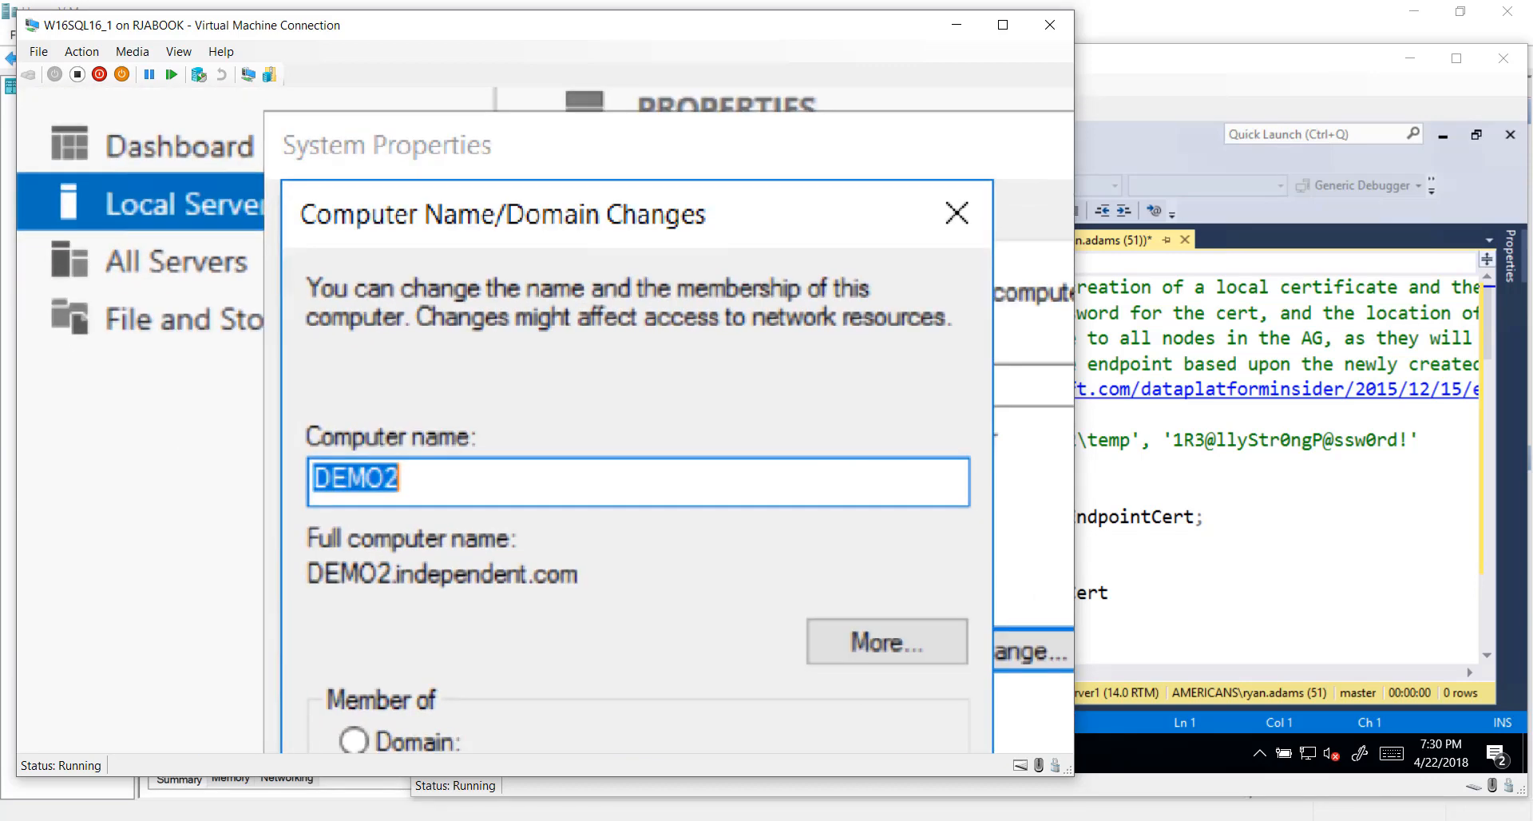
{"action": "left_click", "coordinate": [548, 424]}
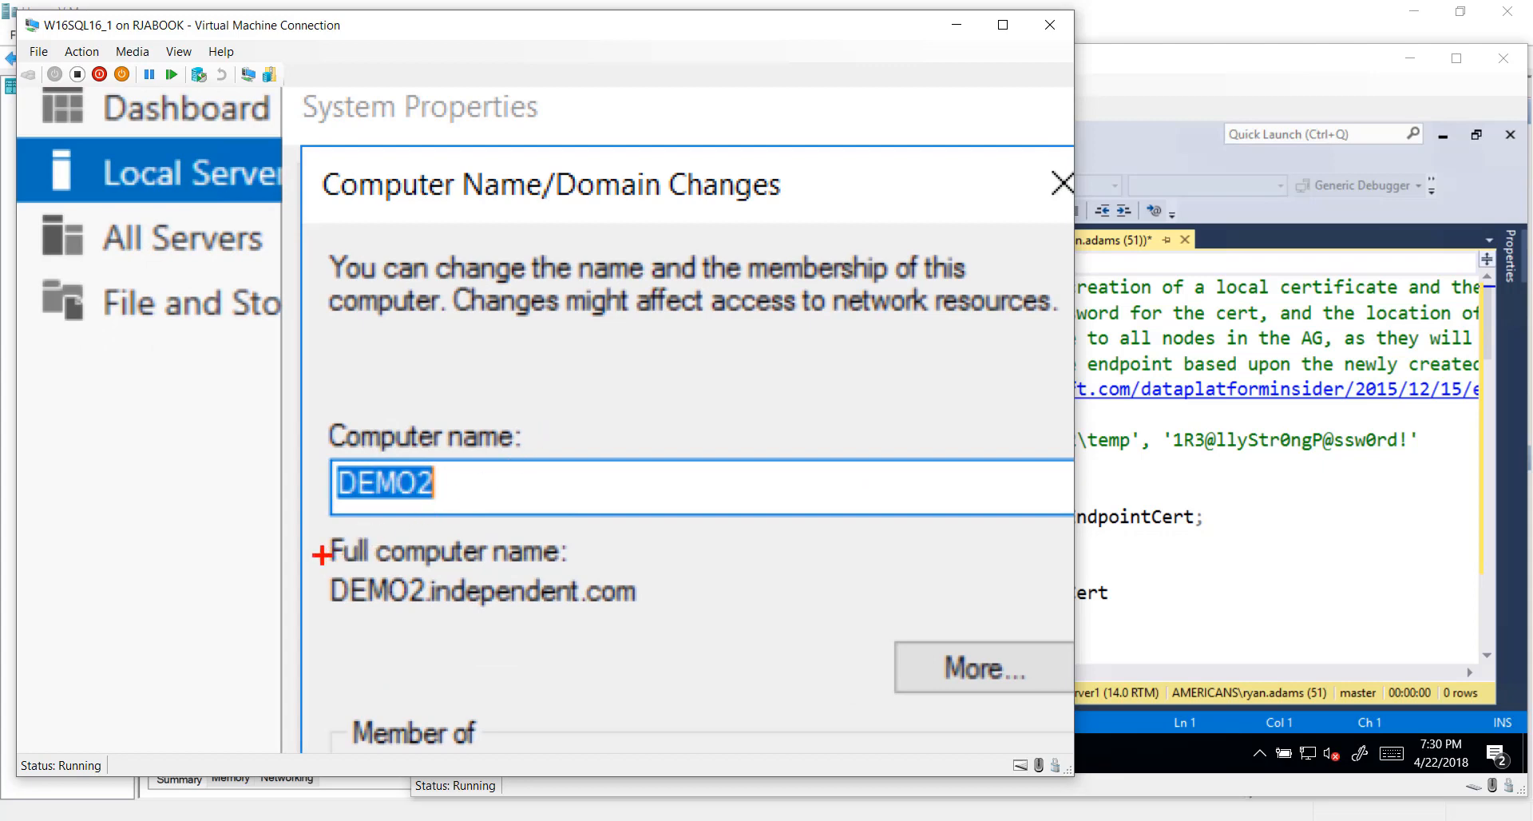
{"action": "mouse_move", "coordinate": [324, 556]}
{"action": "left_mouse_down"}
{"action": "mouse_move", "coordinate": [341, 651]}
{"action": "mouse_move", "coordinate": [669, 639]}
{"action": "mouse_move", "coordinate": [681, 622]}
{"action": "left_mouse_up"}
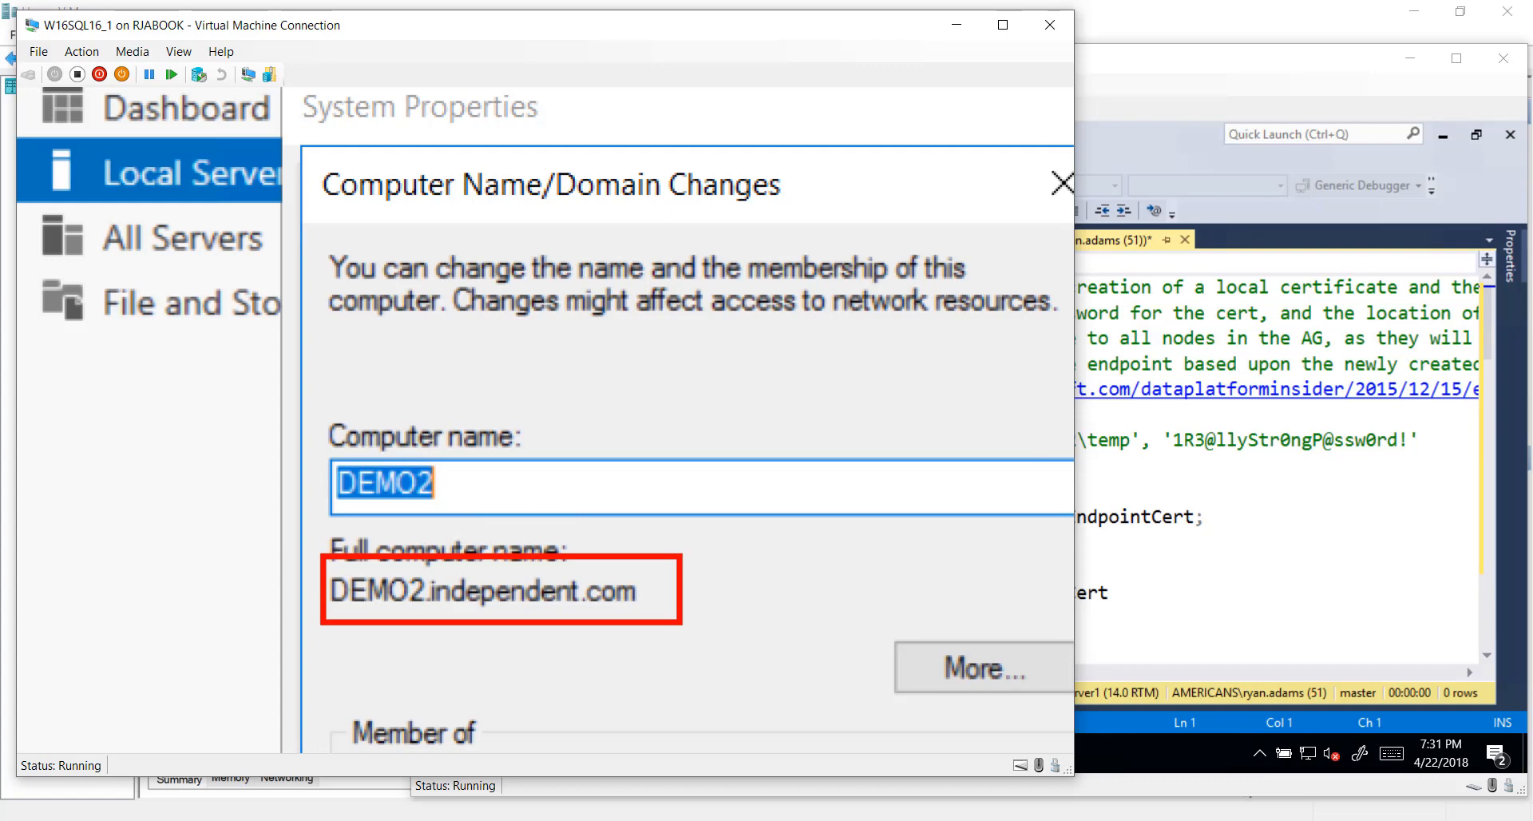
{"action": "key", "text": "Escape"}
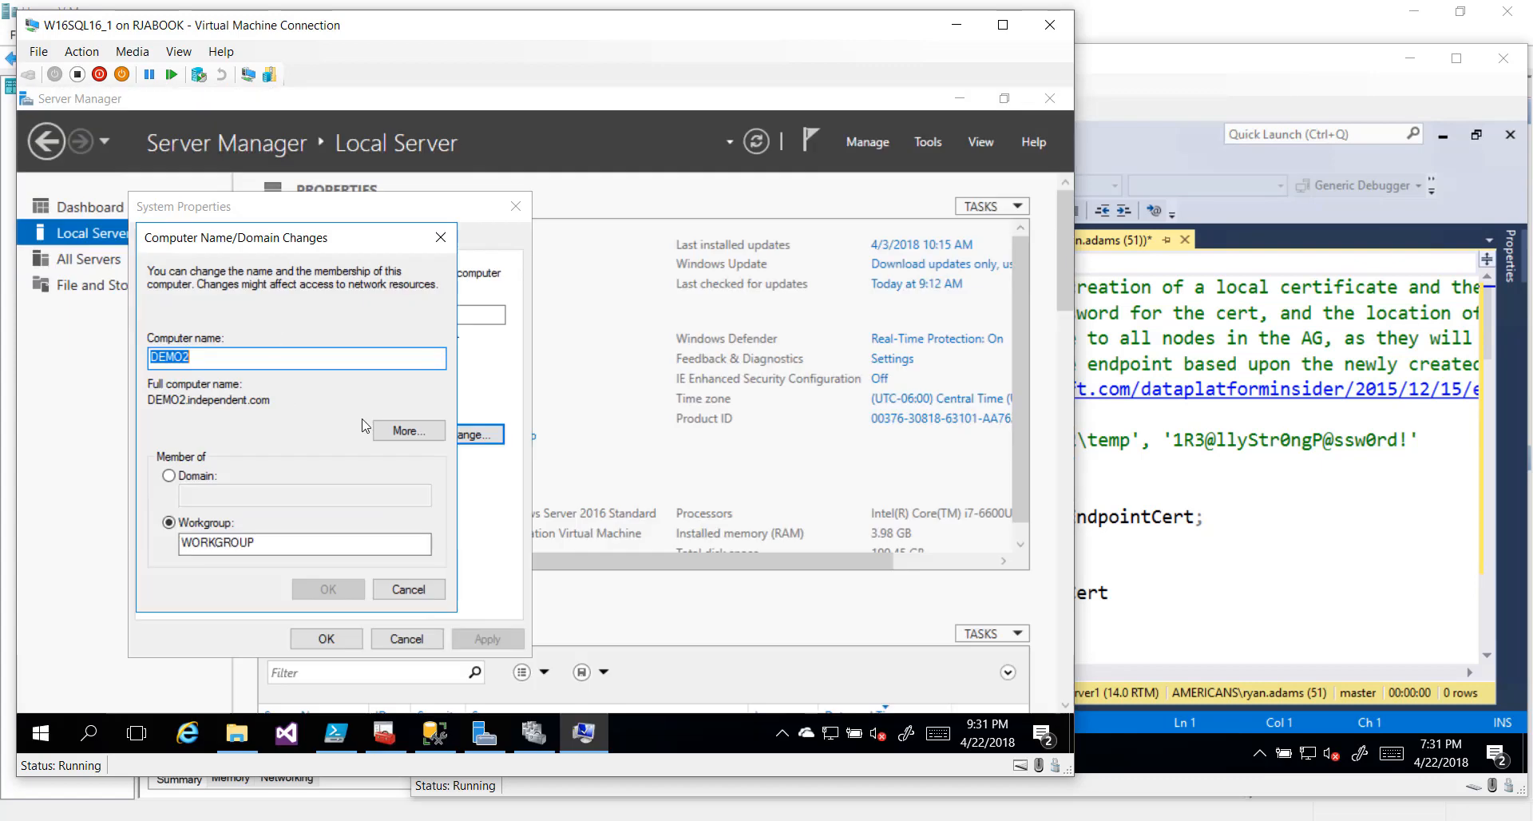
{"action": "left_click", "coordinate": [392, 432]}
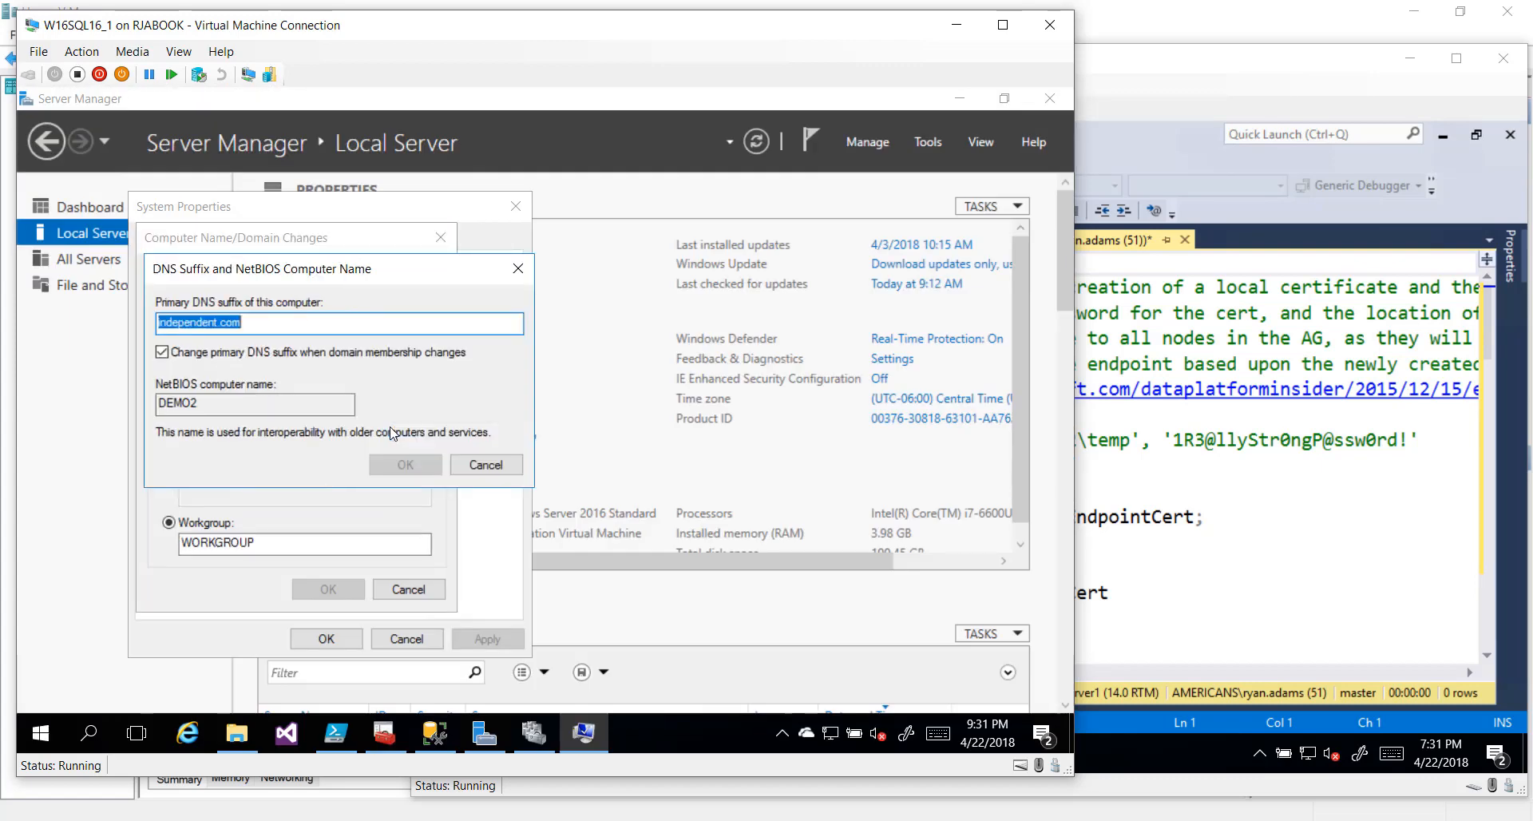
{"action": "key", "text": "ctrl+1"}
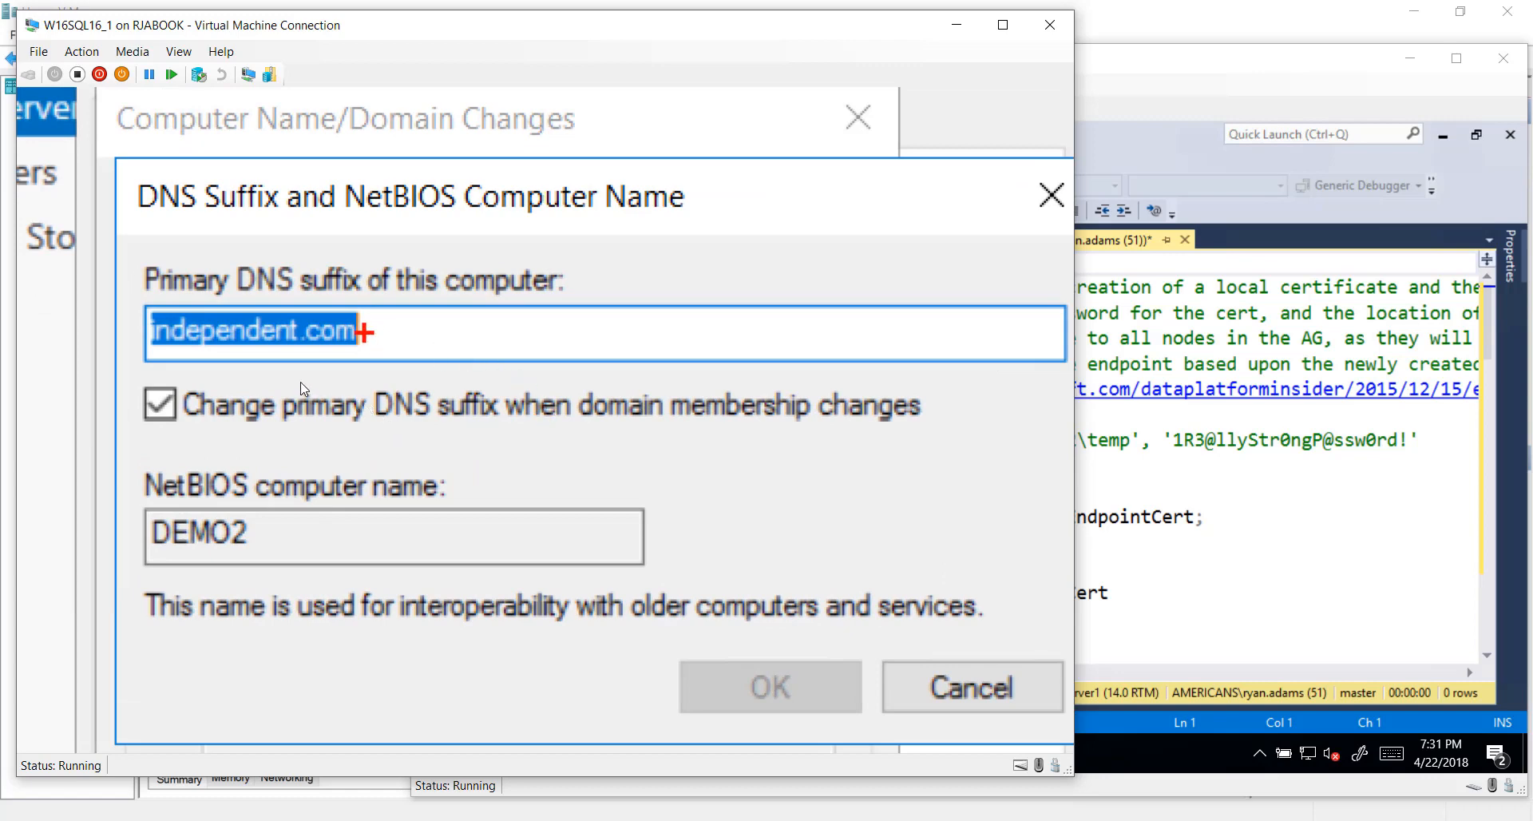
{"action": "left_click_drag", "start_coordinate": [362, 330], "coordinate": [520, 254]}
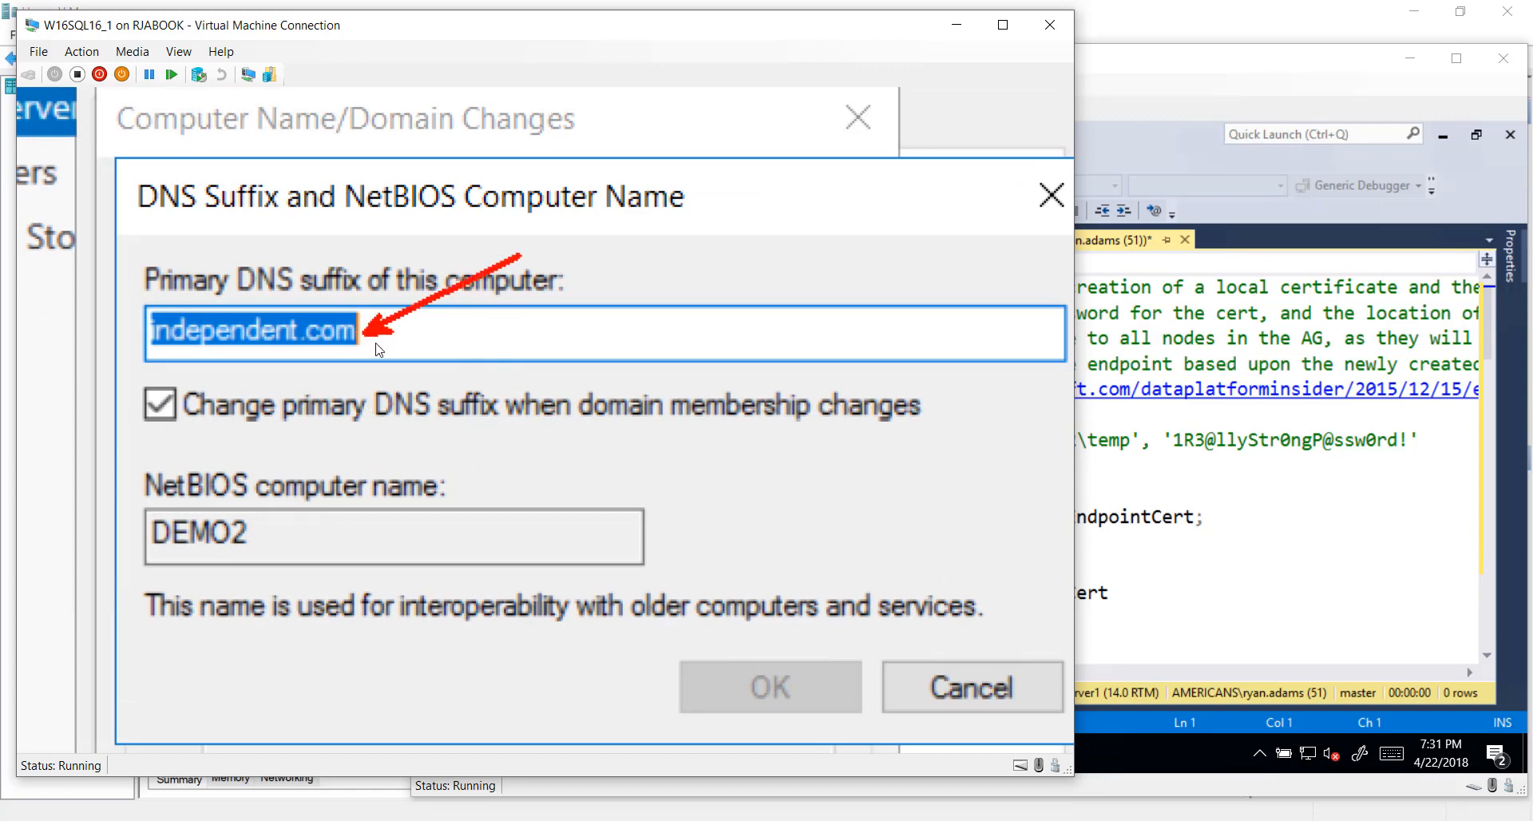
{"action": "key", "text": "Escape"}
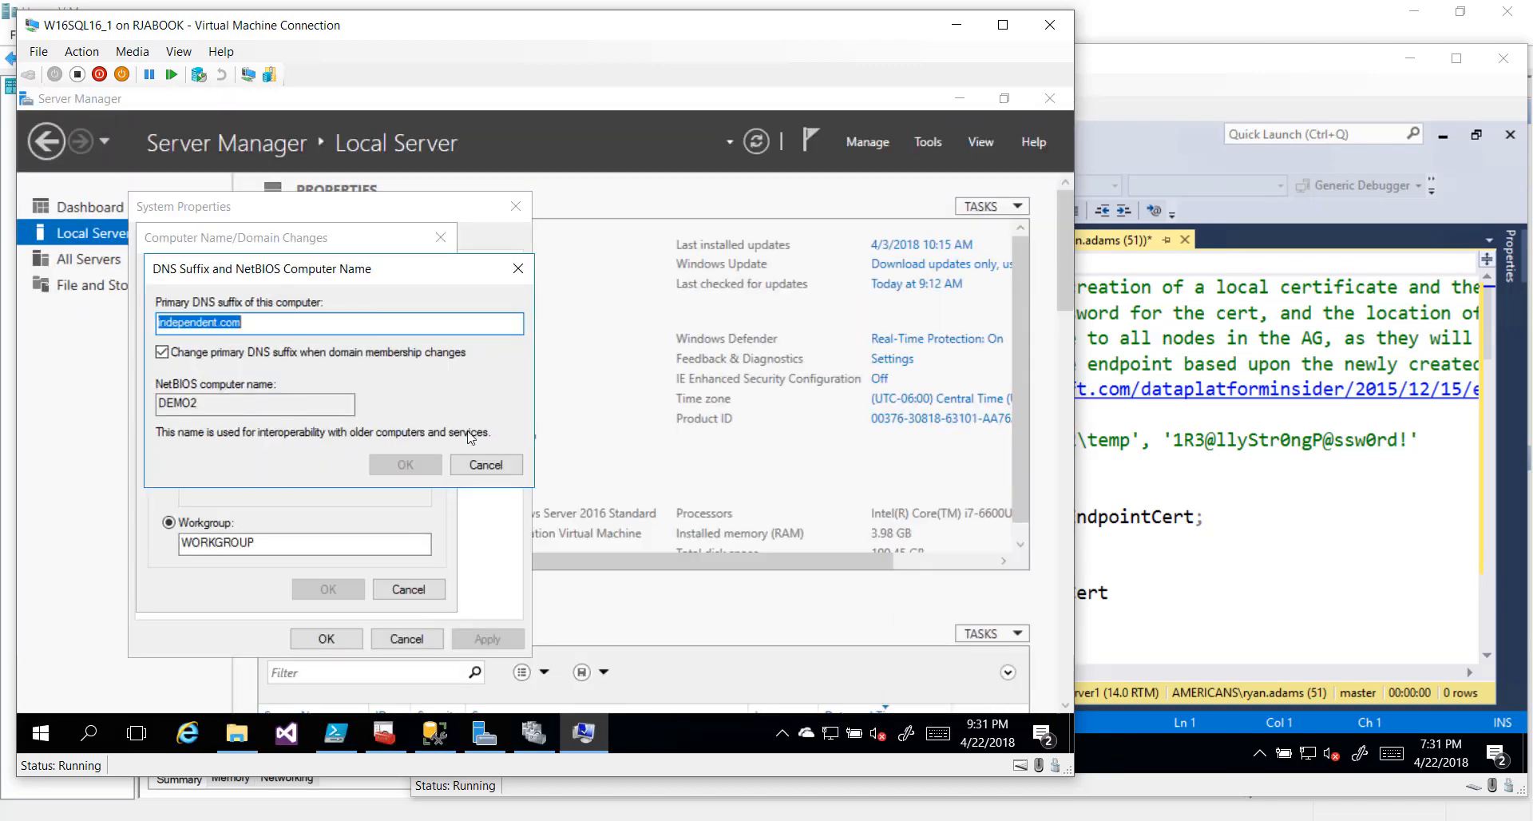
{"action": "left_click", "coordinate": [482, 469]}
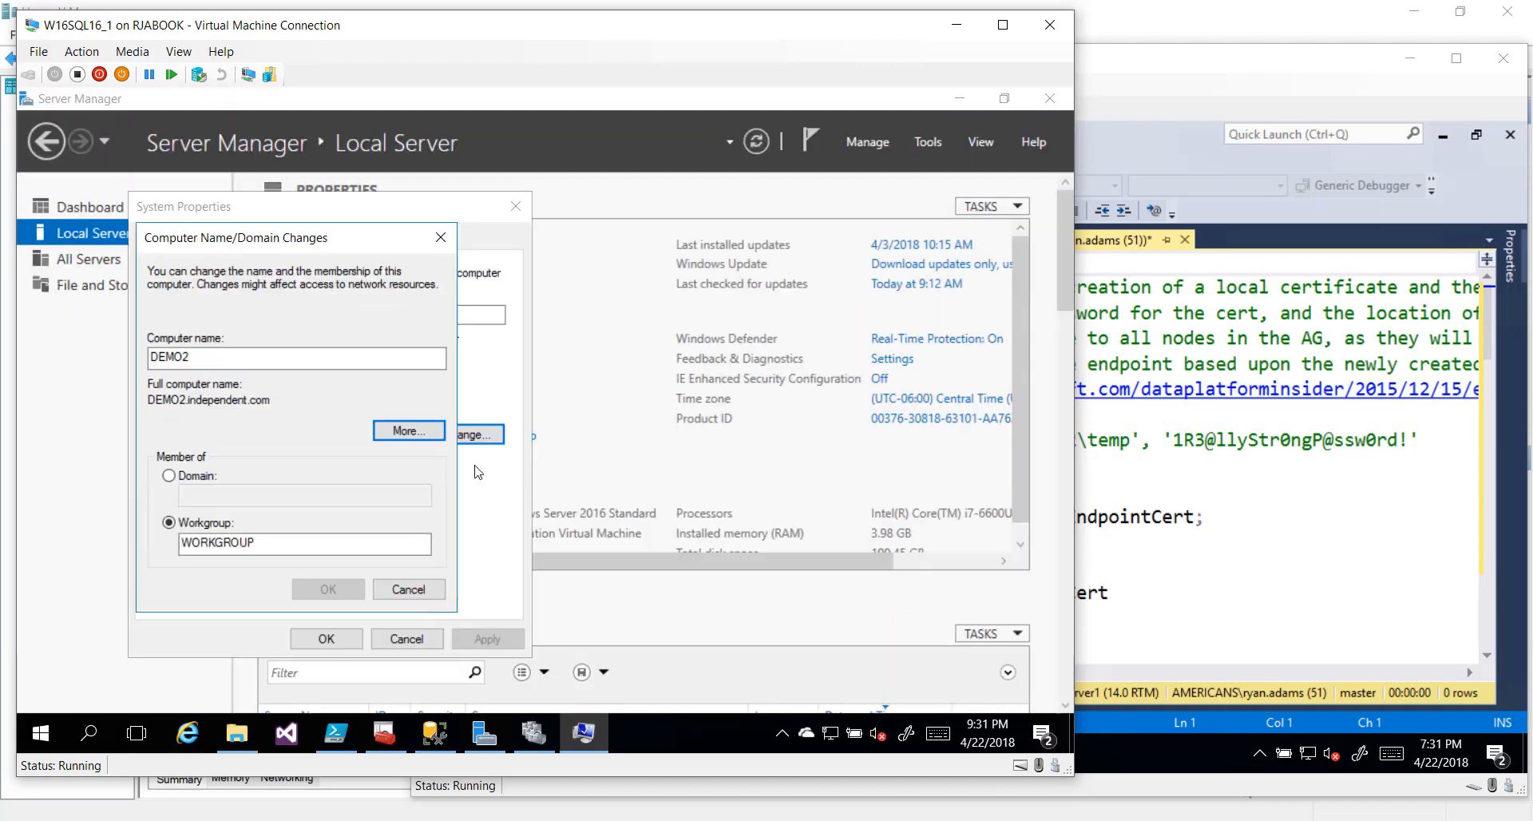
{"action": "left_click", "coordinate": [410, 593]}
{"action": "left_click", "coordinate": [407, 638]}
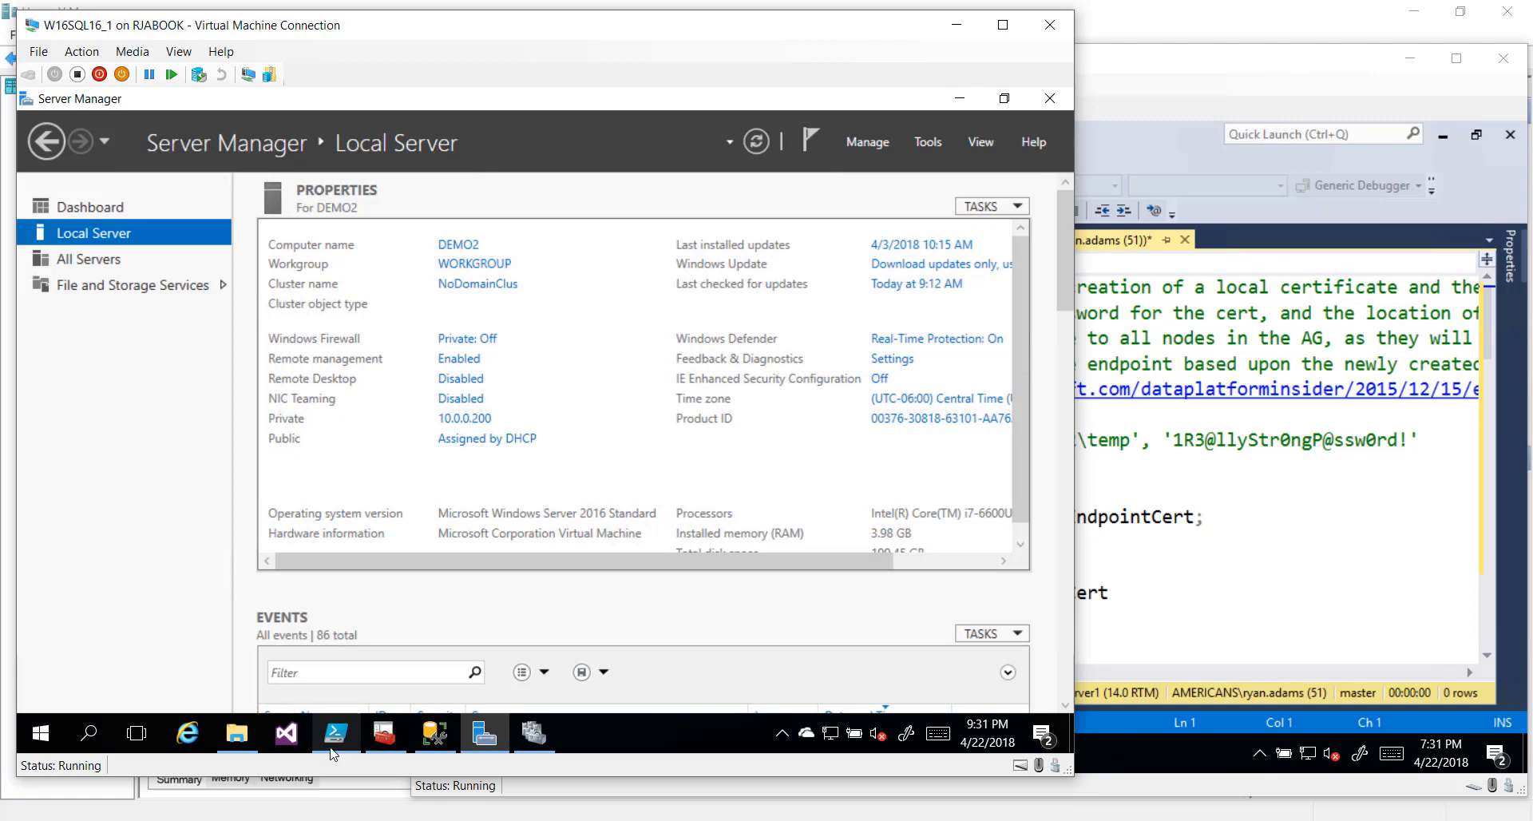
{"action": "left_click", "coordinate": [334, 747]}
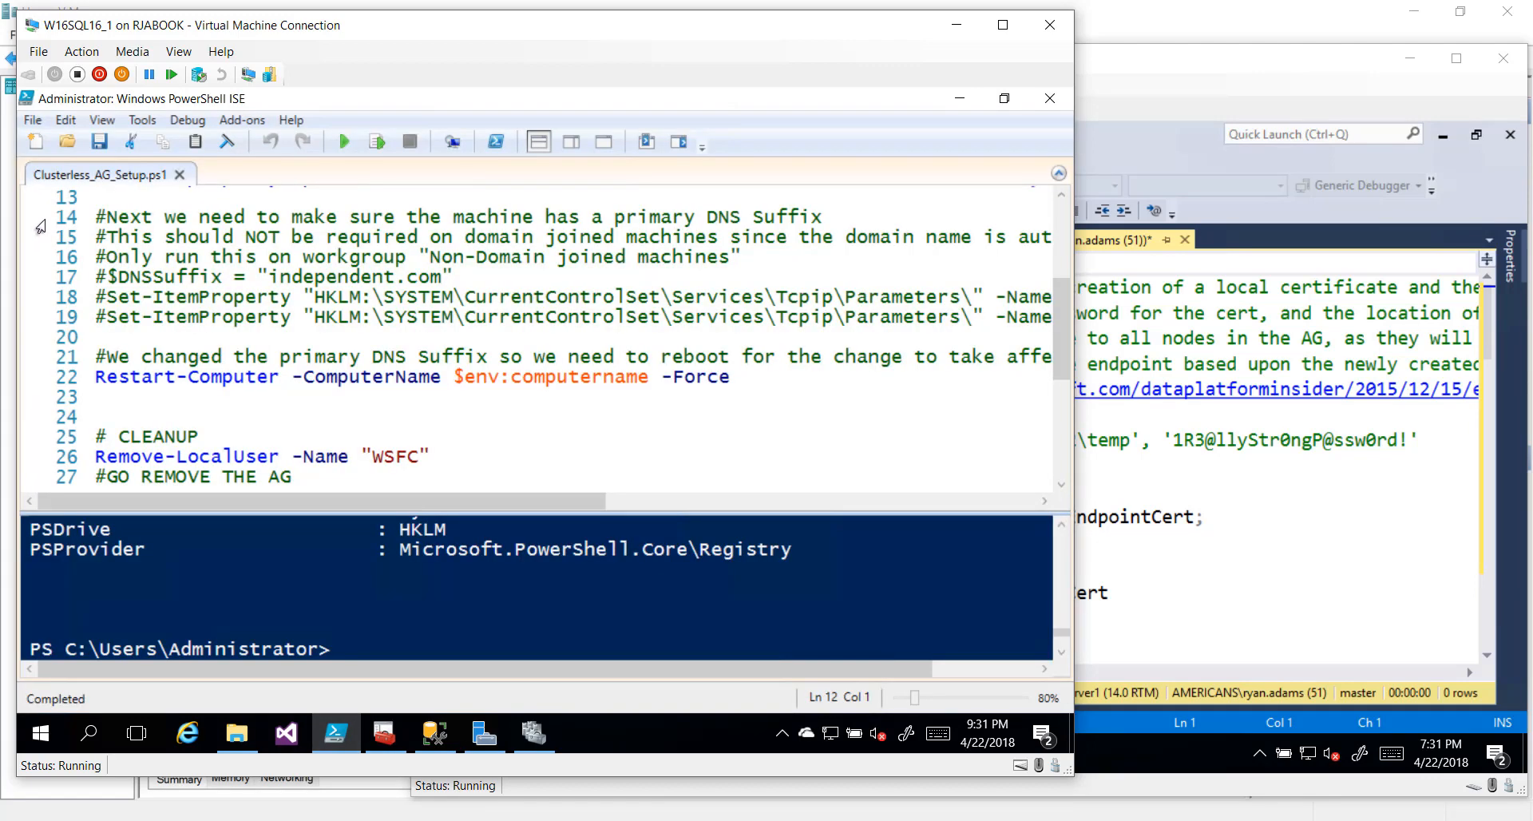
Review the DNS suffix lines 14–18 and the Restart-Computer line, then bring Server1's window forward
{"action": "left_click_drag", "start_coordinate": [41, 218], "coordinate": [45, 328]}
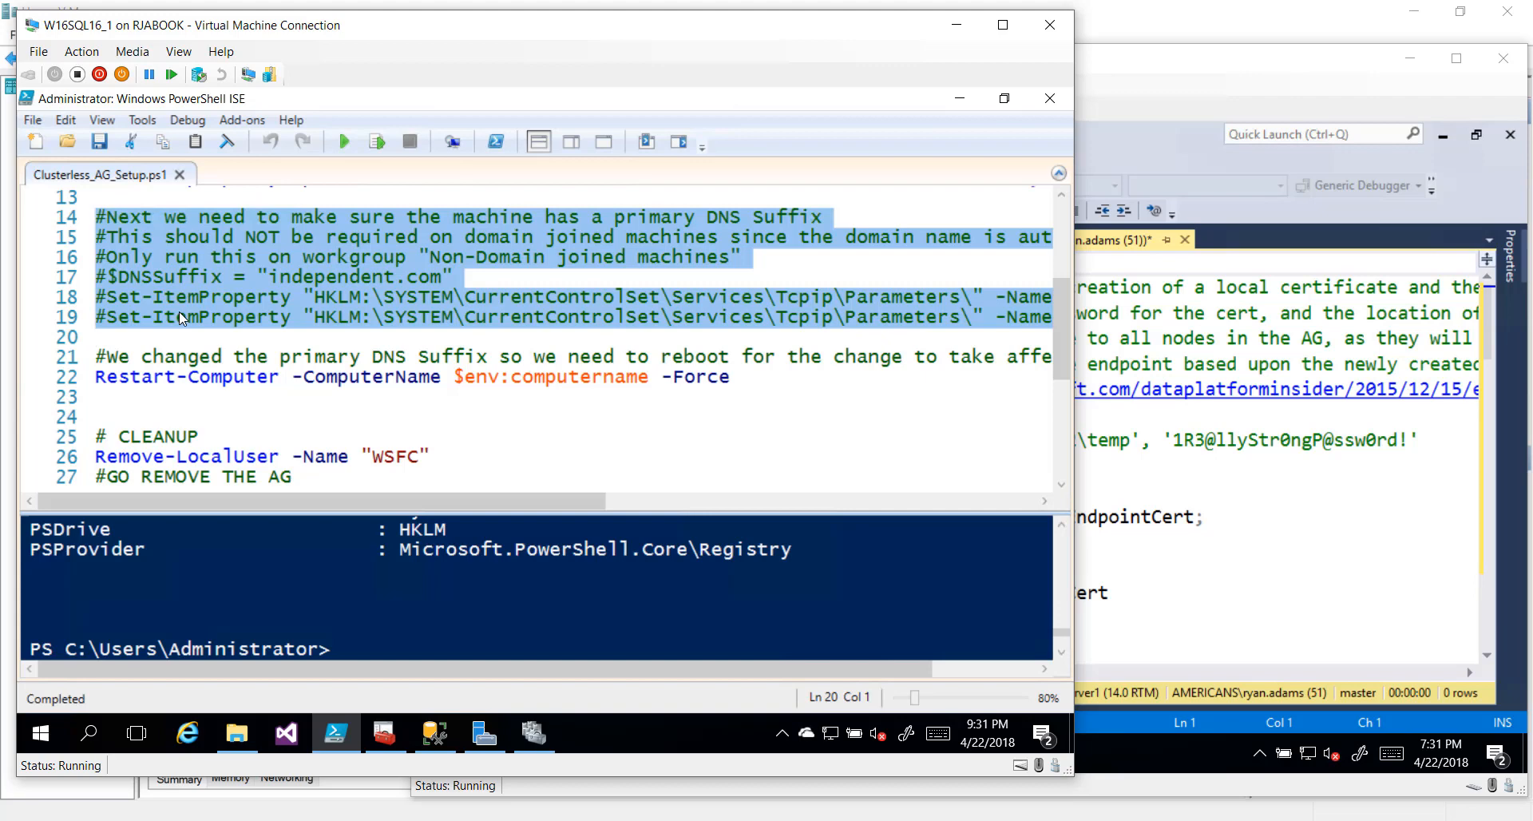
{"action": "left_click", "coordinate": [61, 382]}
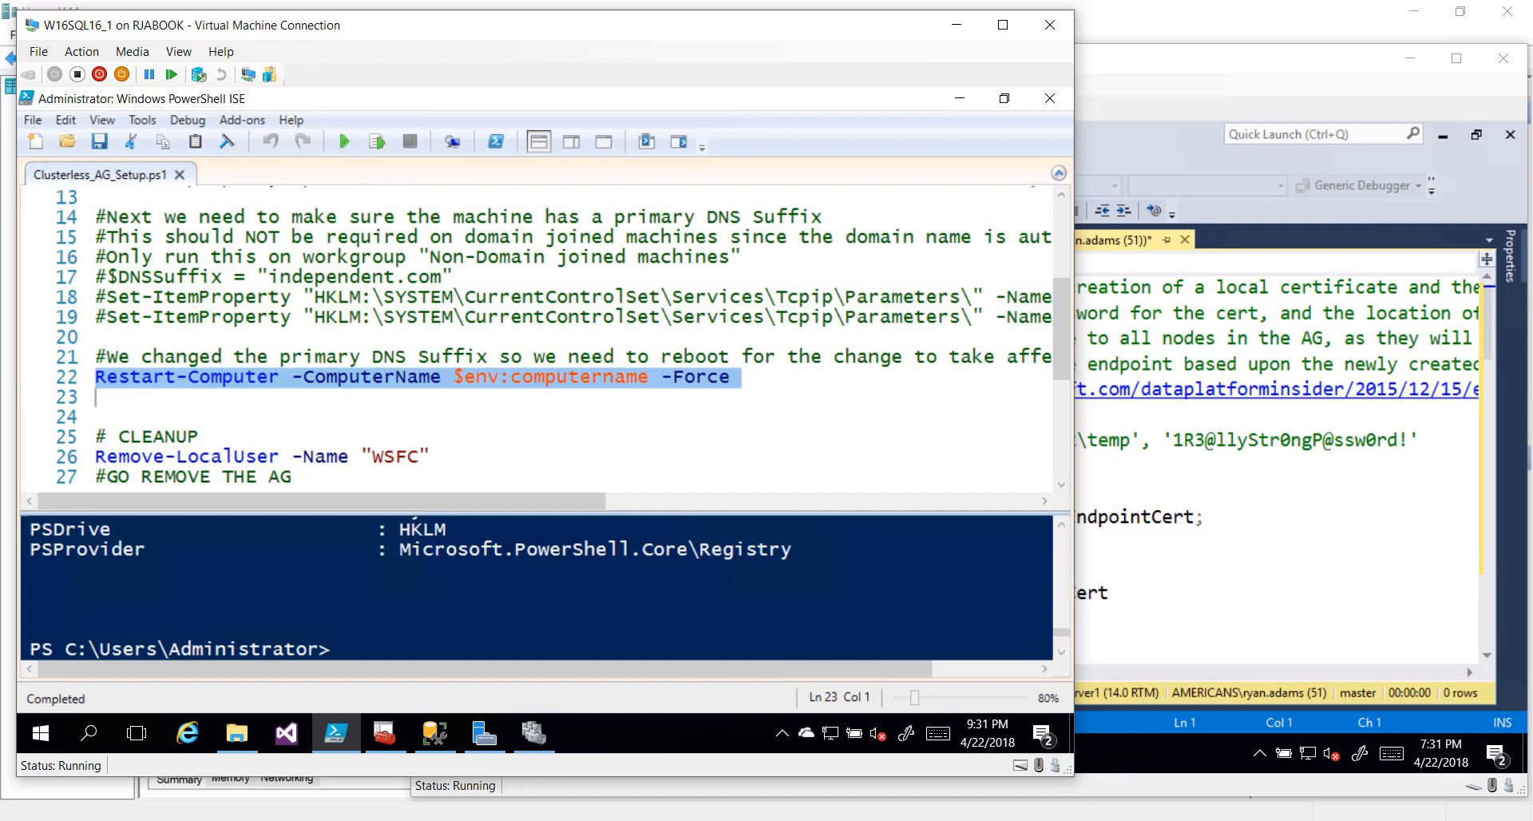
{"action": "left_click", "coordinate": [96, 337]}
{"action": "scroll", "coordinate": [535, 337], "scroll_direction": "down", "scroll_amount": 1}
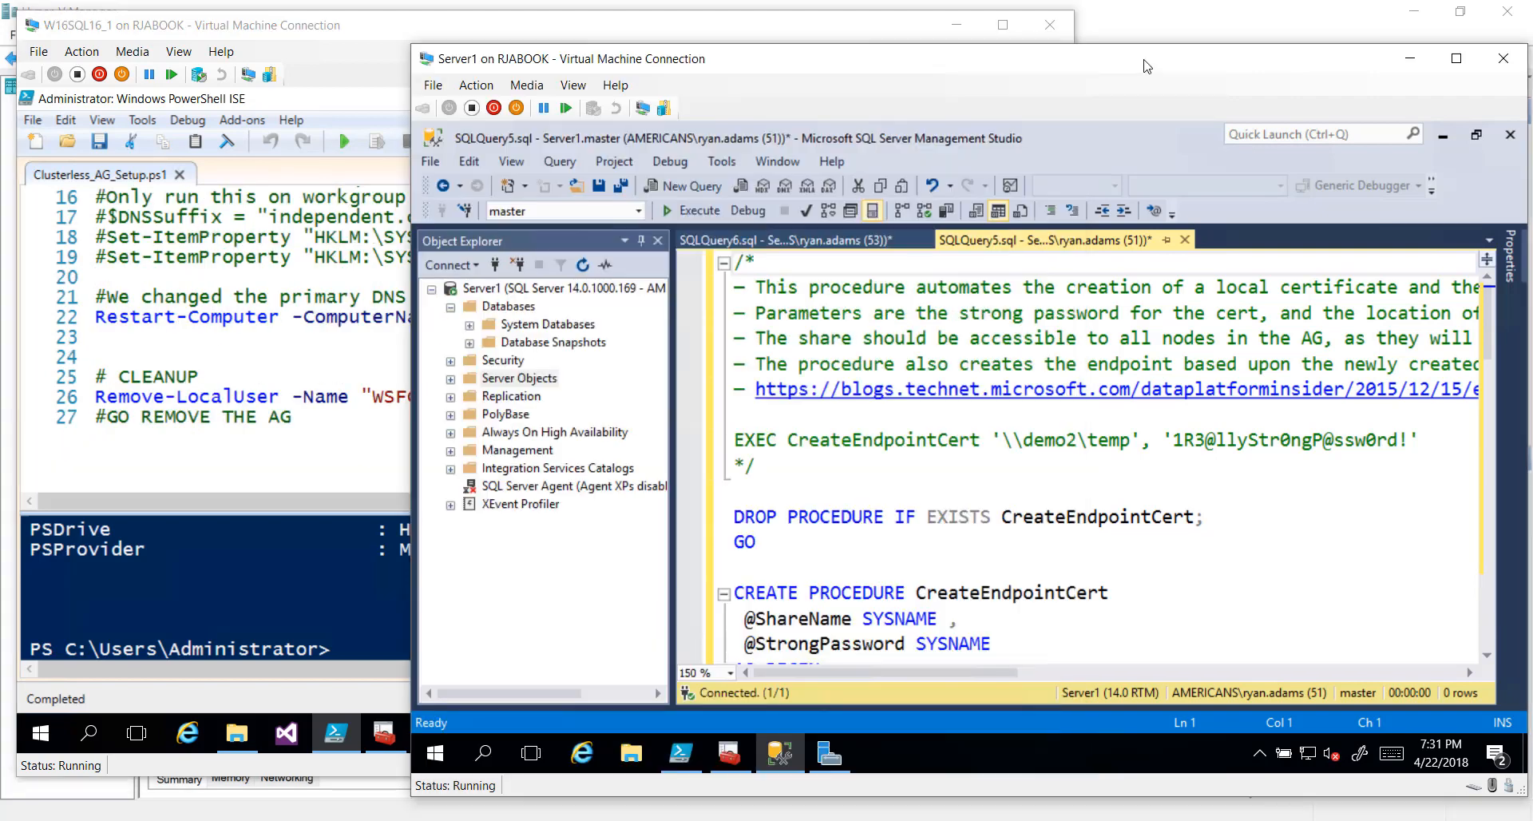
{"action": "left_click", "coordinate": [1145, 67]}
On Server1, run lines 3–9 to create user WSFC with a password in Users and Administrators
{"action": "left_click", "coordinate": [680, 752]}
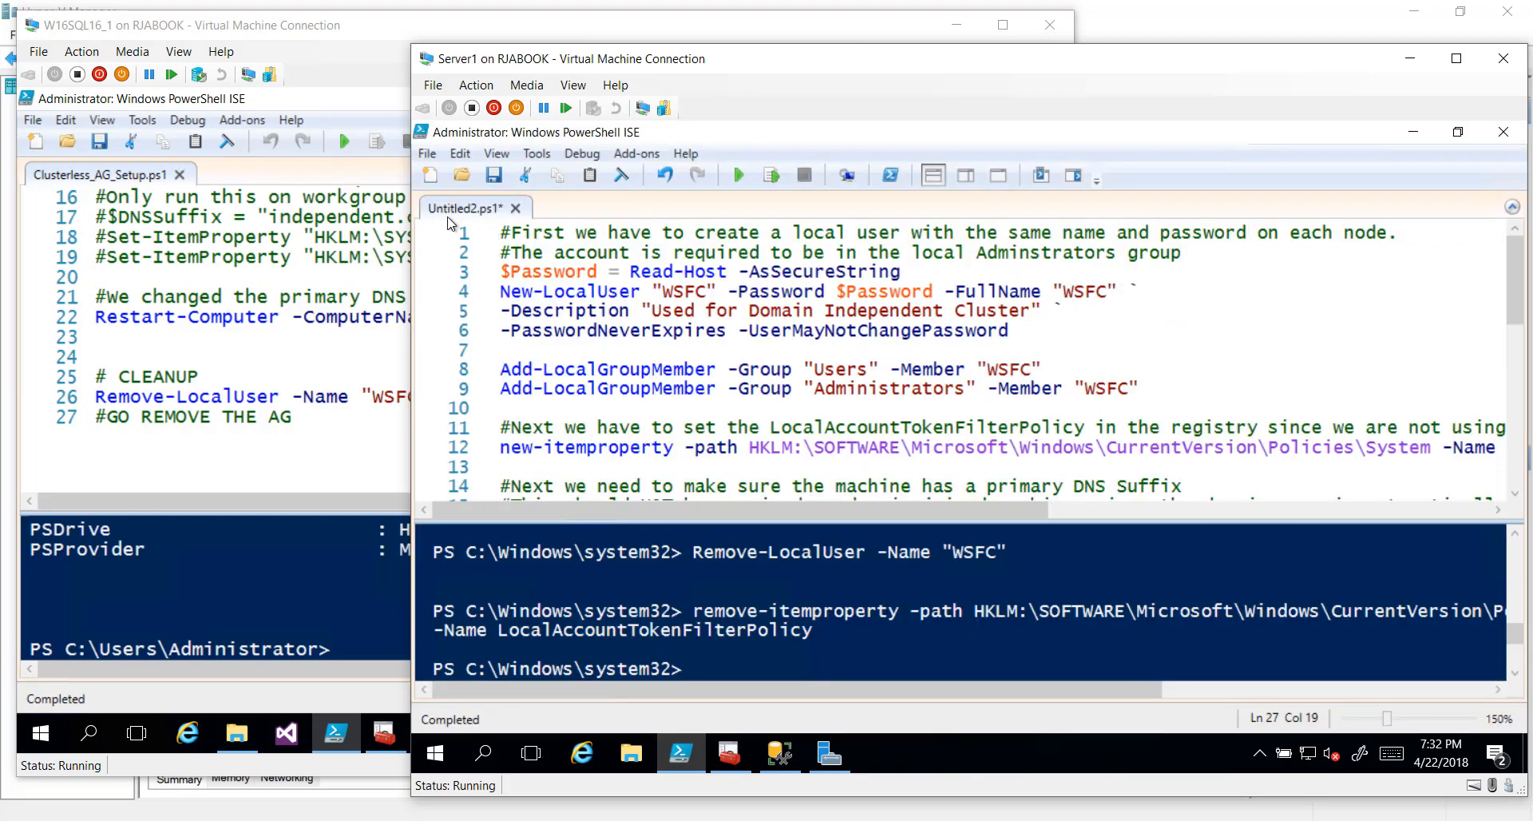
{"action": "left_click", "coordinate": [447, 274]}
{"action": "left_click_drag", "start_coordinate": [447, 273], "coordinate": [455, 392]}
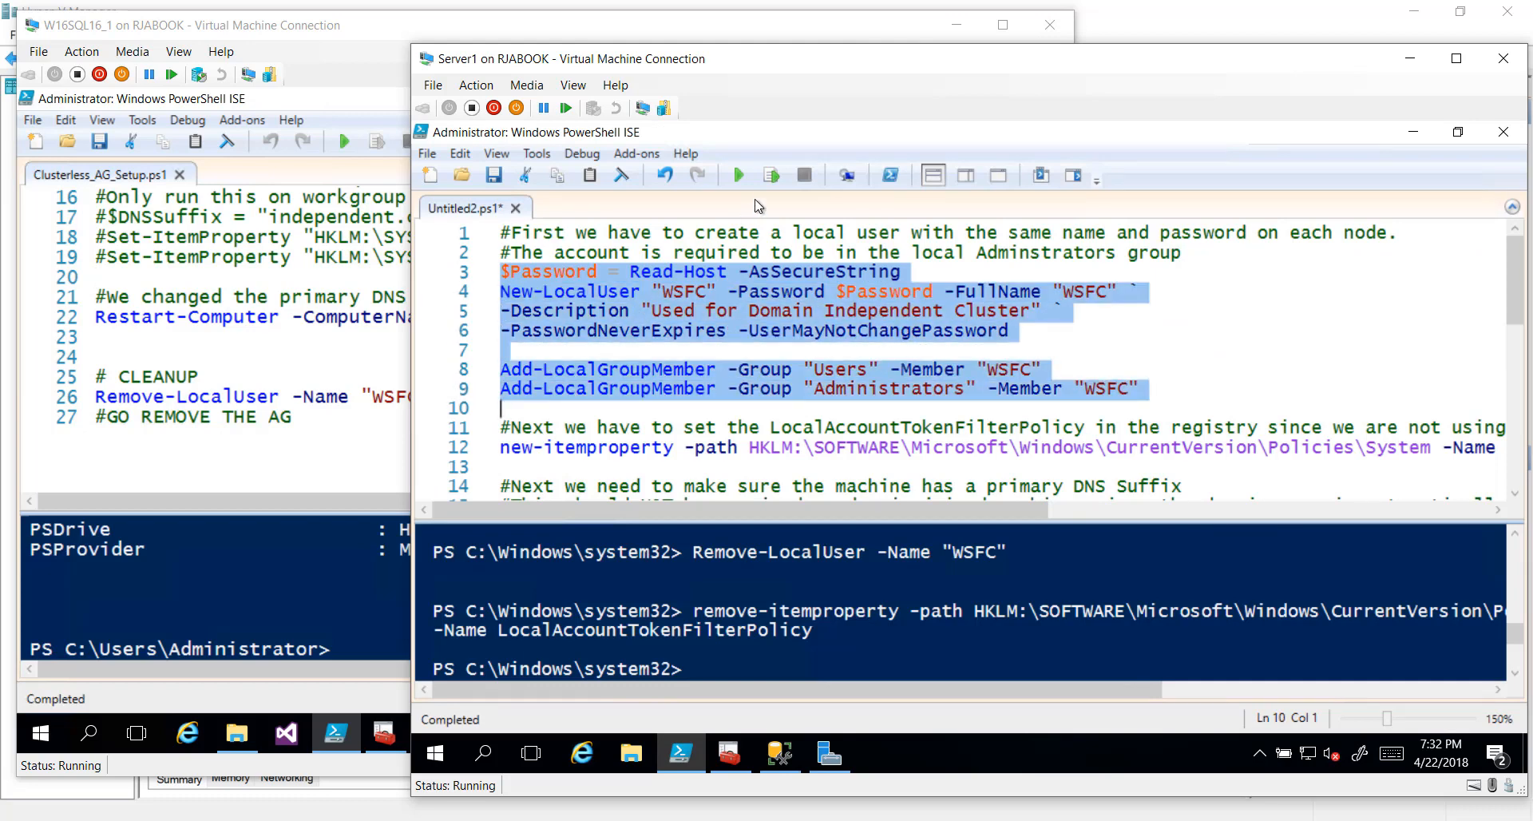
{"action": "left_click", "coordinate": [771, 176]}
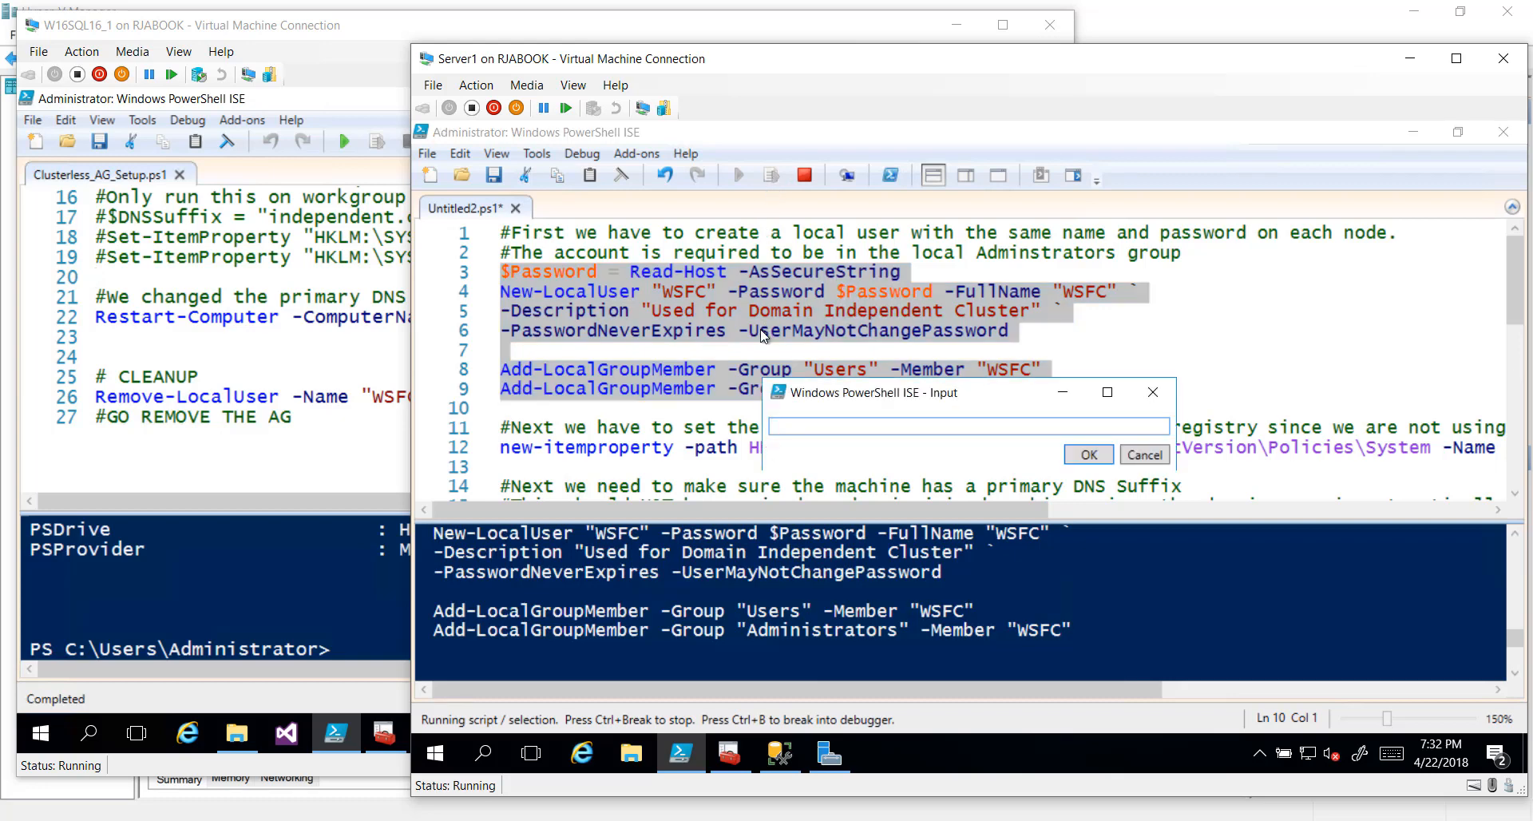
{"action": "type", "text": "••••••••••"}
{"action": "key", "text": "Return"}
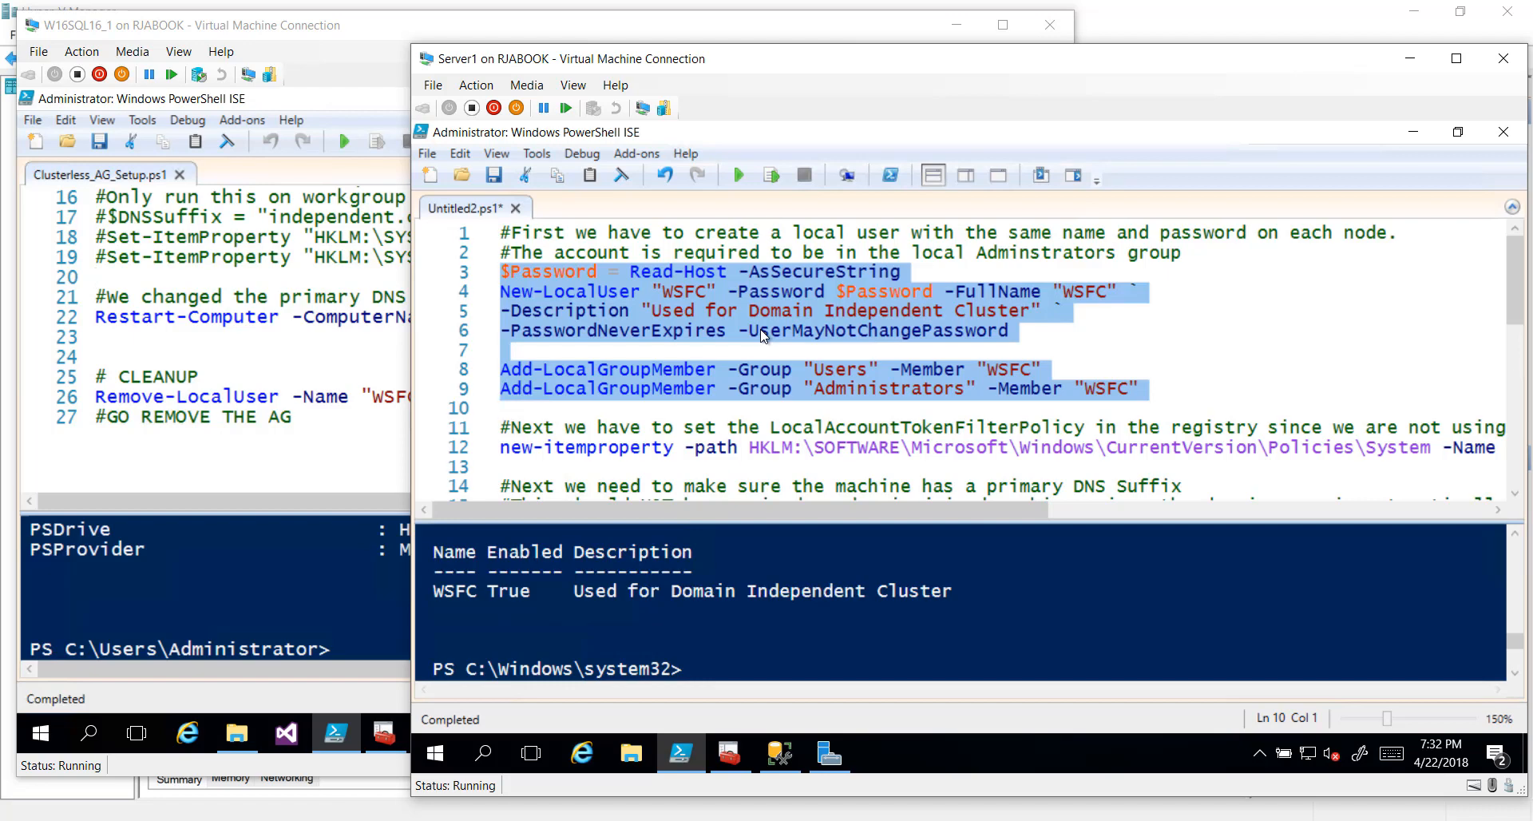
{"action": "scroll", "coordinate": [763, 334], "scroll_direction": "down", "scroll_amount": 2}
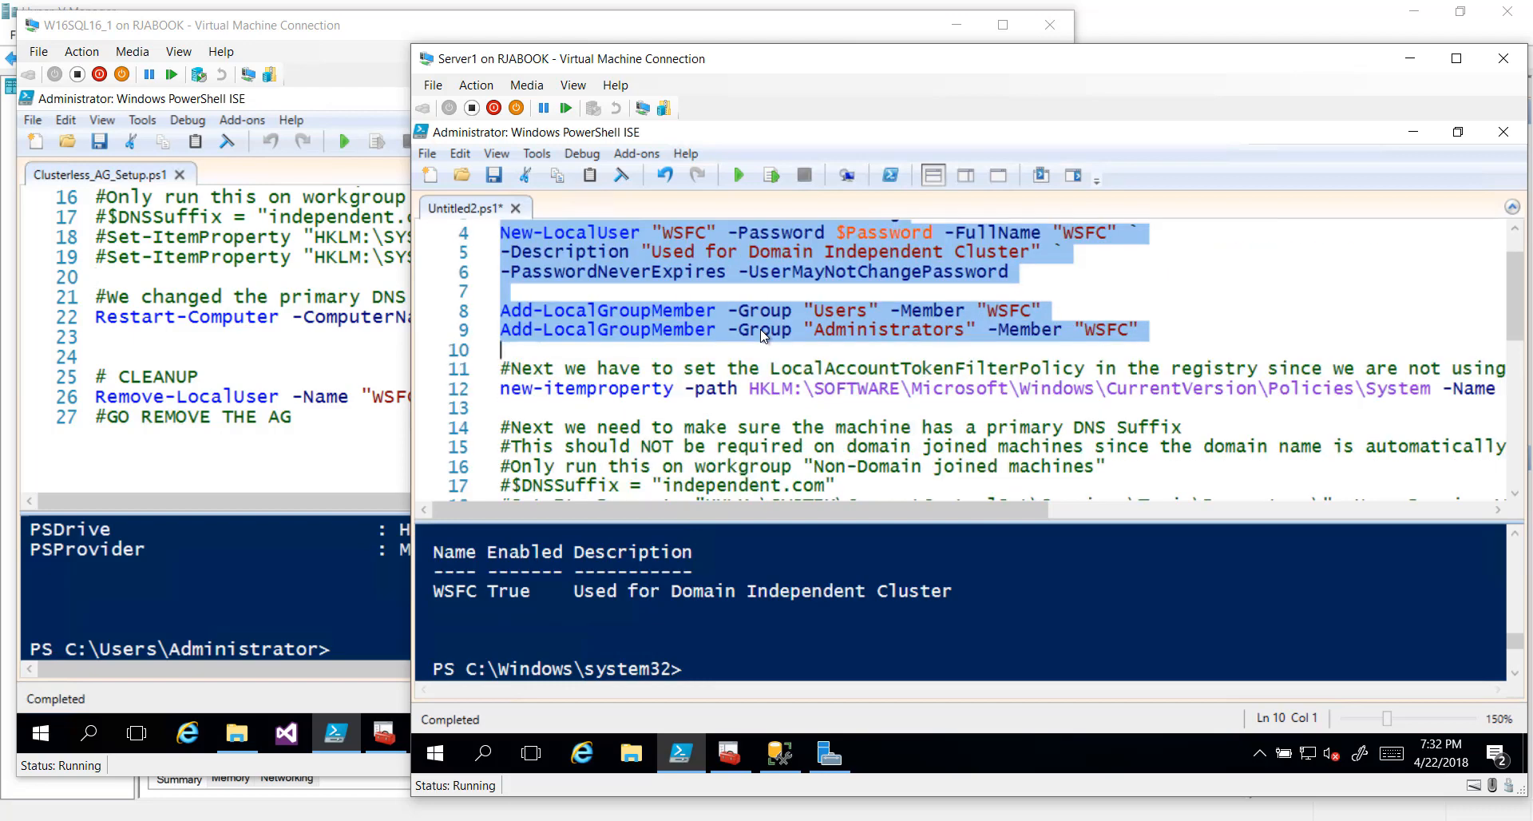
On Server1, run line 12 creating the LocalAccountTokenFilterPolicy registry value of 1
{"action": "key", "text": "Down"}
{"action": "key", "text": "Down"}
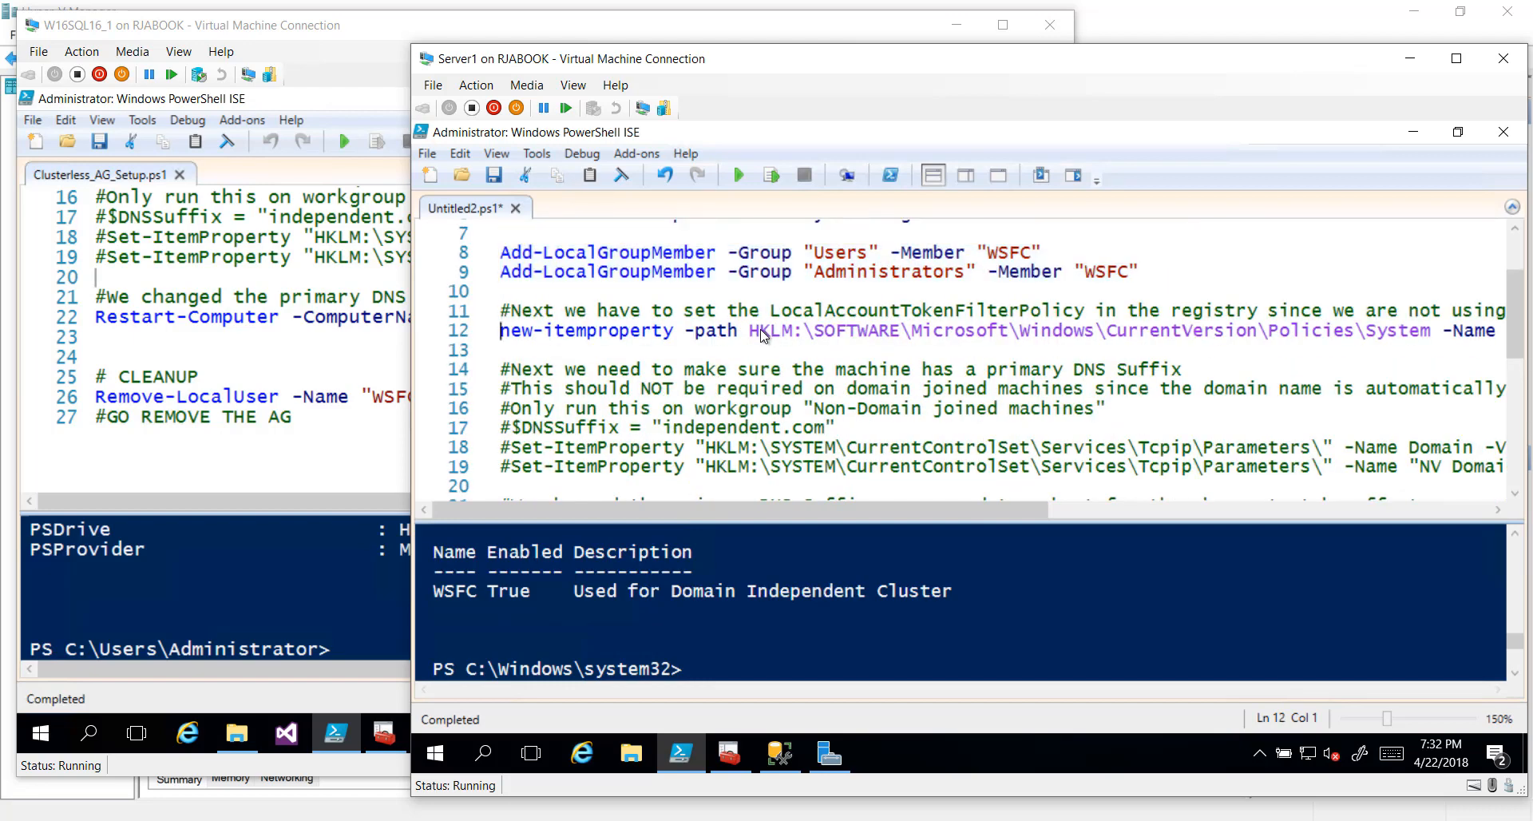
{"action": "key", "text": "shift+End"}
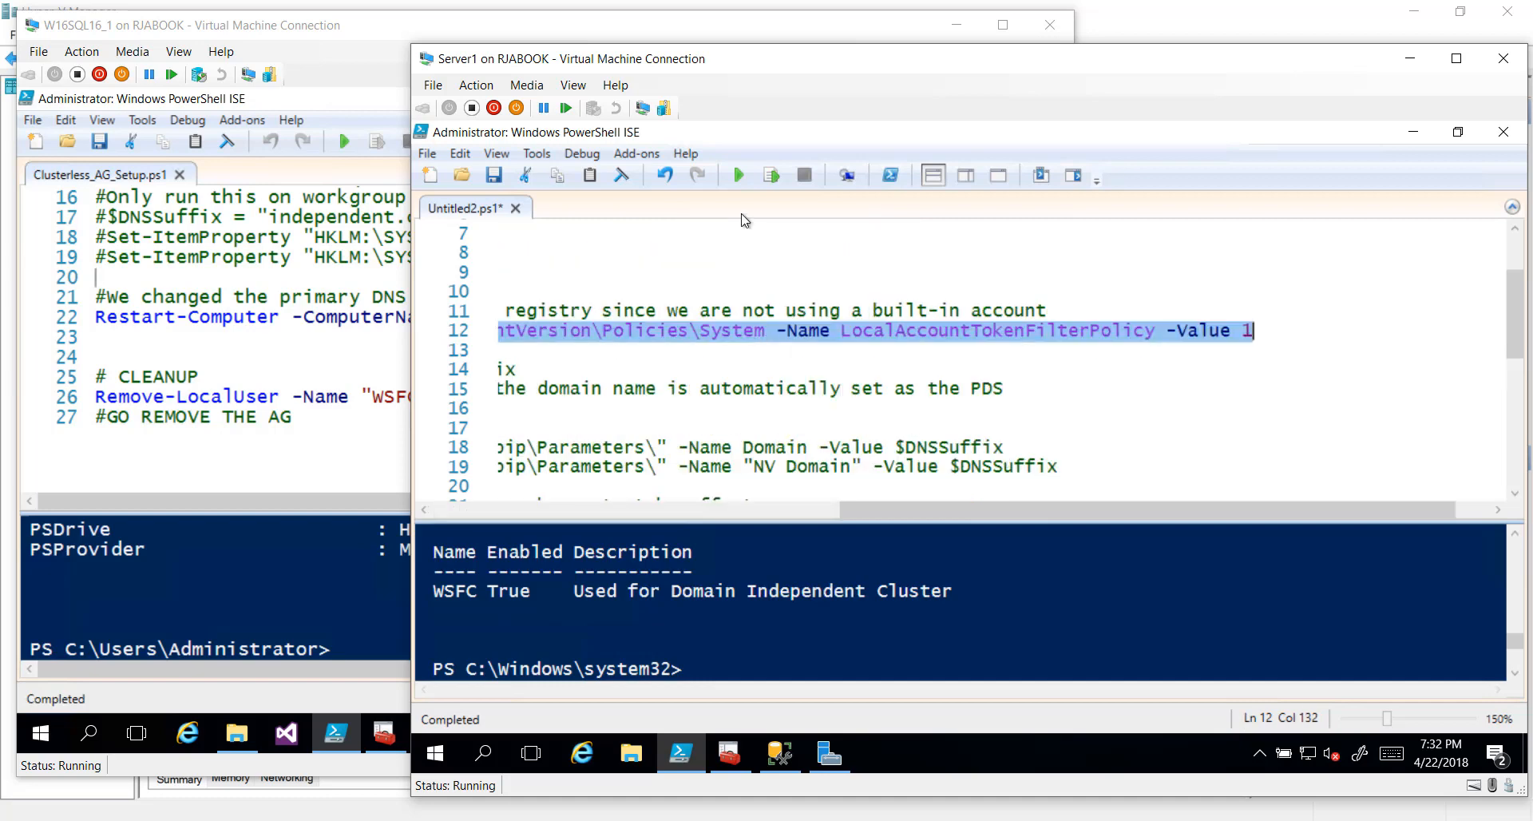
{"action": "left_click", "coordinate": [771, 175]}
{"action": "key", "text": "Home"}
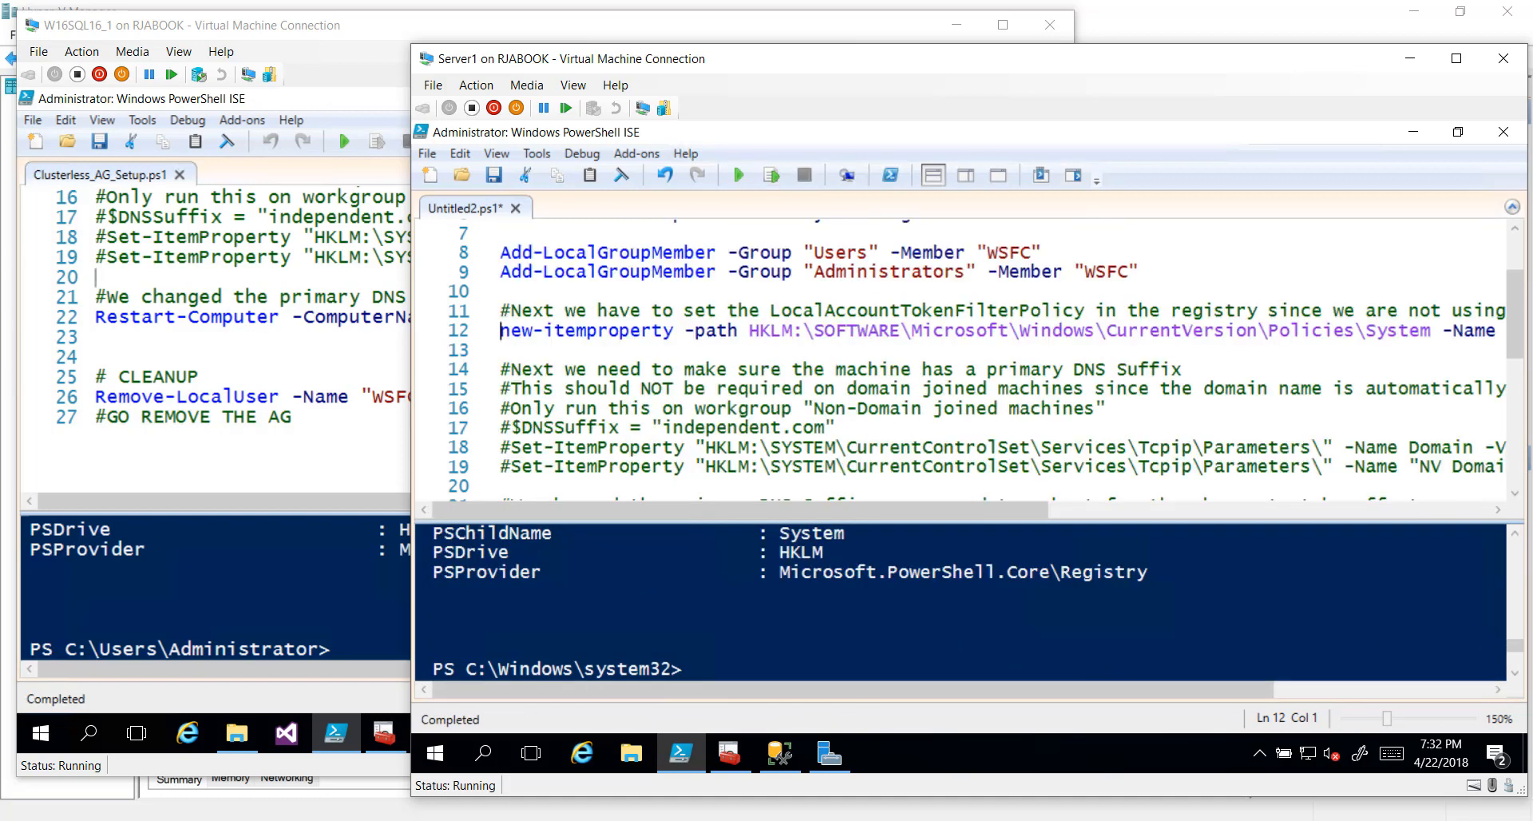
{"action": "scroll", "coordinate": [982, 359], "scroll_direction": "down", "scroll_amount": 2}
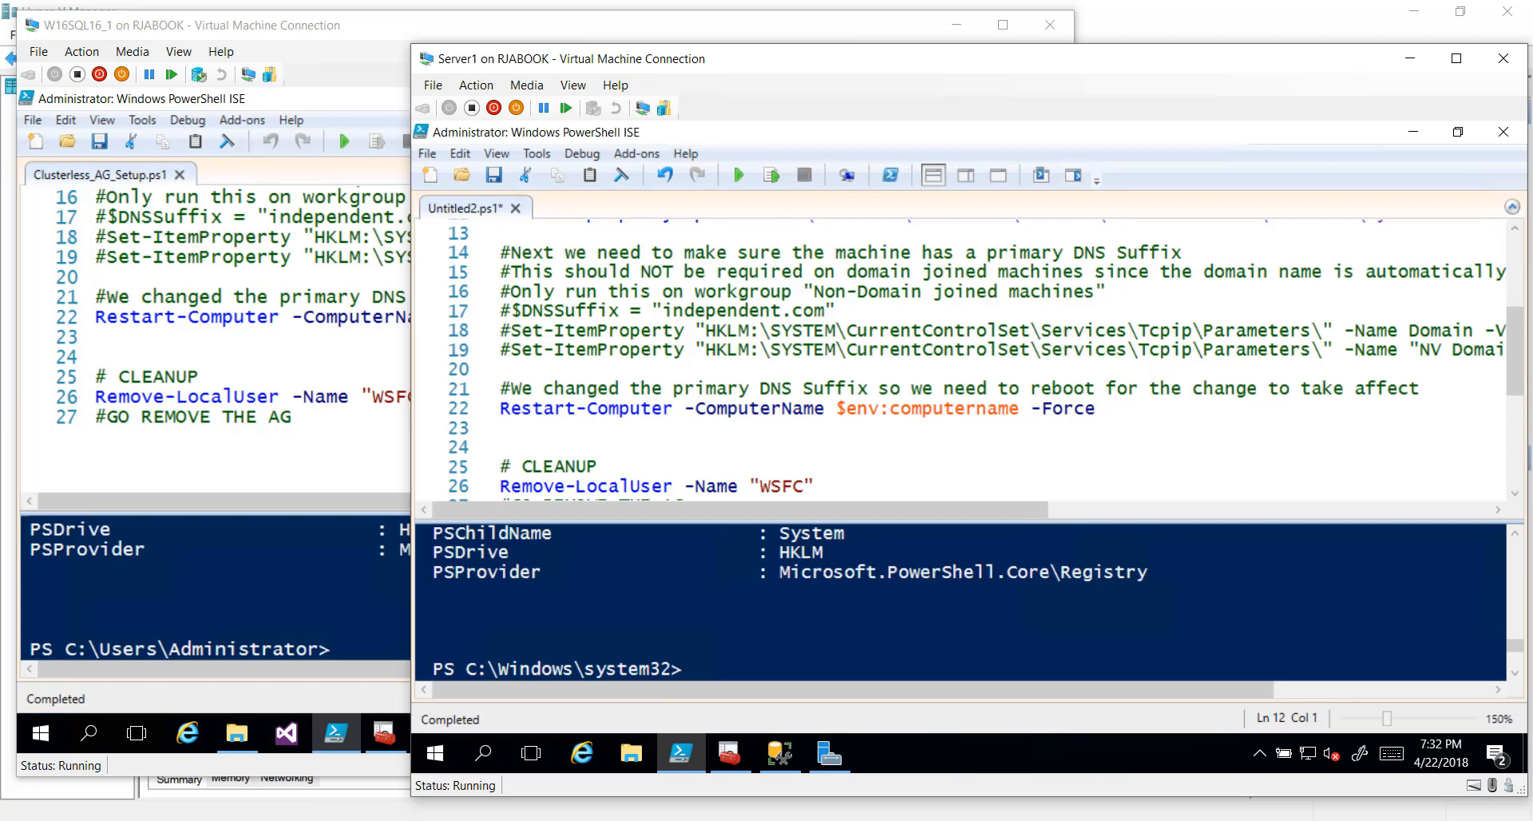
Open Server1's System Properties from Server Manager's Local Server page
{"action": "left_click", "coordinate": [830, 753]}
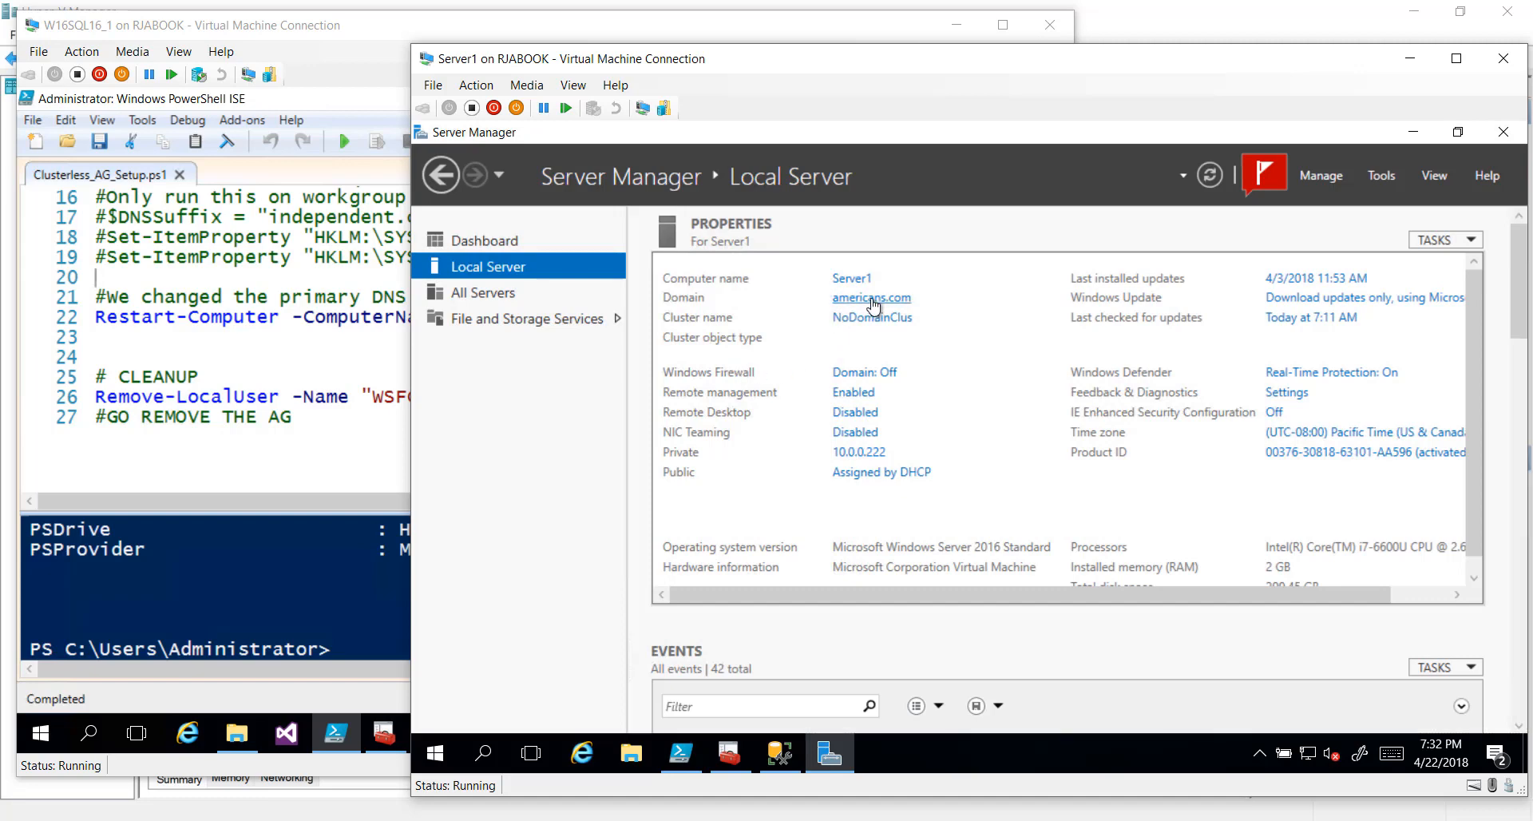
{"action": "left_click", "coordinate": [860, 399]}
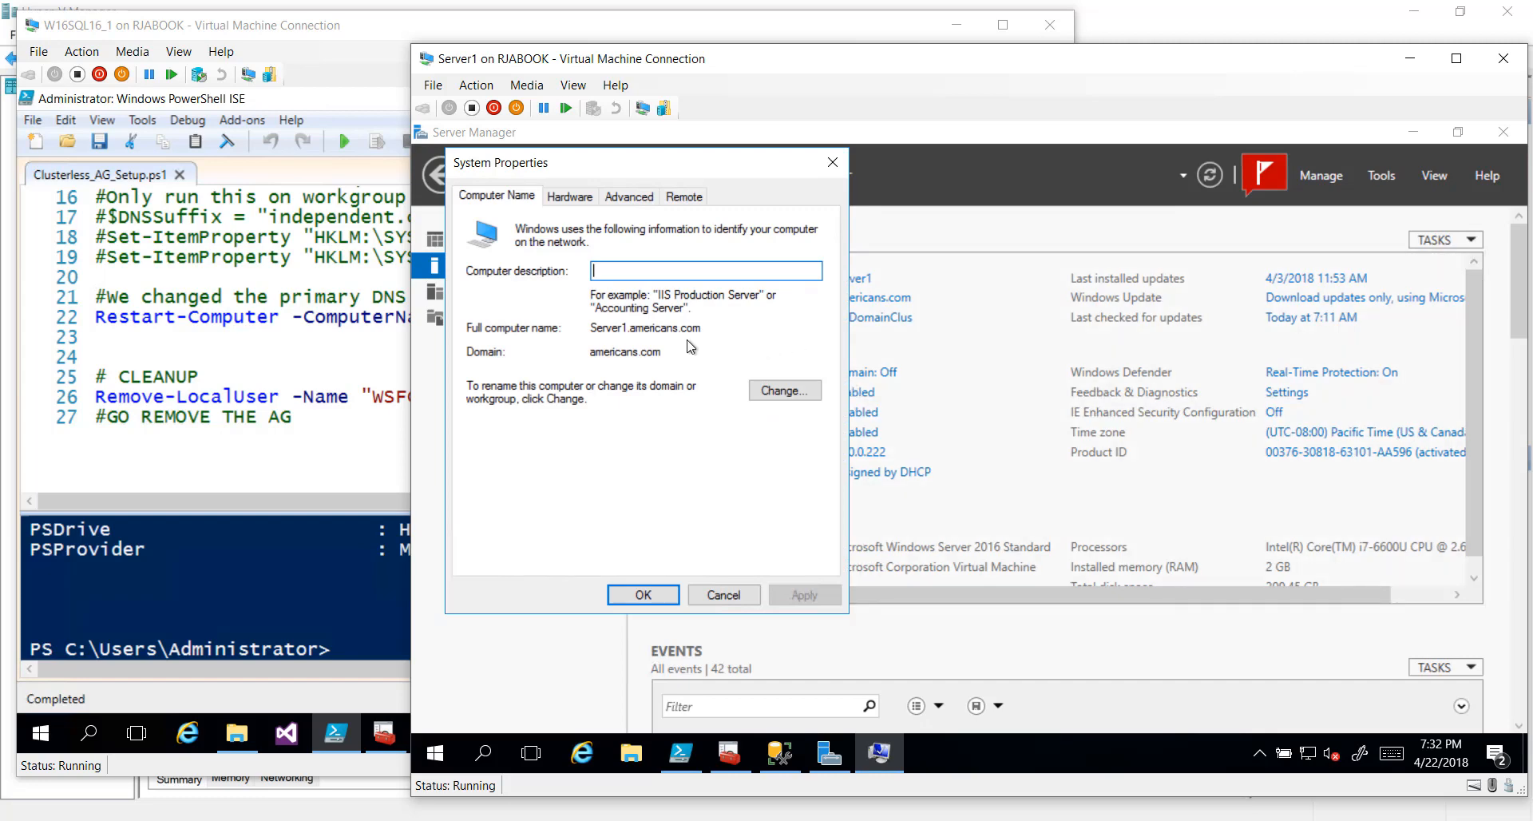
Confirm the primary DNS suffix reads americans.com, then cancel out of all three dialogs
{"action": "left_click", "coordinate": [772, 391]}
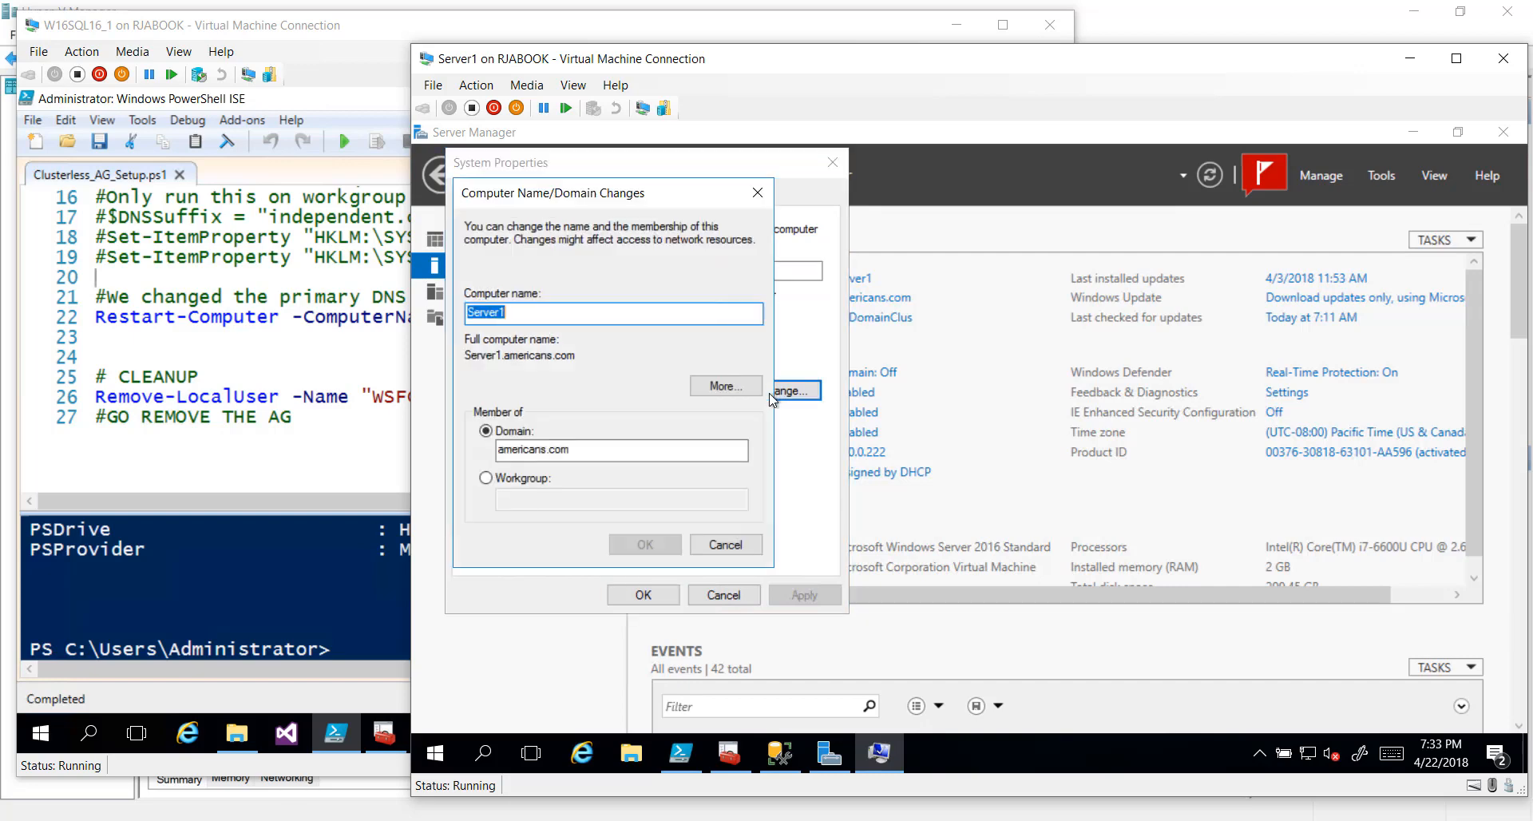
{"action": "left_click", "coordinate": [730, 391]}
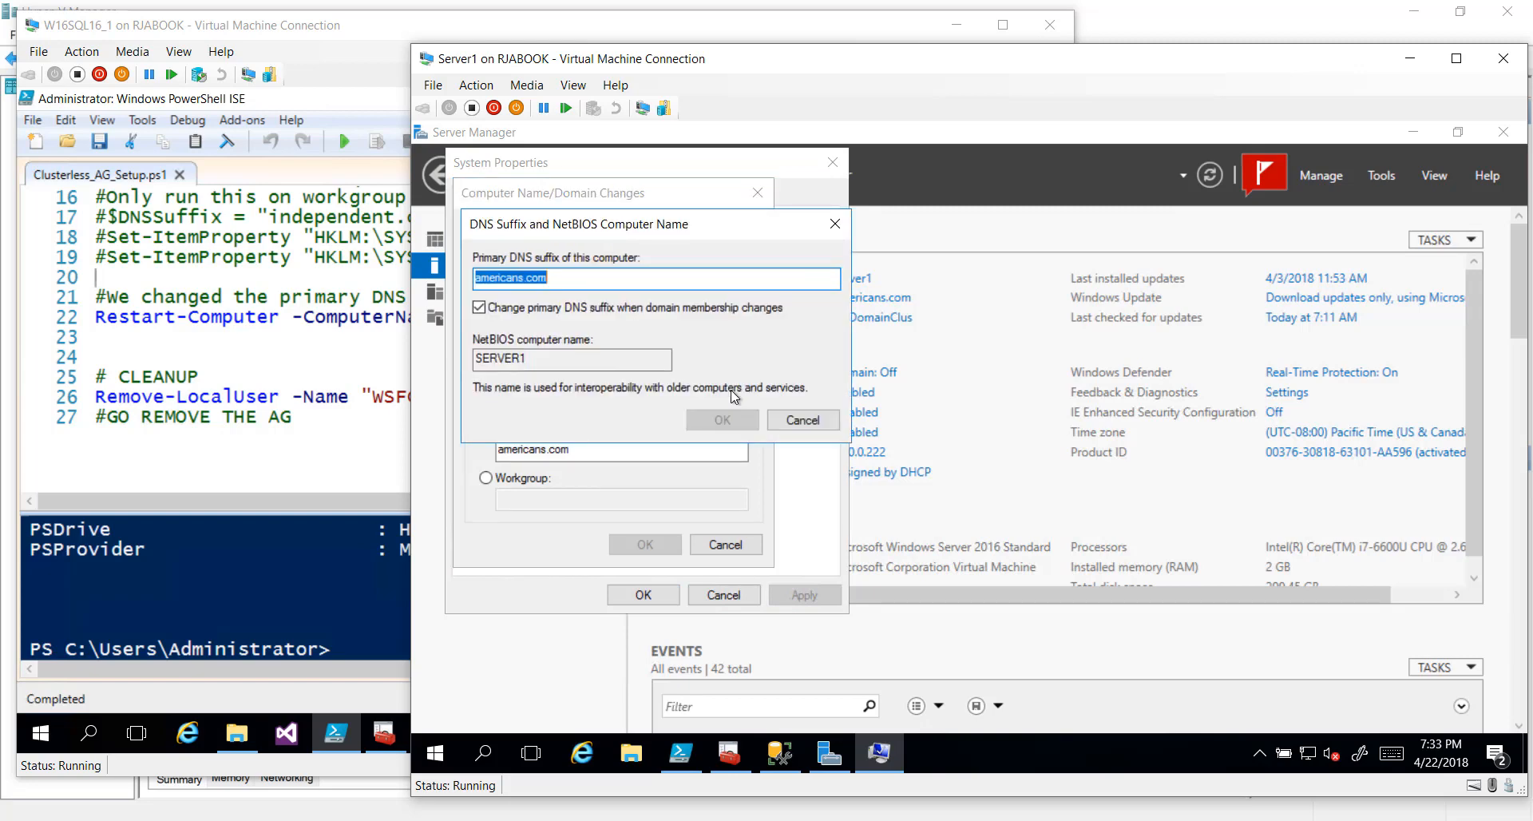
{"action": "key", "text": "ctrl+1"}
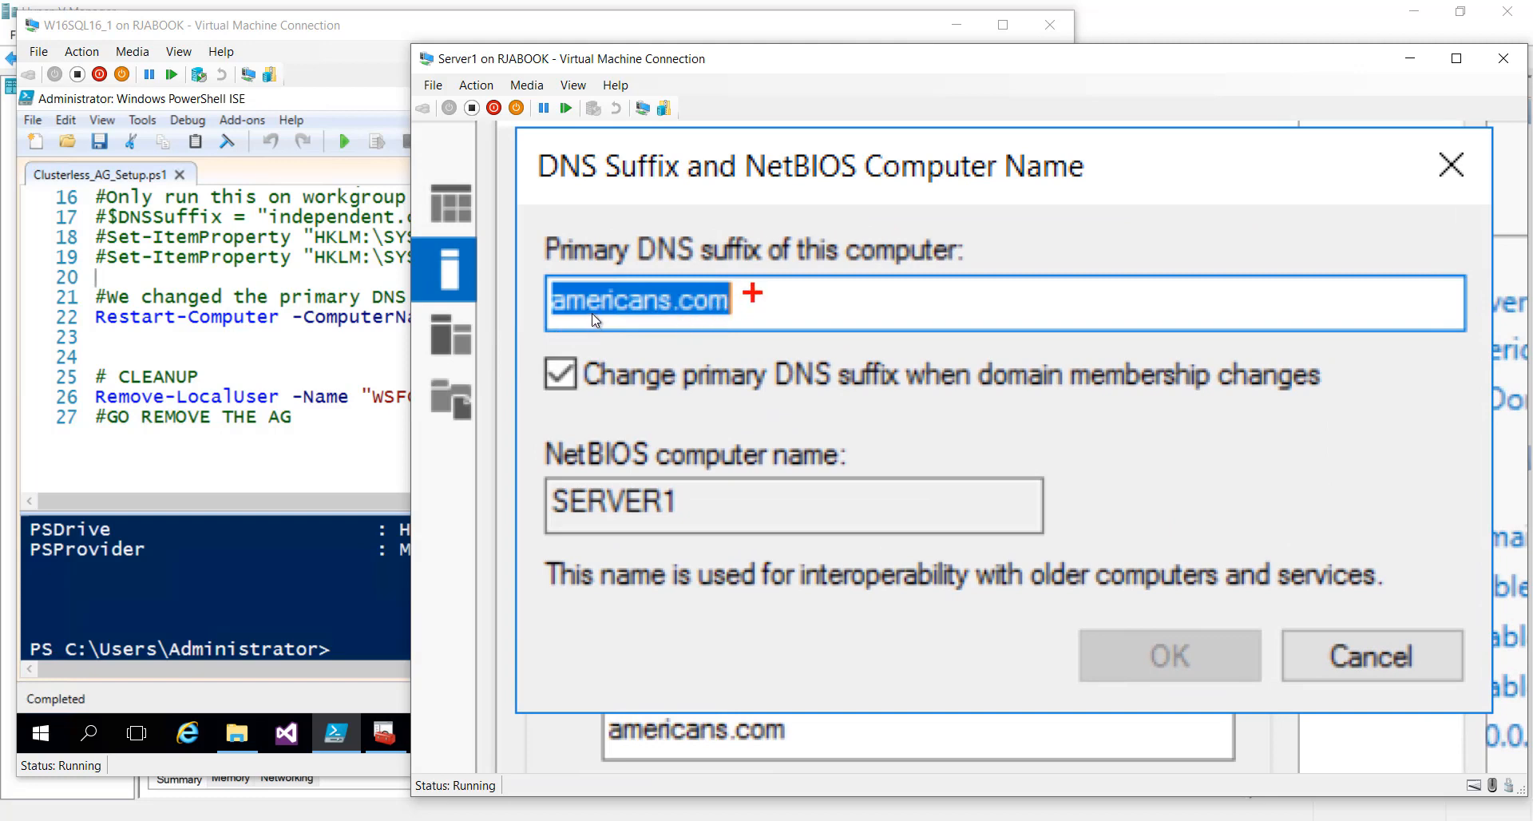
{"action": "left_click_drag", "start_coordinate": [748, 299], "coordinate": [884, 242]}
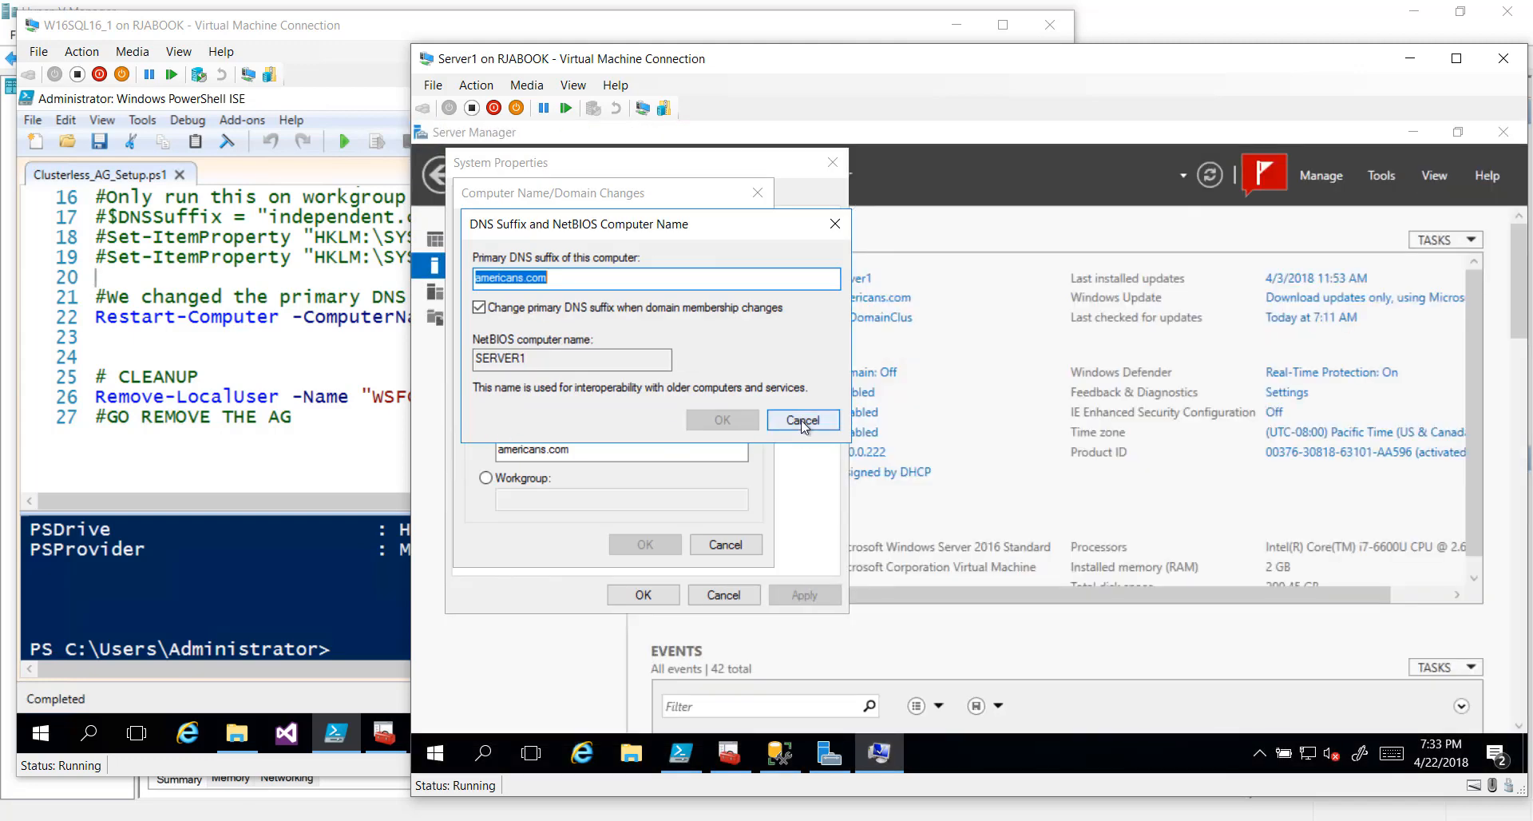
{"action": "left_click", "coordinate": [803, 424]}
{"action": "left_click", "coordinate": [726, 544]}
{"action": "left_click", "coordinate": [723, 594]}
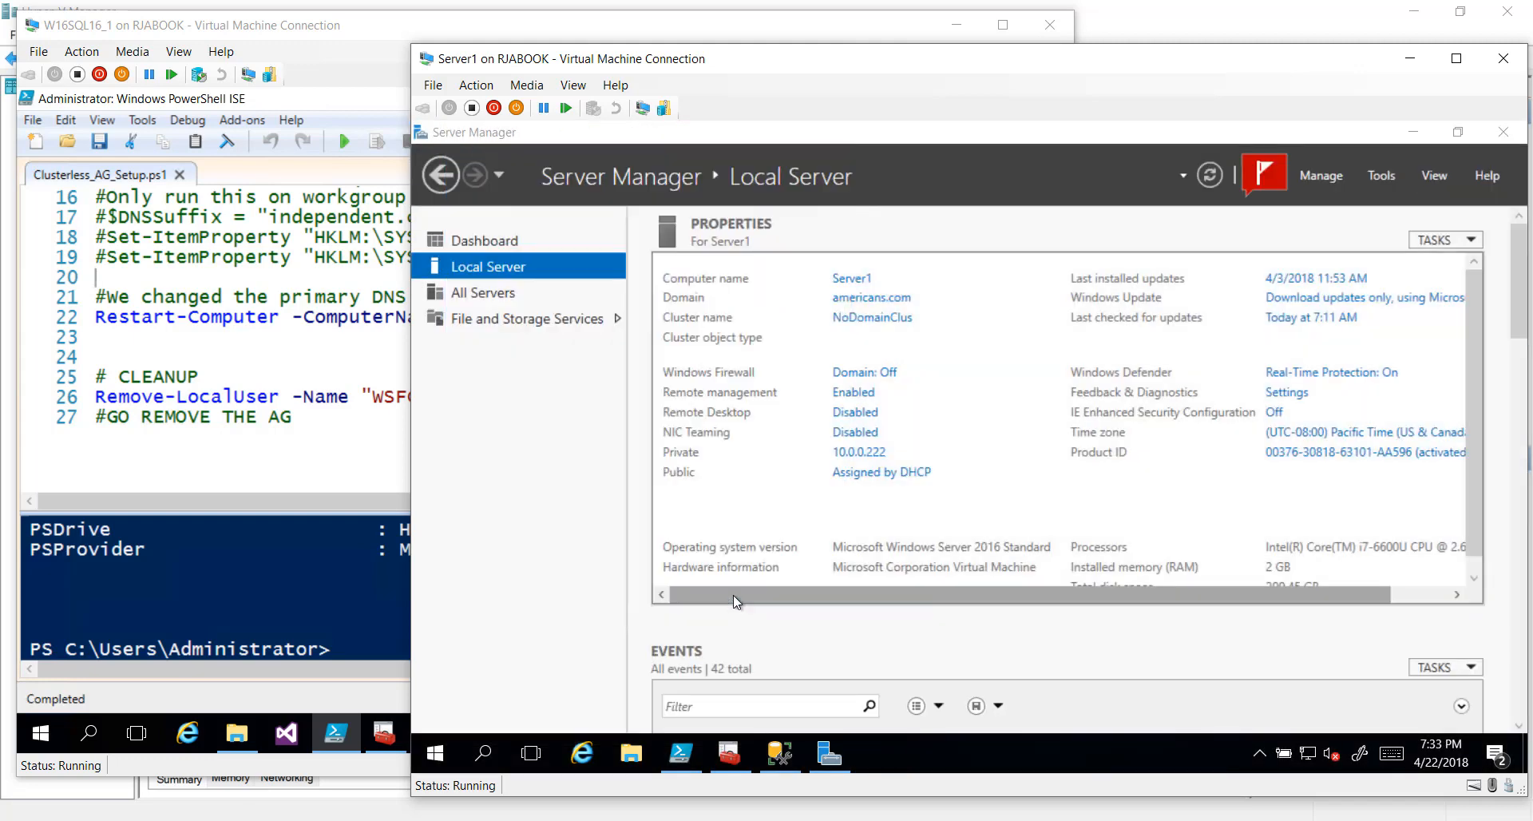
Look over the script's restart and cleanup lines, then switch to DEMO2's SSMS showing CreateEndpointCert.sql
{"action": "left_click", "coordinate": [680, 753]}
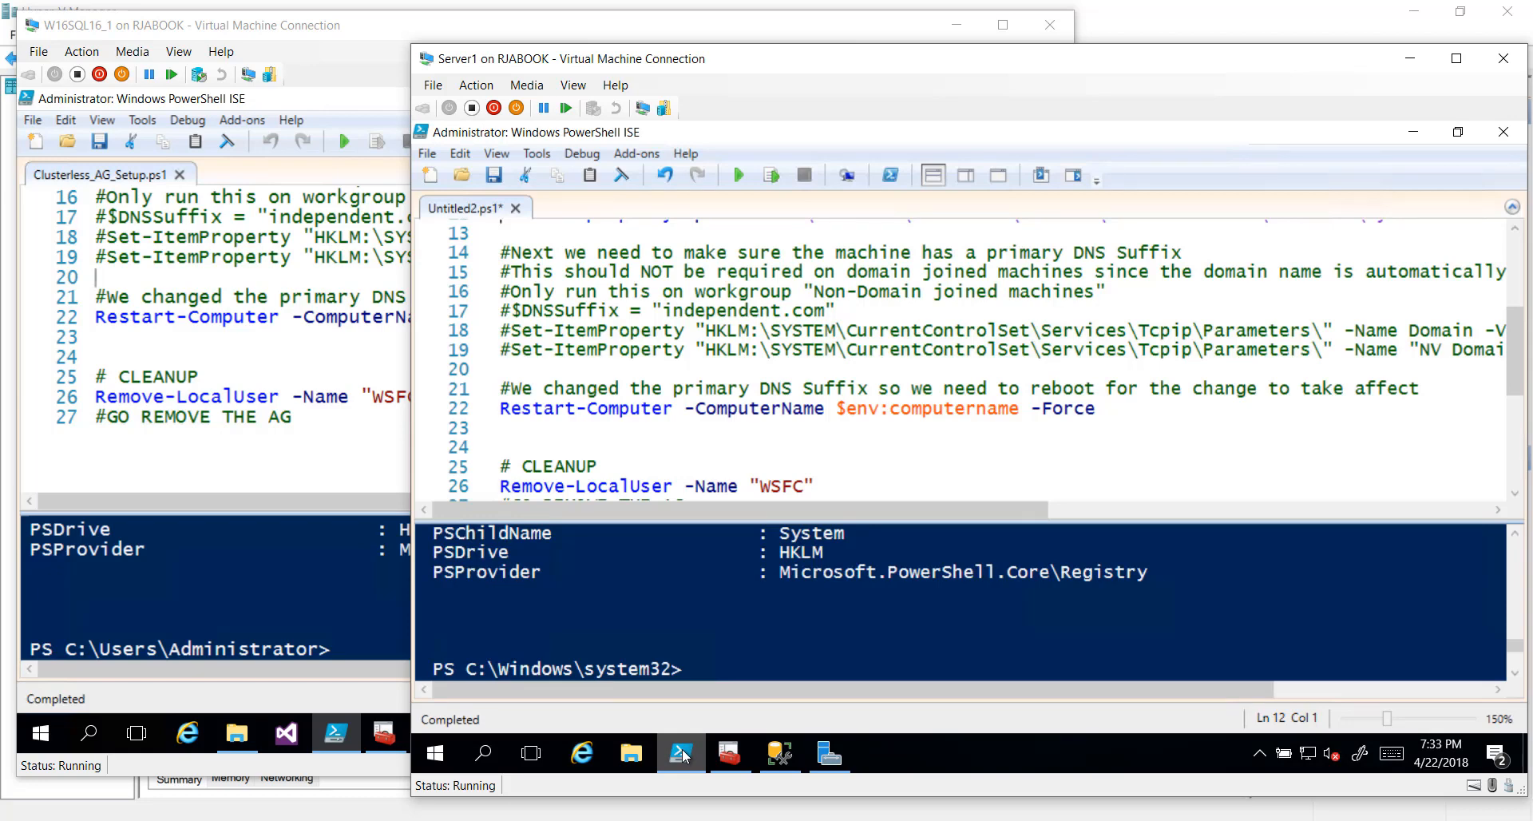
{"action": "left_click", "coordinate": [630, 292]}
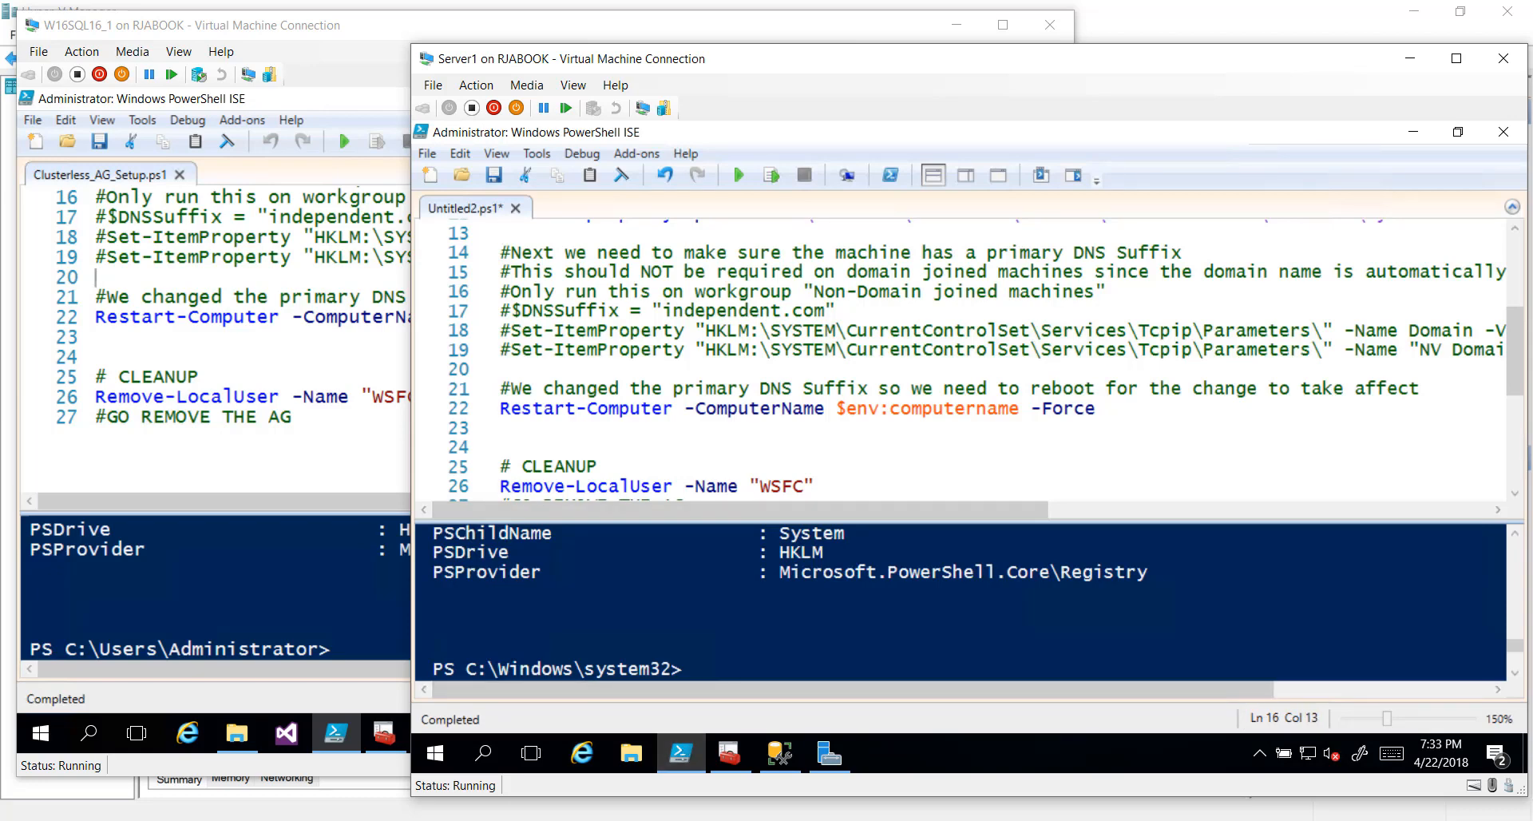
{"action": "scroll", "coordinate": [630, 292], "scroll_direction": "down", "scroll_amount": 2}
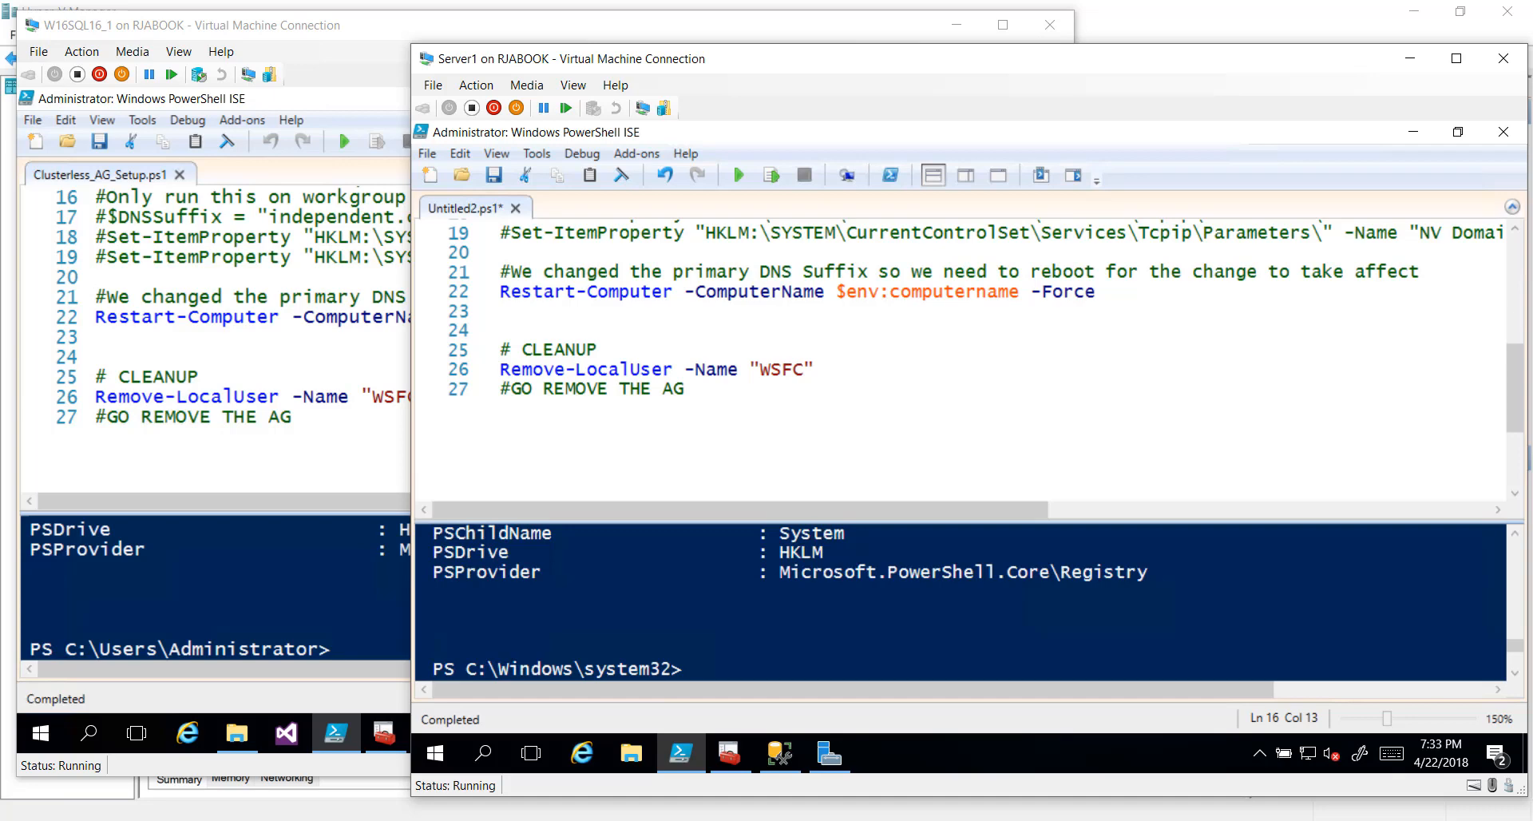
{"action": "left_click", "coordinate": [301, 29]}
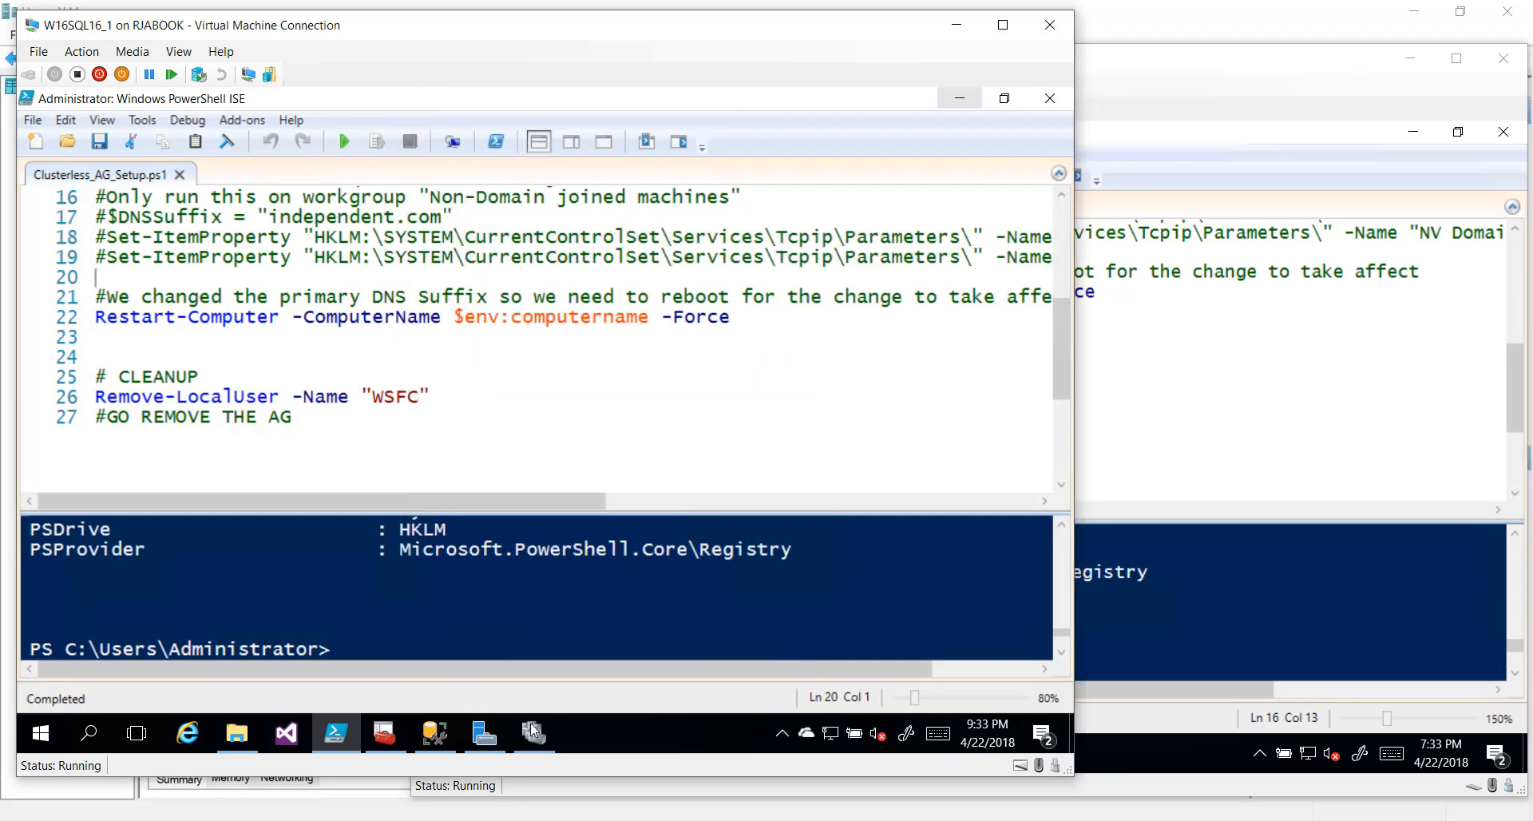
{"action": "left_click", "coordinate": [432, 734]}
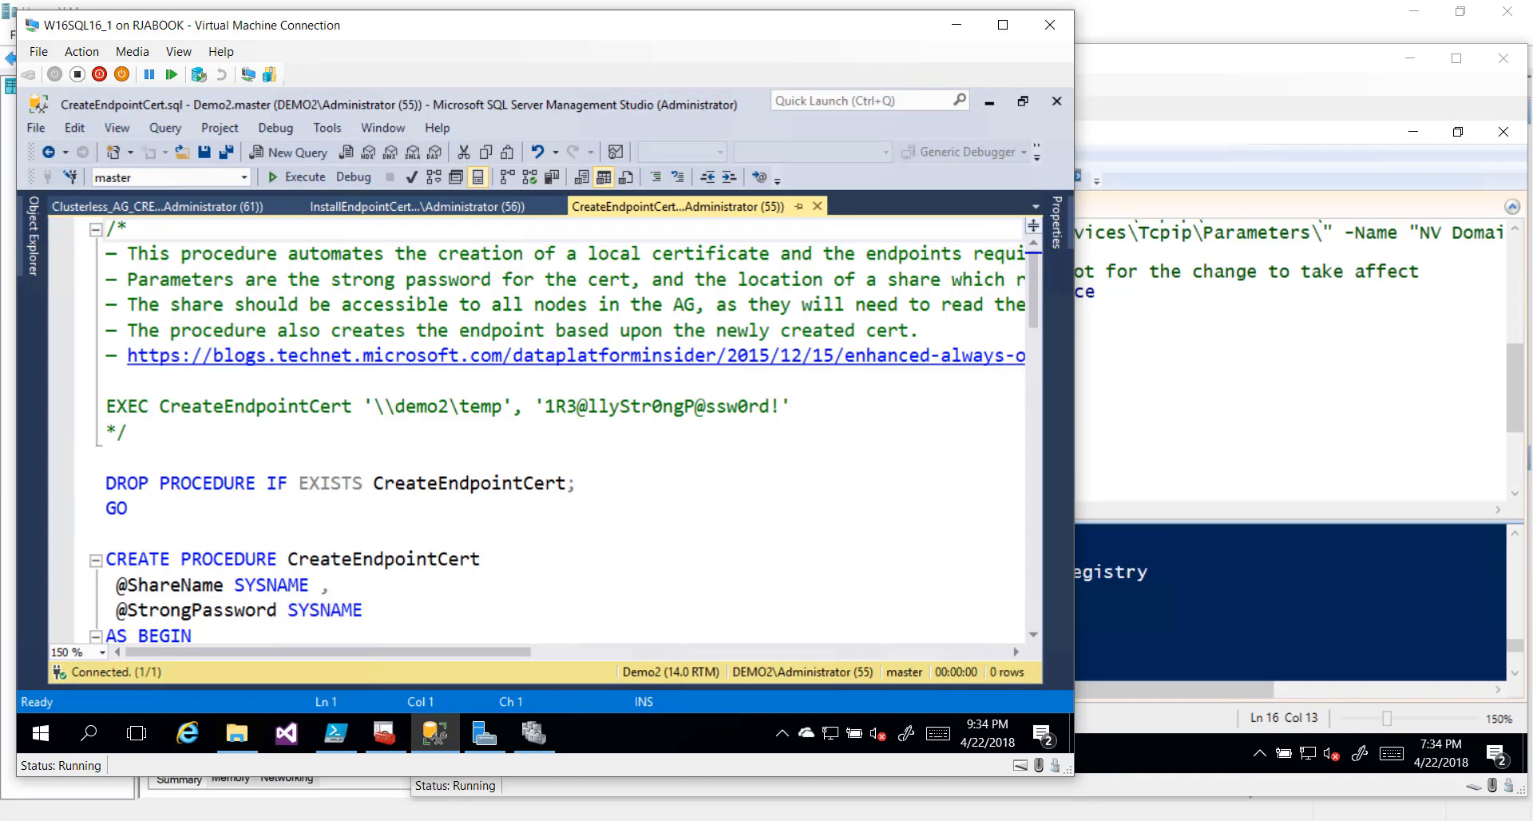
Check the script's reference URL, then execute CreateEndpointCert.sql to create the procedure in master
{"action": "left_click", "coordinate": [107, 407]}
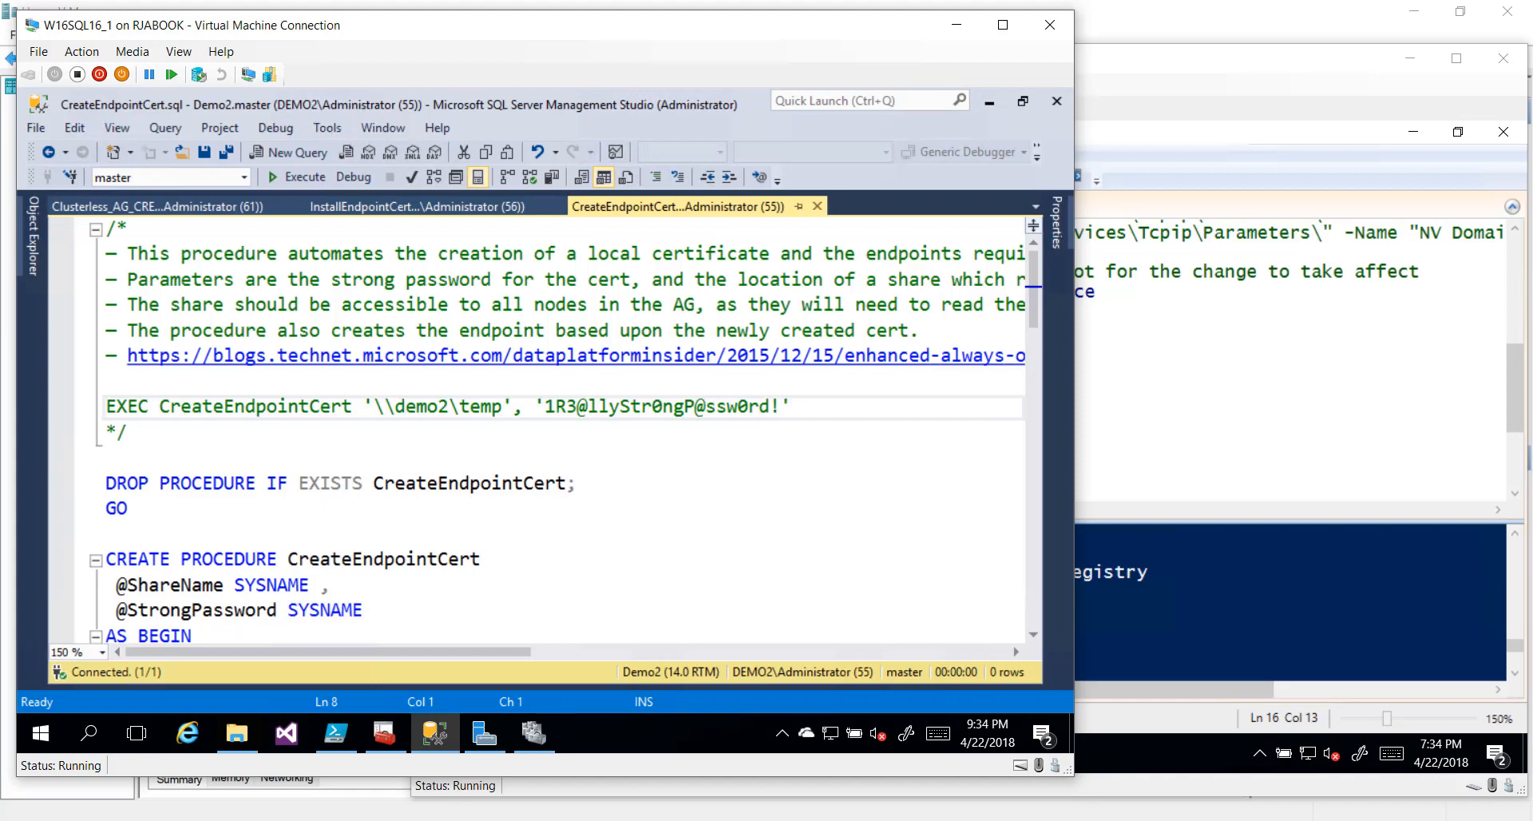
{"action": "left_click", "coordinate": [107, 356]}
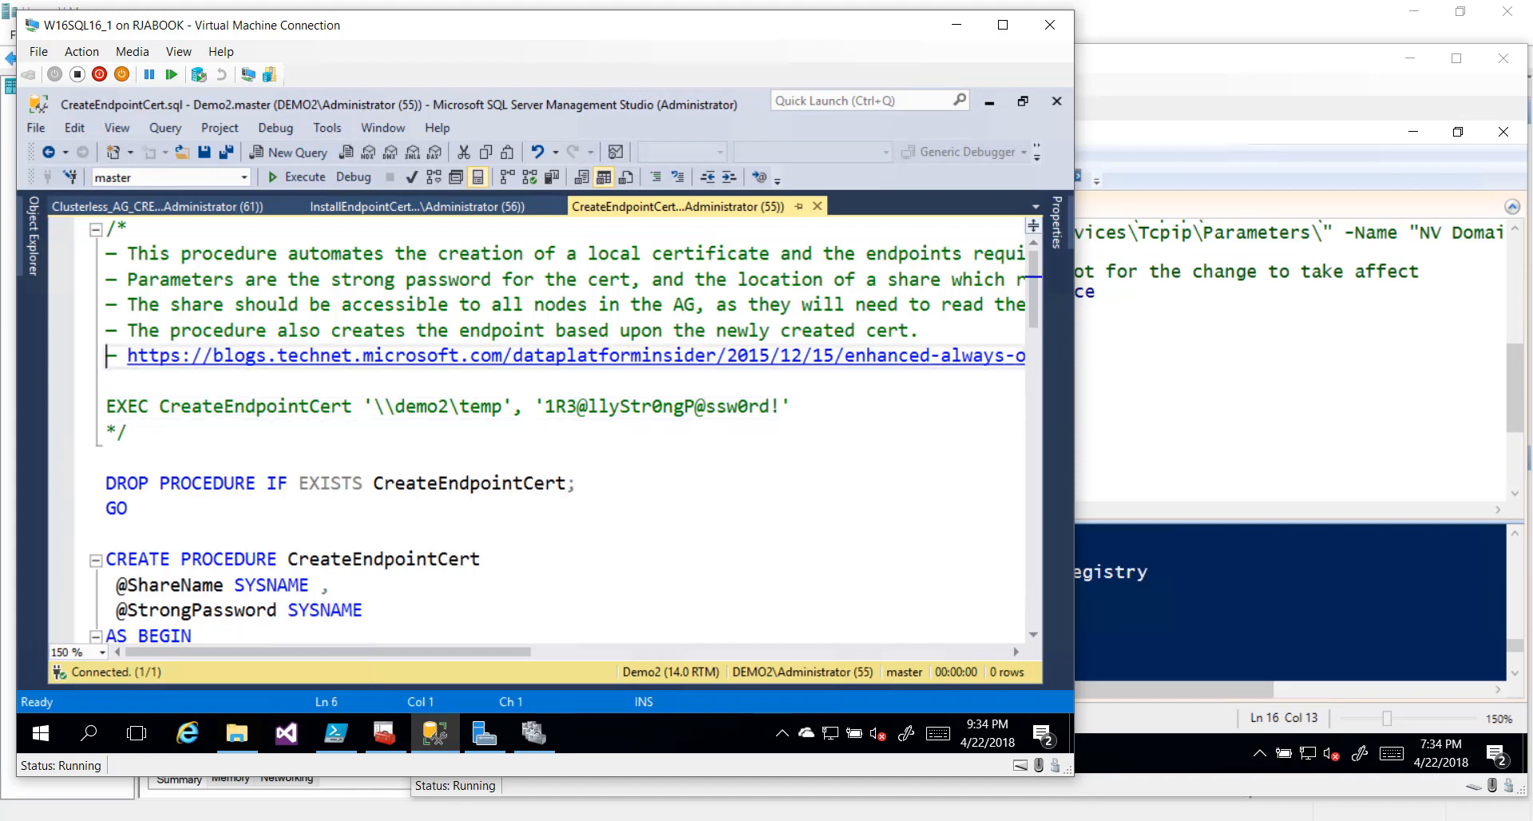
{"action": "key", "text": "shift+End"}
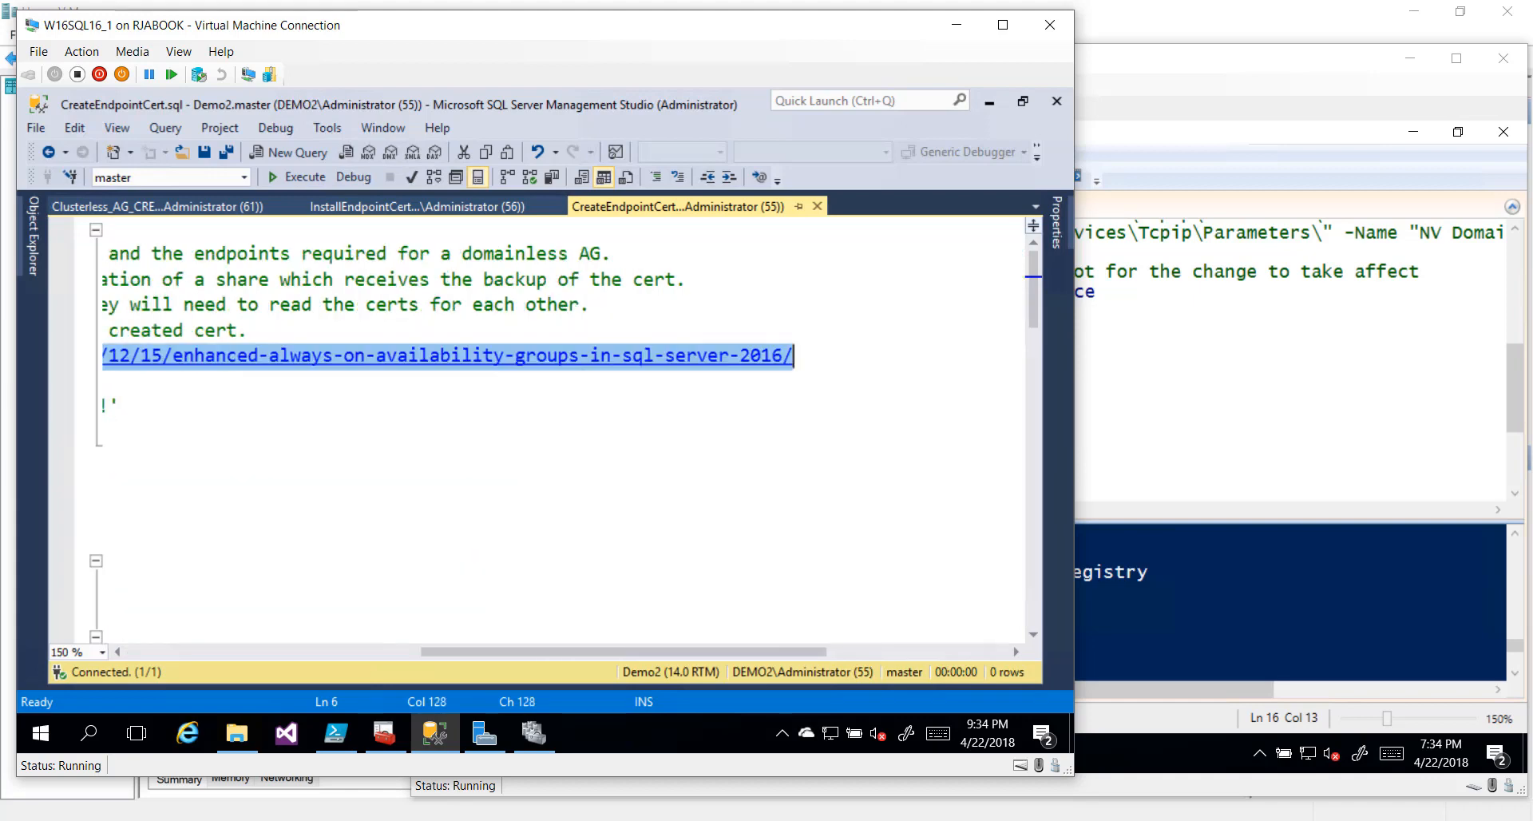
{"action": "key", "text": "Home"}
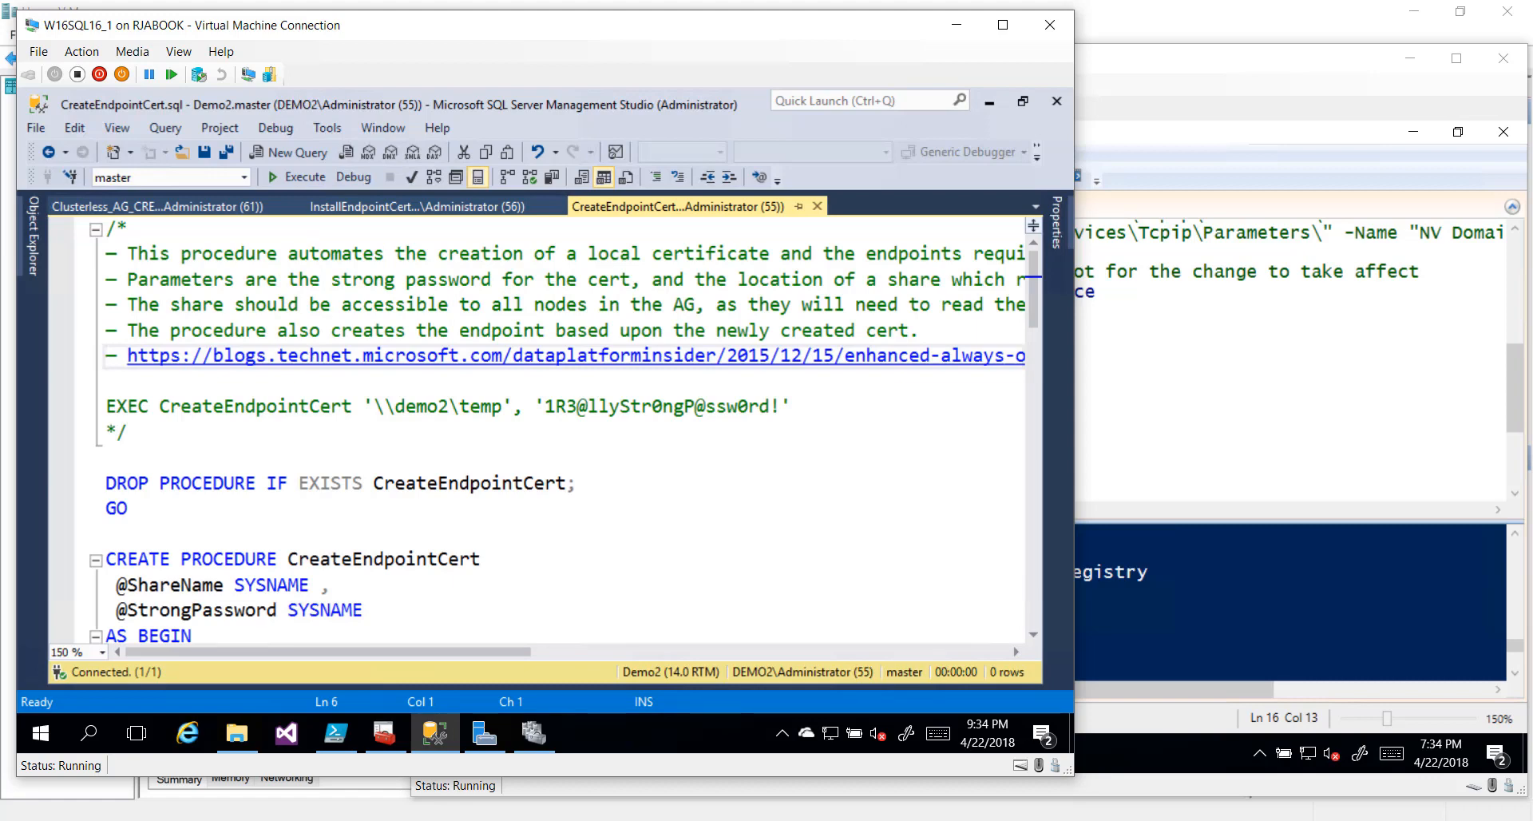
{"action": "key", "text": "Down"}
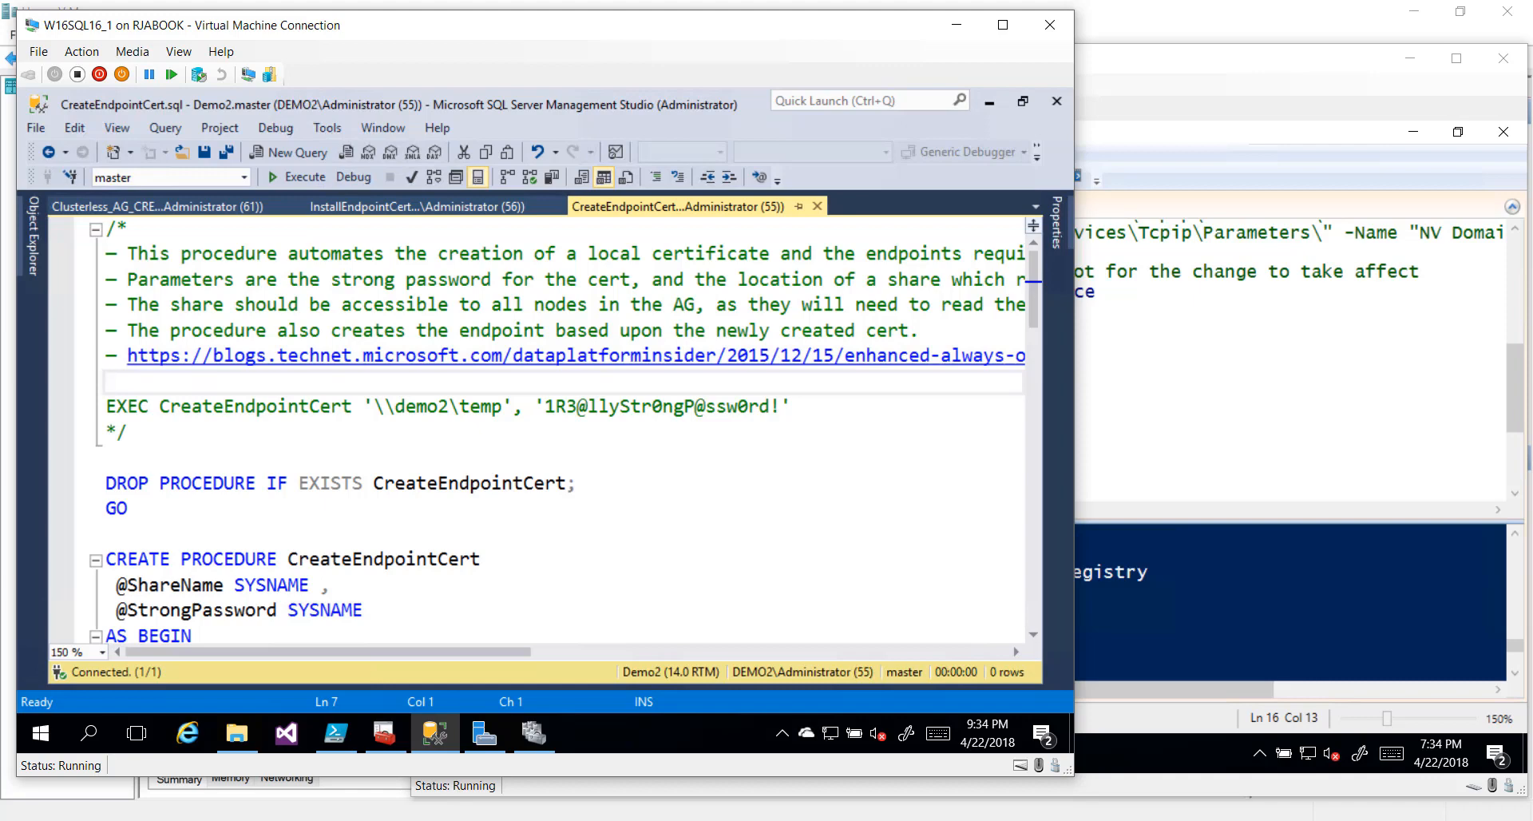
{"action": "left_click", "coordinate": [300, 178]}
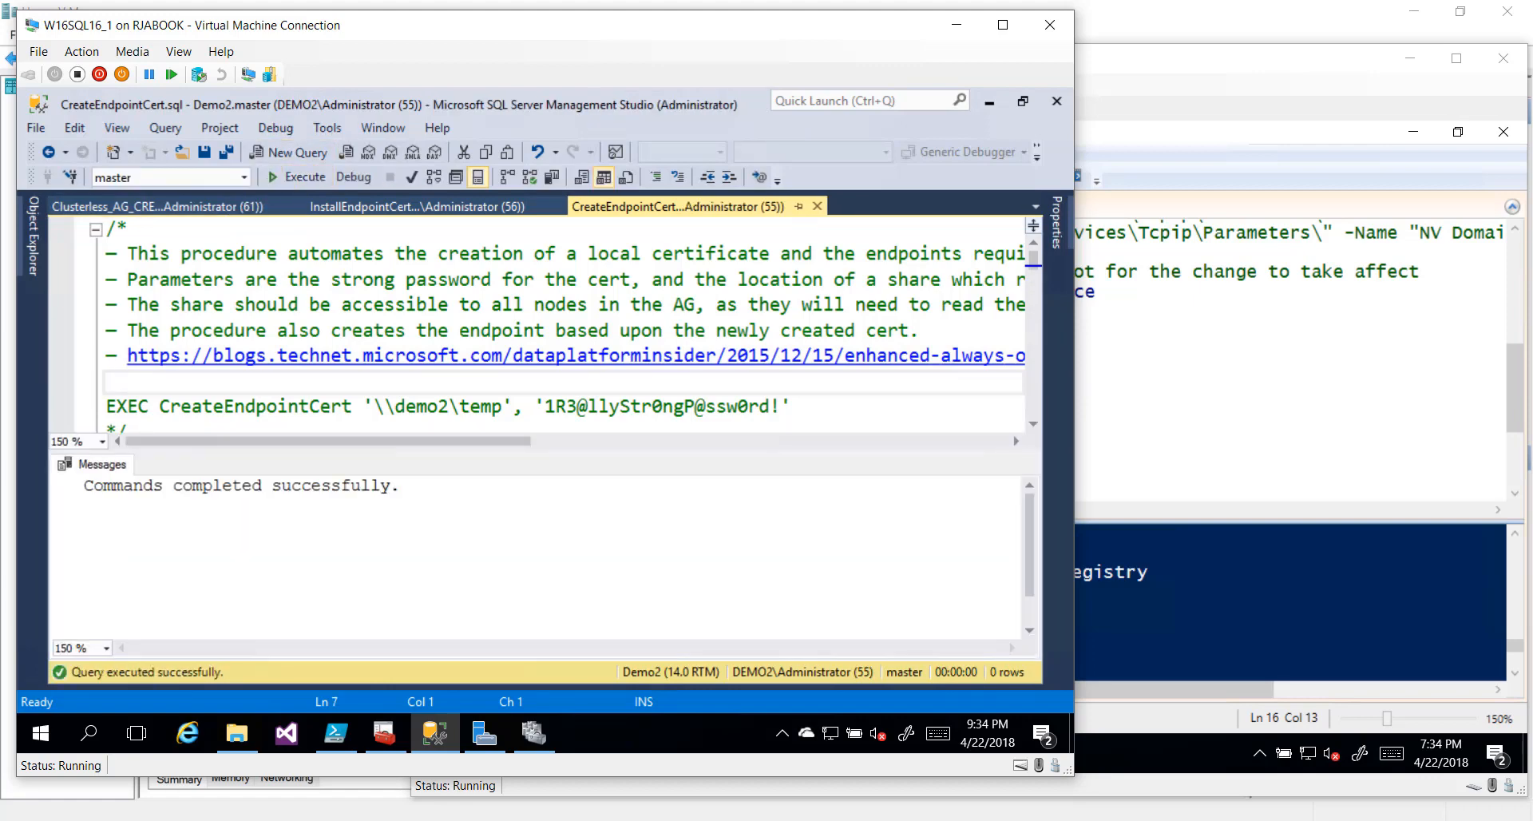
{"action": "left_click_drag", "start_coordinate": [329, 496], "coordinate": [329, 527]}
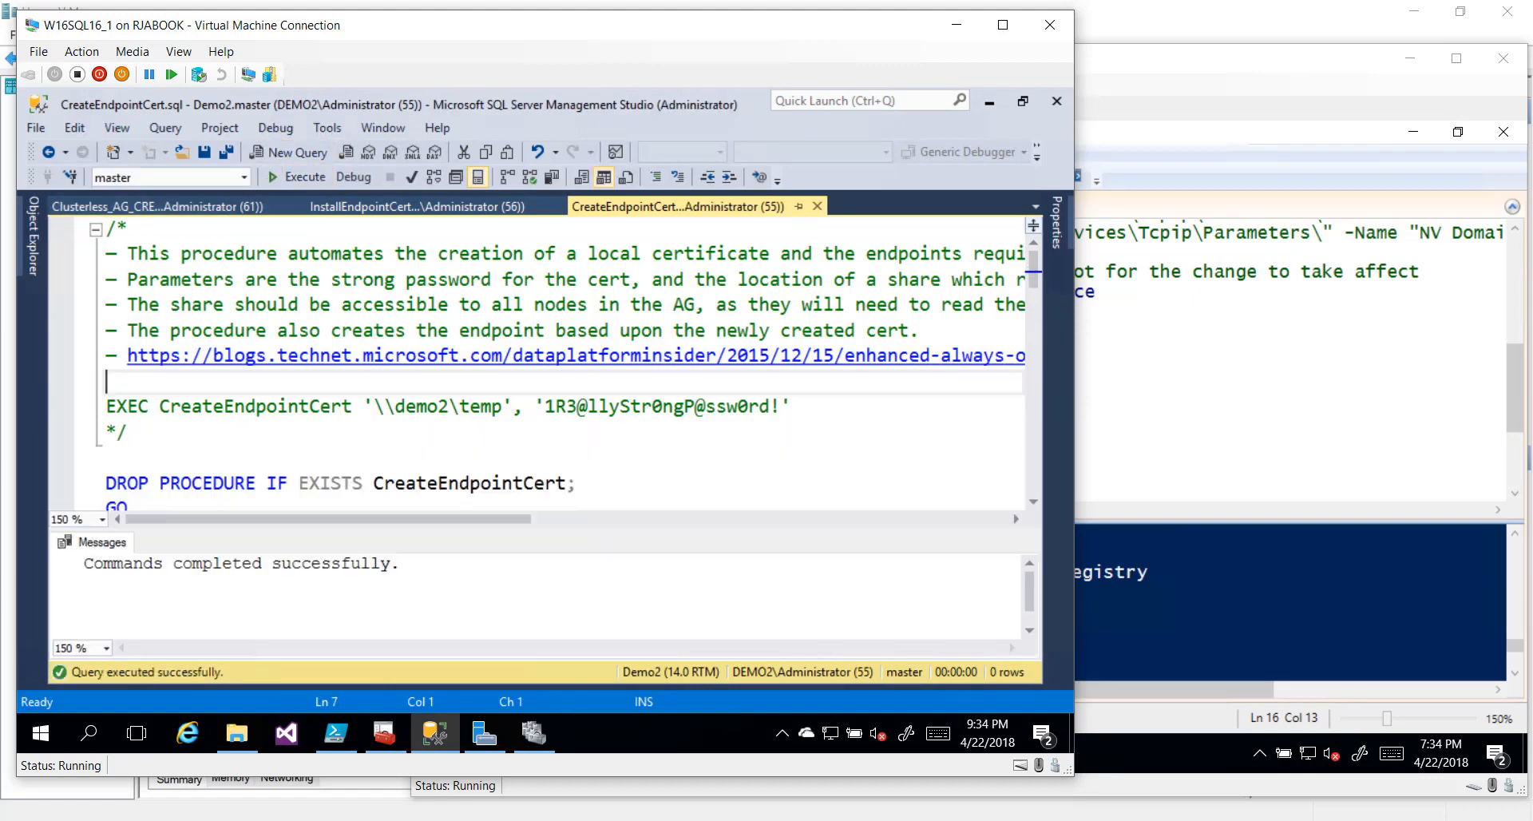
{"action": "scroll", "coordinate": [559, 364], "scroll_direction": "down", "scroll_amount": 5}
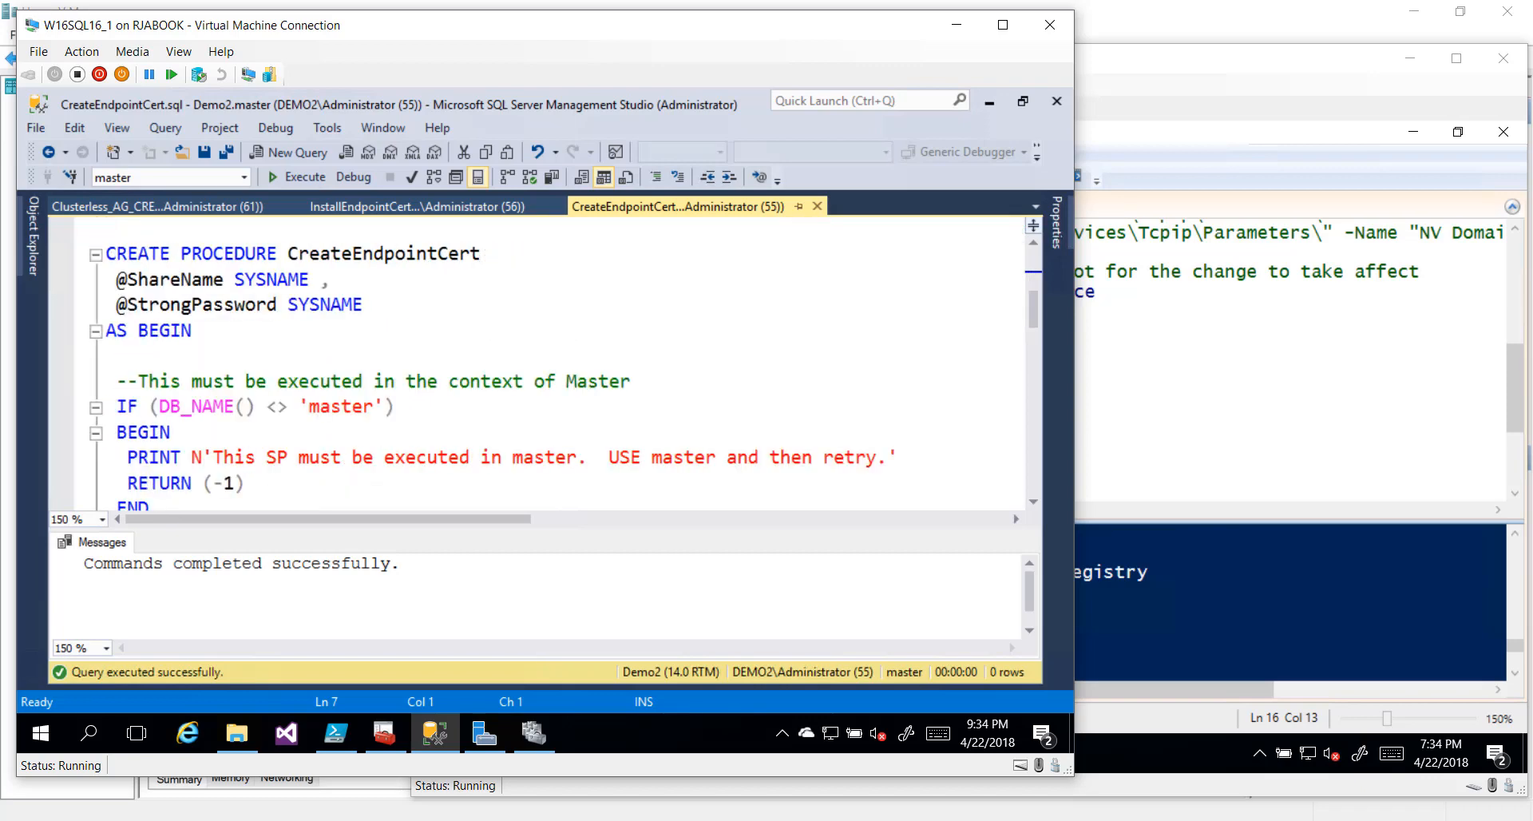
{"action": "scroll", "coordinate": [559, 364], "scroll_direction": "down", "scroll_amount": 2}
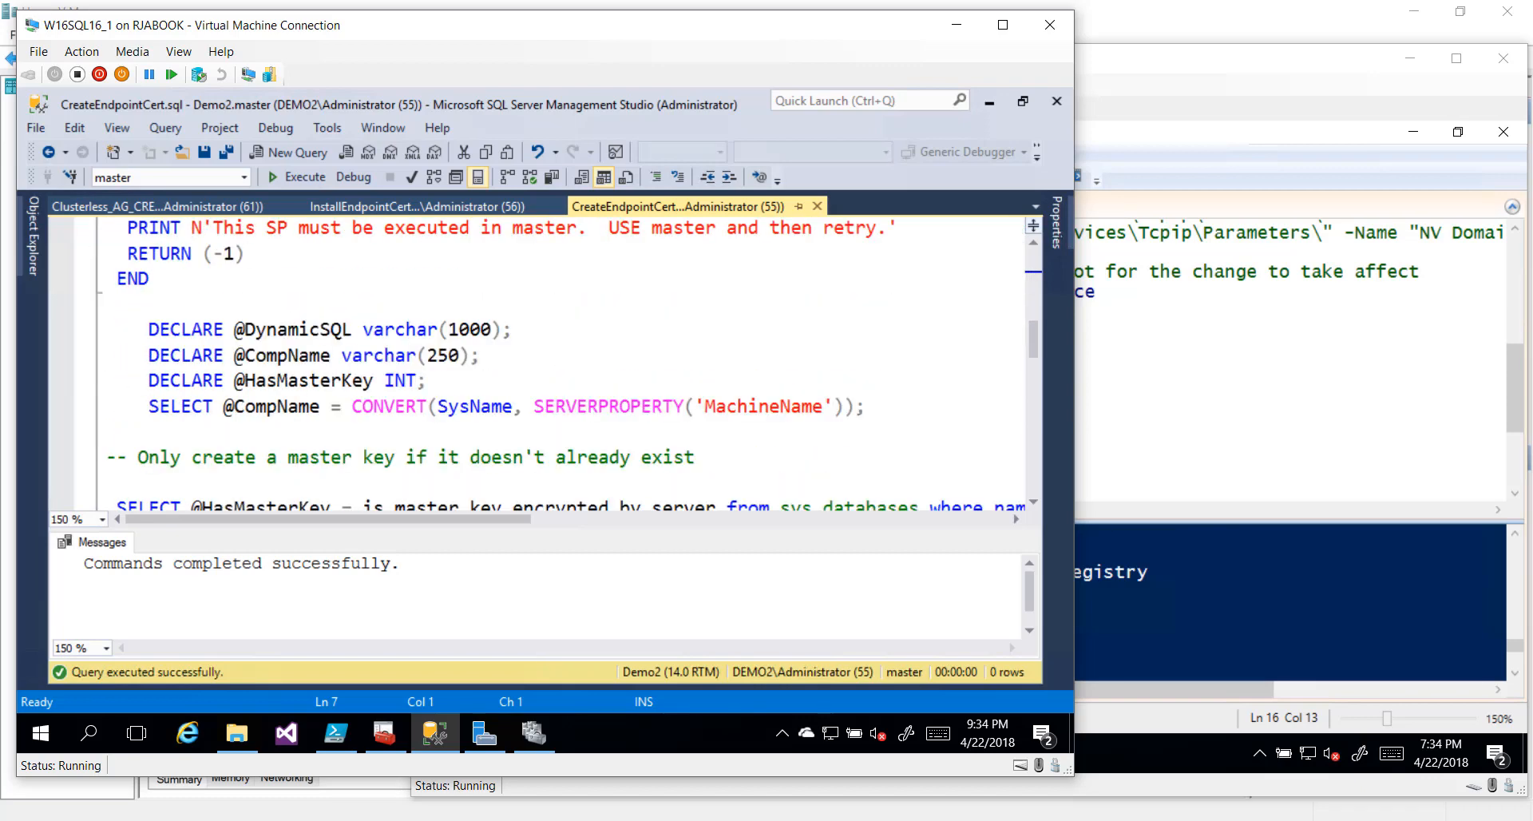
{"action": "scroll", "coordinate": [558, 364], "scroll_direction": "down", "scroll_amount": 3}
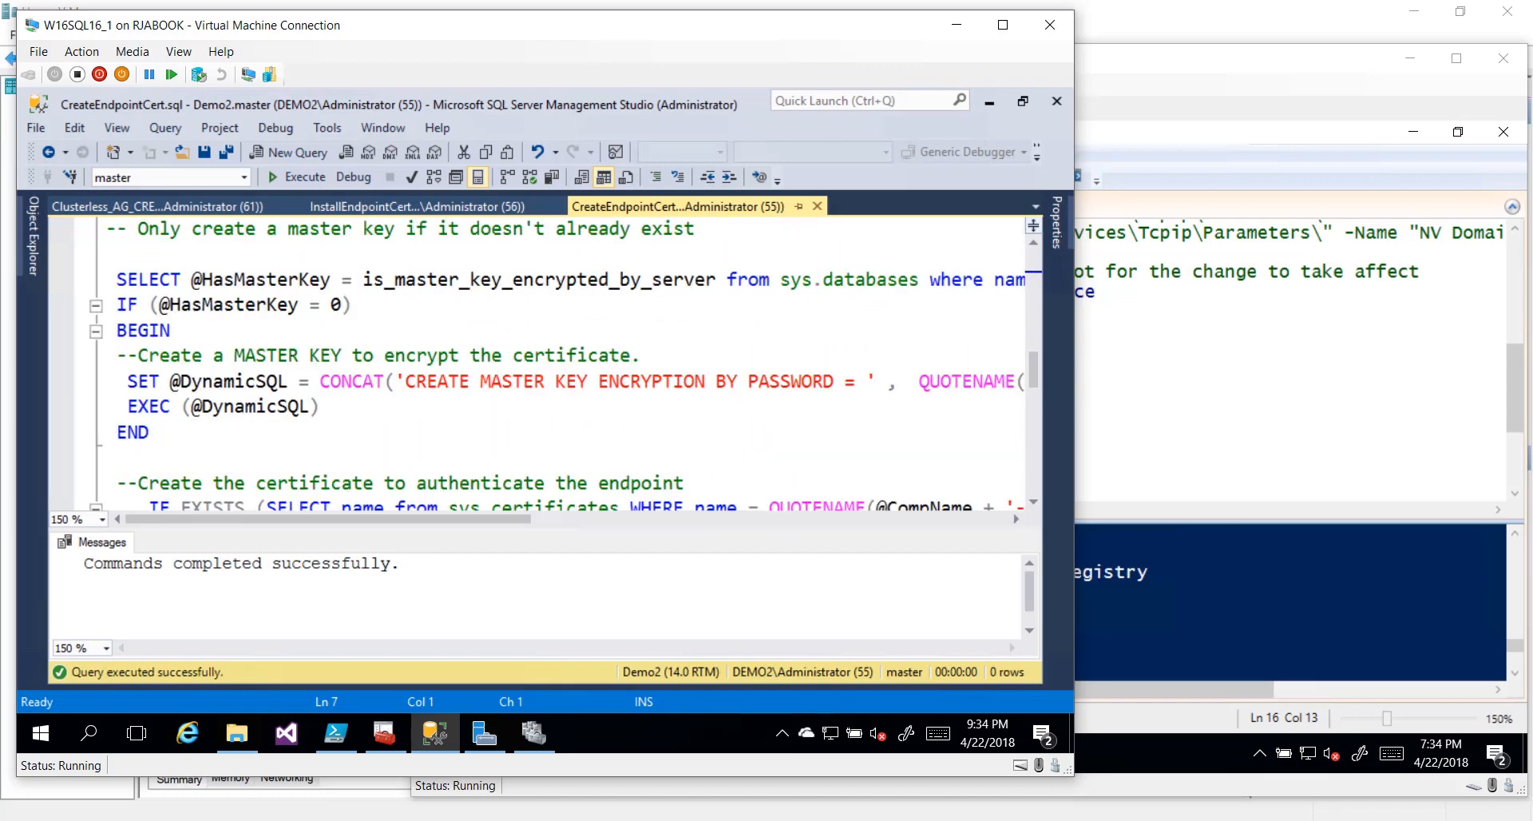
{"action": "left_click_drag", "start_coordinate": [84, 281], "coordinate": [96, 452]}
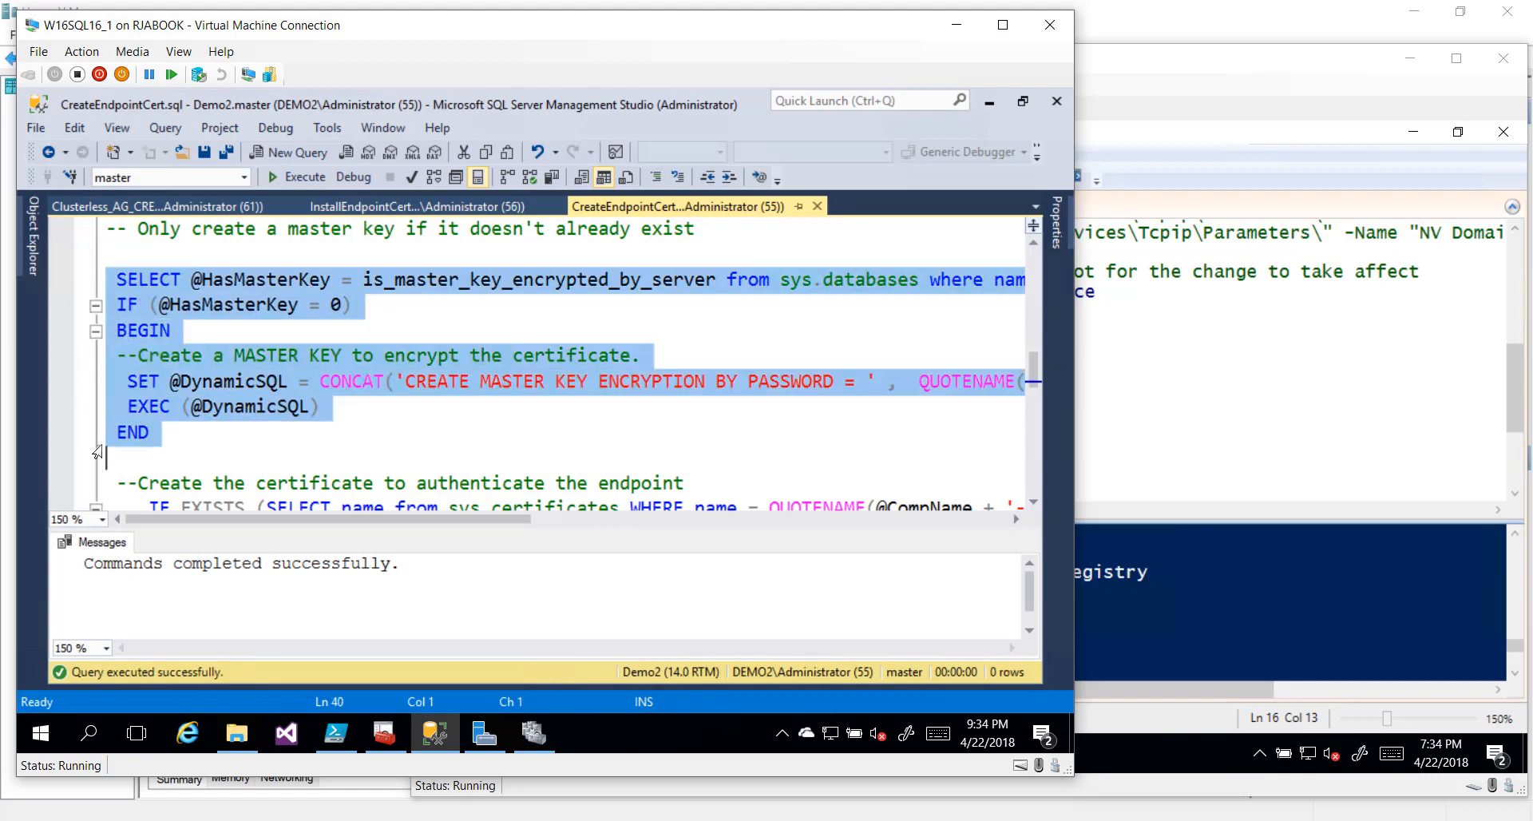
{"action": "scroll", "coordinate": [97, 452], "scroll_direction": "down", "scroll_amount": 3}
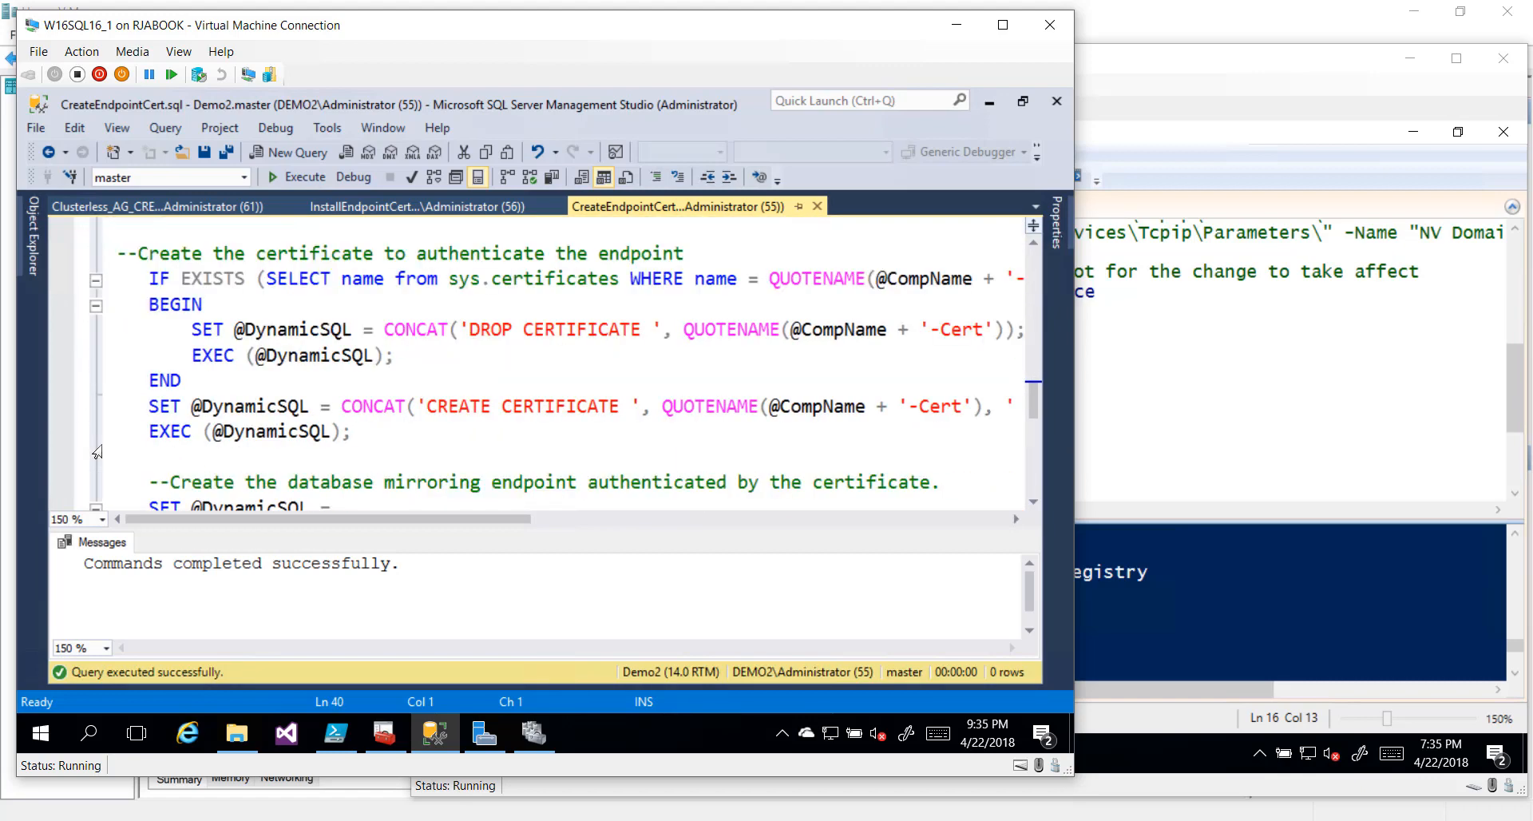
{"action": "scroll", "coordinate": [97, 451], "scroll_direction": "down", "scroll_amount": 2}
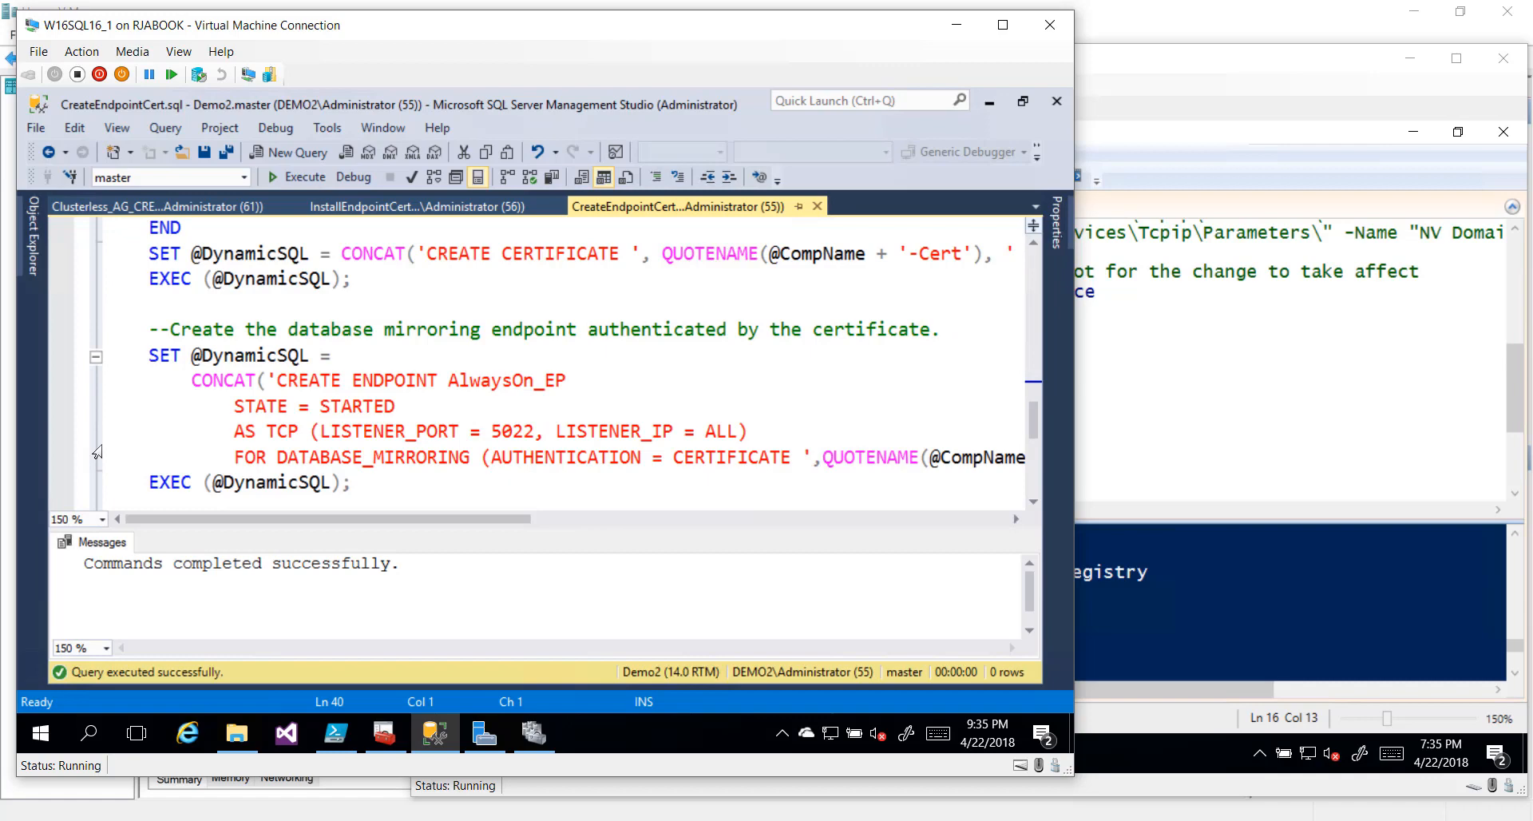
{"action": "scroll", "coordinate": [96, 452], "scroll_direction": "down", "scroll_amount": 1}
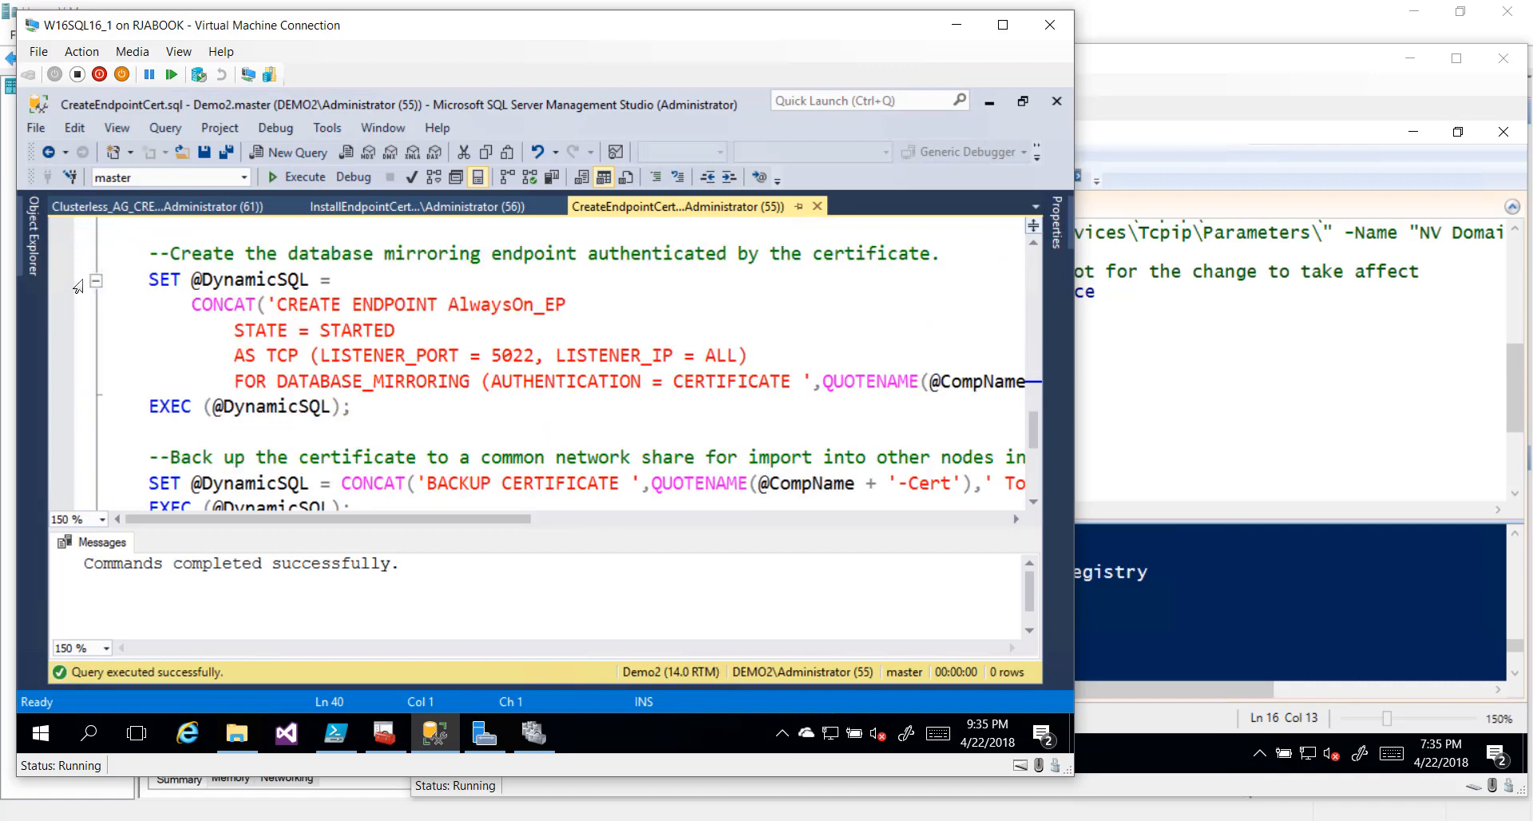
{"action": "left_click_drag", "start_coordinate": [77, 286], "coordinate": [93, 436]}
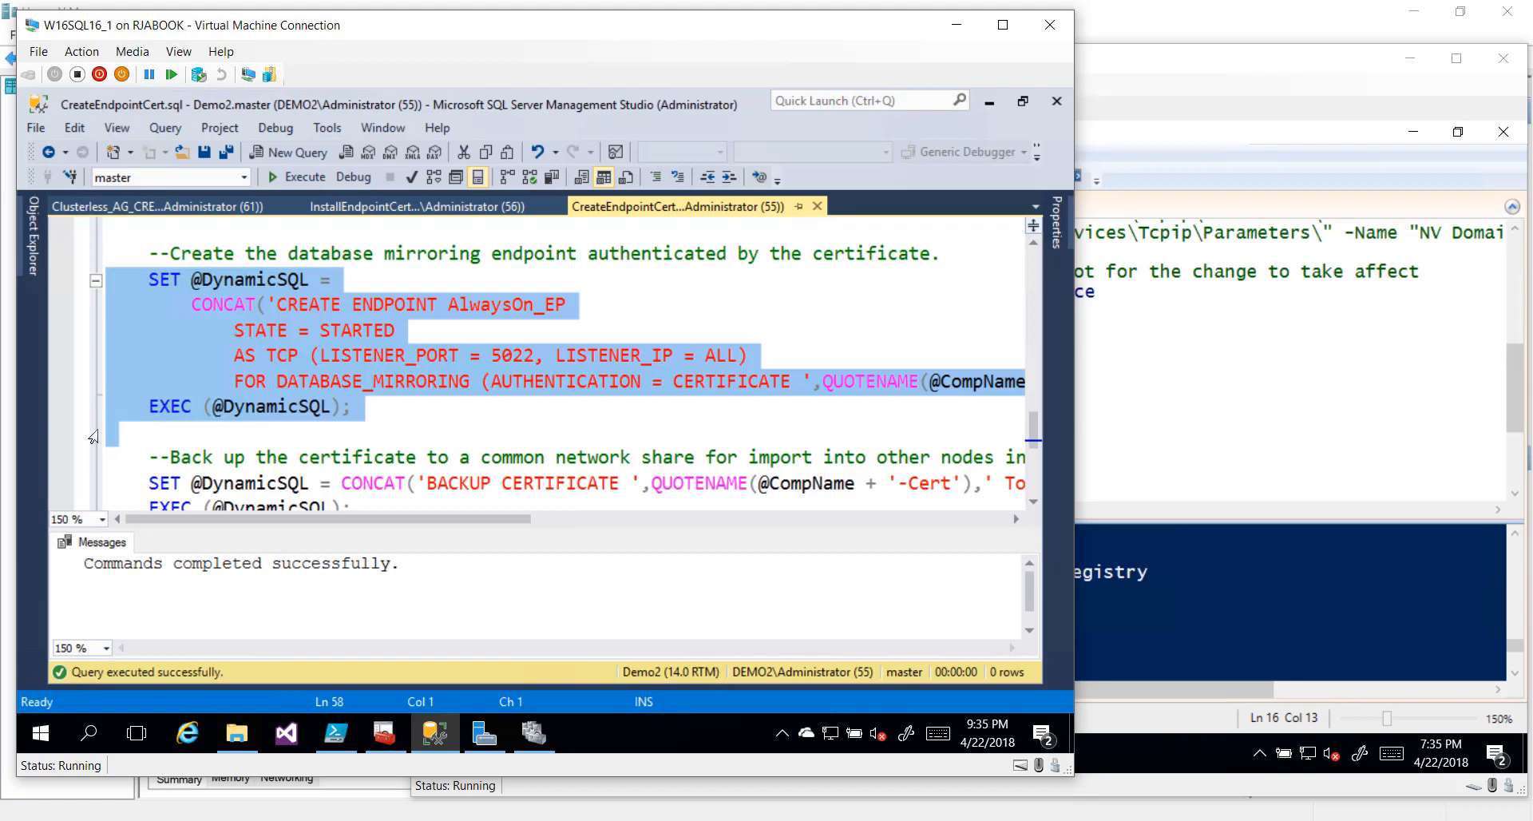
{"action": "scroll", "coordinate": [94, 431], "scroll_direction": "down", "scroll_amount": 1}
{"action": "left_click_drag", "start_coordinate": [92, 382], "coordinate": [94, 471]}
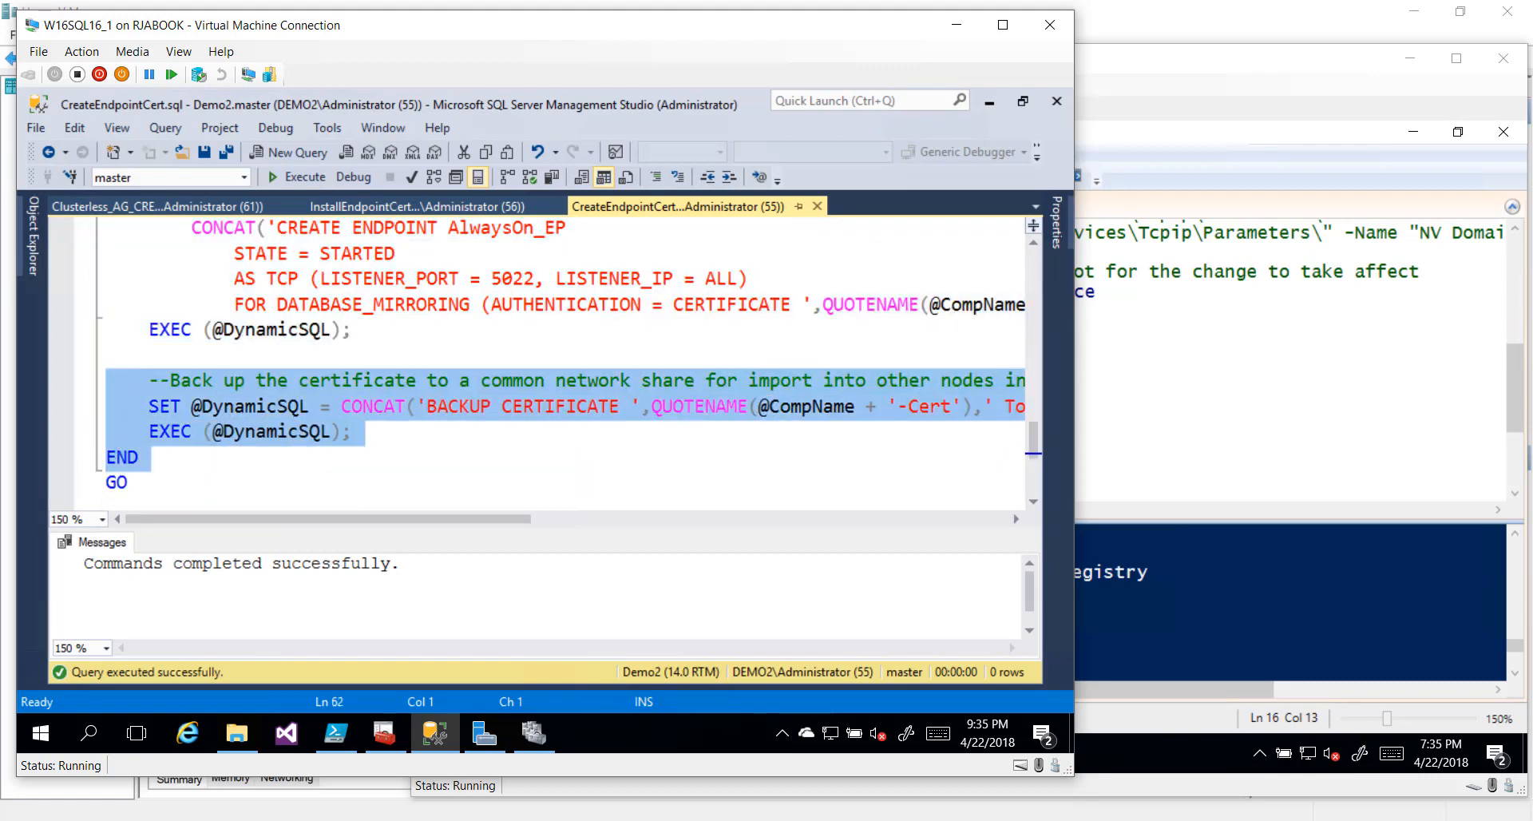
{"action": "left_click", "coordinate": [511, 356]}
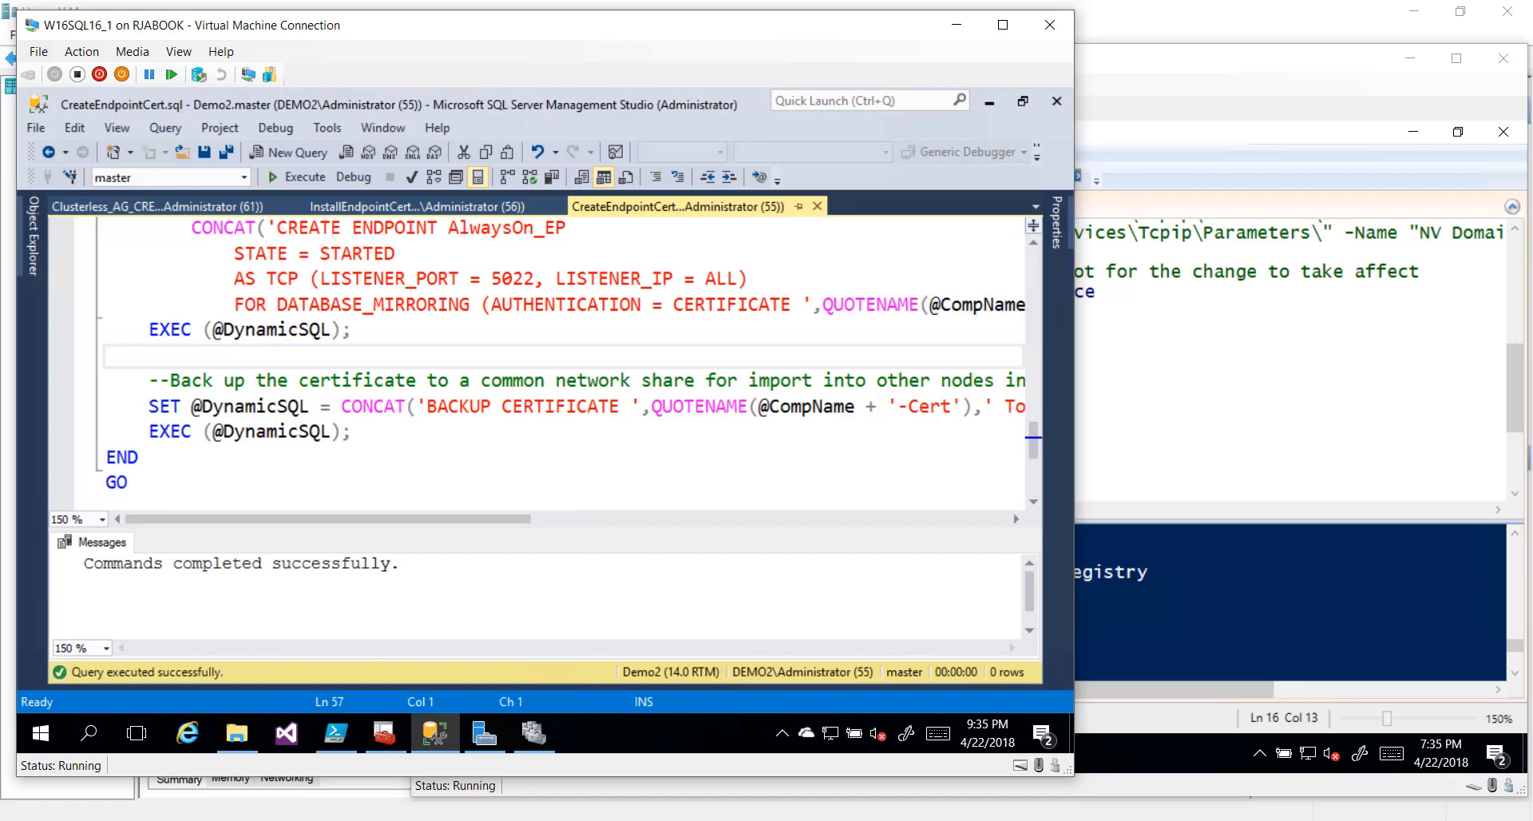
{"action": "scroll", "coordinate": [559, 359], "scroll_direction": "up", "scroll_amount": 15}
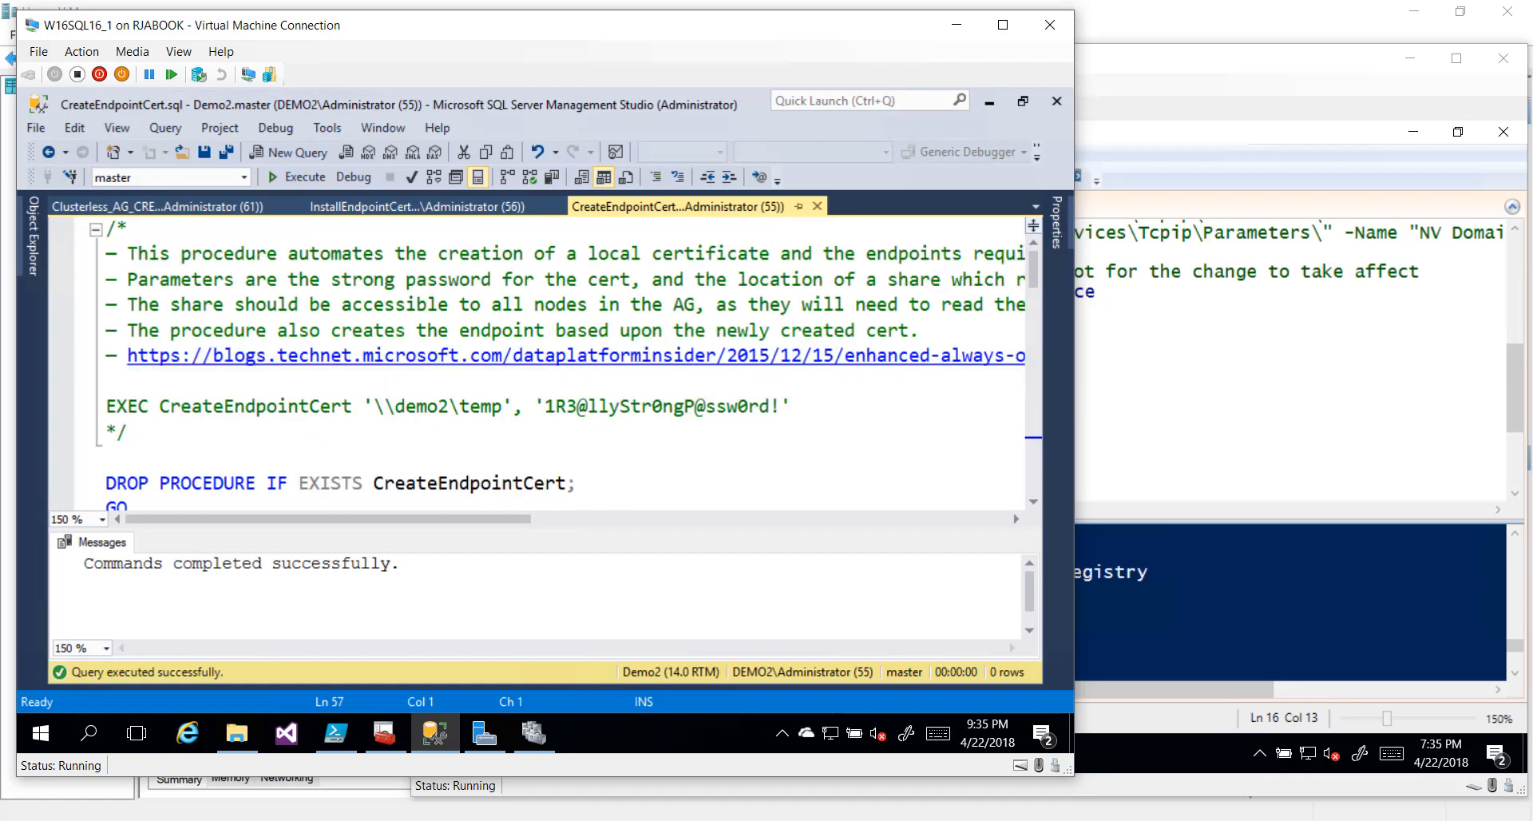
Select the EXEC CreateEndpointCert line with share \\demo2\temp and the certificate password, and run just that line on DEMO2
{"action": "left_click", "coordinate": [78, 415]}
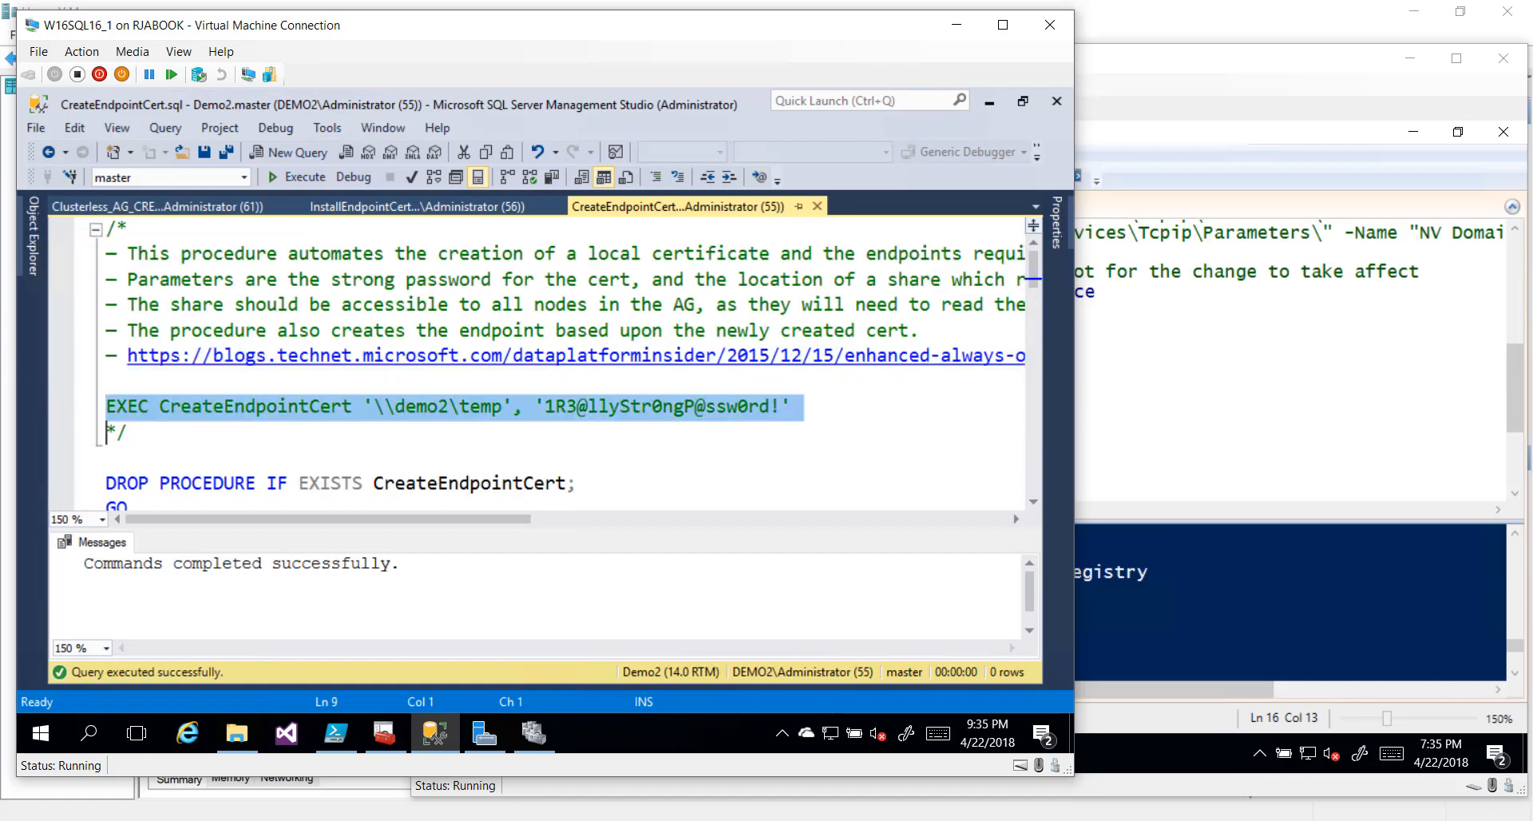
{"action": "left_click", "coordinate": [327, 427]}
{"action": "key", "text": "Up"}
{"action": "key", "text": "Right"}
{"action": "key", "text": "Right"}
{"action": "key", "text": "Right"}
{"action": "key", "text": "Right"}
{"action": "key", "text": "Right"}
{"action": "key", "text": "Right"}
{"action": "key", "text": "Right"}
{"action": "key", "text": "Right"}
{"action": "key", "text": "Right"}
{"action": "key", "text": "Right"}
{"action": "key", "text": "Right"}
{"action": "key", "text": "Right"}
{"action": "key", "text": "Right"}
{"action": "key", "text": "Right"}
{"action": "key", "text": "Right"}
{"action": "key", "text": "Right"}
{"action": "key", "text": "Right"}
{"action": "key", "text": "Right"}
{"action": "key", "text": "Right"}
{"action": "key", "text": "Right"}
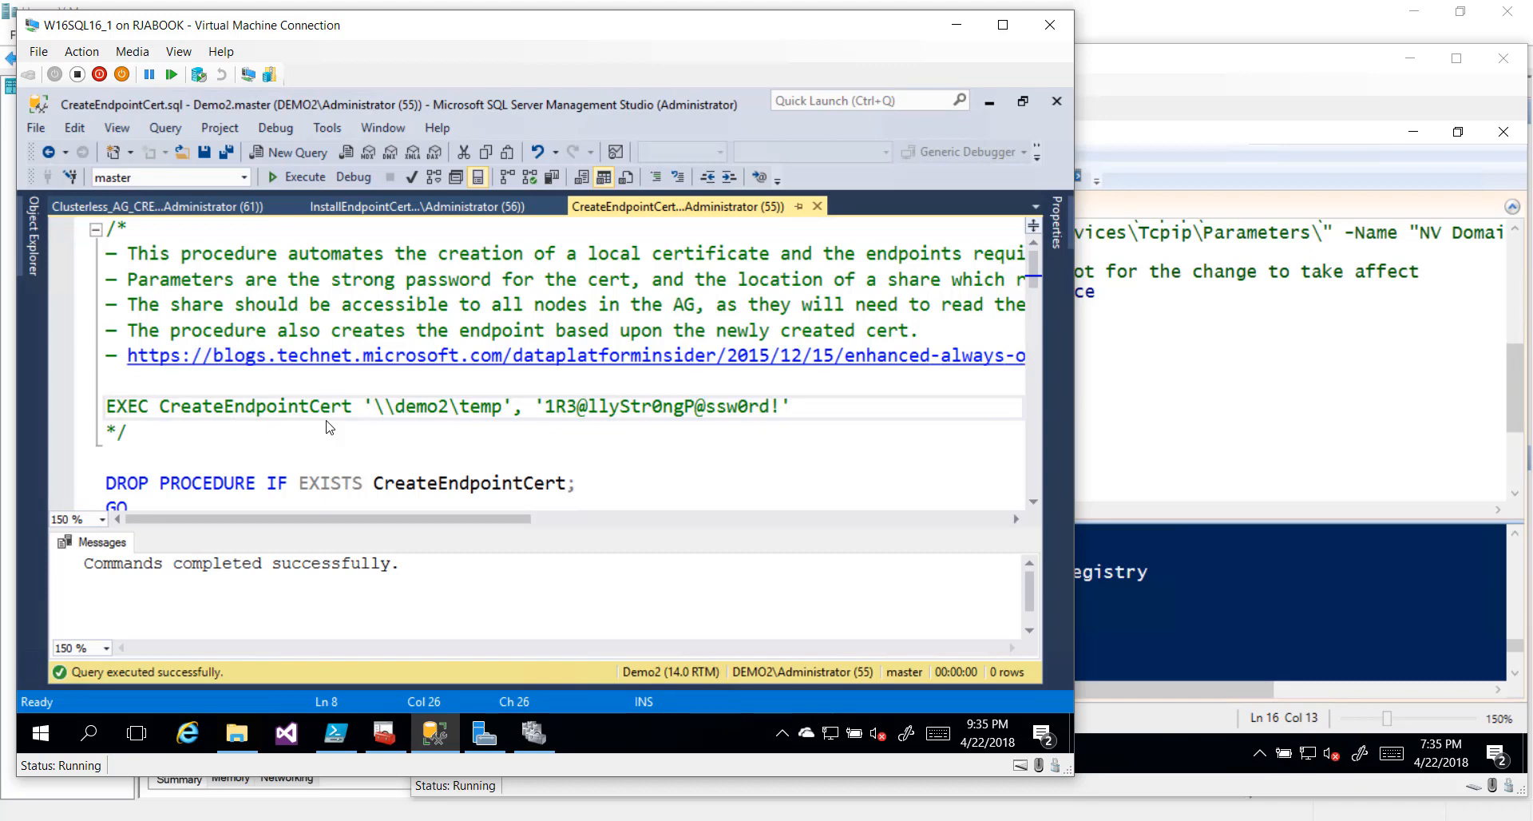
{"action": "key", "text": "shift+Right"}
{"action": "key", "text": "shift+Right"}
{"action": "key", "text": "shift+Right"}
{"action": "key", "text": "shift+Right"}
{"action": "key", "text": "shift+Right"}
{"action": "key", "text": "shift+Right"}
{"action": "key", "text": "shift+Right"}
{"action": "key", "text": "shift+Right"}
{"action": "key", "text": "shift+Right"}
{"action": "key", "text": "shift+Right"}
{"action": "key", "text": "shift+Right"}
{"action": "key", "text": "shift+Right"}
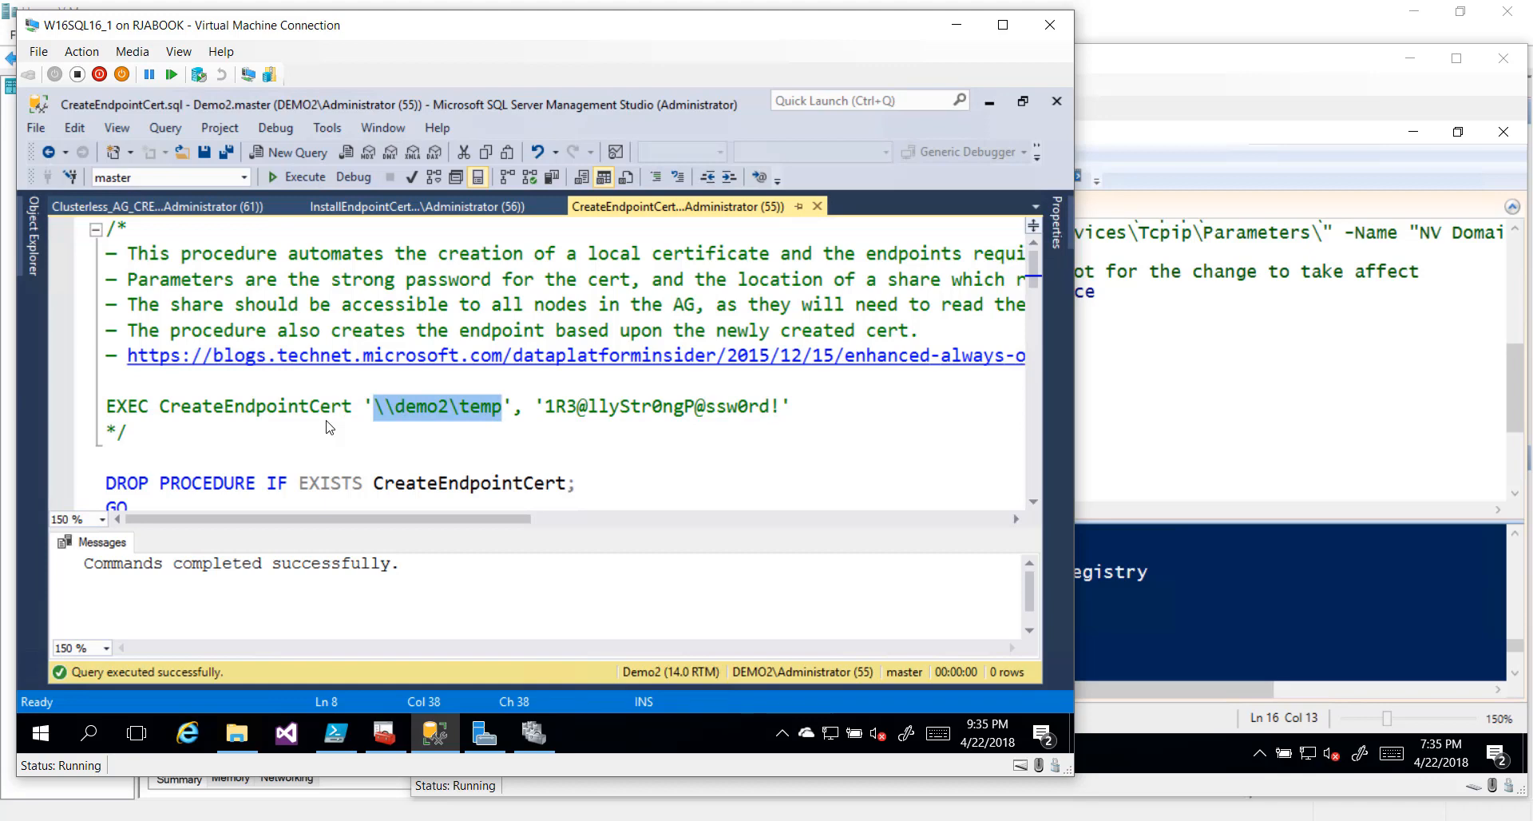
{"action": "key", "text": "Right"}
{"action": "key", "text": "Right"}
{"action": "key", "text": "Right"}
{"action": "key", "text": "Right"}
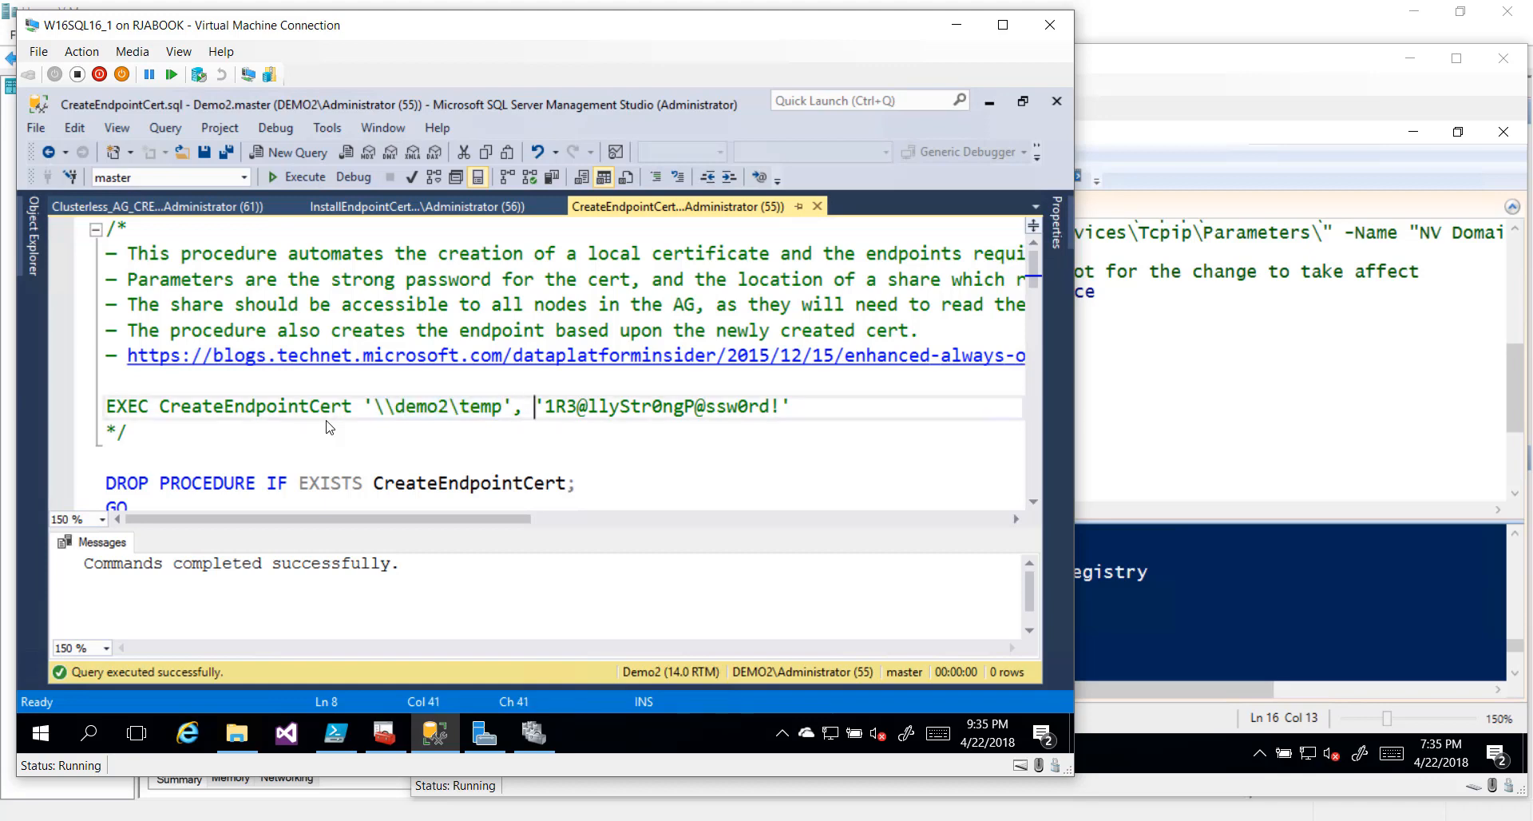
{"action": "key", "text": "shift+End"}
{"action": "key", "text": "Home"}
{"action": "key", "text": "shift+End"}
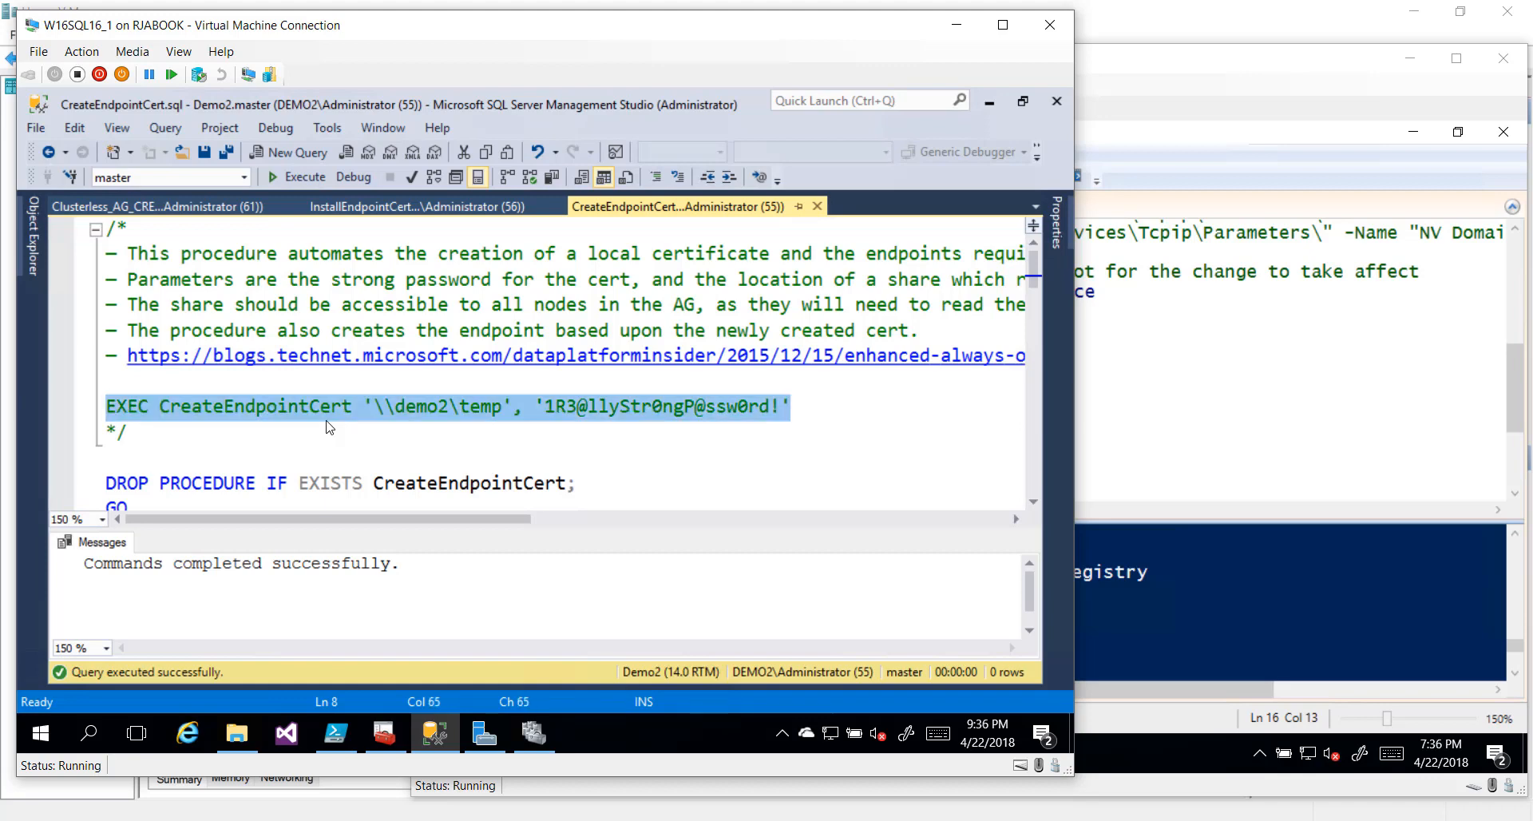
{"action": "key", "text": "F5"}
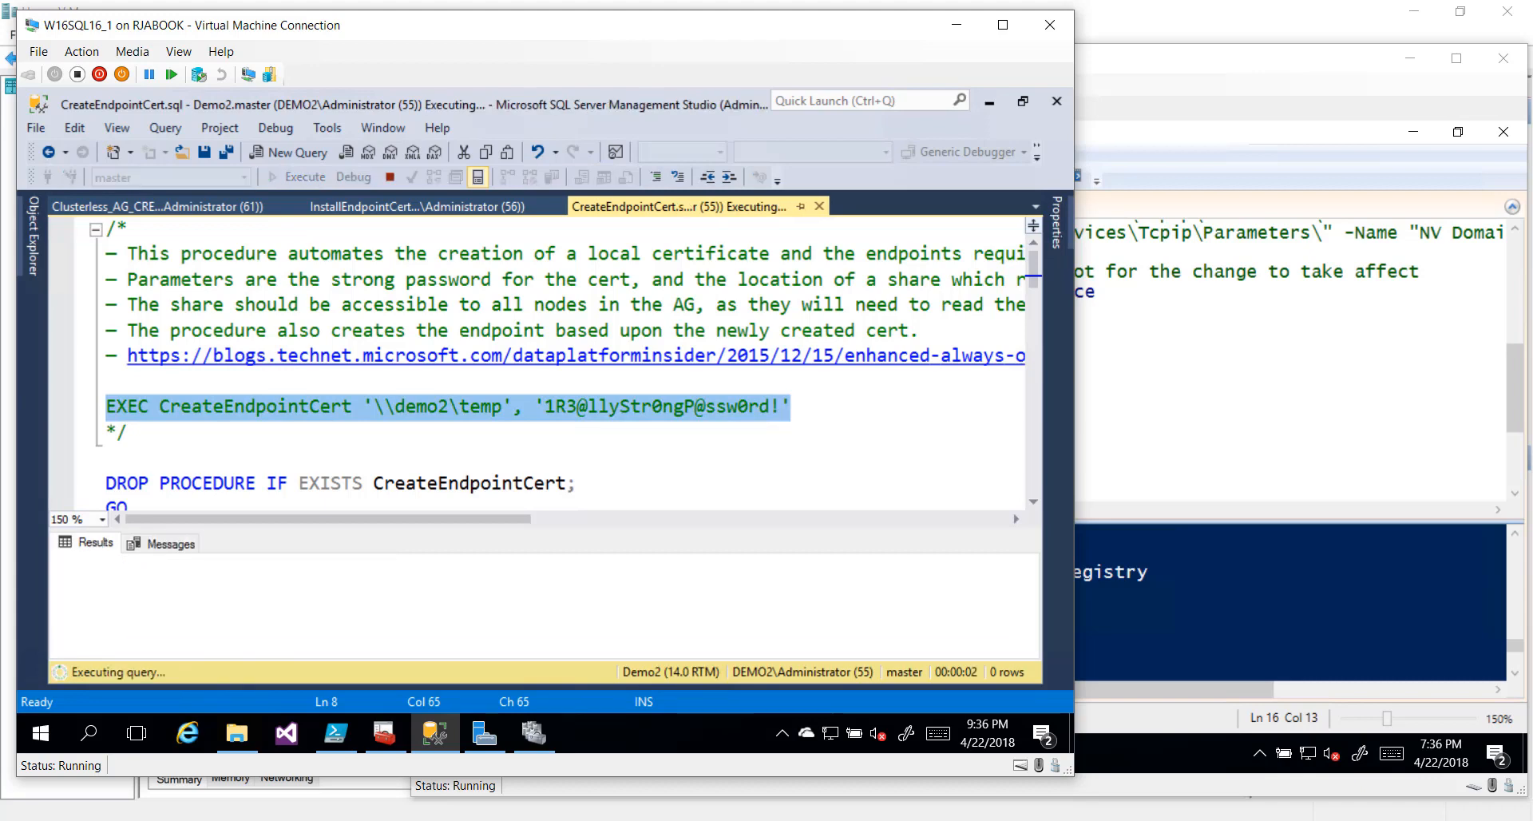
On Server1, create the procedure, run its EXEC CreateEndpointCert line, then return to DEMO2
{"action": "left_click", "coordinate": [1195, 72]}
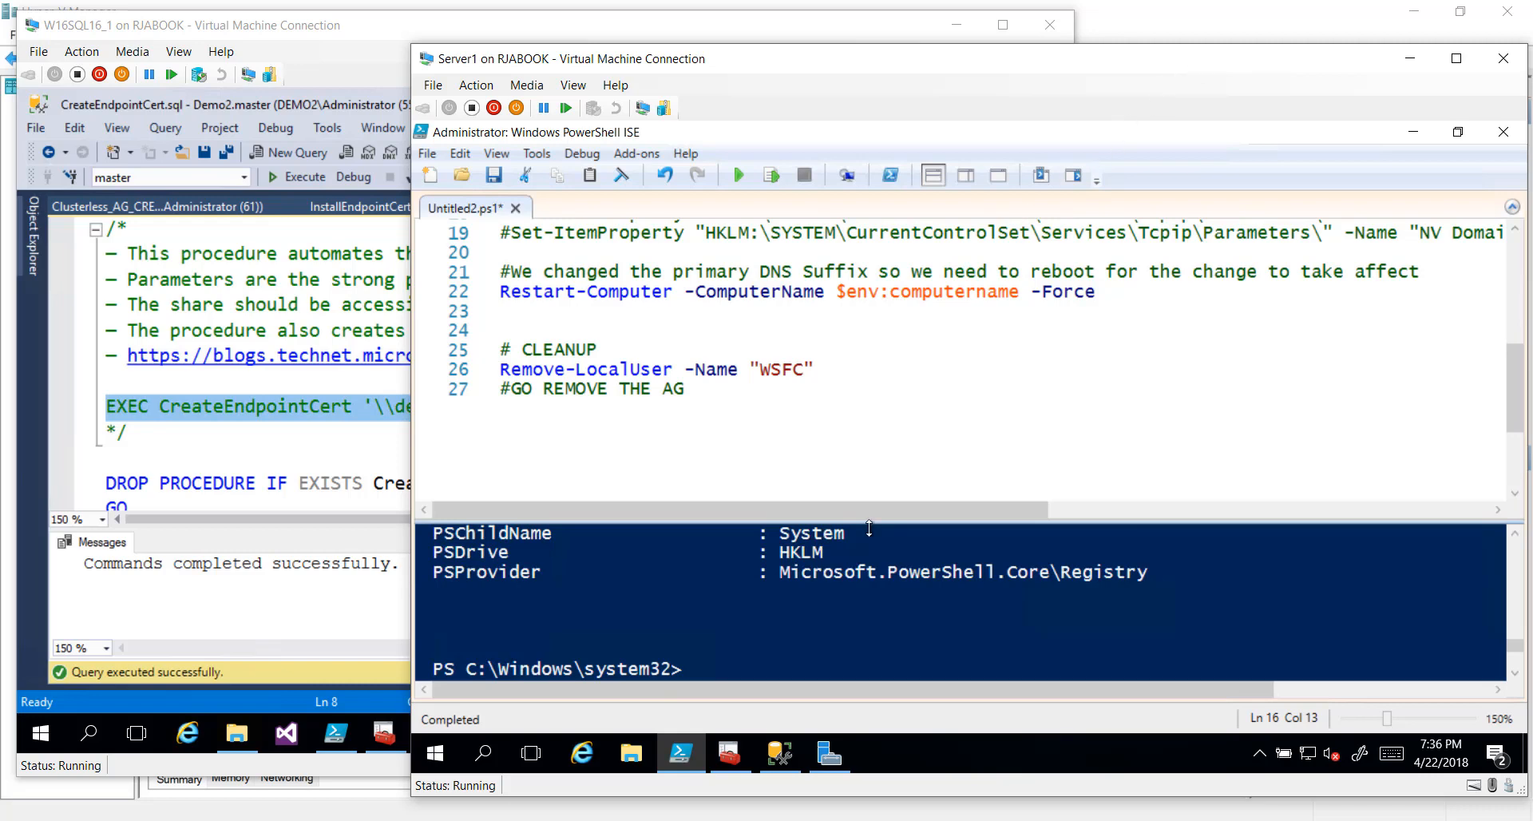
{"action": "left_click", "coordinate": [779, 752]}
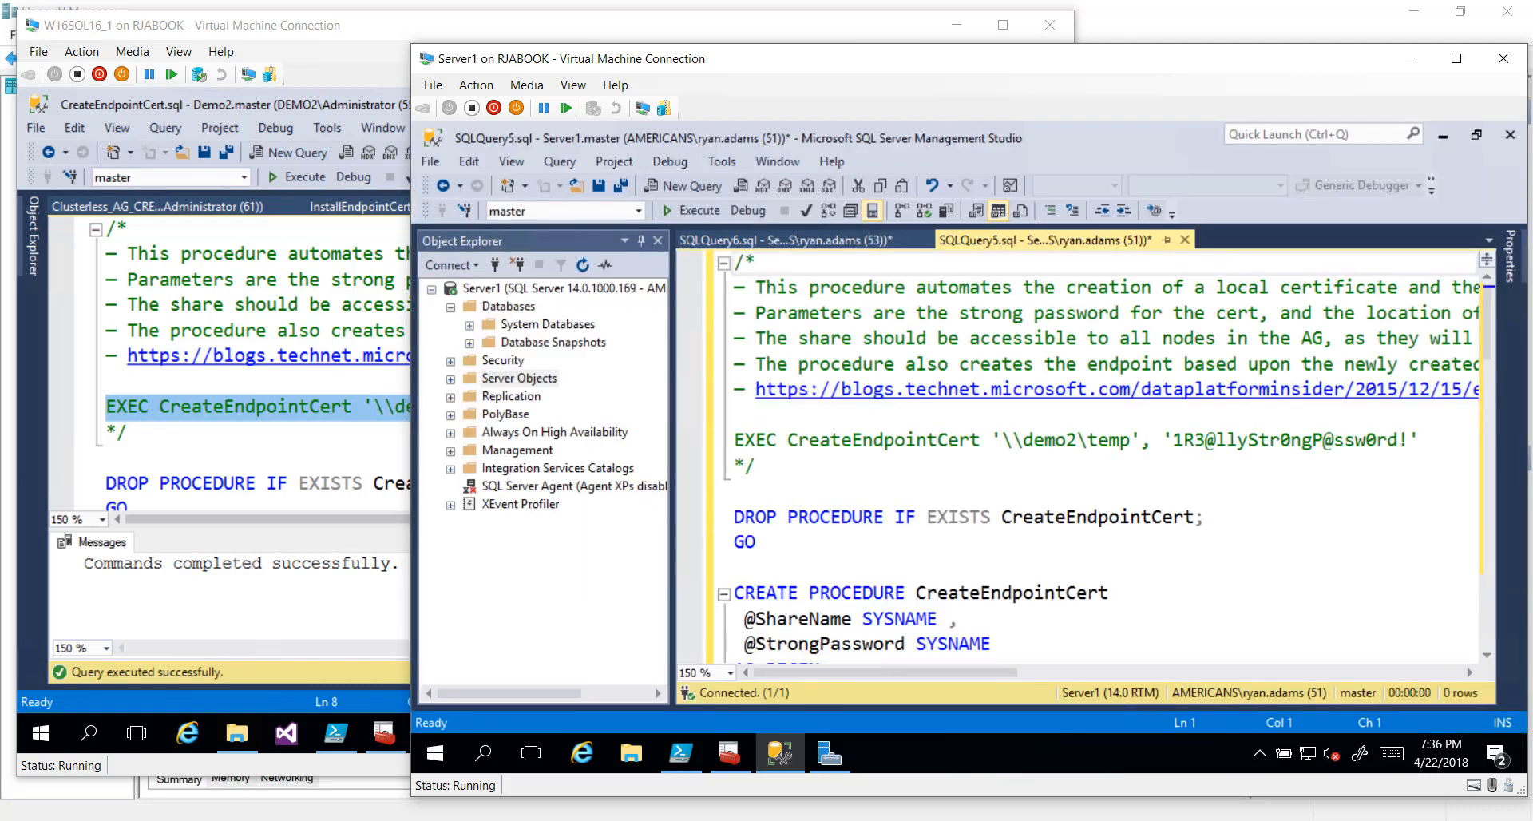
{"action": "left_click", "coordinate": [708, 211]}
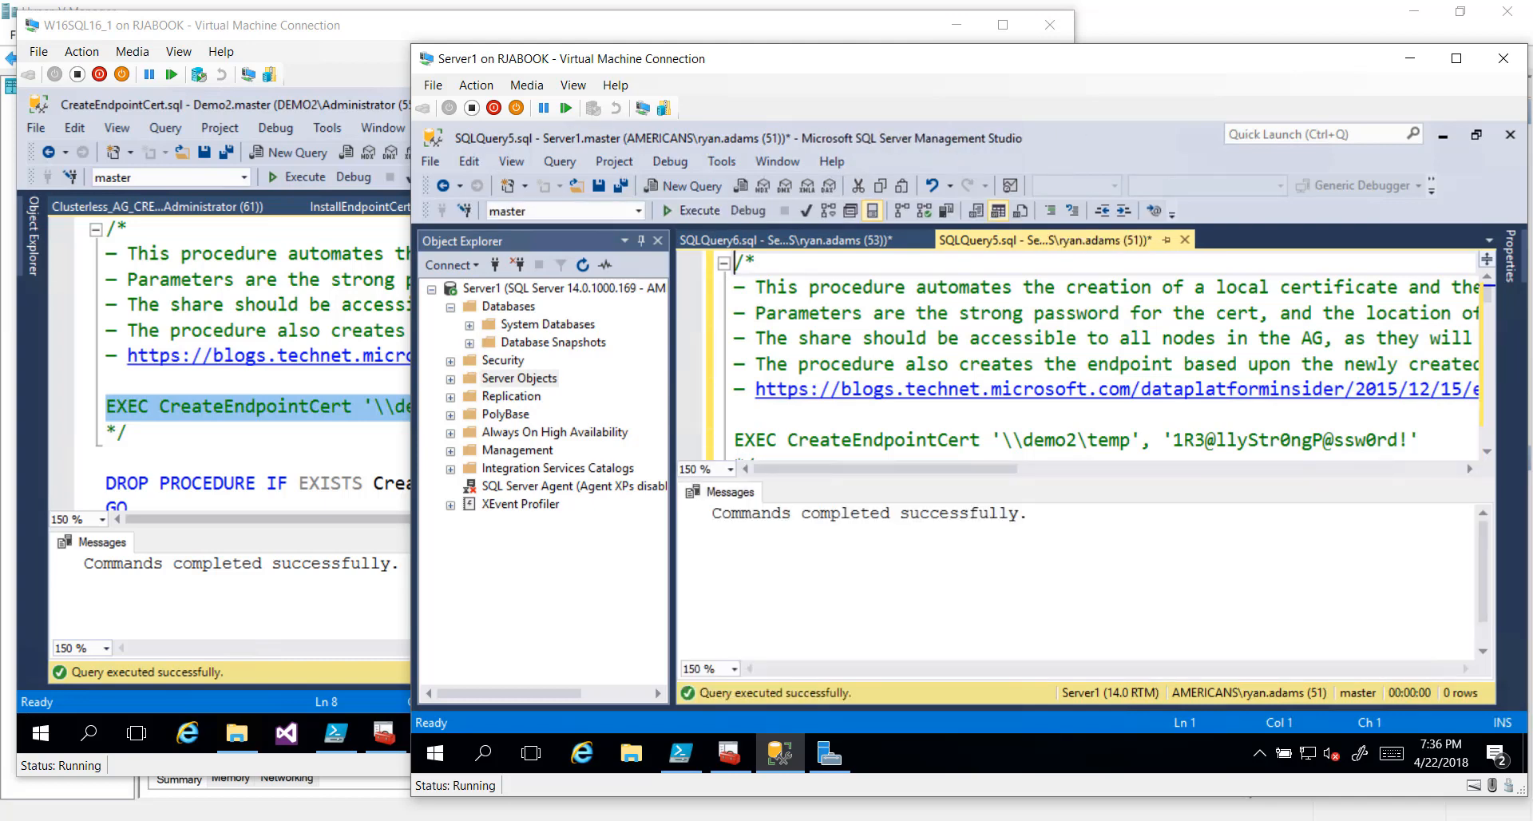
{"action": "scroll", "coordinate": [1093, 359], "scroll_direction": "down", "scroll_amount": 1}
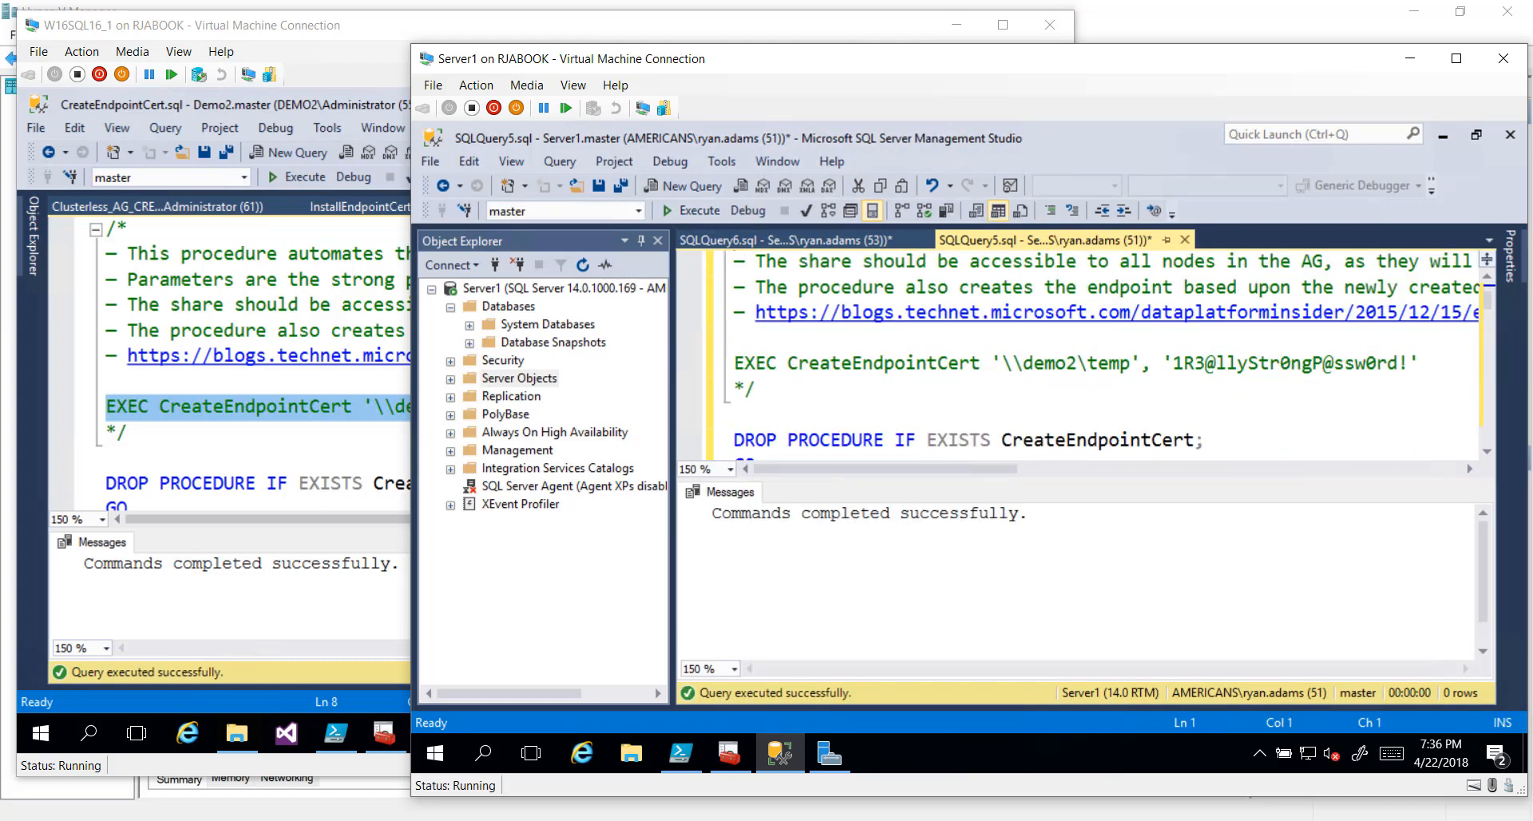
{"action": "left_click", "coordinate": [707, 367]}
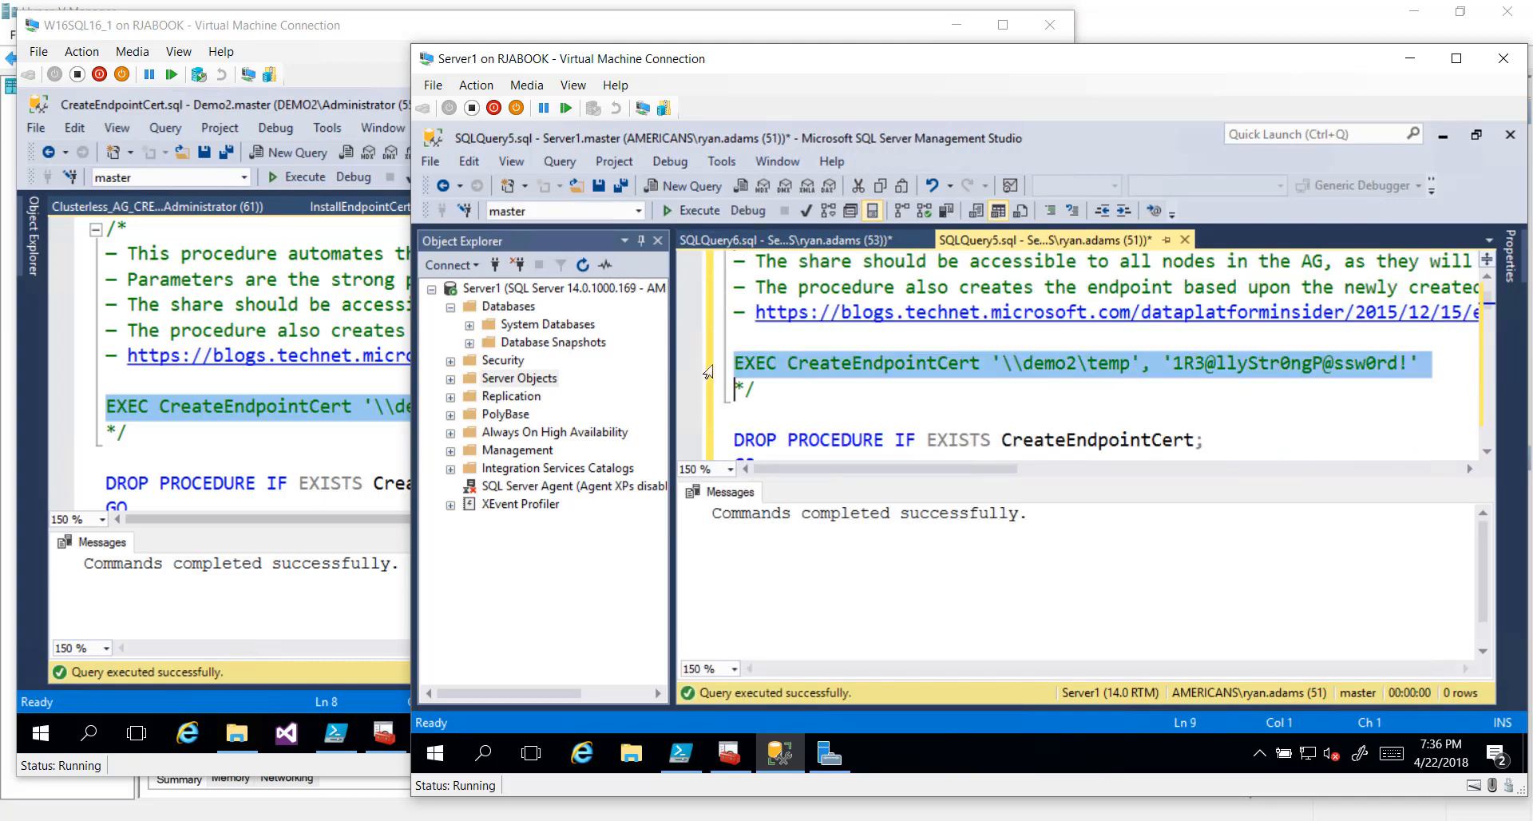
{"action": "left_click", "coordinate": [699, 210]}
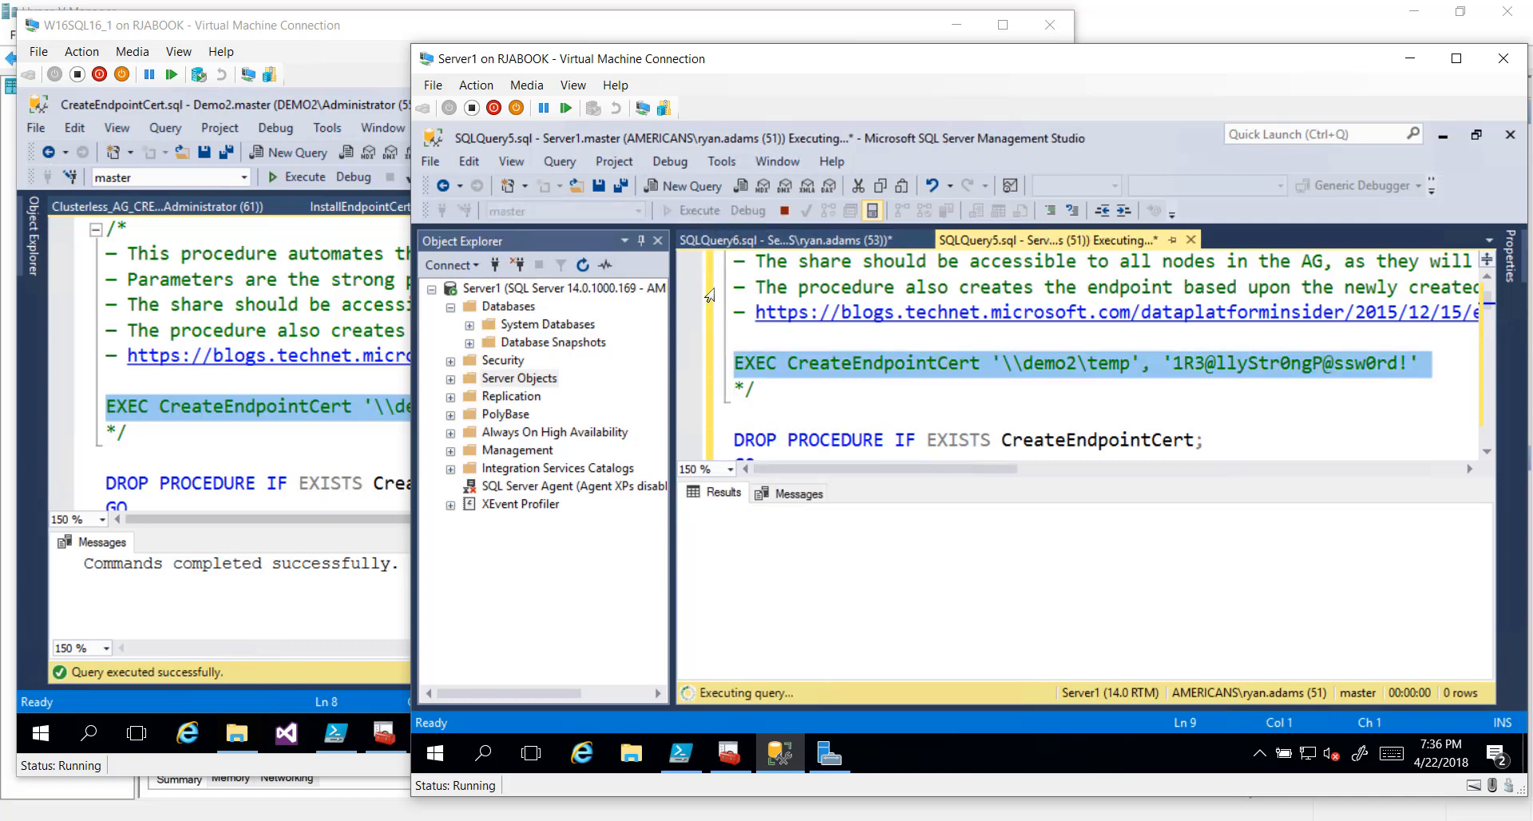
{"action": "left_click", "coordinate": [318, 30]}
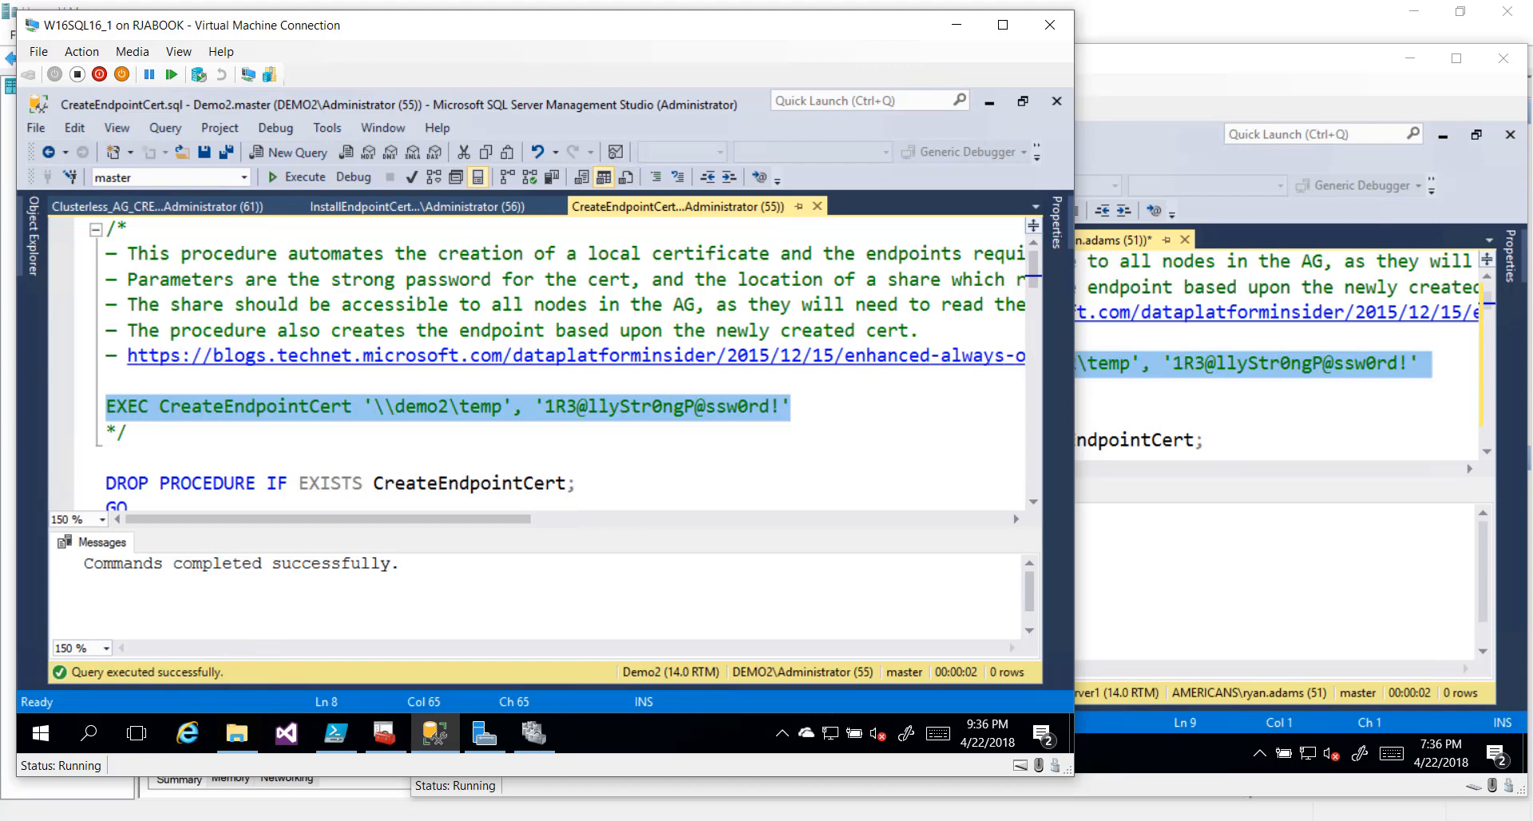
Browse to C:\Temp and highlight the SQL-DEMO2.cer and SQL-SERVER1.cer certificate files
{"action": "left_click", "coordinate": [242, 739]}
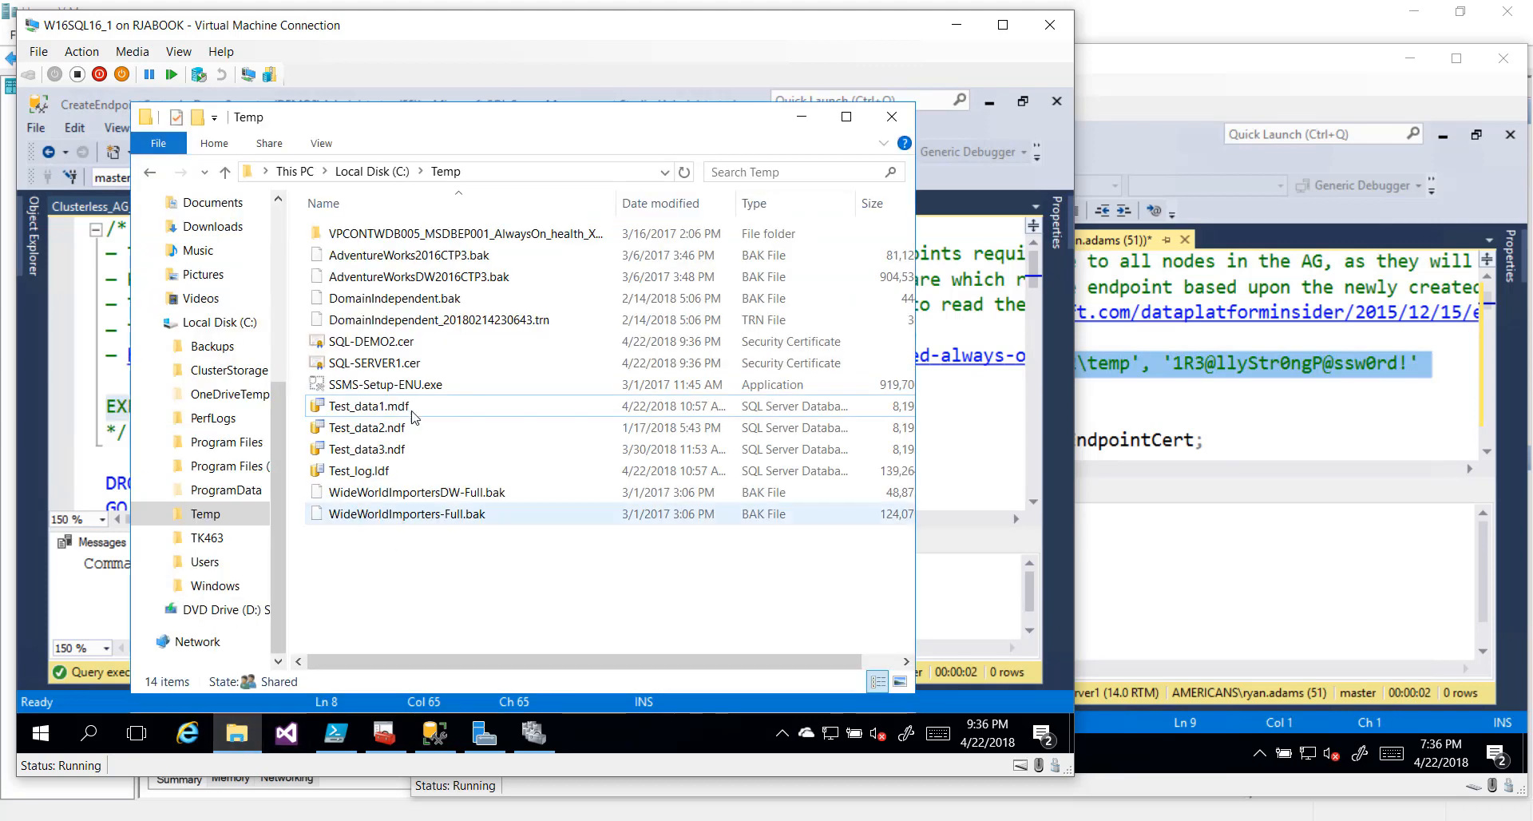
{"action": "left_click", "coordinate": [391, 349]}
{"action": "key", "text": "ctrl+1"}
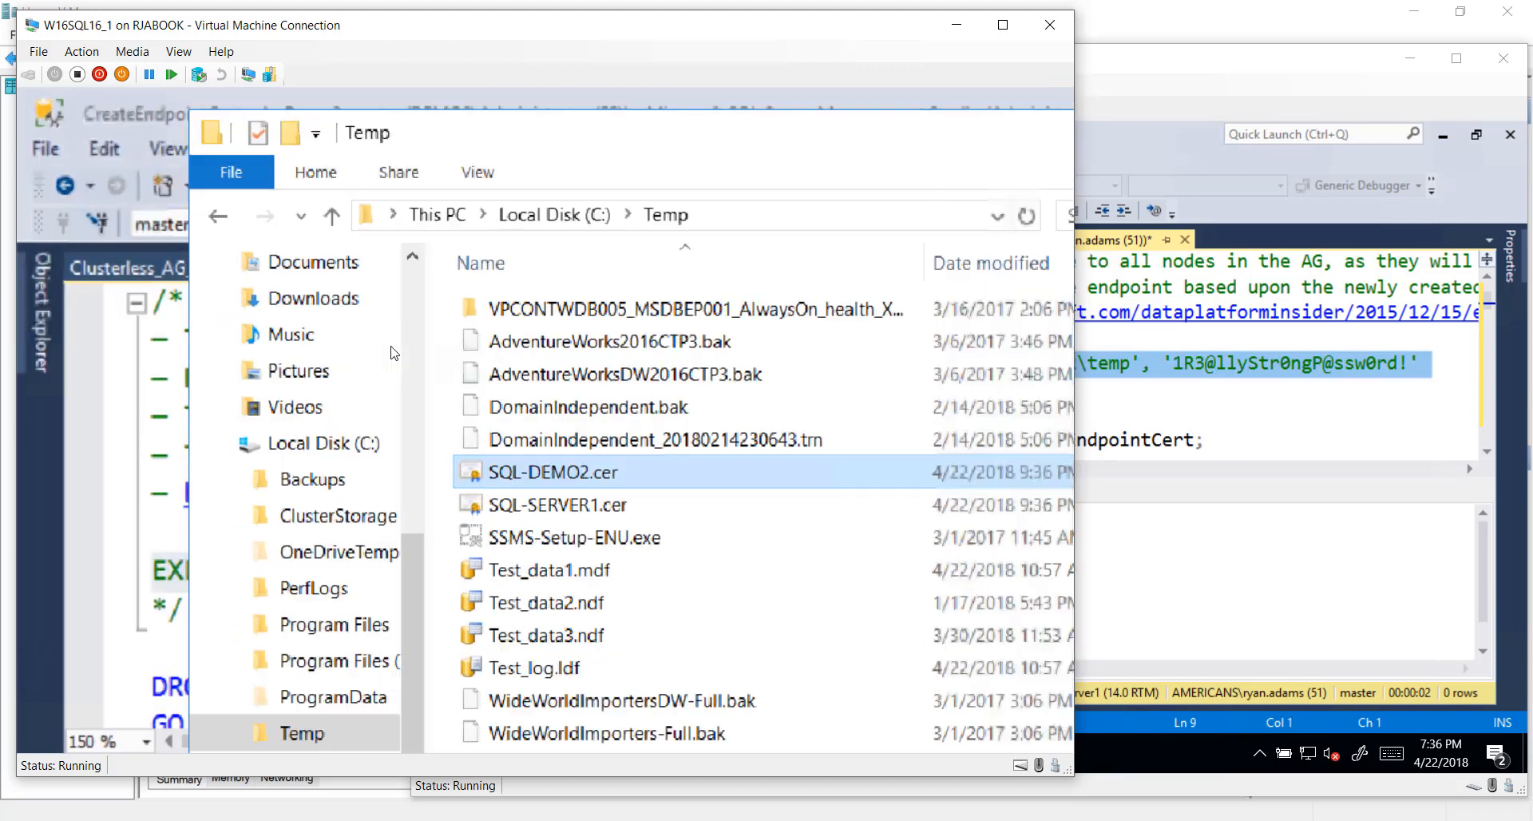
{"action": "left_click", "coordinate": [499, 420]}
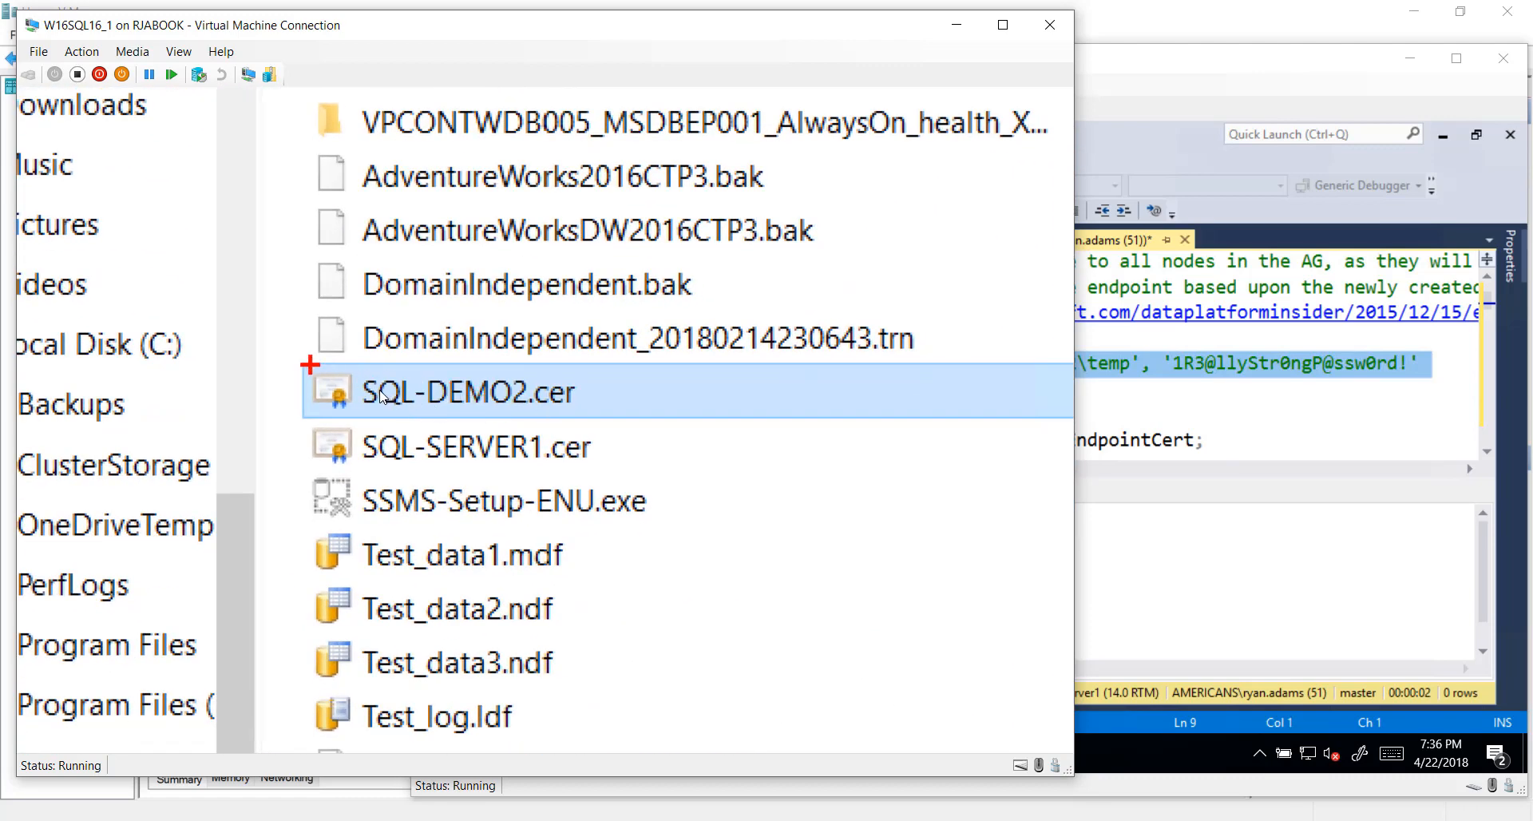
{"action": "left_click_drag", "start_coordinate": [289, 352], "coordinate": [699, 479]}
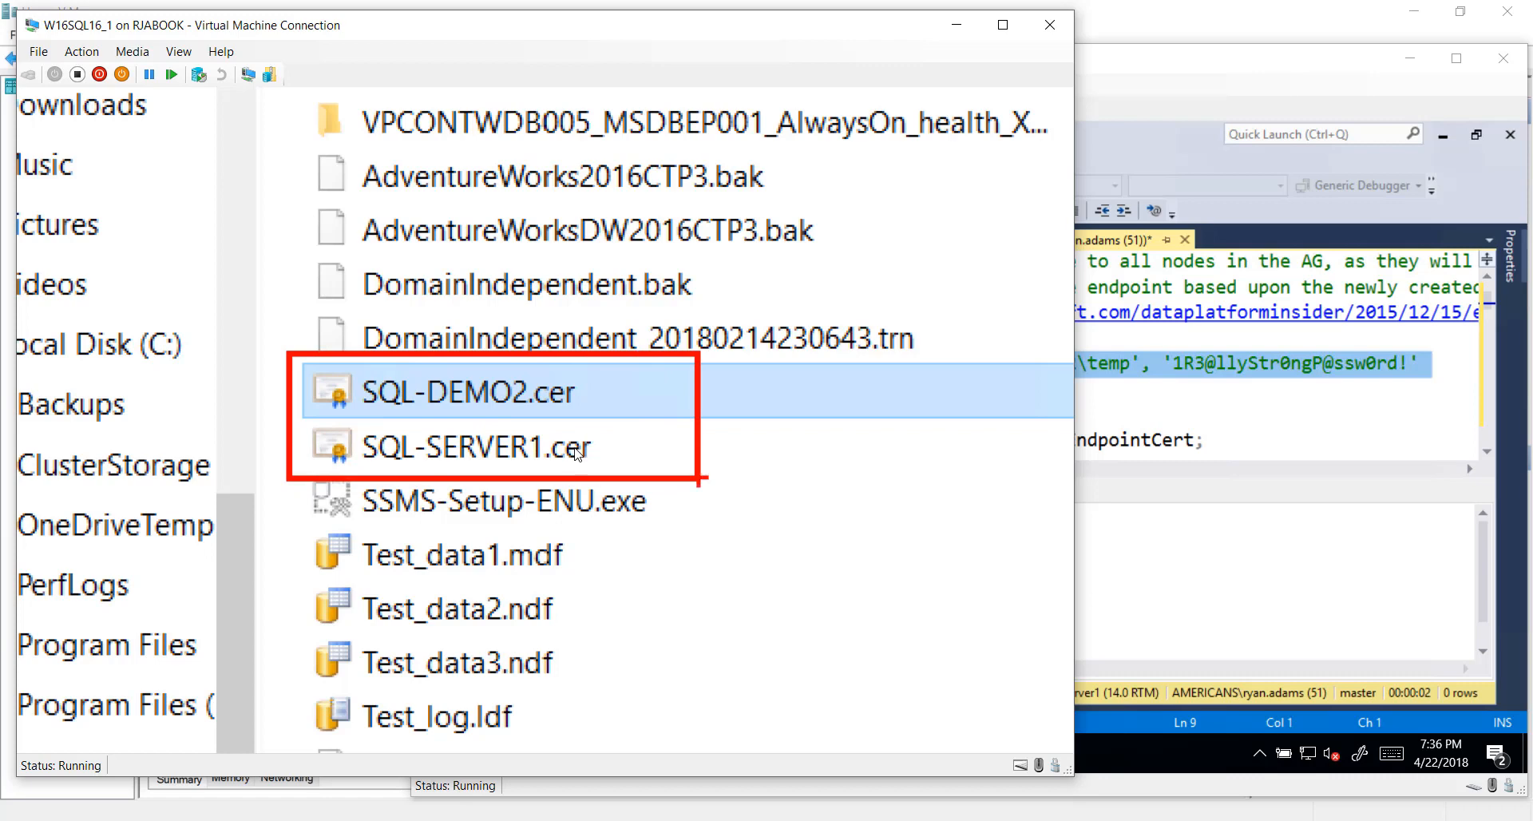
{"action": "key", "text": "Escape"}
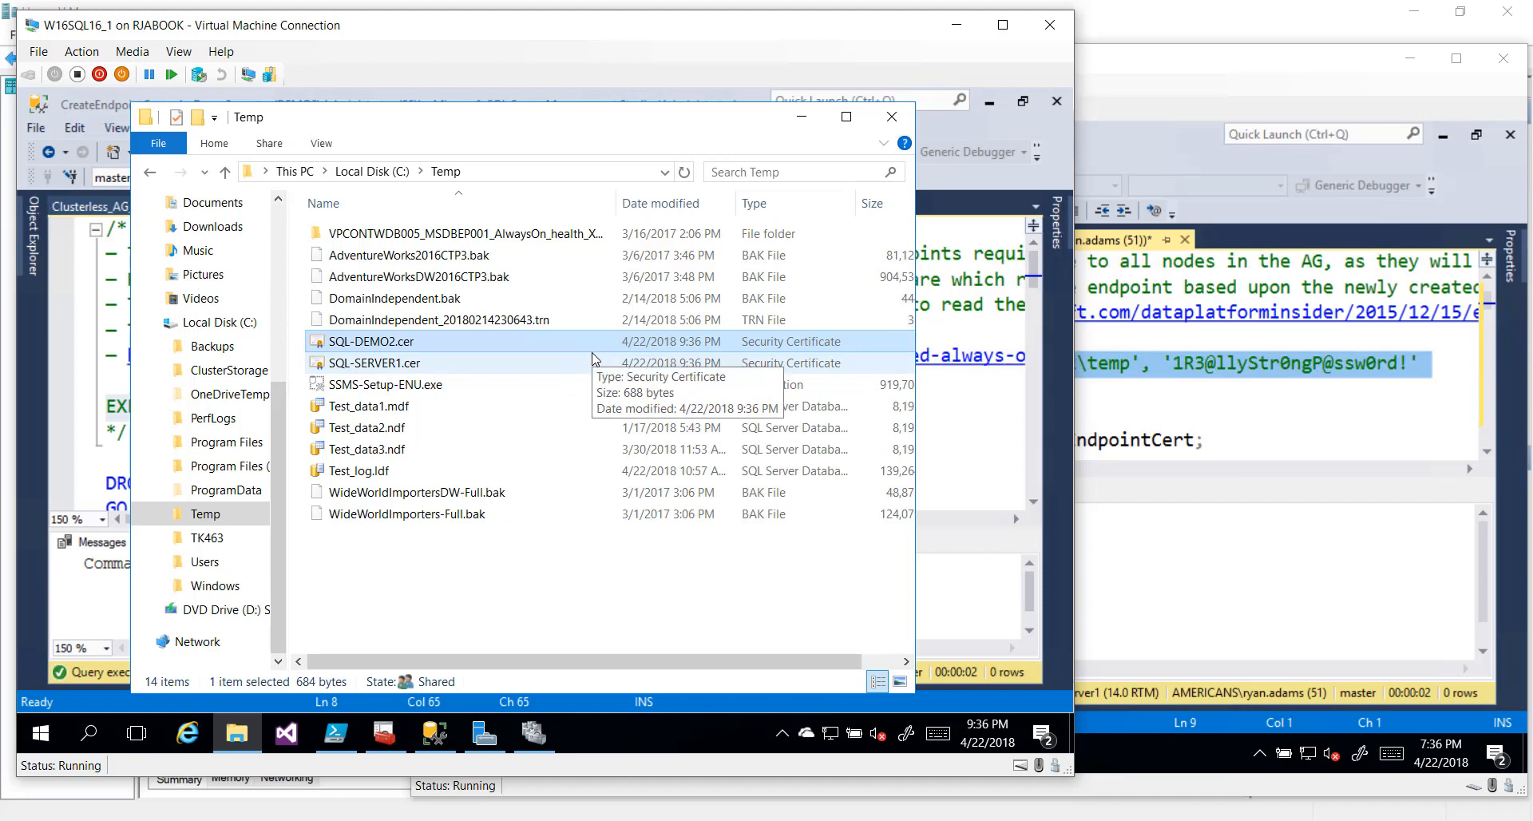
Create the InstallEndpointCert procedure on DEMO2 by running its script
{"action": "left_click", "coordinate": [798, 120]}
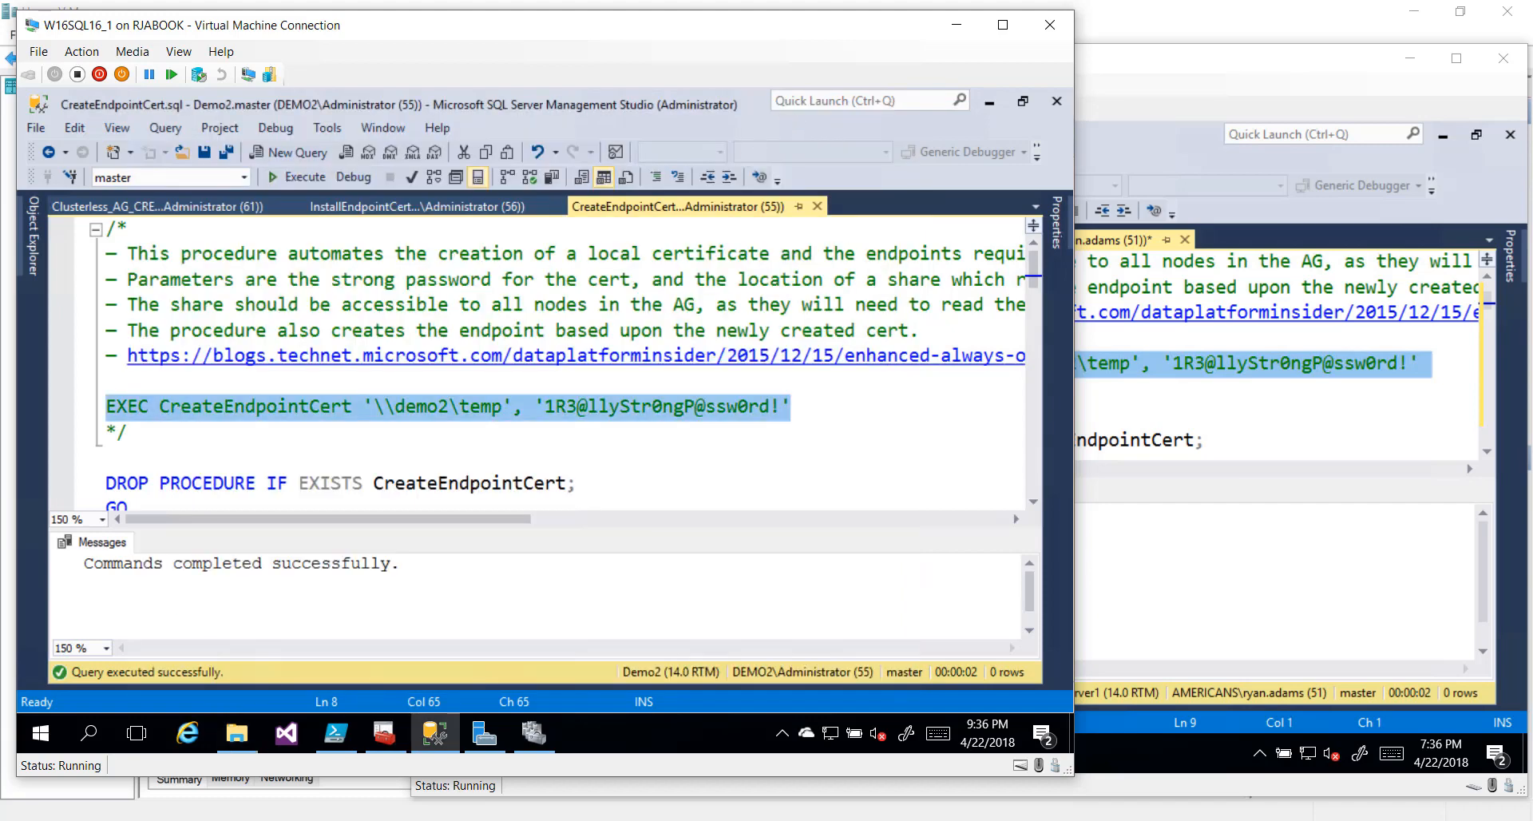
{"action": "scroll", "coordinate": [535, 360], "scroll_direction": "down", "scroll_amount": 1}
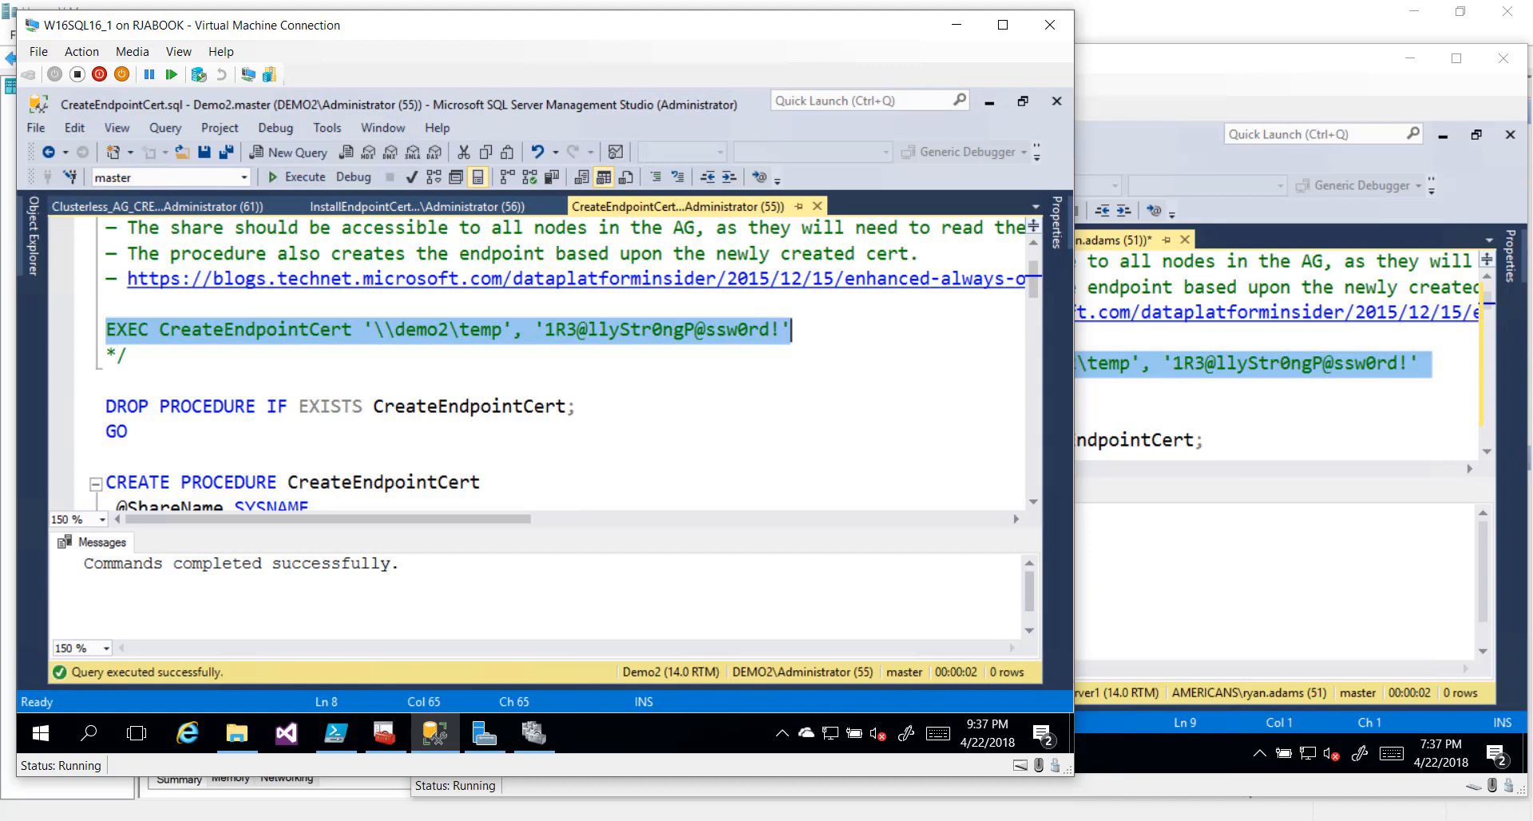
{"action": "left_click", "coordinate": [107, 304]}
{"action": "left_click", "coordinate": [404, 210]}
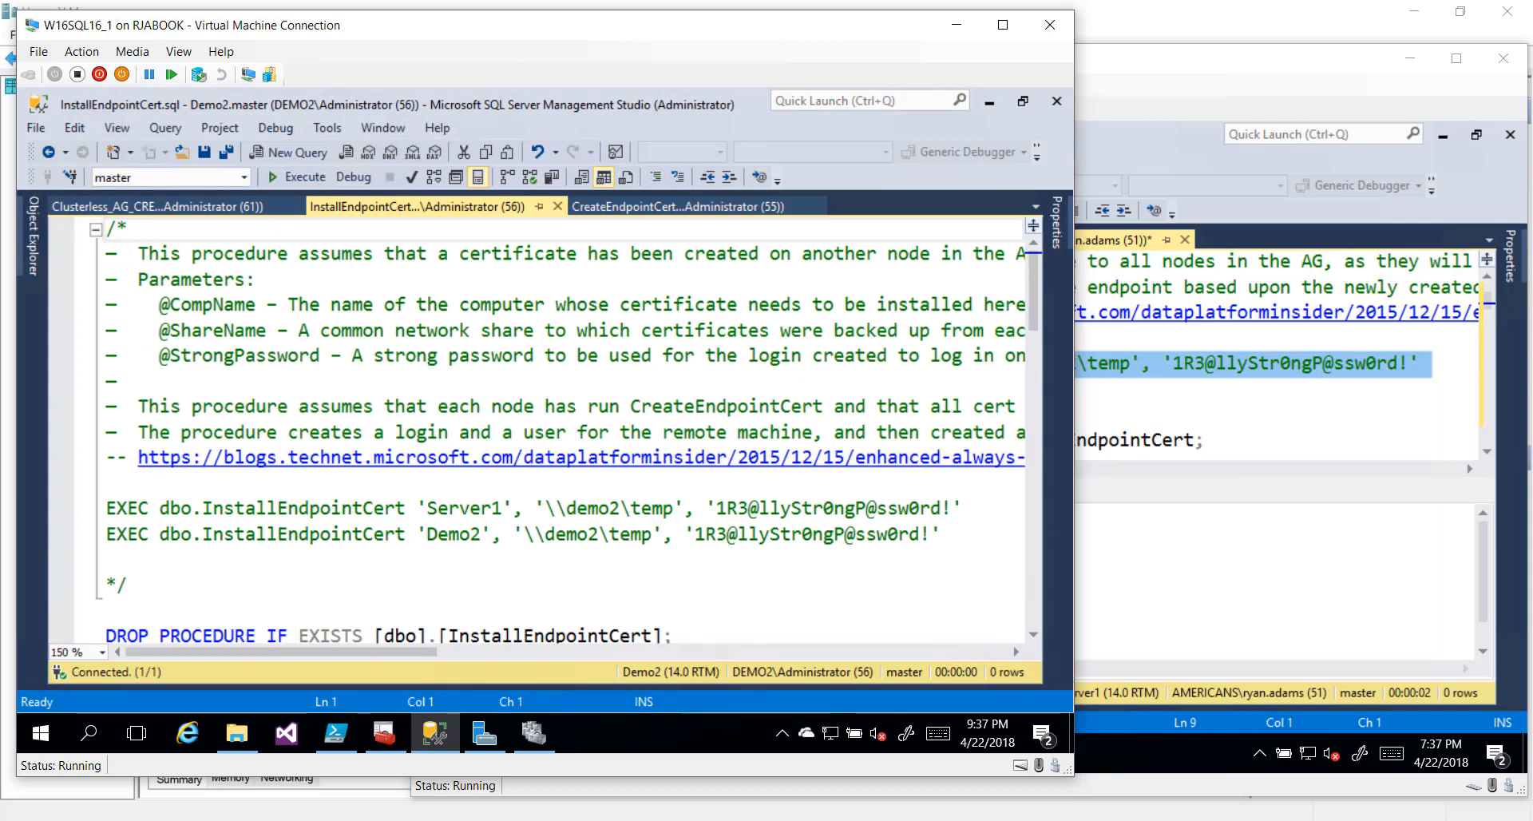
{"action": "left_click", "coordinate": [304, 182]}
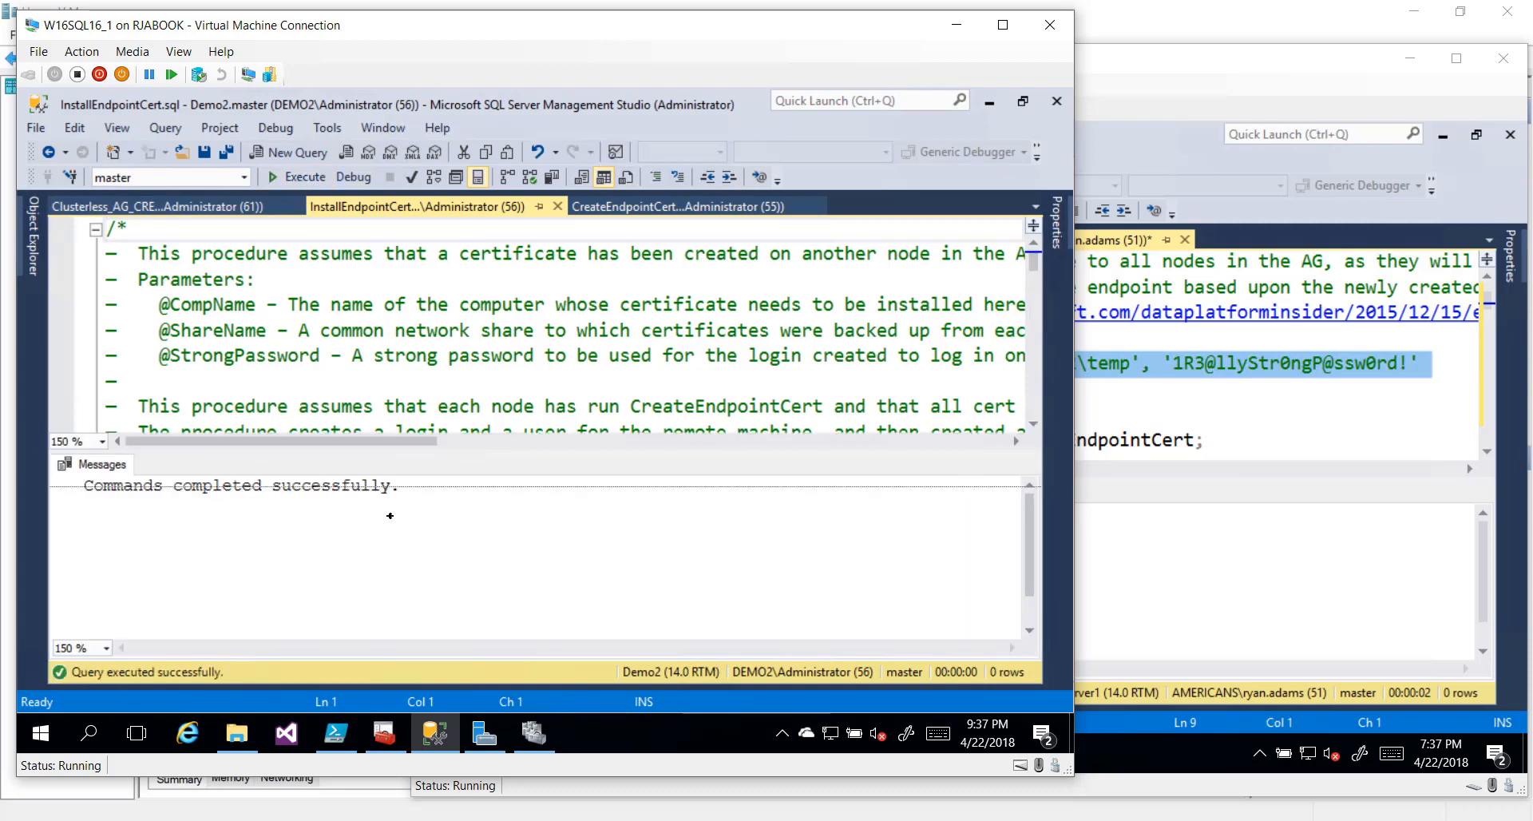
Run only the InstallEndpointCert line for 'Server1' with the \\demo2\temp share and password
{"action": "left_click_drag", "start_coordinate": [389, 514], "coordinate": [389, 576]}
{"action": "scroll", "coordinate": [527, 359], "scroll_direction": "down", "scroll_amount": 1}
{"action": "scroll", "coordinate": [527, 359], "scroll_direction": "down", "scroll_amount": 1}
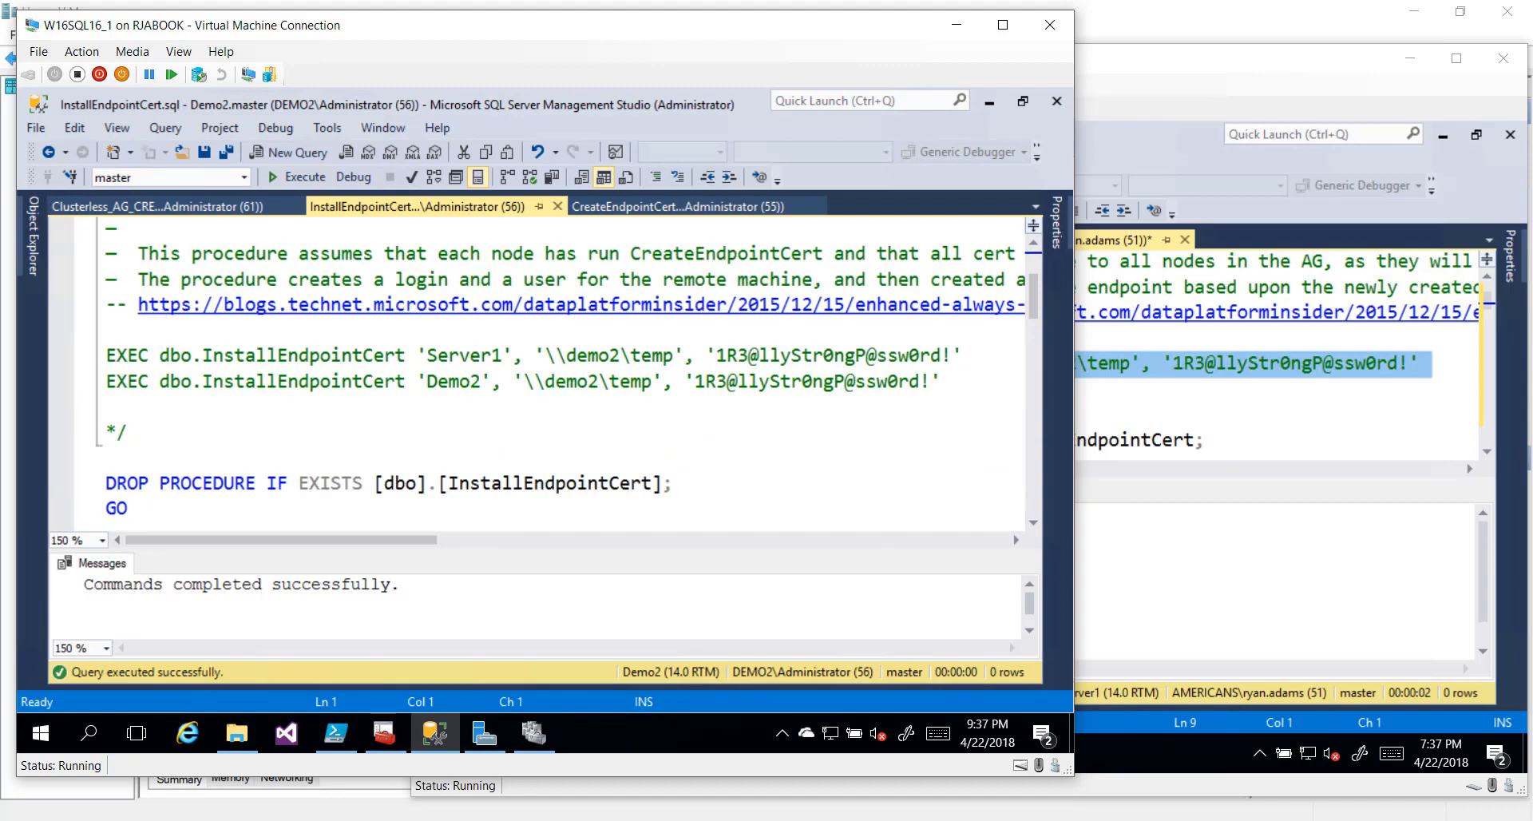
{"action": "scroll", "coordinate": [527, 359], "scroll_direction": "up", "scroll_amount": 1}
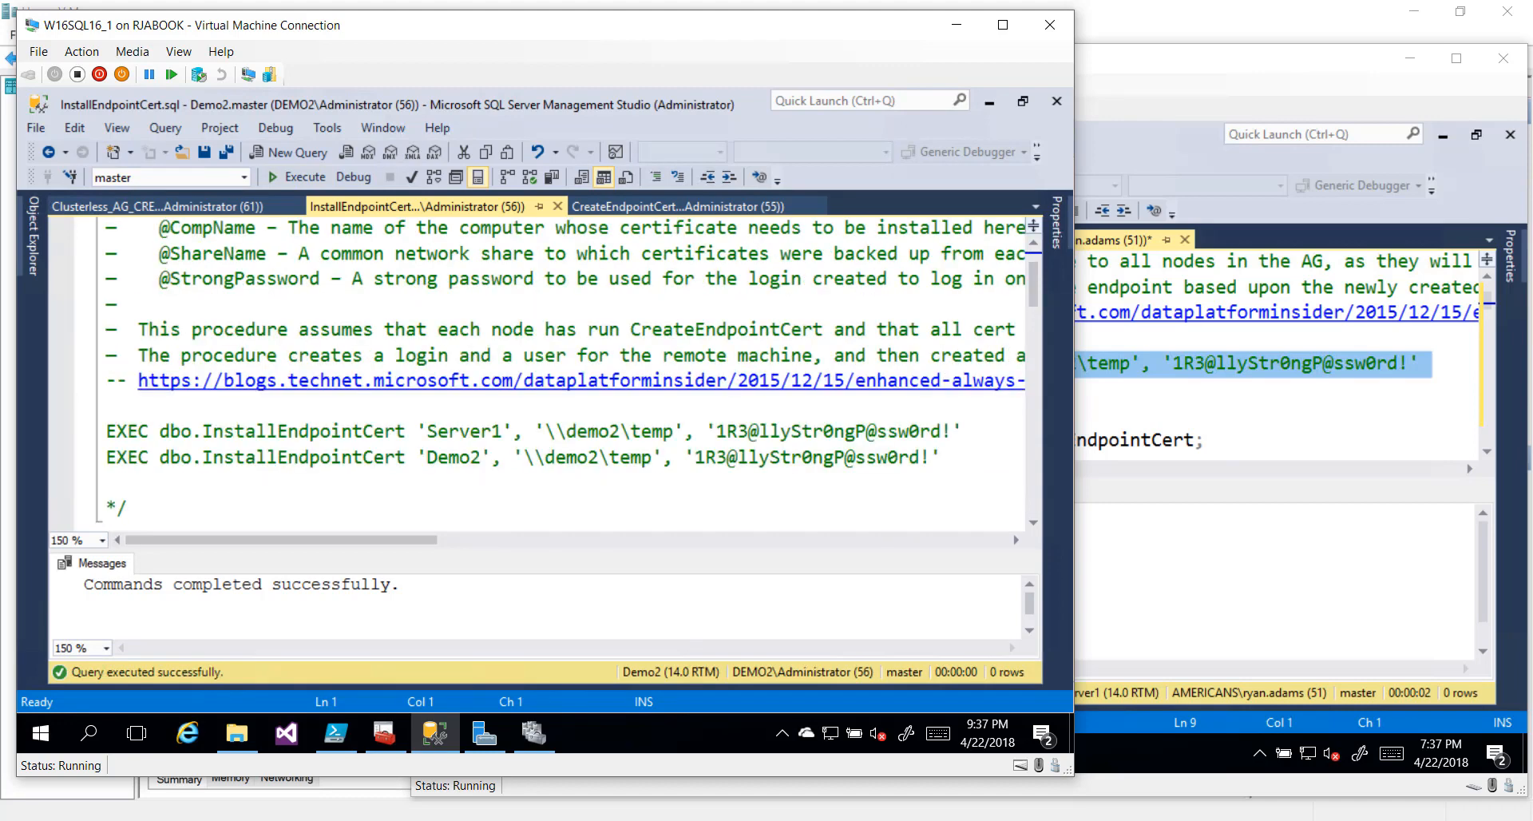
{"action": "left_click", "coordinate": [108, 407]}
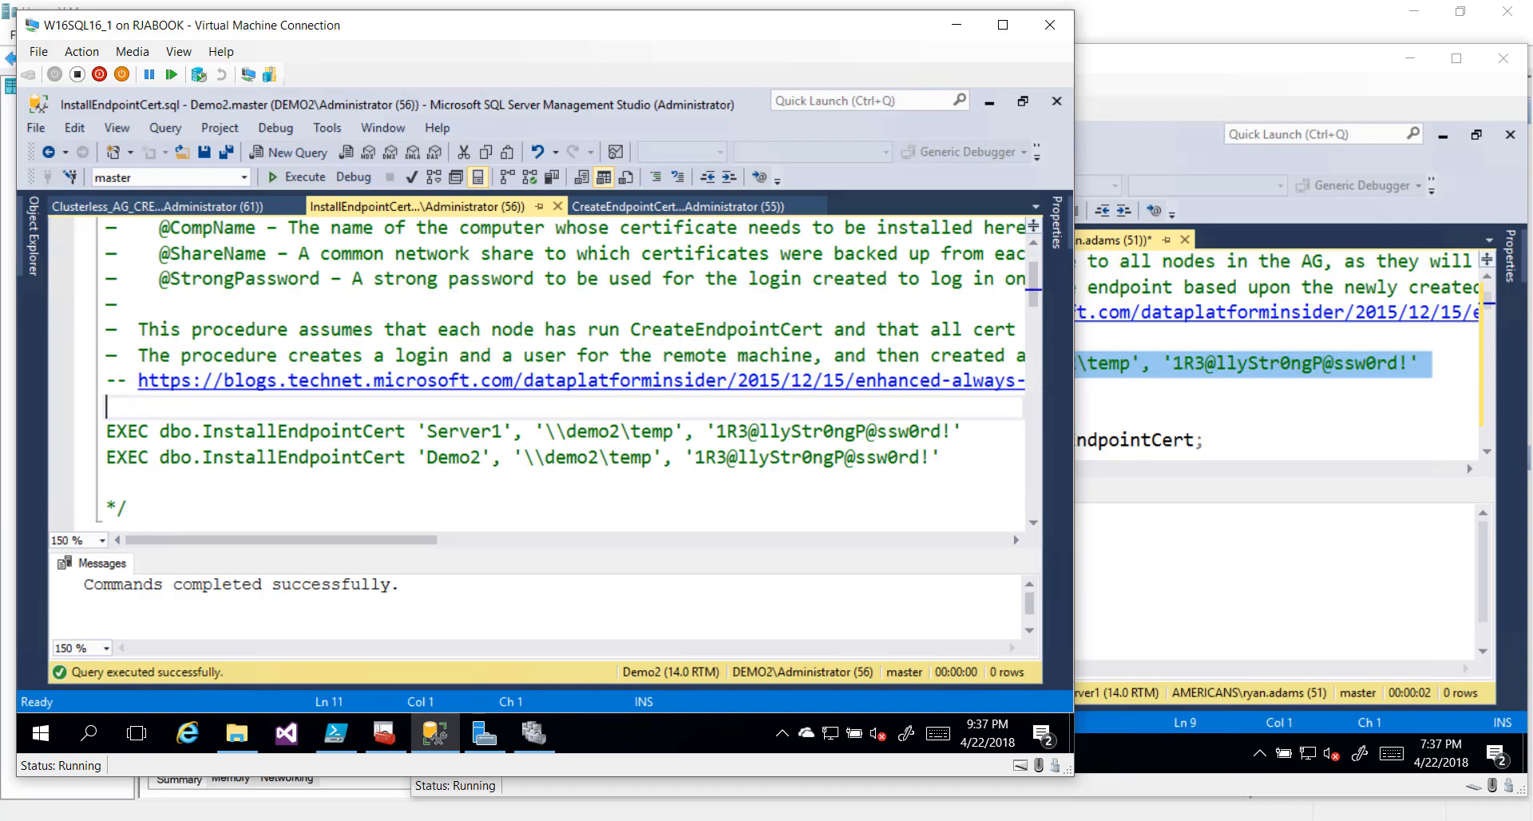
{"action": "left_click", "coordinate": [108, 431]}
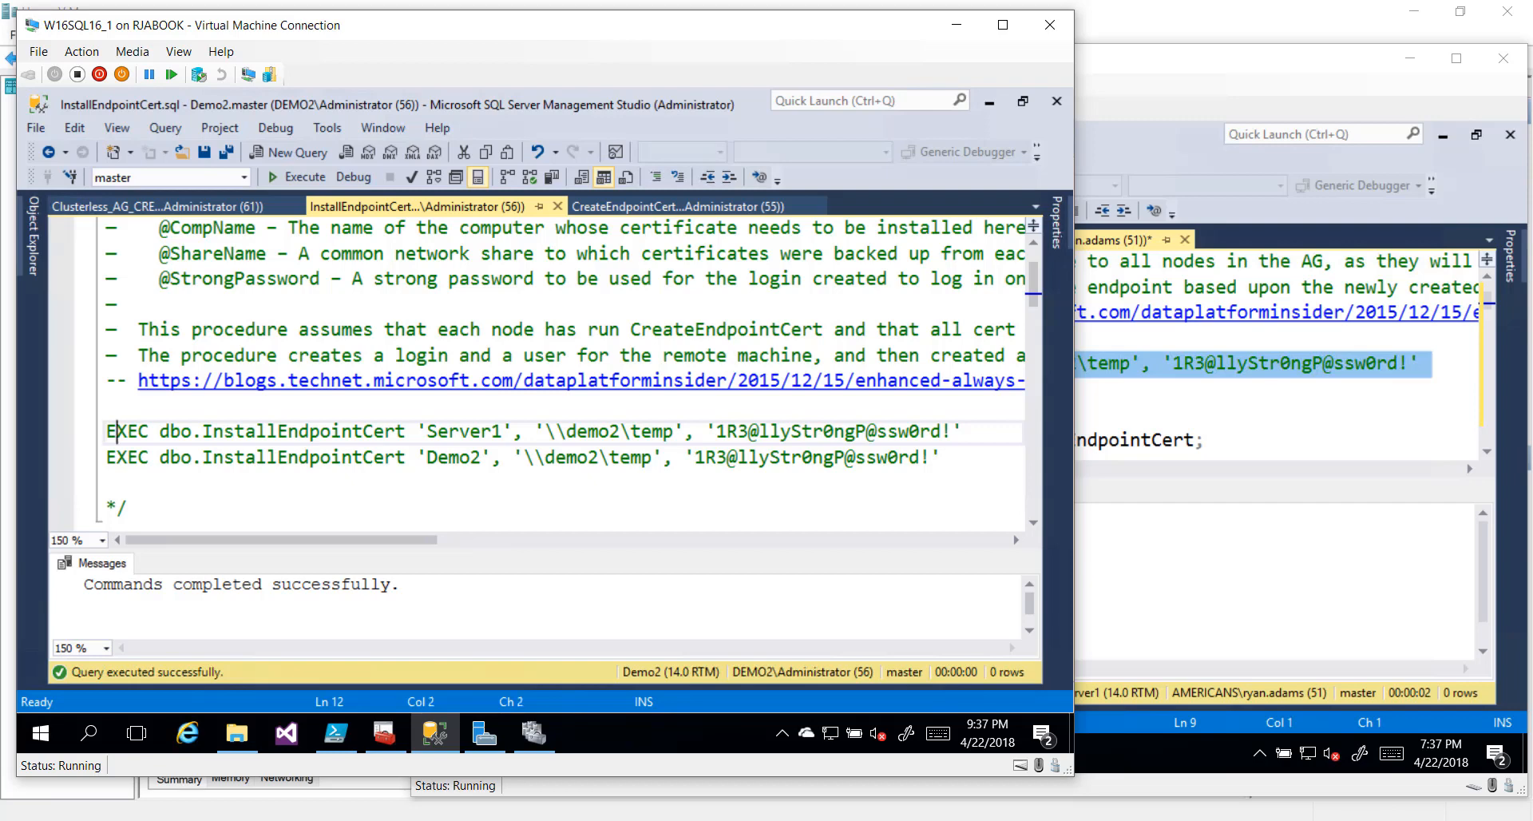
{"action": "key", "text": "Right"}
{"action": "key", "text": "Right"}
{"action": "key", "text": "Right"}
{"action": "key", "text": "Right"}
{"action": "key", "text": "Right"}
{"action": "key", "text": "Right"}
{"action": "key", "text": "Right"}
{"action": "key", "text": "Right"}
{"action": "key", "text": "Right"}
{"action": "key", "text": "Right"}
{"action": "key", "text": "Right"}
{"action": "key", "text": "Right"}
{"action": "key", "text": "Right"}
{"action": "key", "text": "Right"}
{"action": "key", "text": "Right"}
{"action": "key", "text": "Right"}
{"action": "key", "text": "Right"}
{"action": "key", "text": "Right"}
{"action": "key", "text": "Right"}
{"action": "key", "text": "Right"}
{"action": "key", "text": "shift+Right"}
{"action": "key", "text": "shift+Right"}
{"action": "key", "text": "shift+Right"}
{"action": "key", "text": "shift+Right"}
{"action": "key", "text": "shift+Right"}
{"action": "key", "text": "shift+Right"}
{"action": "key", "text": "shift+Right"}
{"action": "key", "text": "shift+Right"}
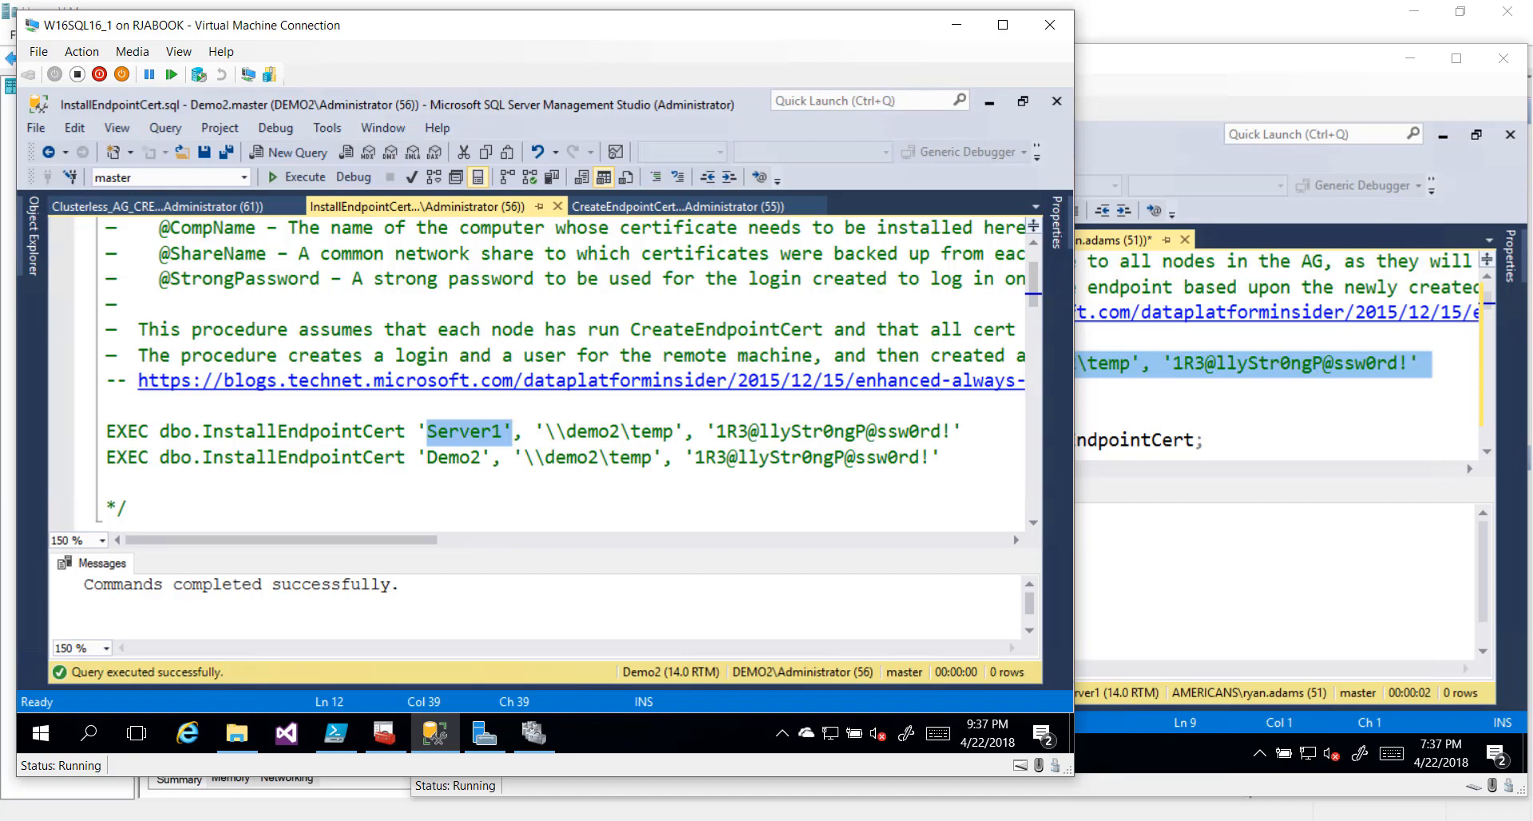
{"action": "key", "text": "Right"}
{"action": "key", "text": "Right"}
{"action": "key", "text": "Right"}
{"action": "key", "text": "shift+Right"}
{"action": "key", "text": "shift+Right"}
{"action": "key", "text": "shift+Right"}
{"action": "key", "text": "shift+Right"}
{"action": "key", "text": "shift+Right"}
{"action": "key", "text": "shift+Right"}
{"action": "key", "text": "shift+Right"}
{"action": "key", "text": "shift+Right"}
{"action": "key", "text": "shift+Right"}
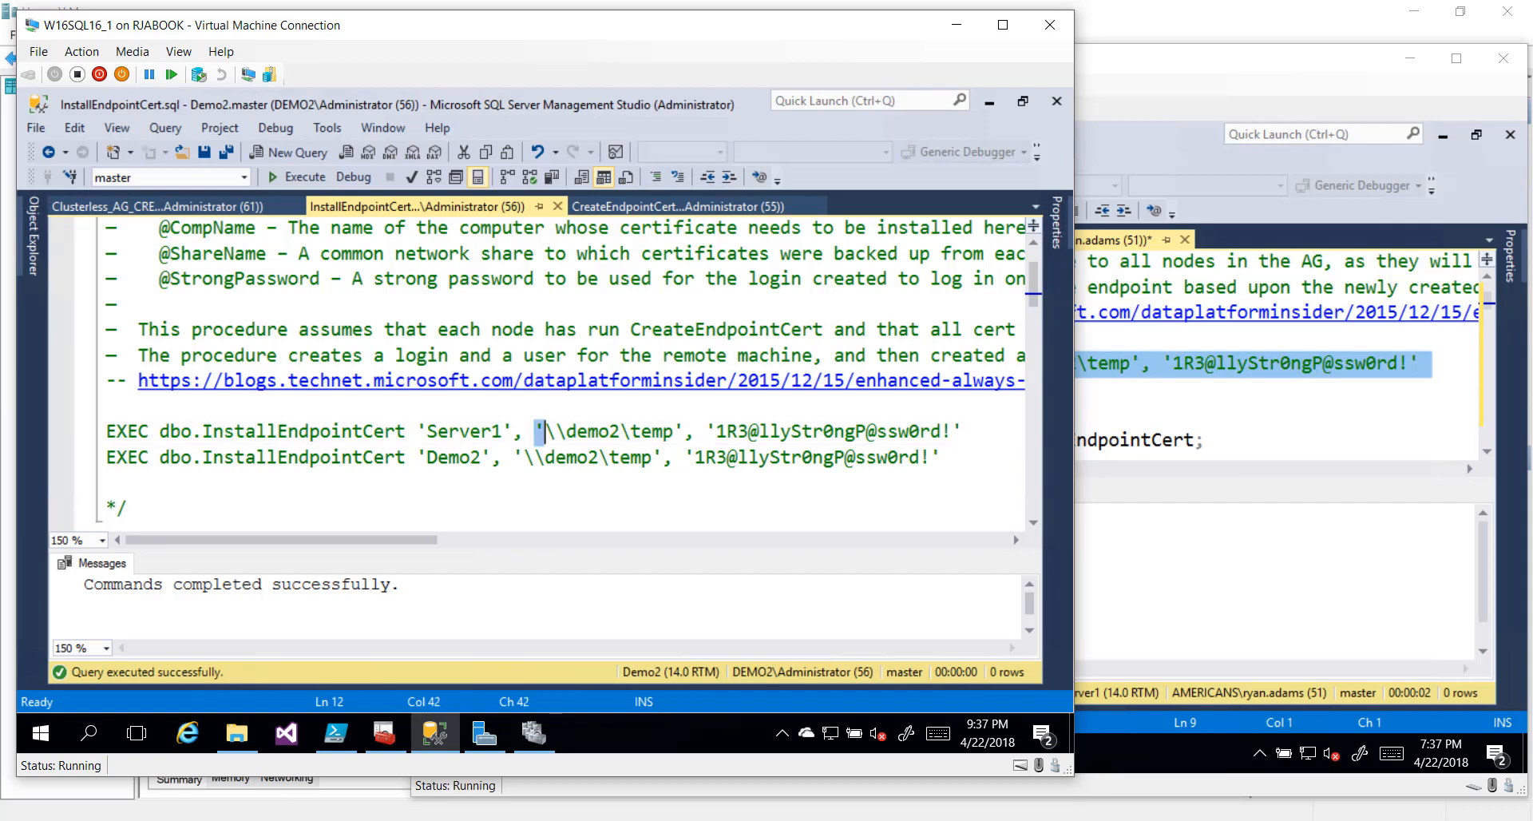
{"action": "key", "text": "shift+Right"}
{"action": "key", "text": "shift+Right"}
{"action": "key", "text": "shift+Right"}
{"action": "key", "text": "shift+Right"}
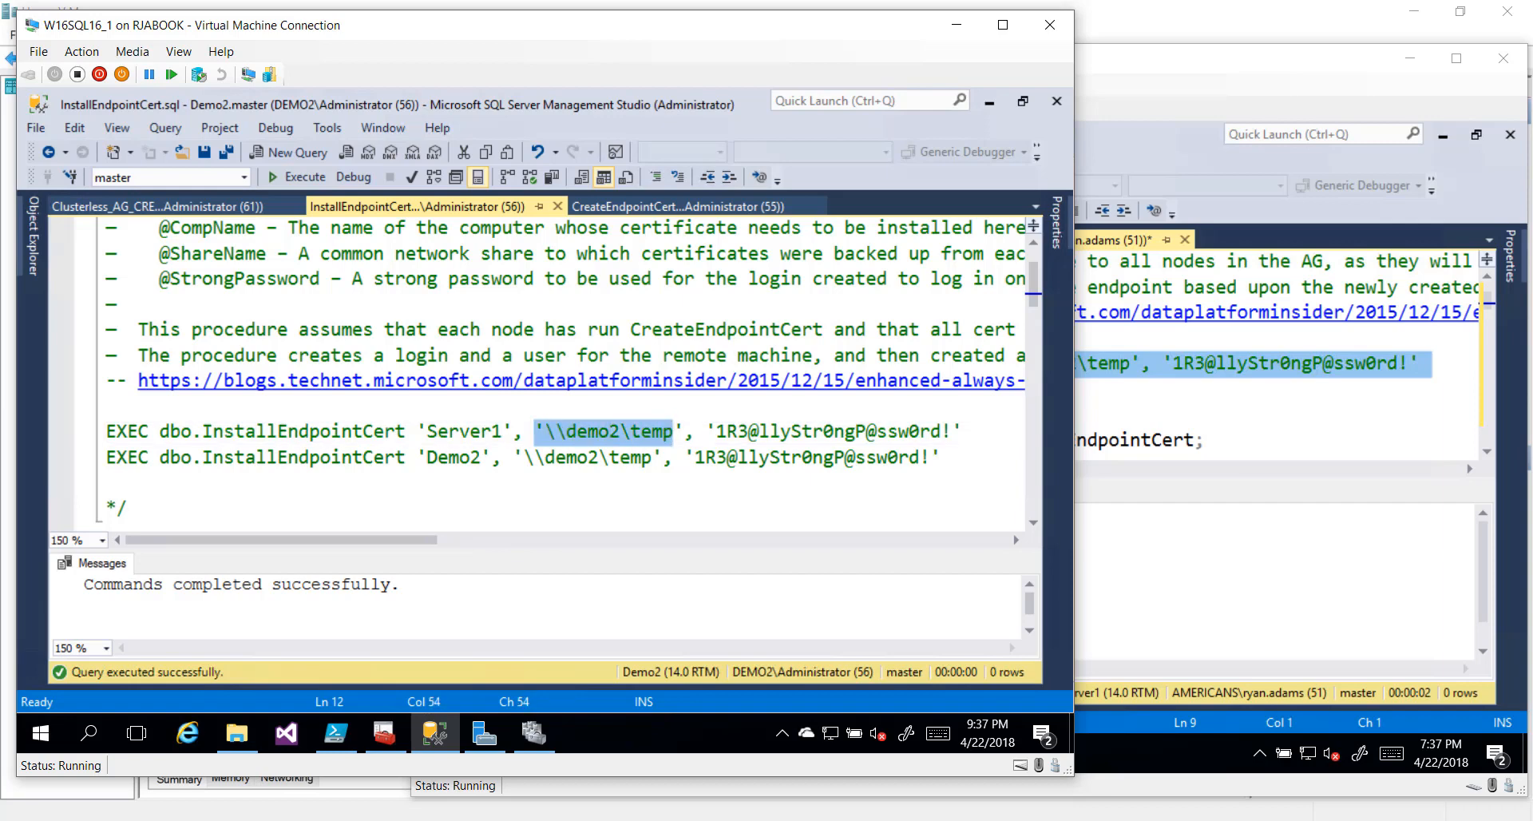
{"action": "key", "text": "Right"}
{"action": "key", "text": "Right"}
{"action": "key", "text": "shift+End"}
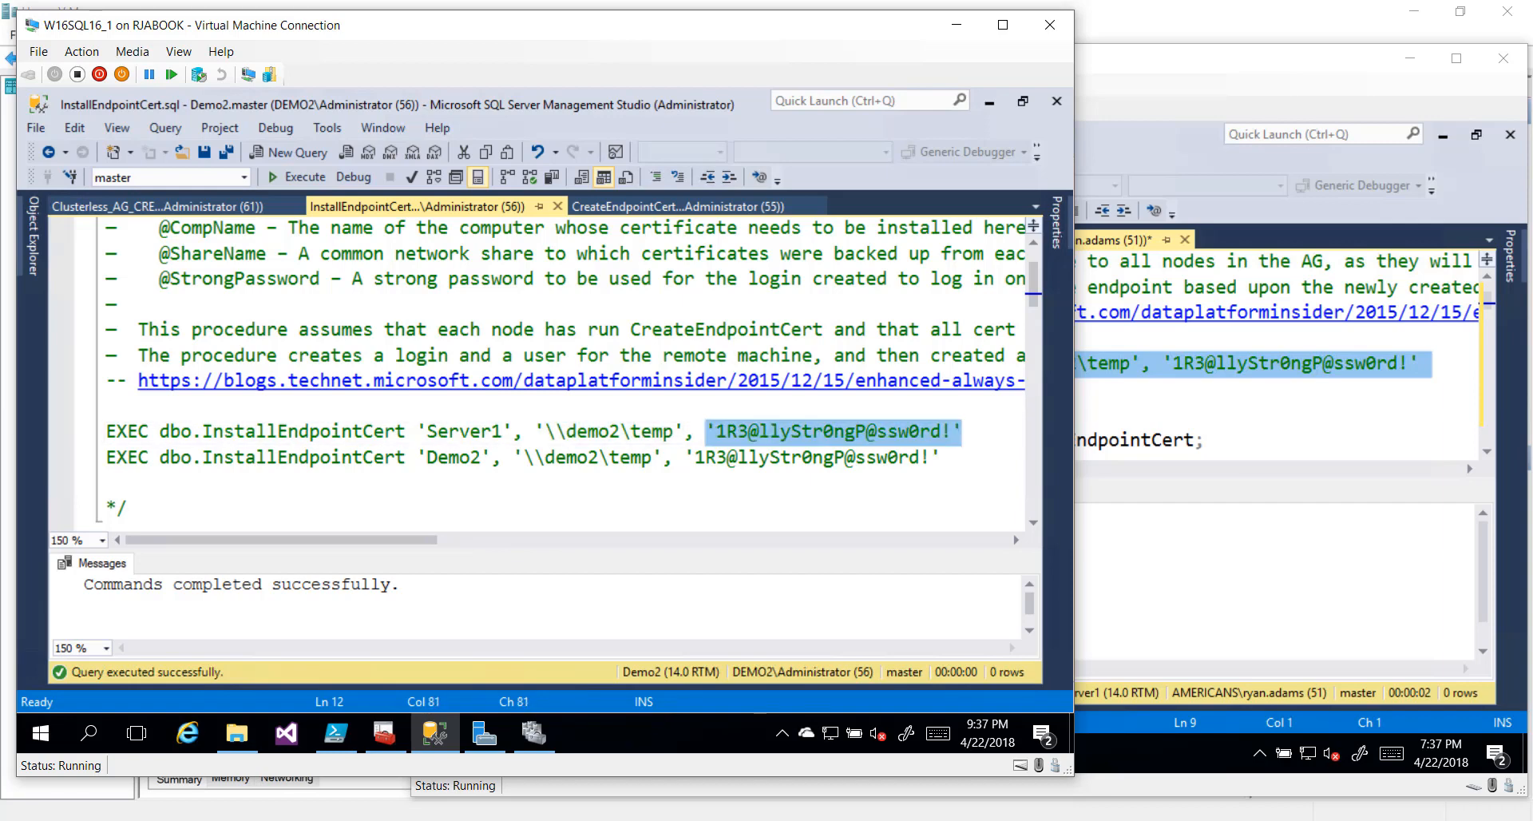
{"action": "key", "text": "Home"}
{"action": "key", "text": "shift+End"}
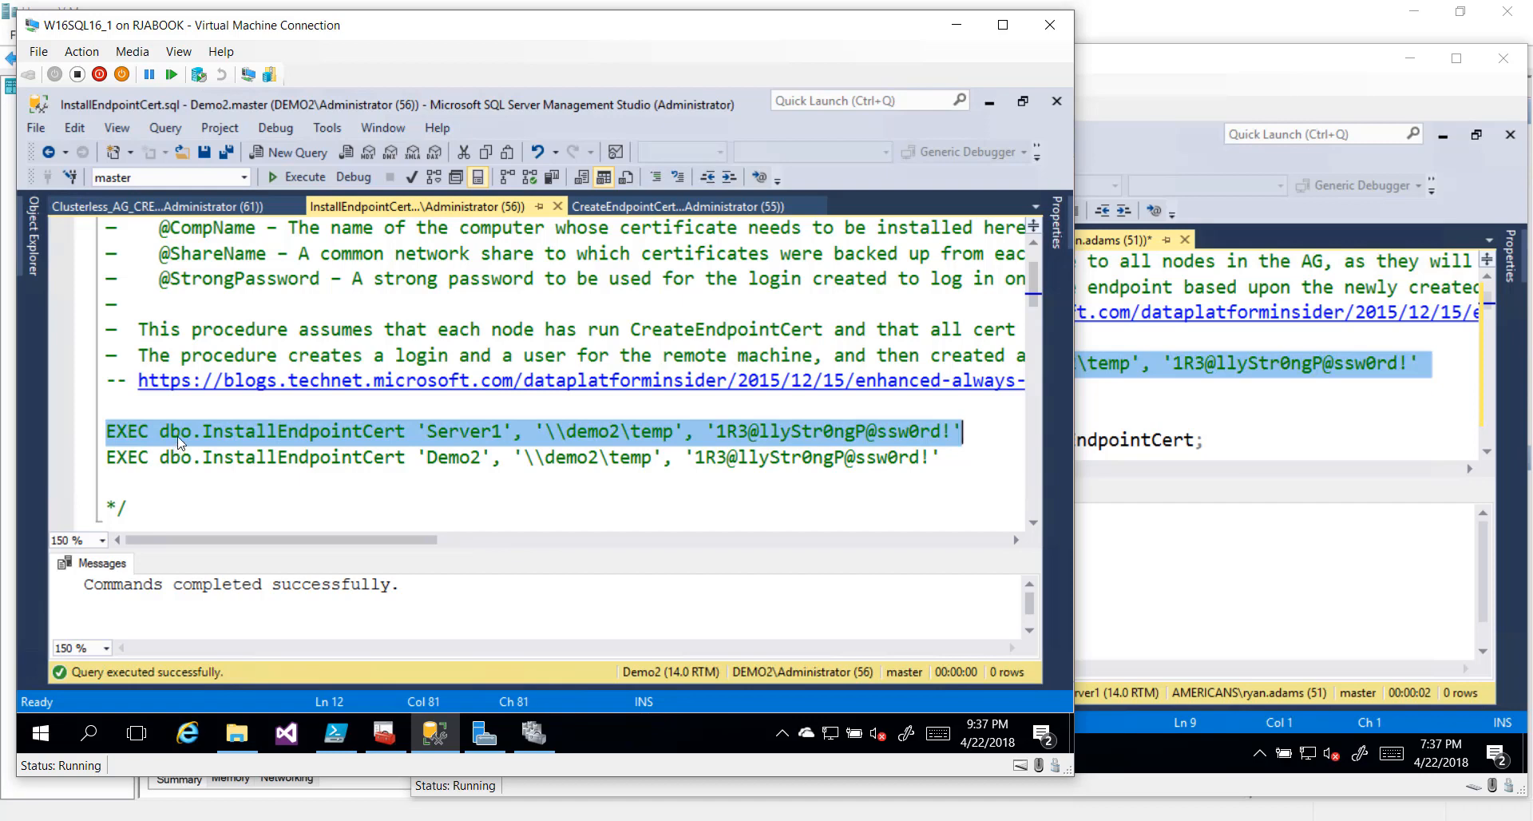
{"action": "left_click", "coordinate": [281, 177]}
{"action": "left_click", "coordinate": [30, 233]}
{"action": "left_click", "coordinate": [76, 273]}
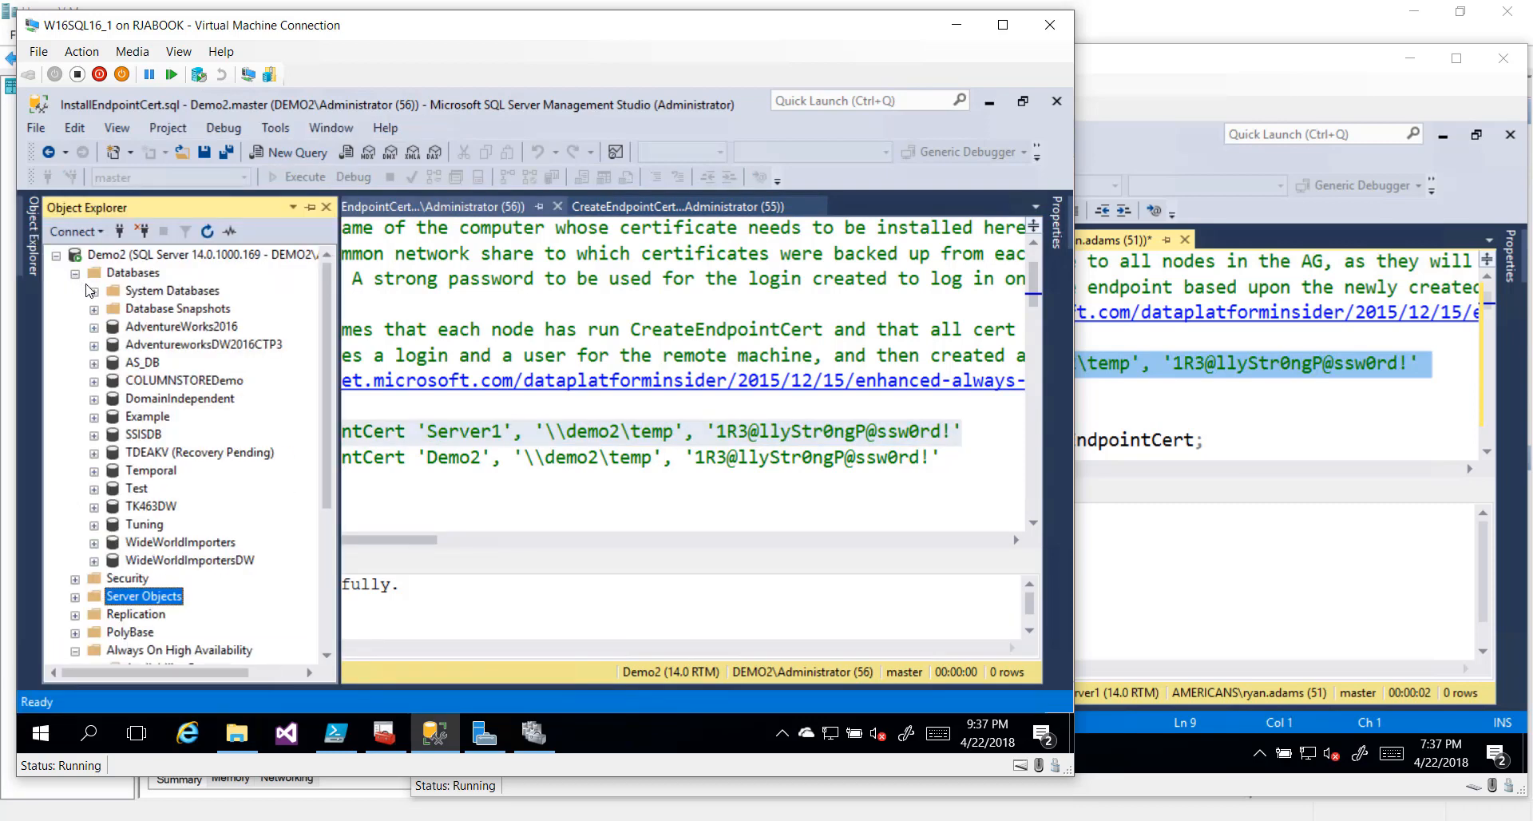
{"action": "left_click", "coordinate": [93, 290]}
{"action": "left_click", "coordinate": [112, 309]}
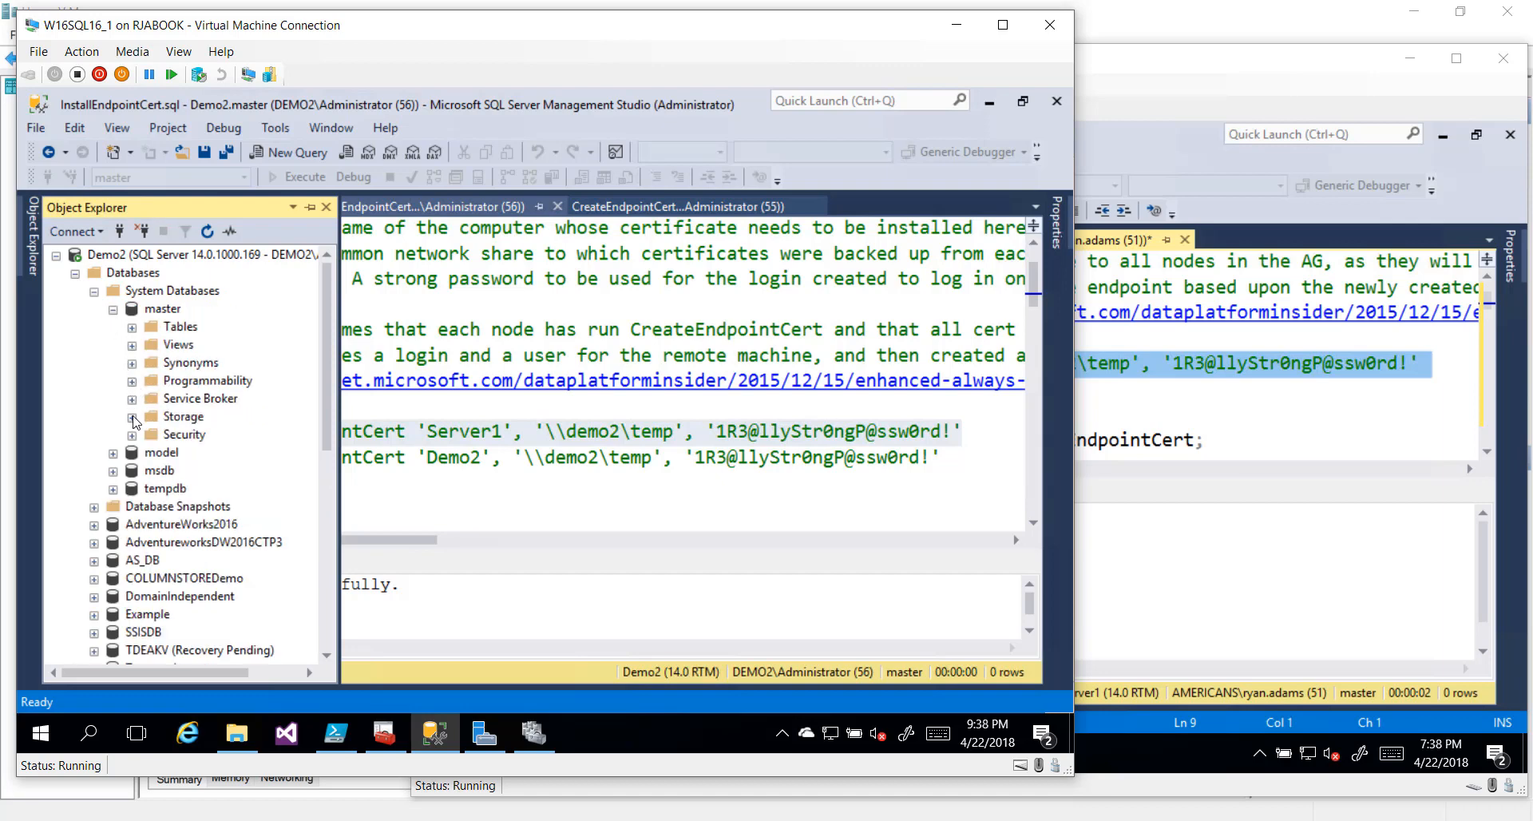
{"action": "left_click", "coordinate": [132, 435]}
{"action": "scroll", "coordinate": [142, 452], "scroll_direction": "down", "scroll_amount": 3}
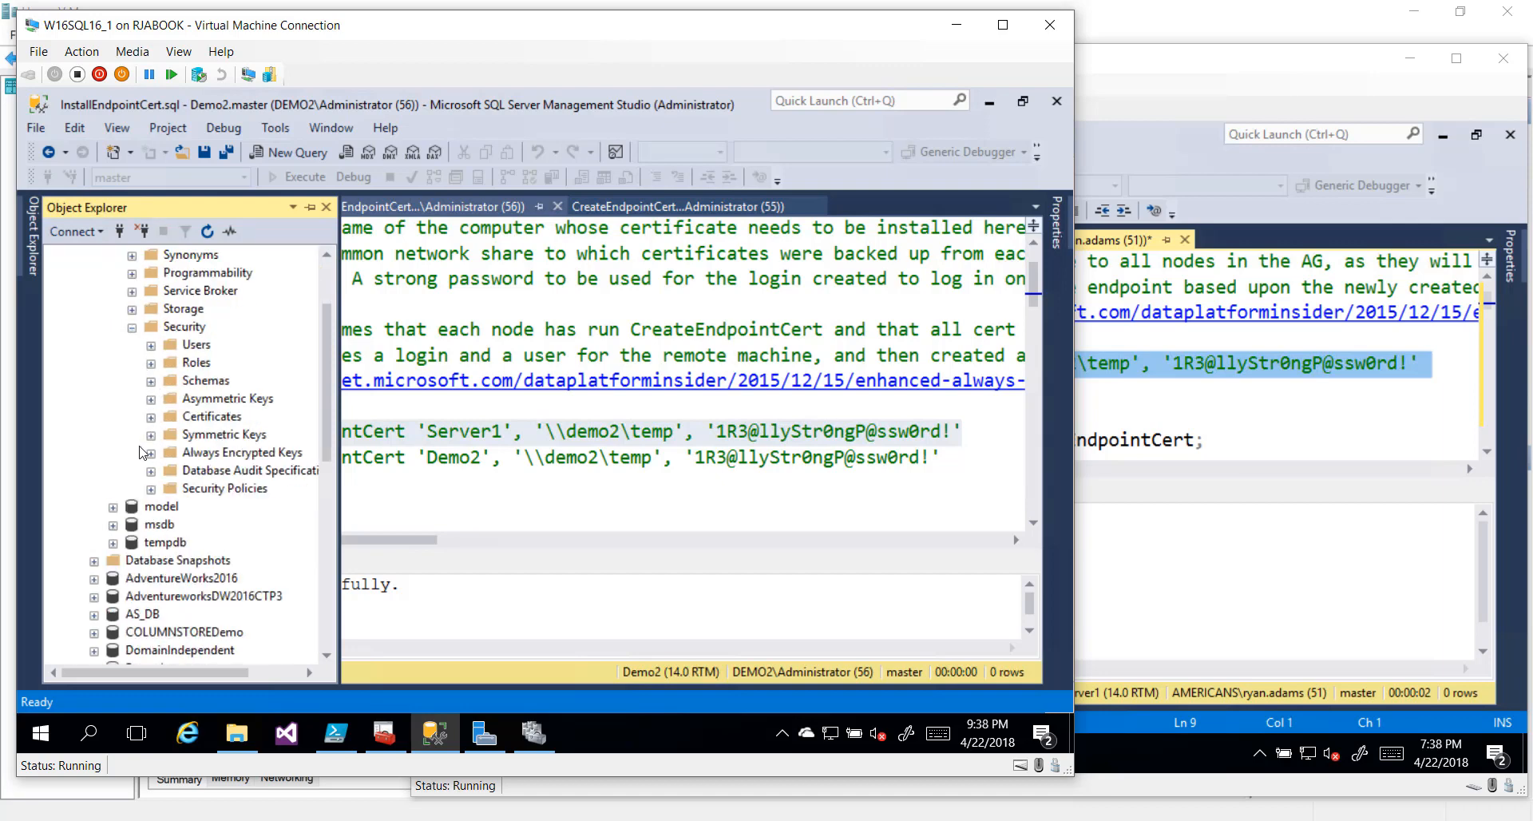
{"action": "left_click", "coordinate": [151, 415]}
{"action": "scroll", "coordinate": [153, 427], "scroll_direction": "down", "scroll_amount": 2}
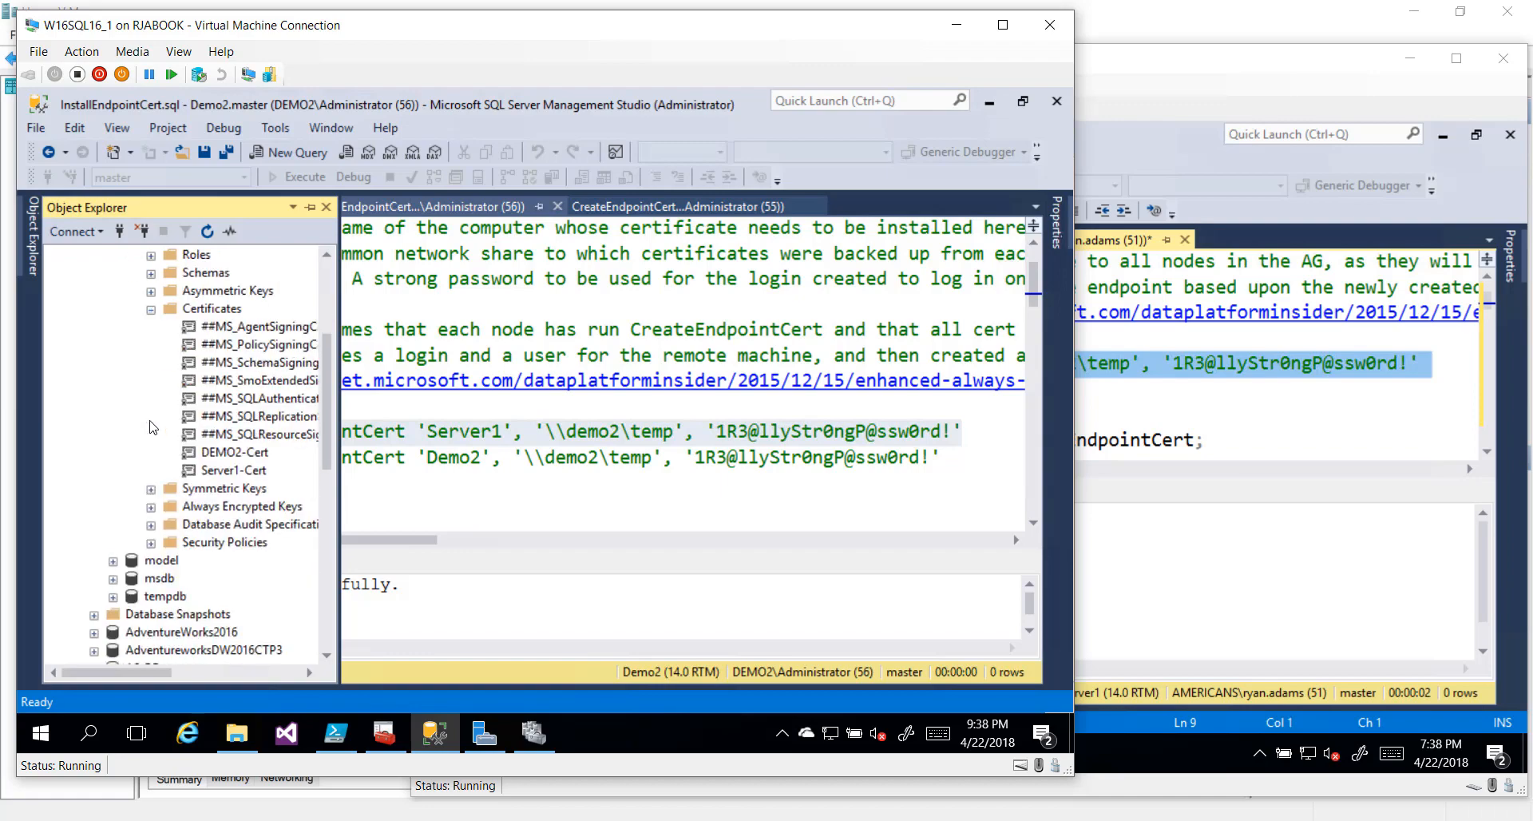
{"action": "key", "text": "ctrl+1"}
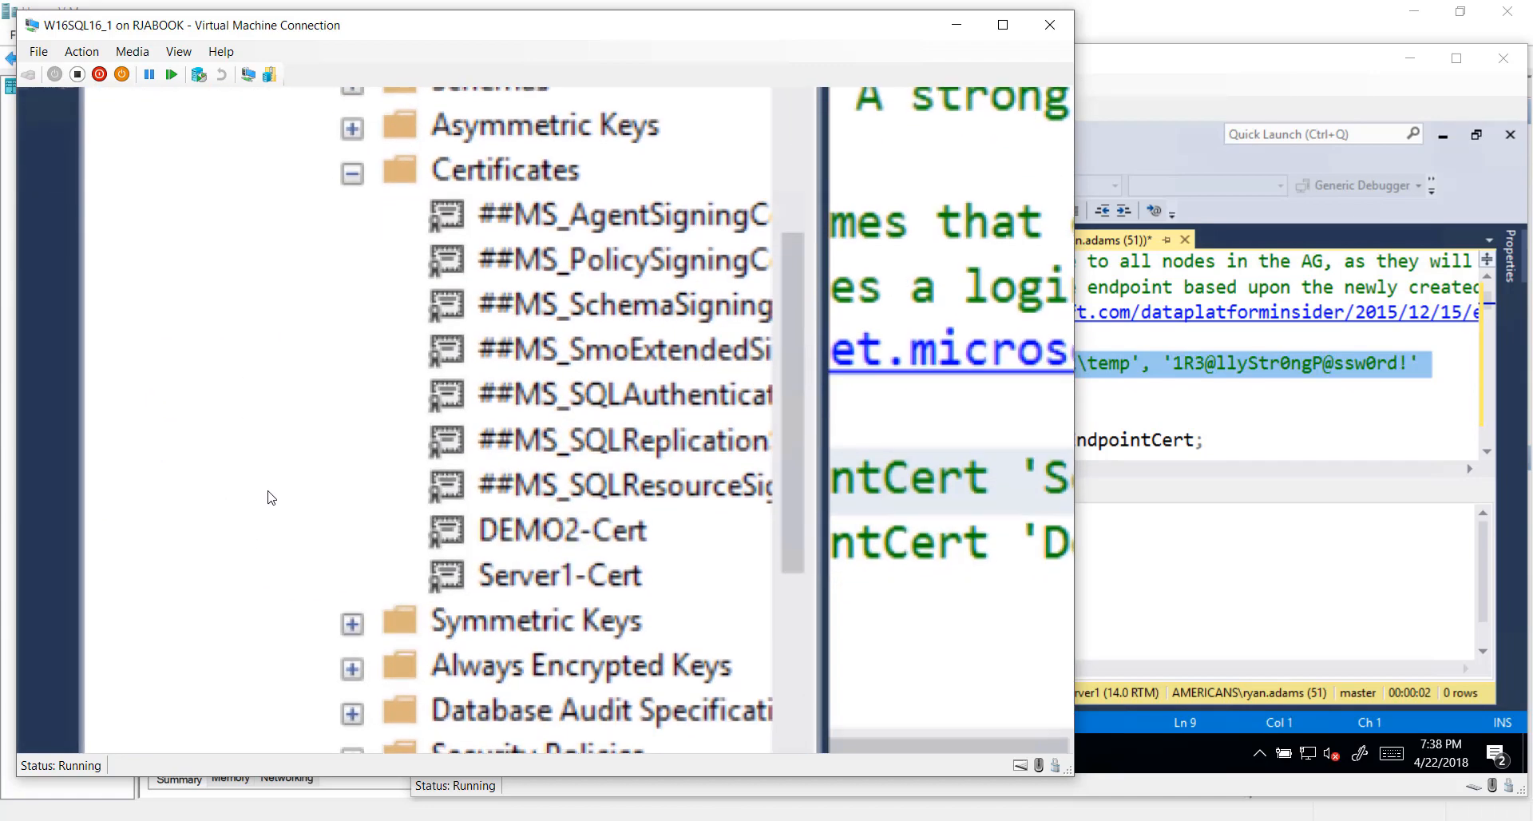
{"action": "left_click", "coordinate": [273, 498]}
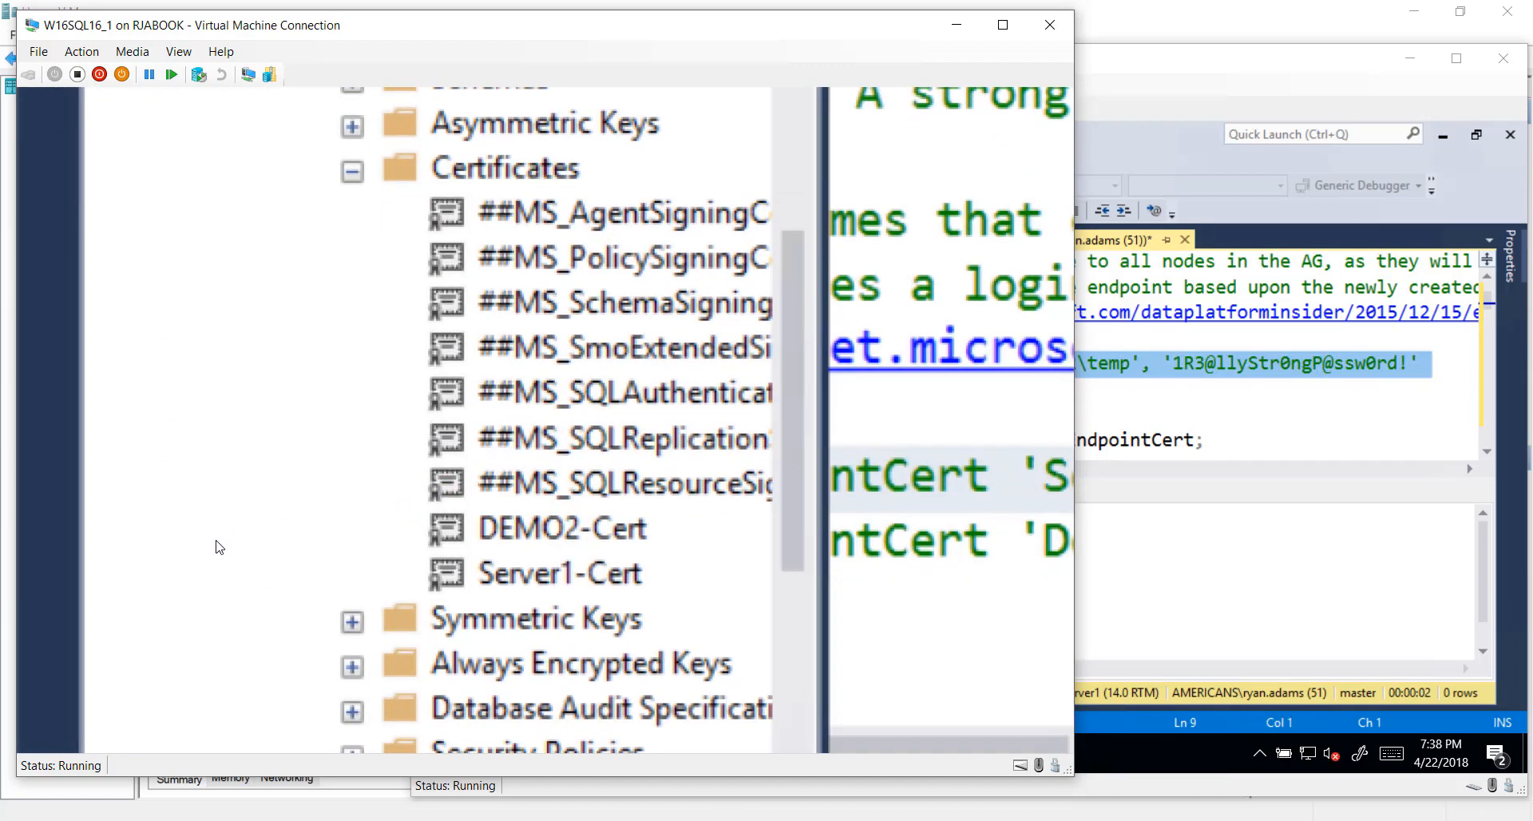
{"action": "mouse_move", "coordinate": [414, 508]}
{"action": "left_mouse_down"}
{"action": "mouse_move", "coordinate": [453, 597]}
{"action": "mouse_move", "coordinate": [671, 597]}
{"action": "mouse_move", "coordinate": [694, 554]}
{"action": "mouse_move", "coordinate": [739, 530]}
{"action": "left_mouse_up"}
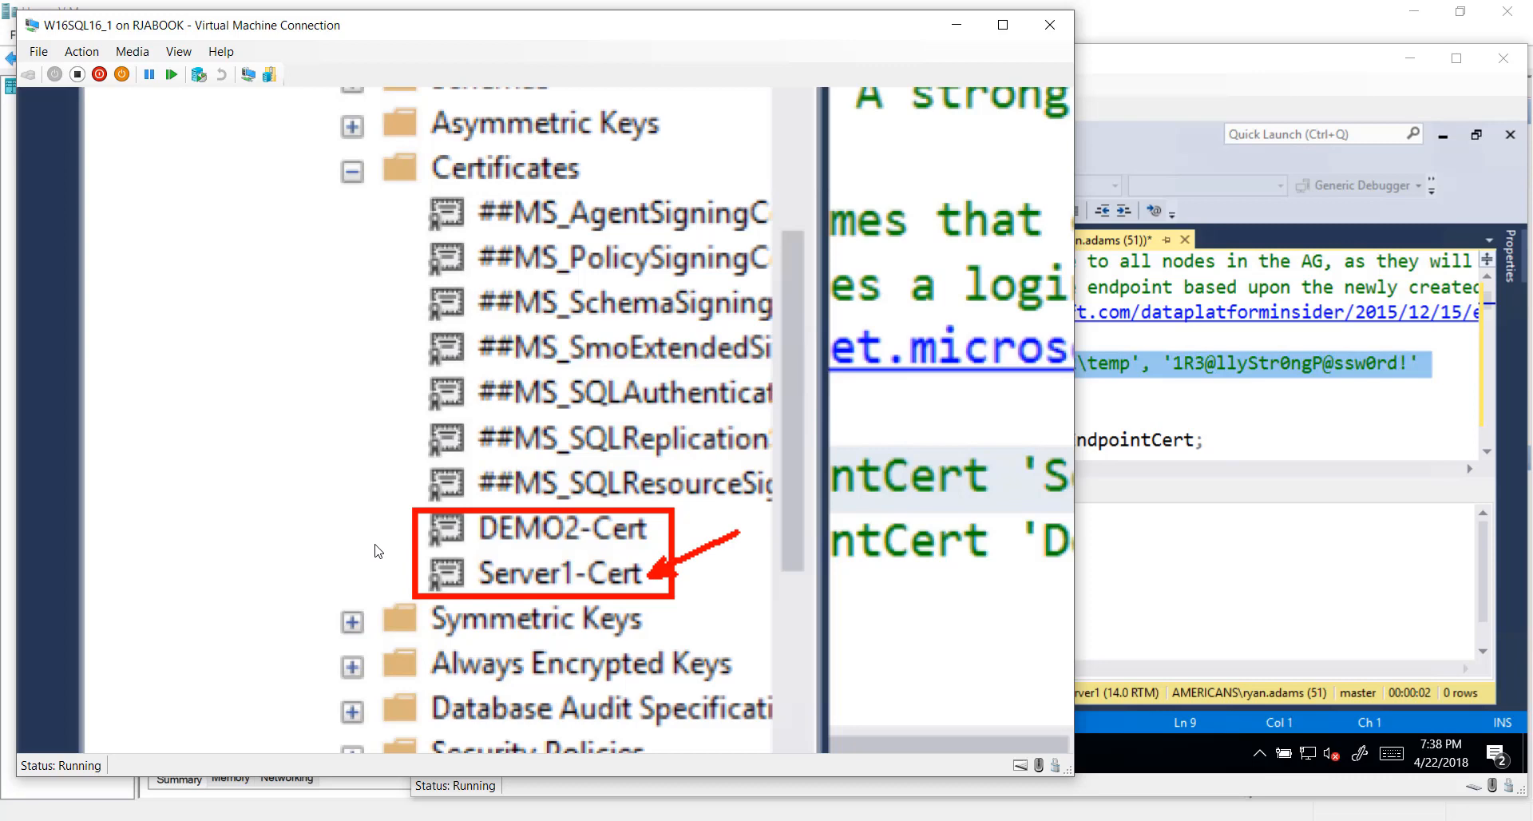
{"action": "key", "text": "Escape"}
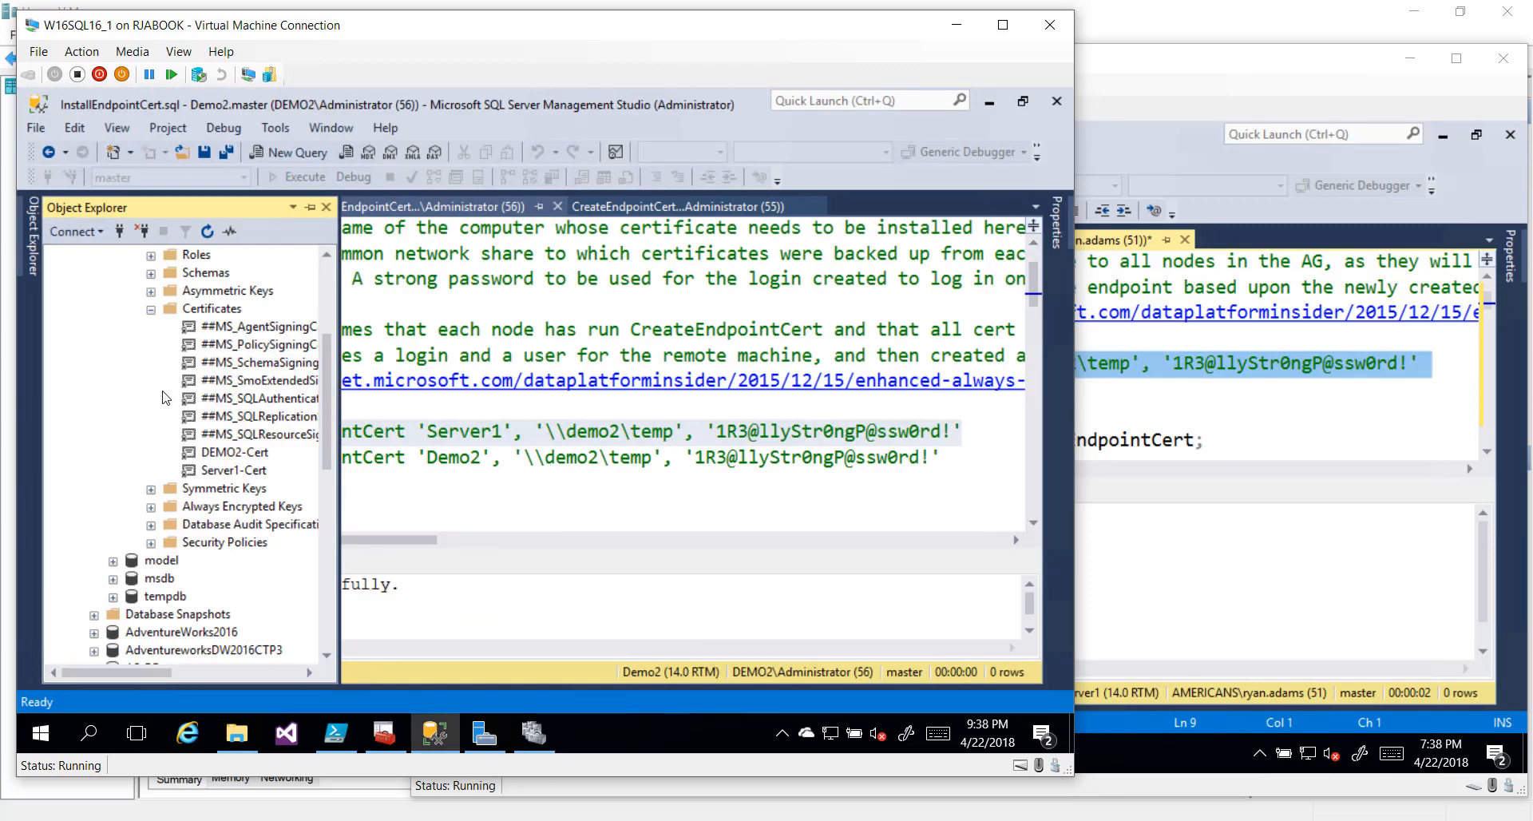
{"action": "scroll", "coordinate": [169, 394], "scroll_direction": "up", "scroll_amount": 6}
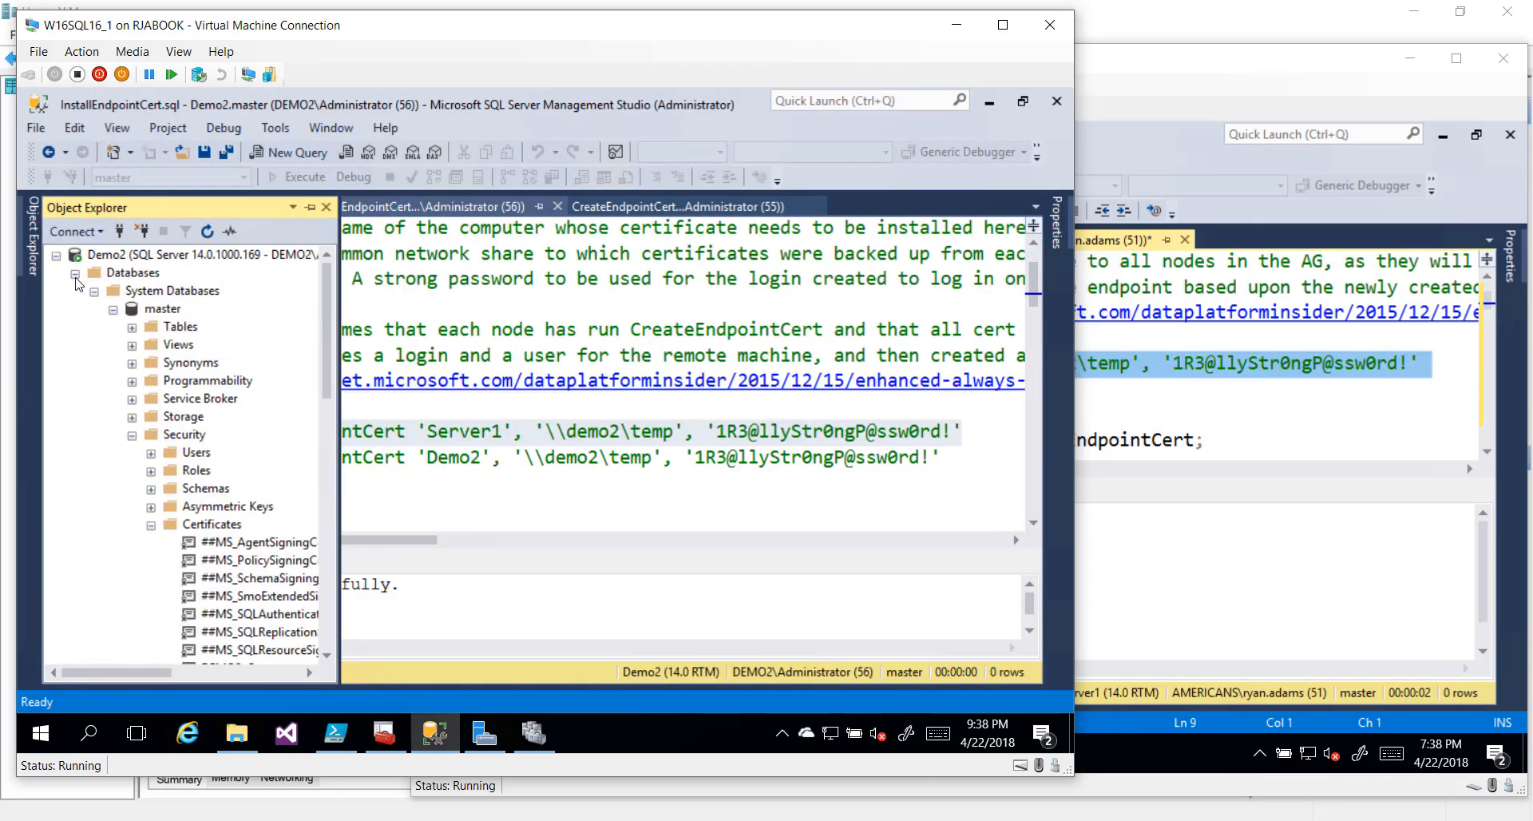
{"action": "left_click", "coordinate": [92, 296]}
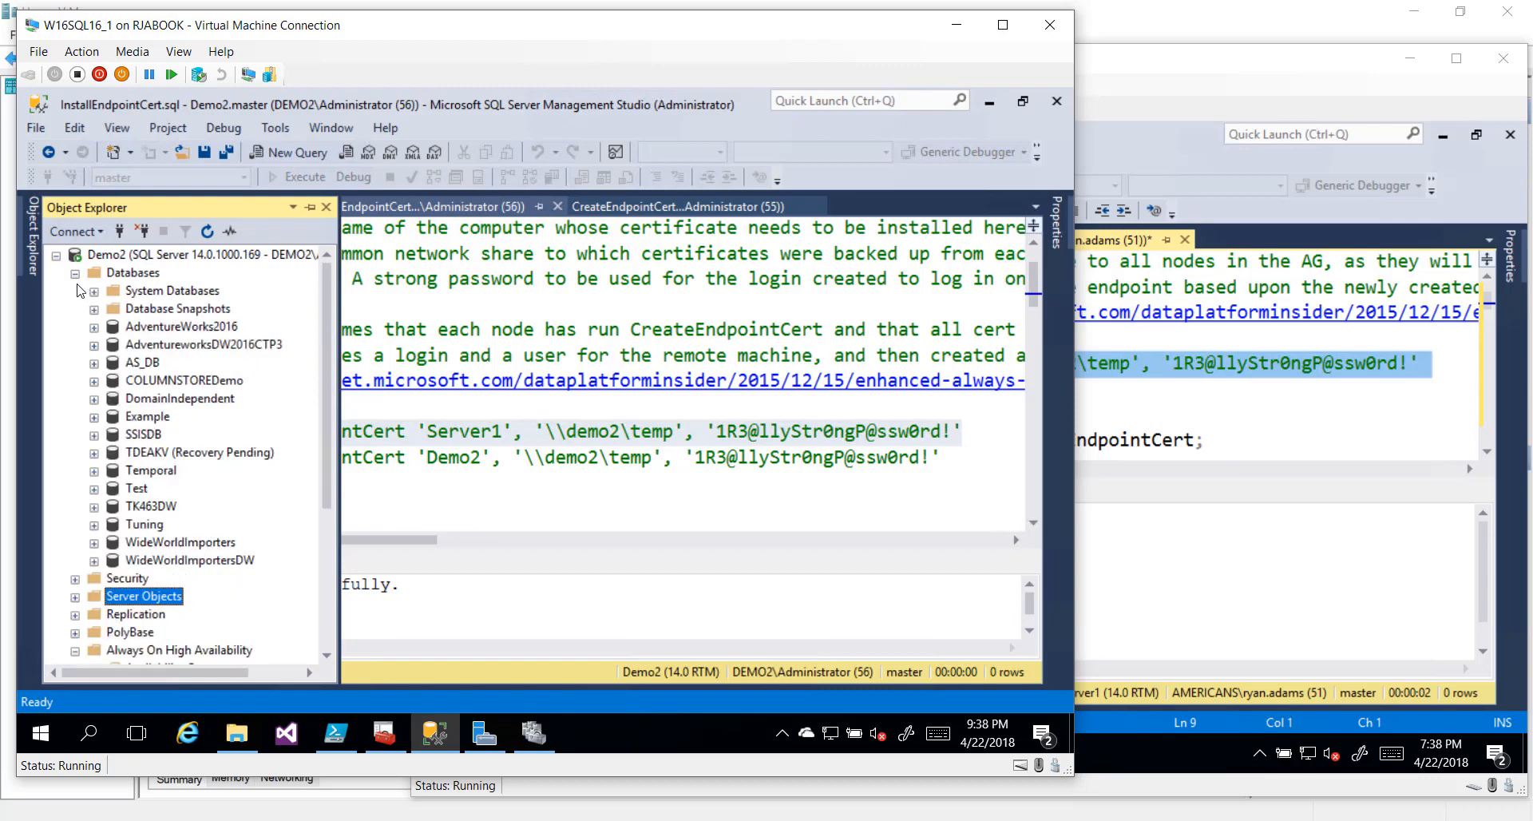
{"action": "left_click", "coordinate": [74, 273]}
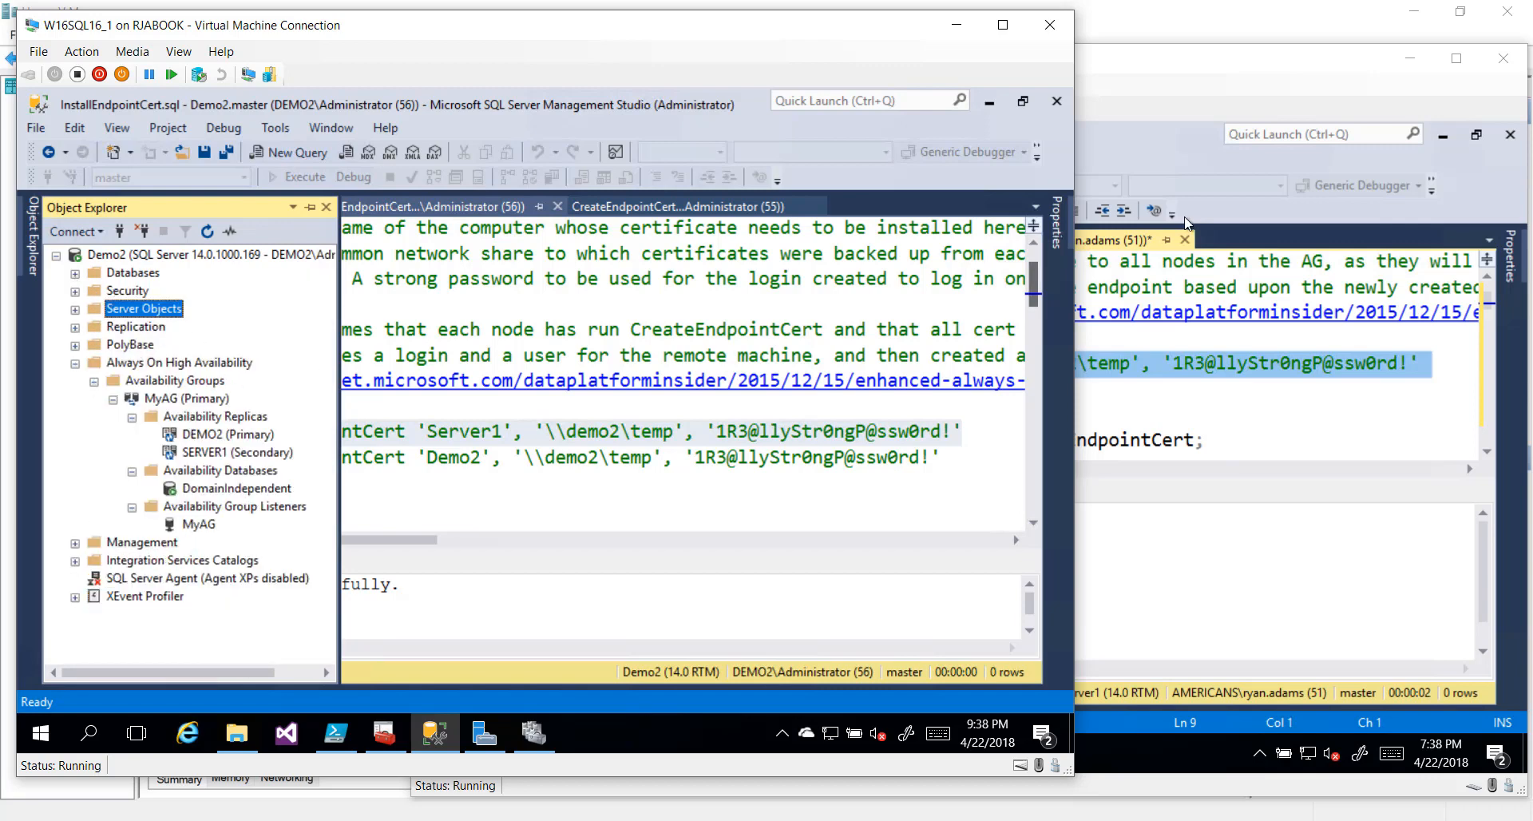
{"action": "left_click", "coordinate": [684, 380]}
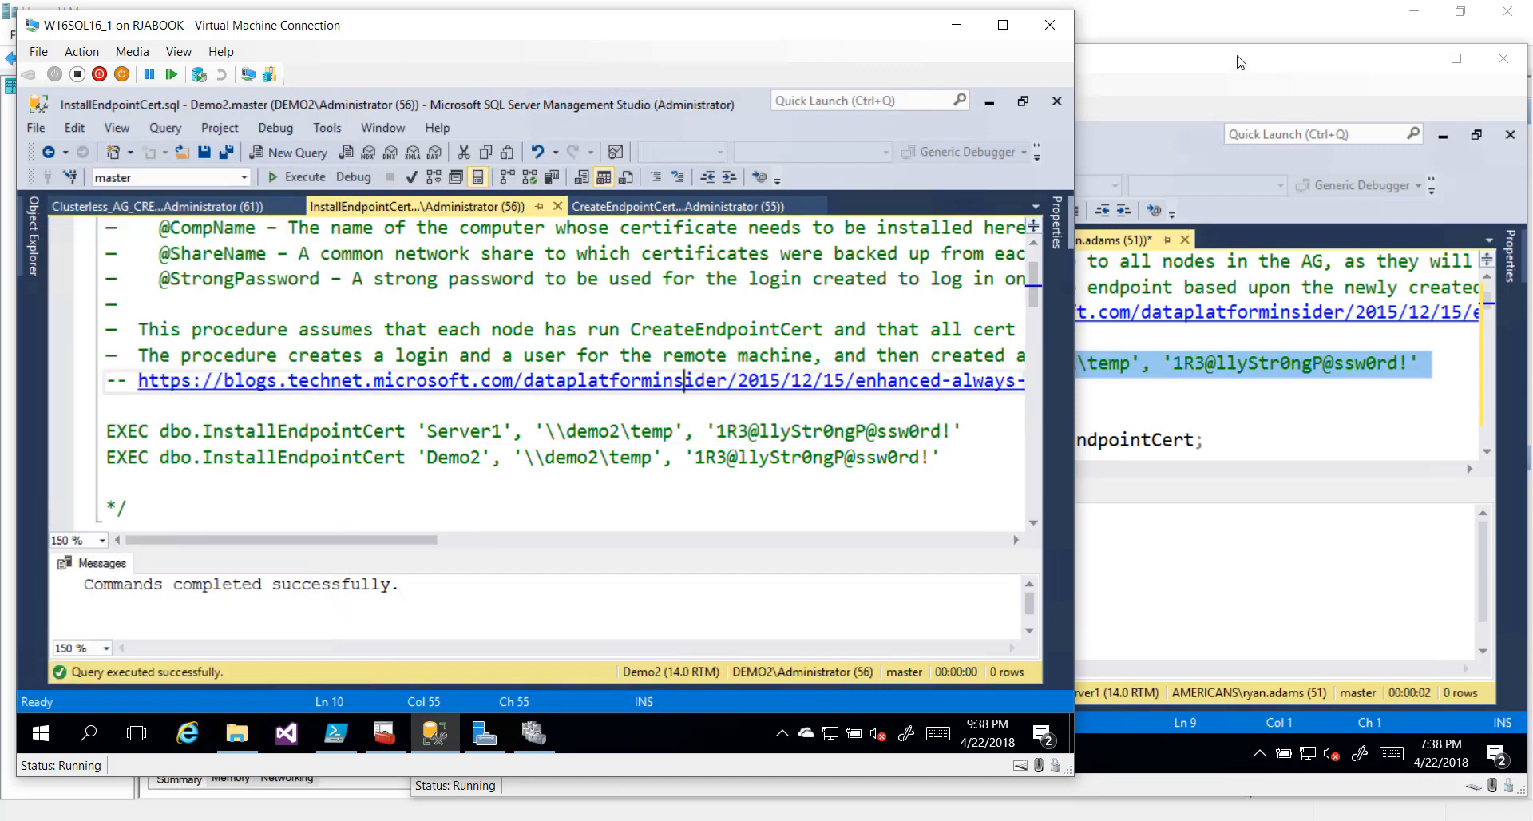
On Server1, create the install procedure and run the Demo2 certificate install line
{"action": "left_click", "coordinate": [1241, 61]}
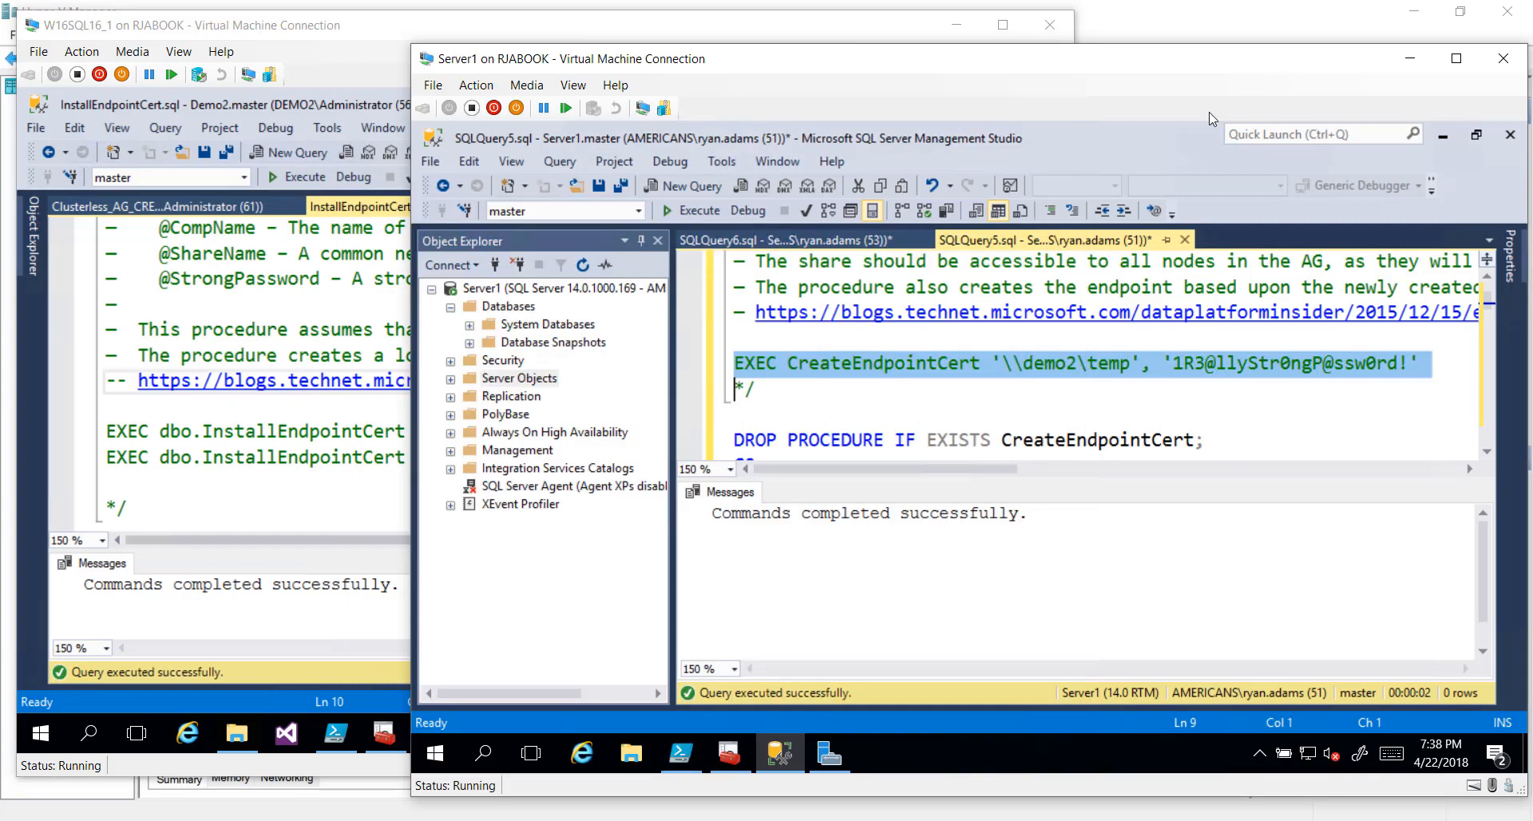
{"action": "left_click", "coordinate": [795, 242]}
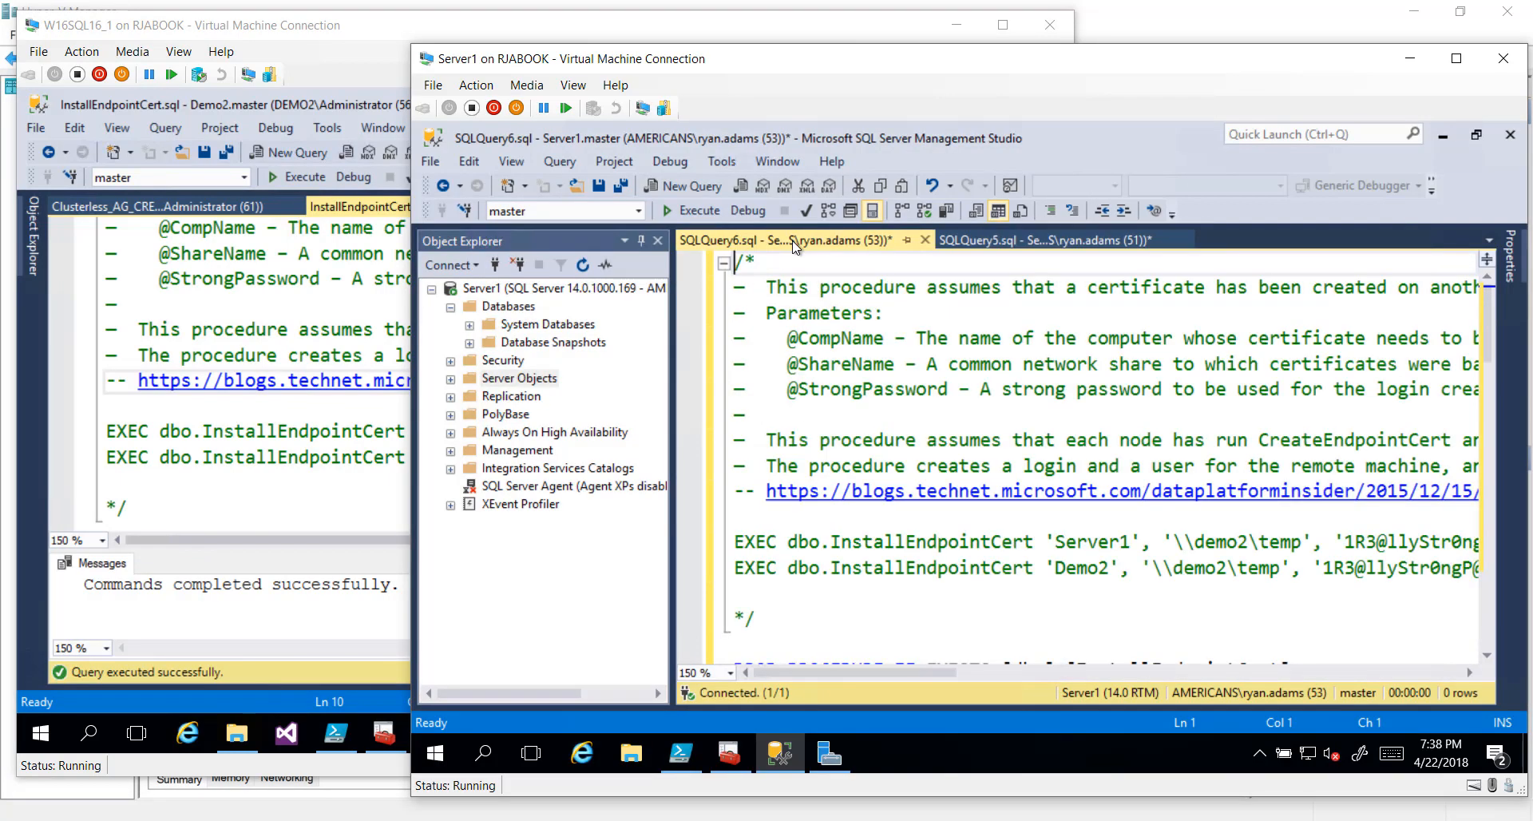
{"action": "left_click", "coordinate": [692, 211]}
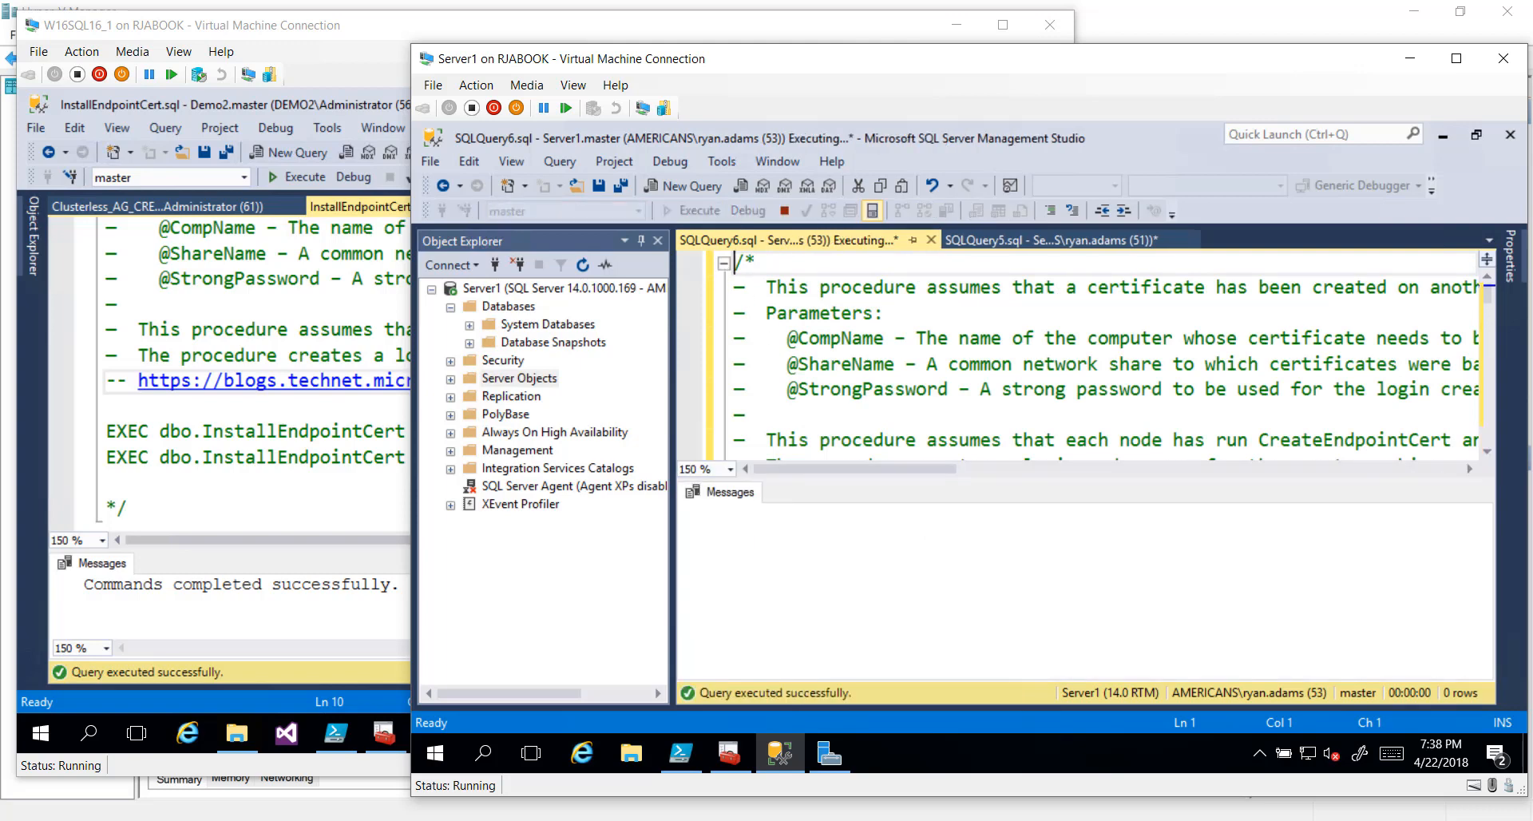
{"action": "scroll", "coordinate": [1102, 355], "scroll_direction": "down", "scroll_amount": 1}
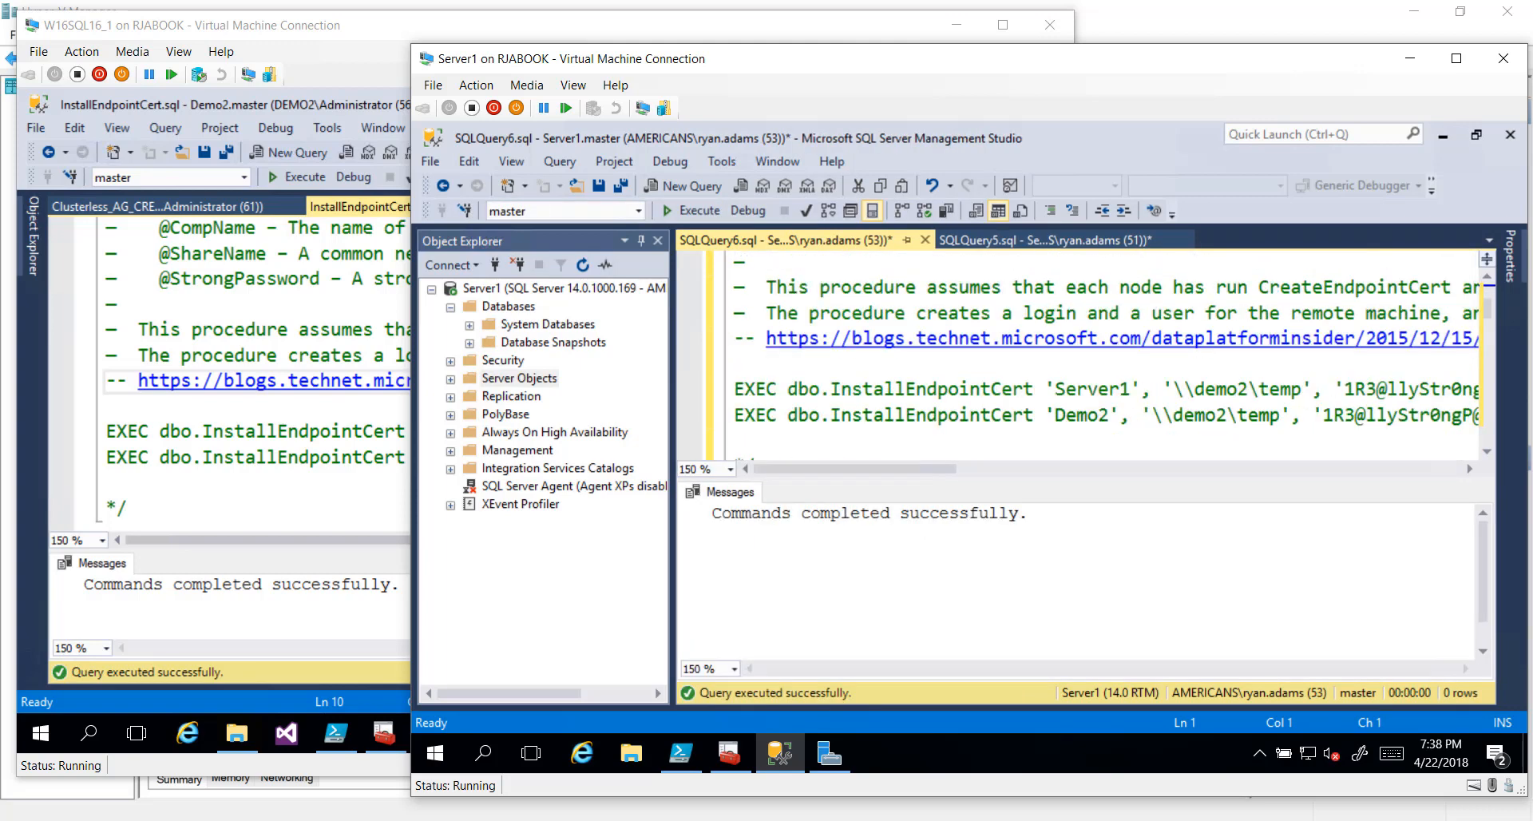
{"action": "left_click", "coordinate": [755, 414]}
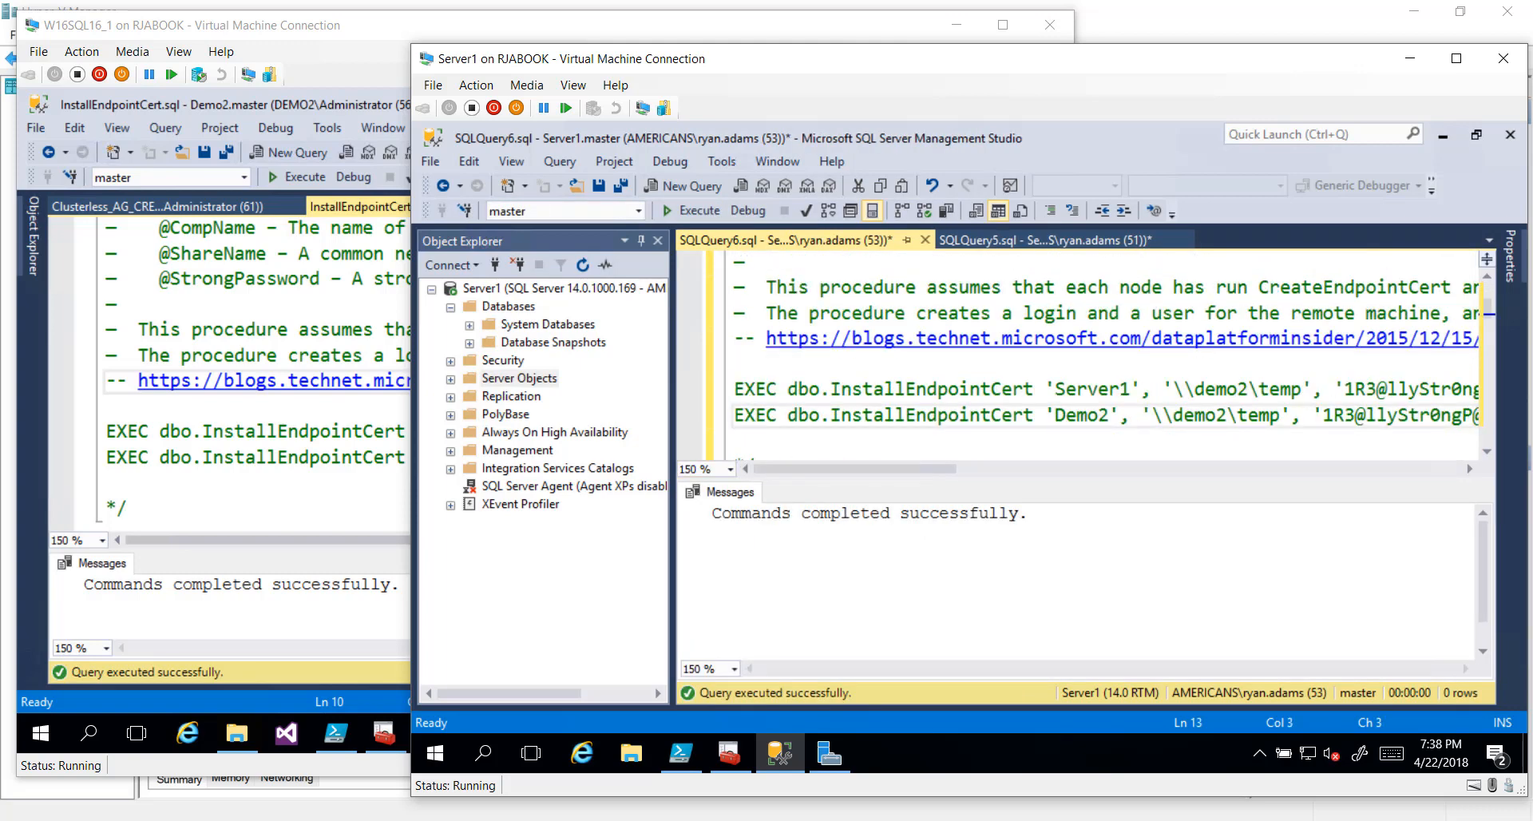
{"action": "key", "text": "shift+End"}
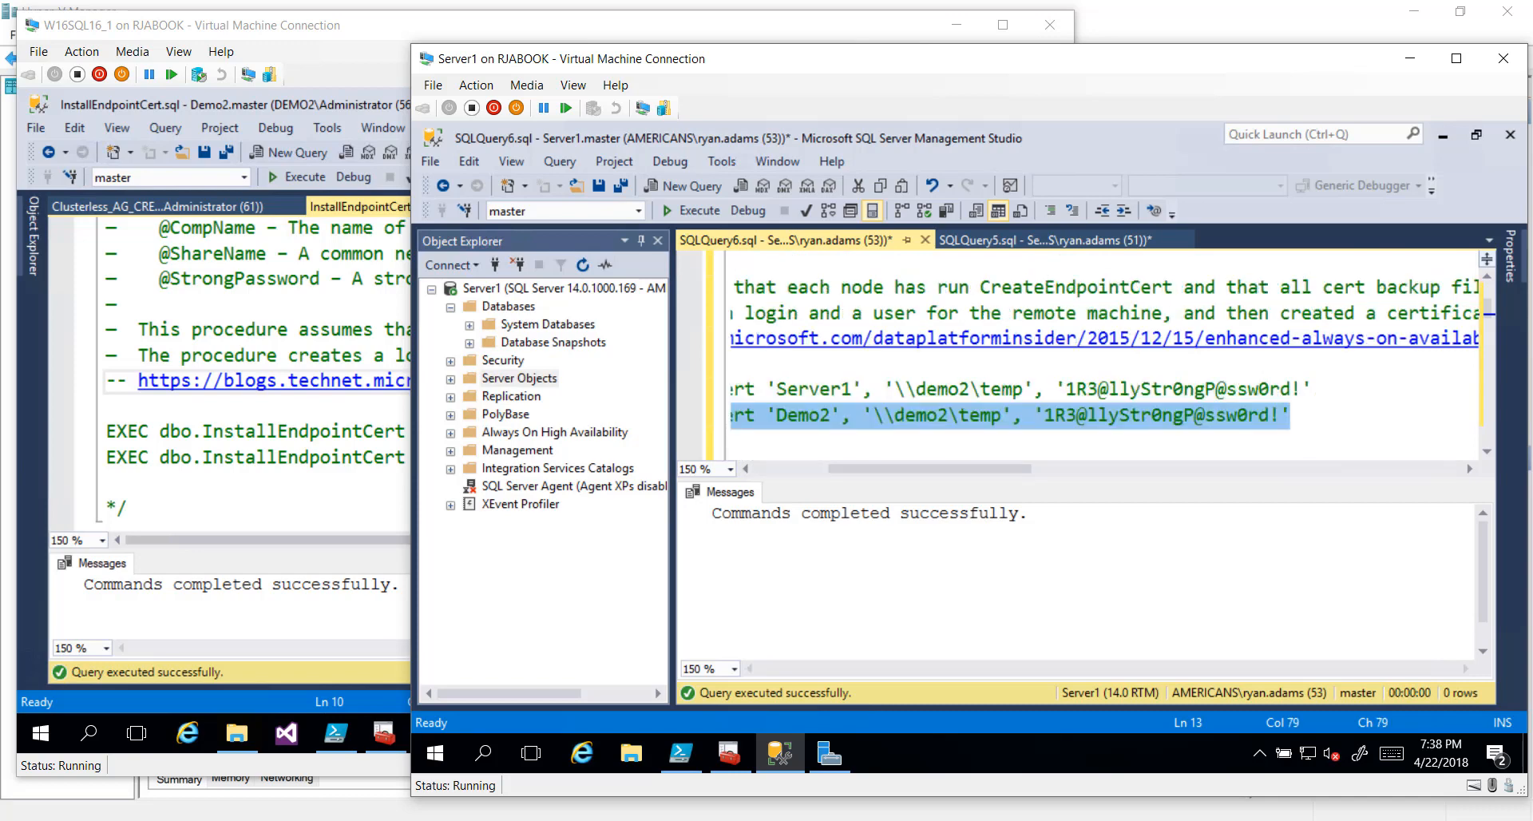
{"action": "left_click", "coordinate": [691, 210]}
Refresh master's Certificates folder on Server1 to show Demo2-Cert and SERVER1-Cert
{"action": "left_click", "coordinate": [469, 324]}
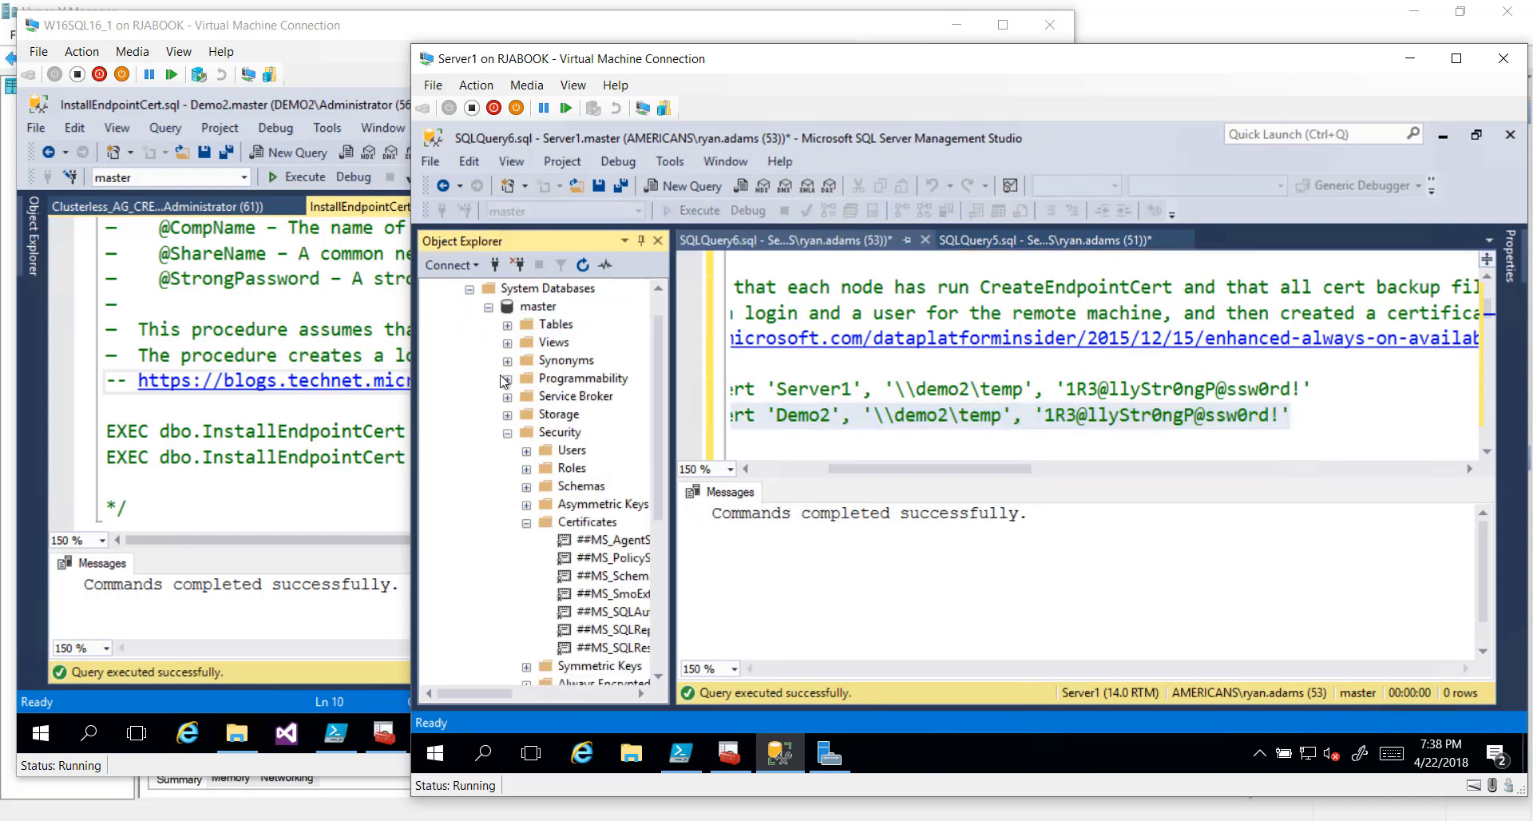
{"action": "scroll", "coordinate": [505, 391], "scroll_direction": "down", "scroll_amount": 2}
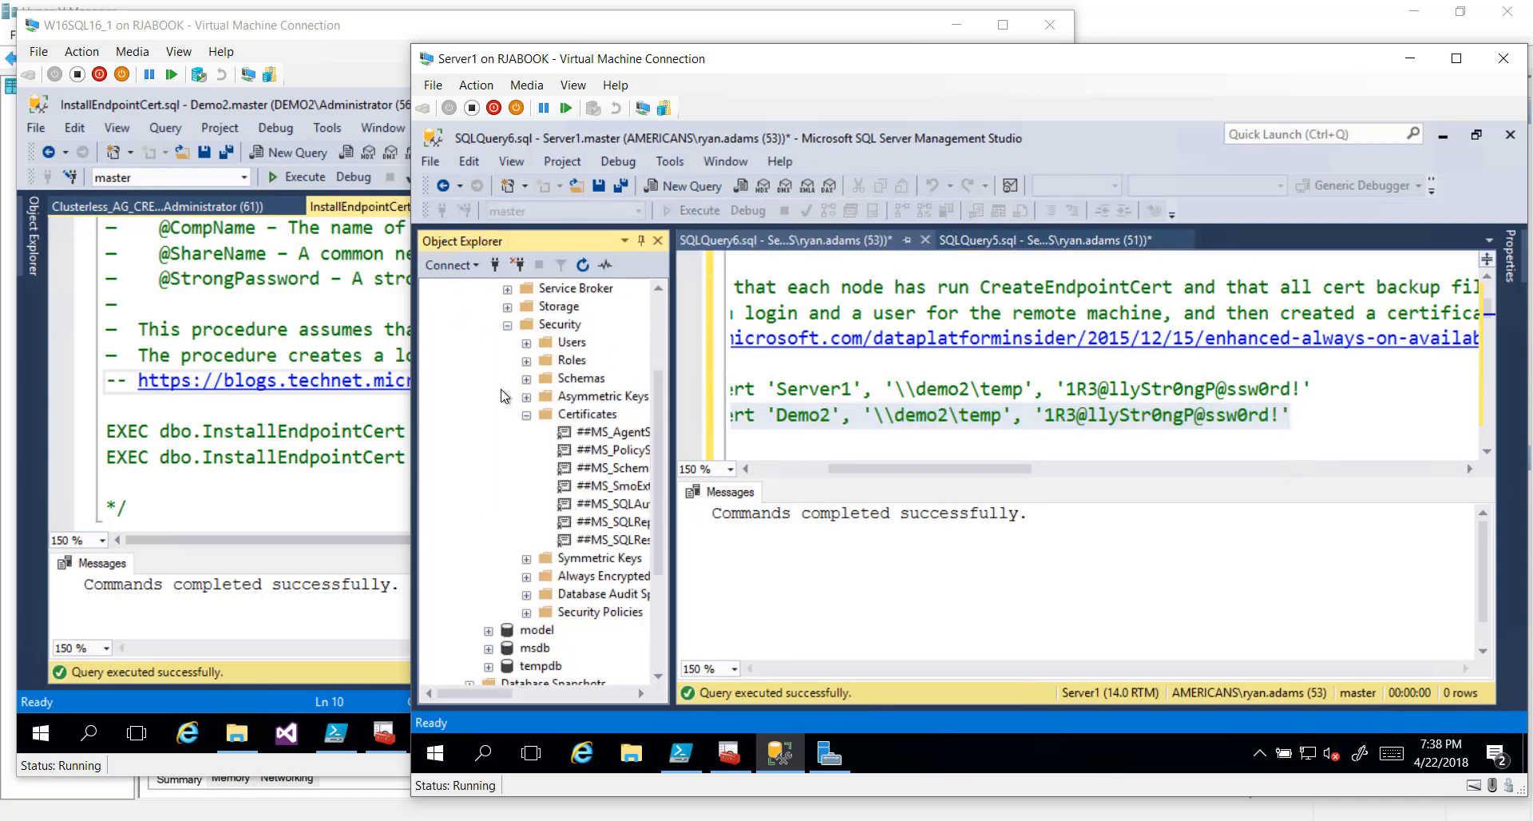
{"action": "right_click", "coordinate": [584, 416]}
{"action": "left_click", "coordinate": [619, 482]}
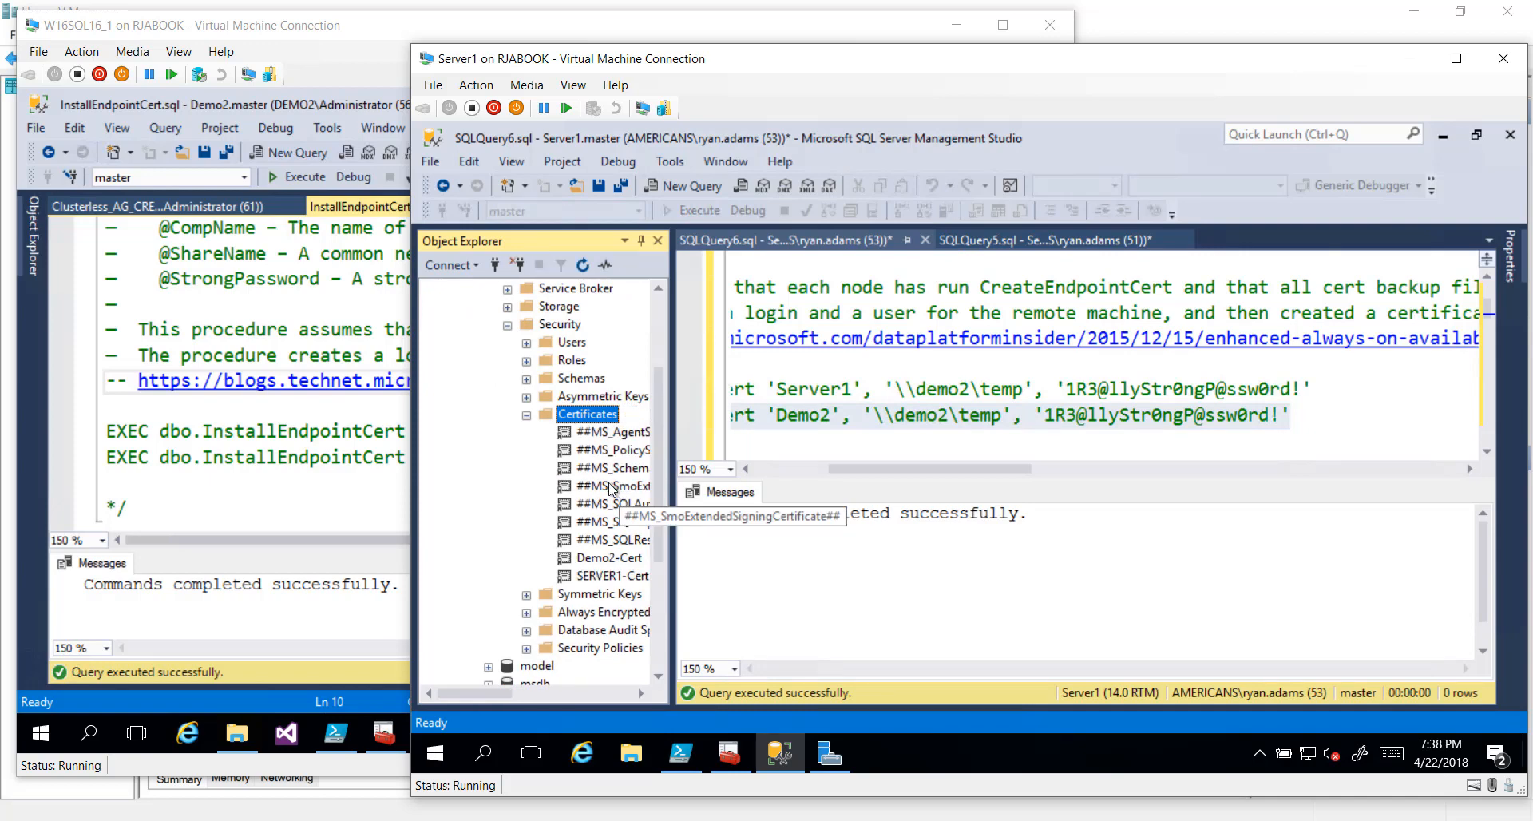
{"action": "scroll", "coordinate": [612, 490], "scroll_direction": "down", "scroll_amount": 1}
{"action": "left_click_drag", "start_coordinate": [492, 693], "coordinate": [527, 692]}
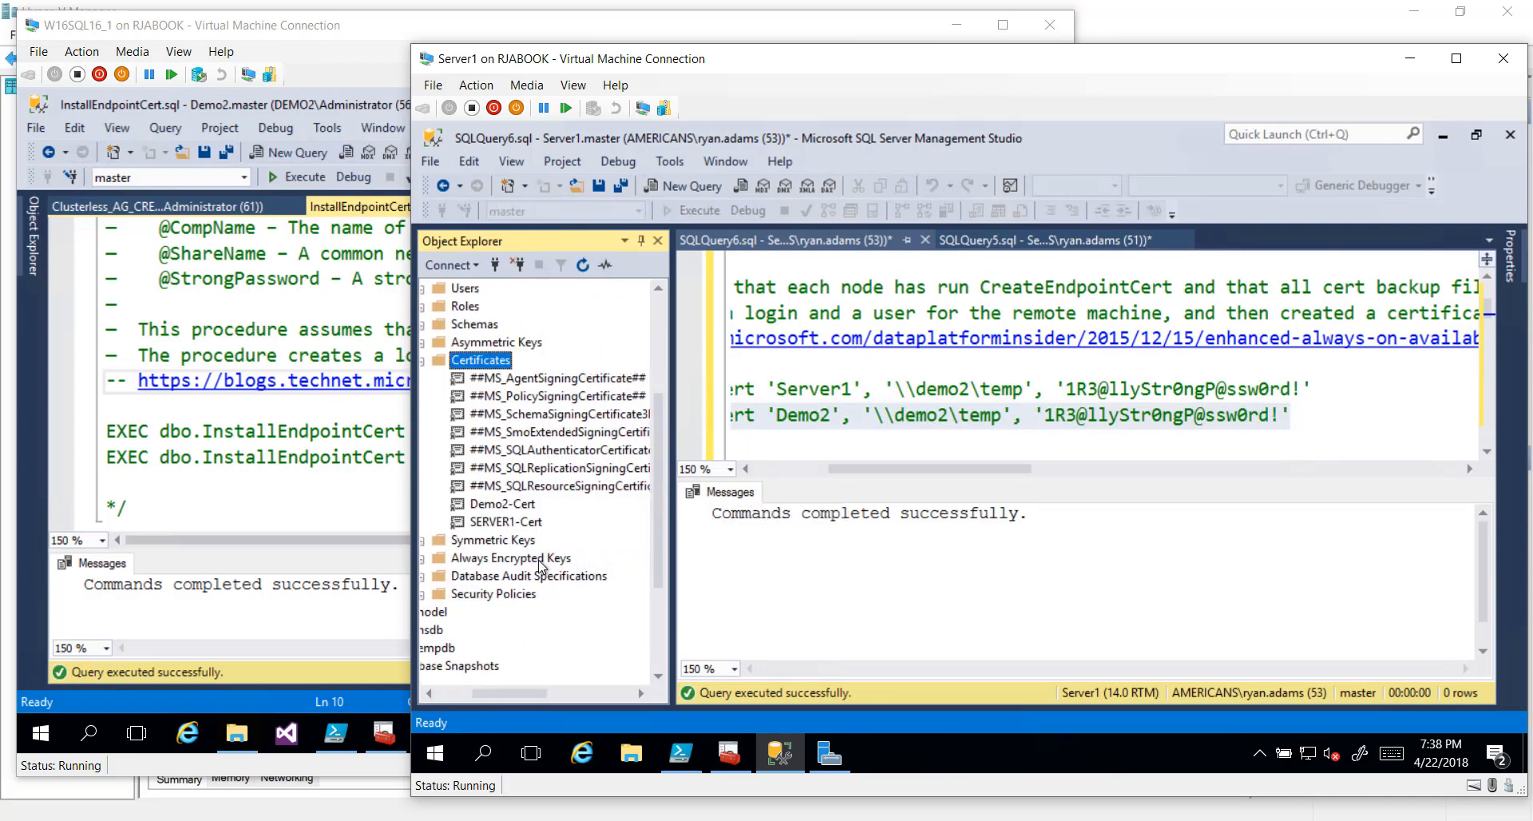
{"action": "key", "text": "super+plus"}
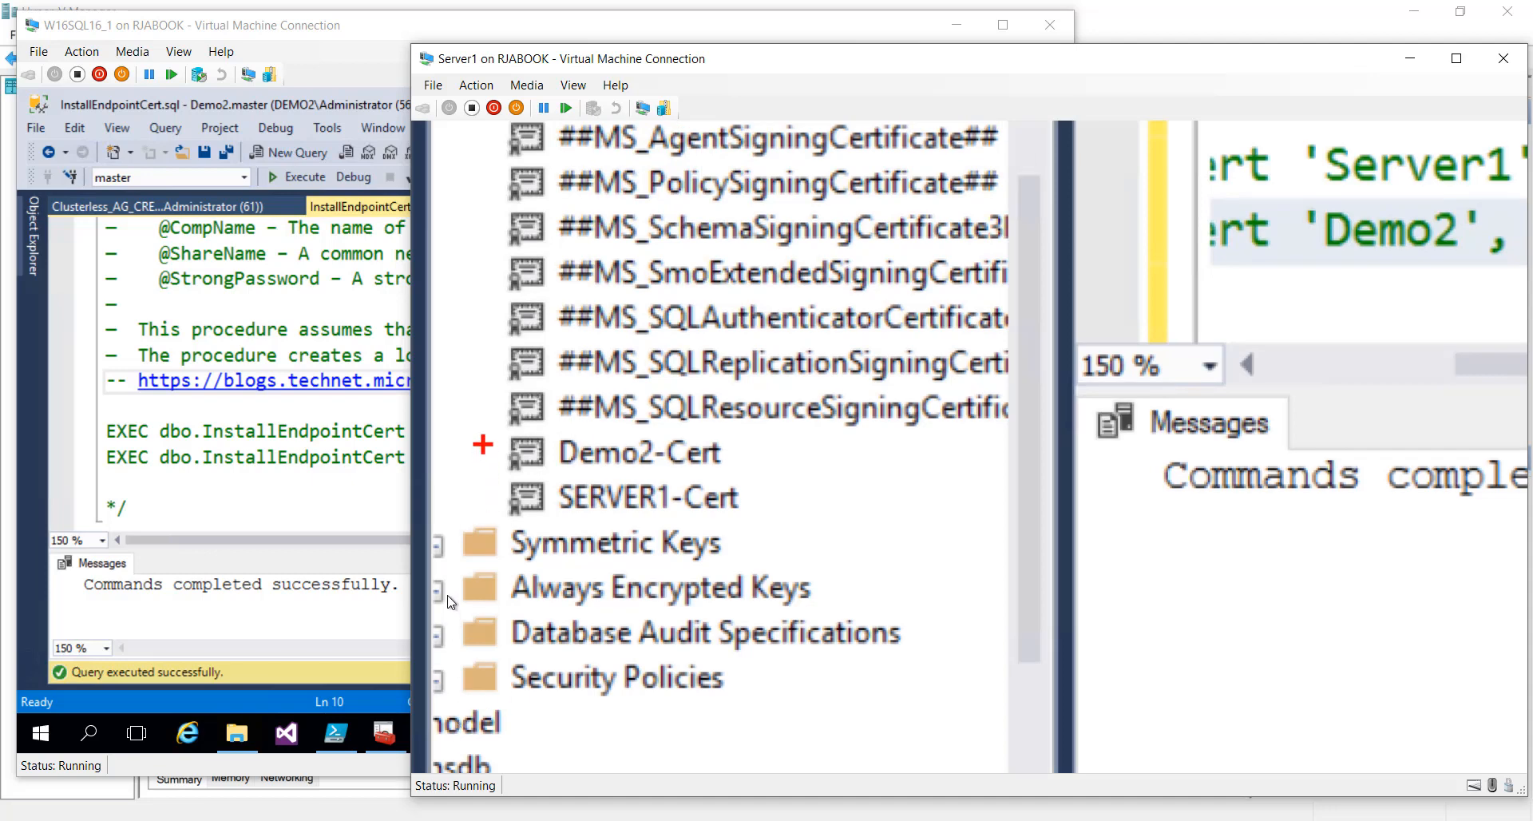
{"action": "mouse_move", "coordinate": [483, 431]}
{"action": "left_mouse_down"}
{"action": "mouse_move", "coordinate": [695, 541]}
{"action": "mouse_move", "coordinate": [776, 479]}
{"action": "mouse_move", "coordinate": [784, 447]}
{"action": "left_mouse_up"}
{"action": "key", "text": "e"}
{"action": "mouse_move", "coordinate": [498, 429]}
{"action": "left_mouse_down"}
{"action": "mouse_move", "coordinate": [594, 530]}
{"action": "mouse_move", "coordinate": [768, 534]}
{"action": "left_mouse_up"}
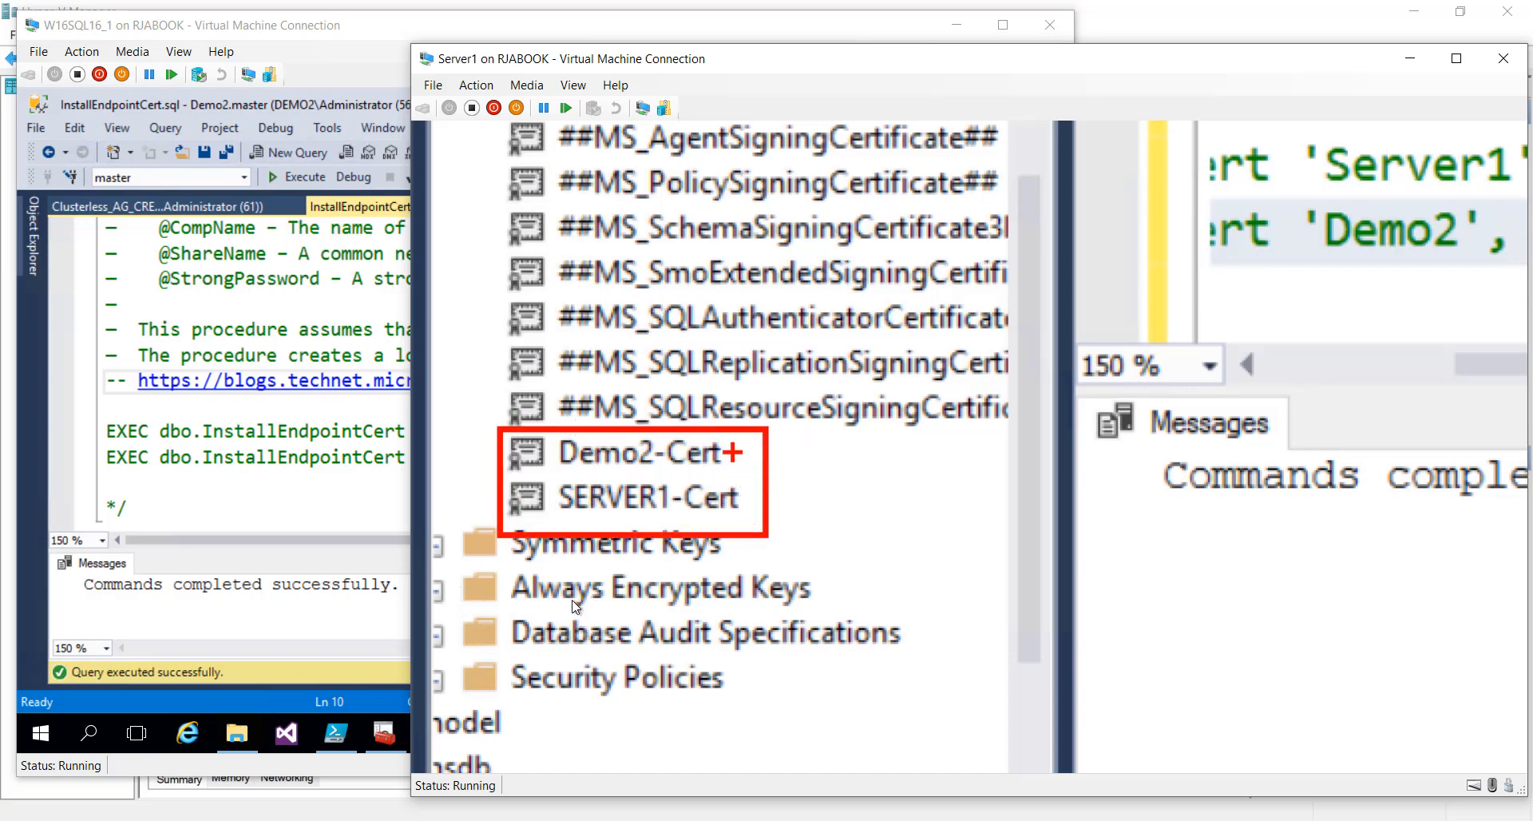
{"action": "mouse_move", "coordinate": [728, 451]}
{"action": "left_mouse_down"}
{"action": "mouse_move", "coordinate": [843, 419]}
{"action": "mouse_move", "coordinate": [827, 422]}
{"action": "left_mouse_up"}
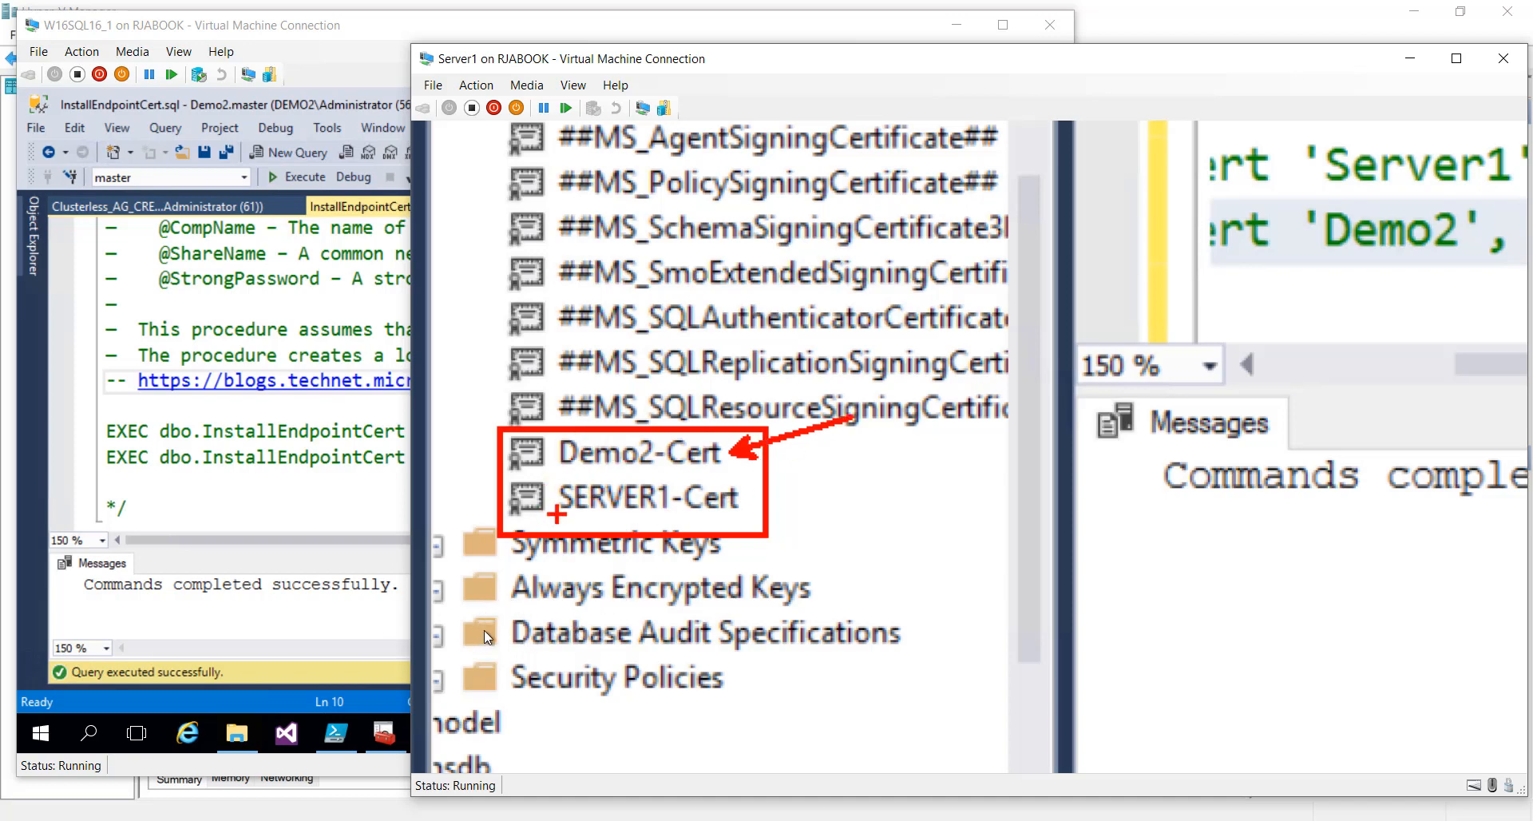
{"action": "key", "text": "Escape"}
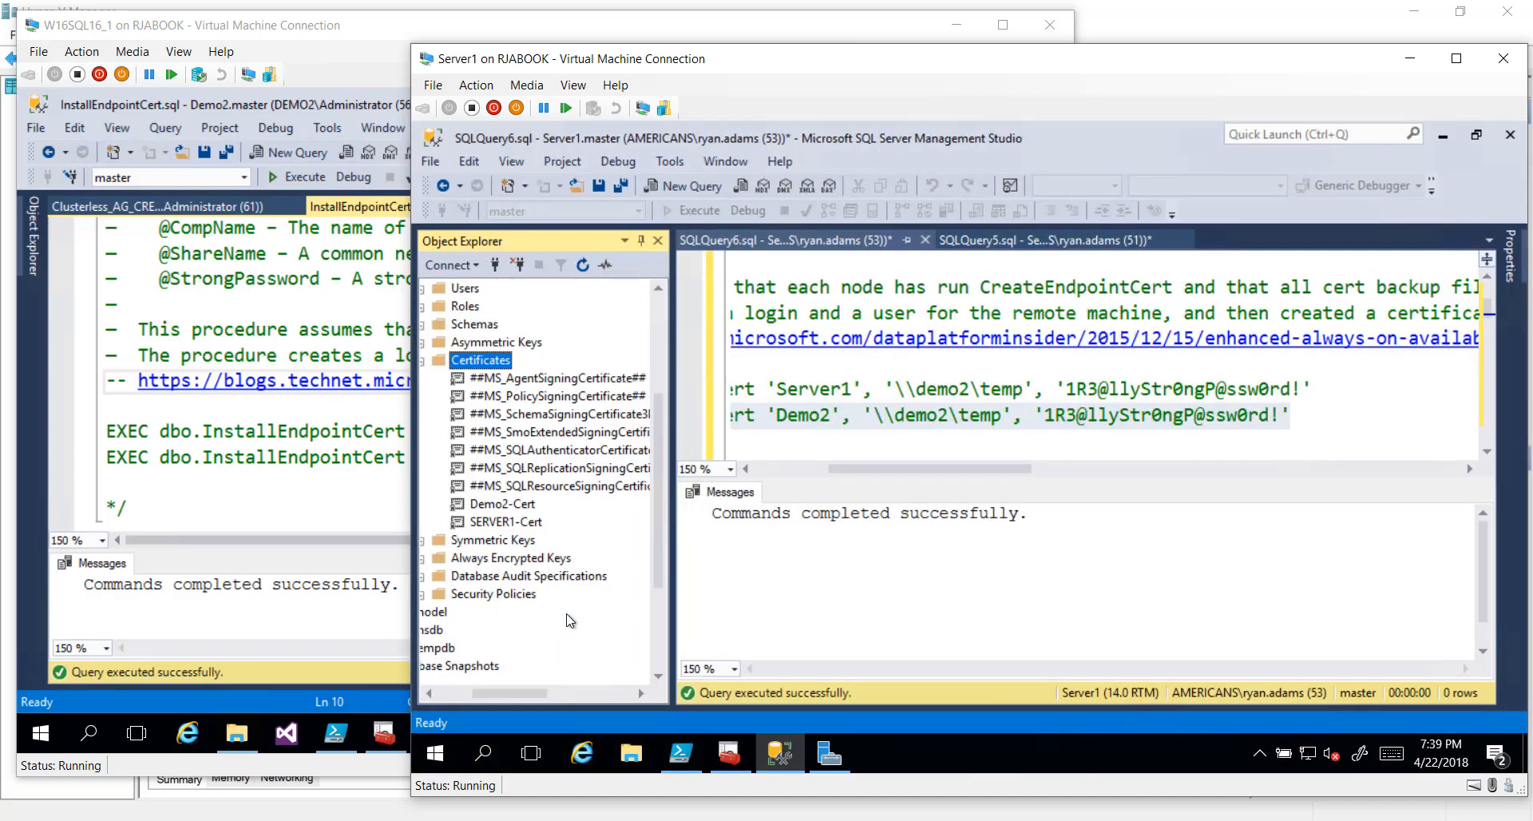
Switch back to DEMO2's Clusterless_AG_CREATE.sql script
{"action": "left_click", "coordinate": [820, 388]}
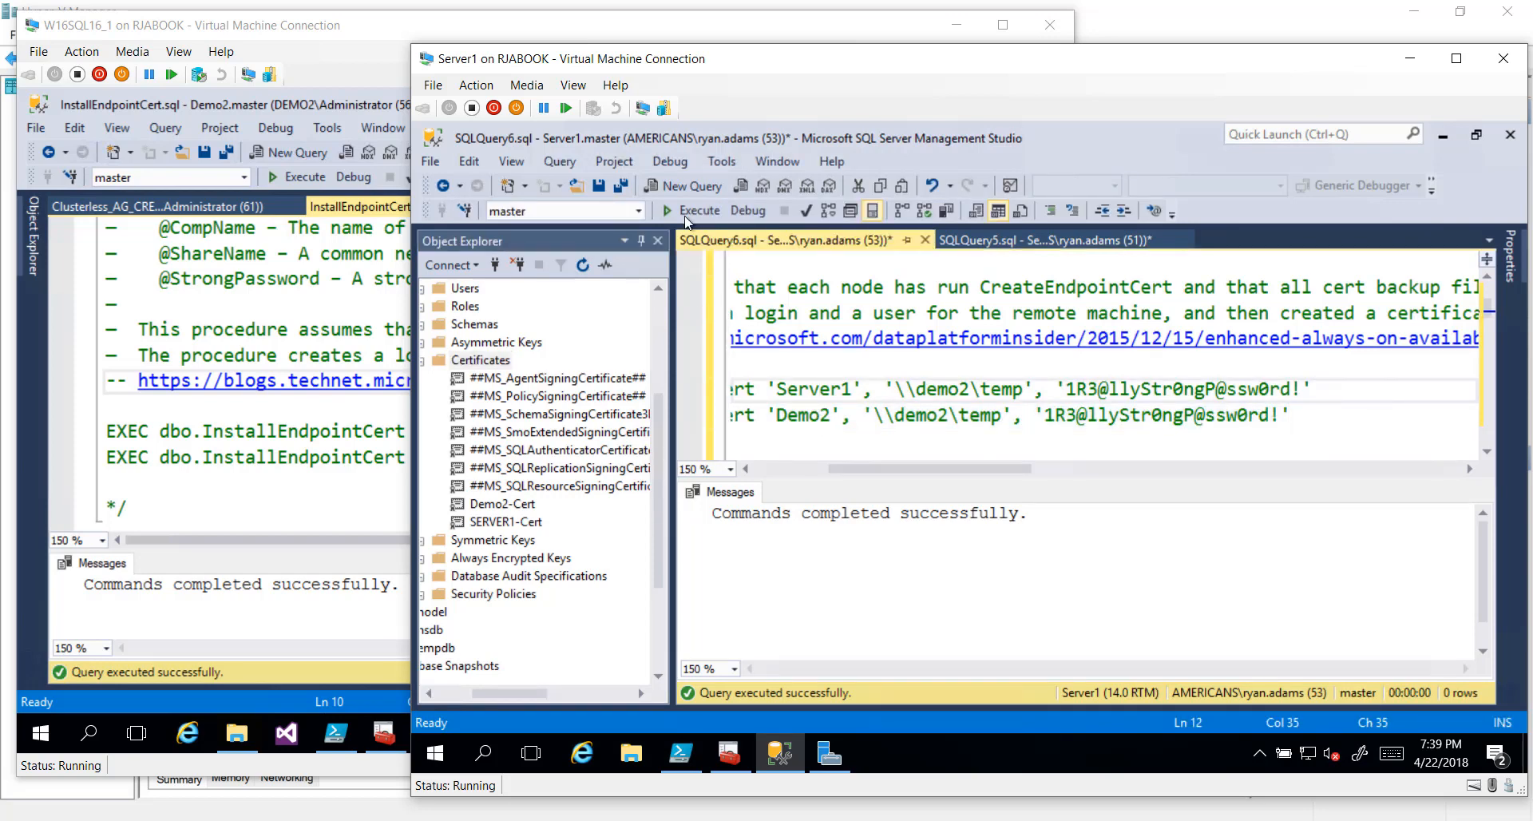
{"action": "left_click", "coordinate": [369, 34]}
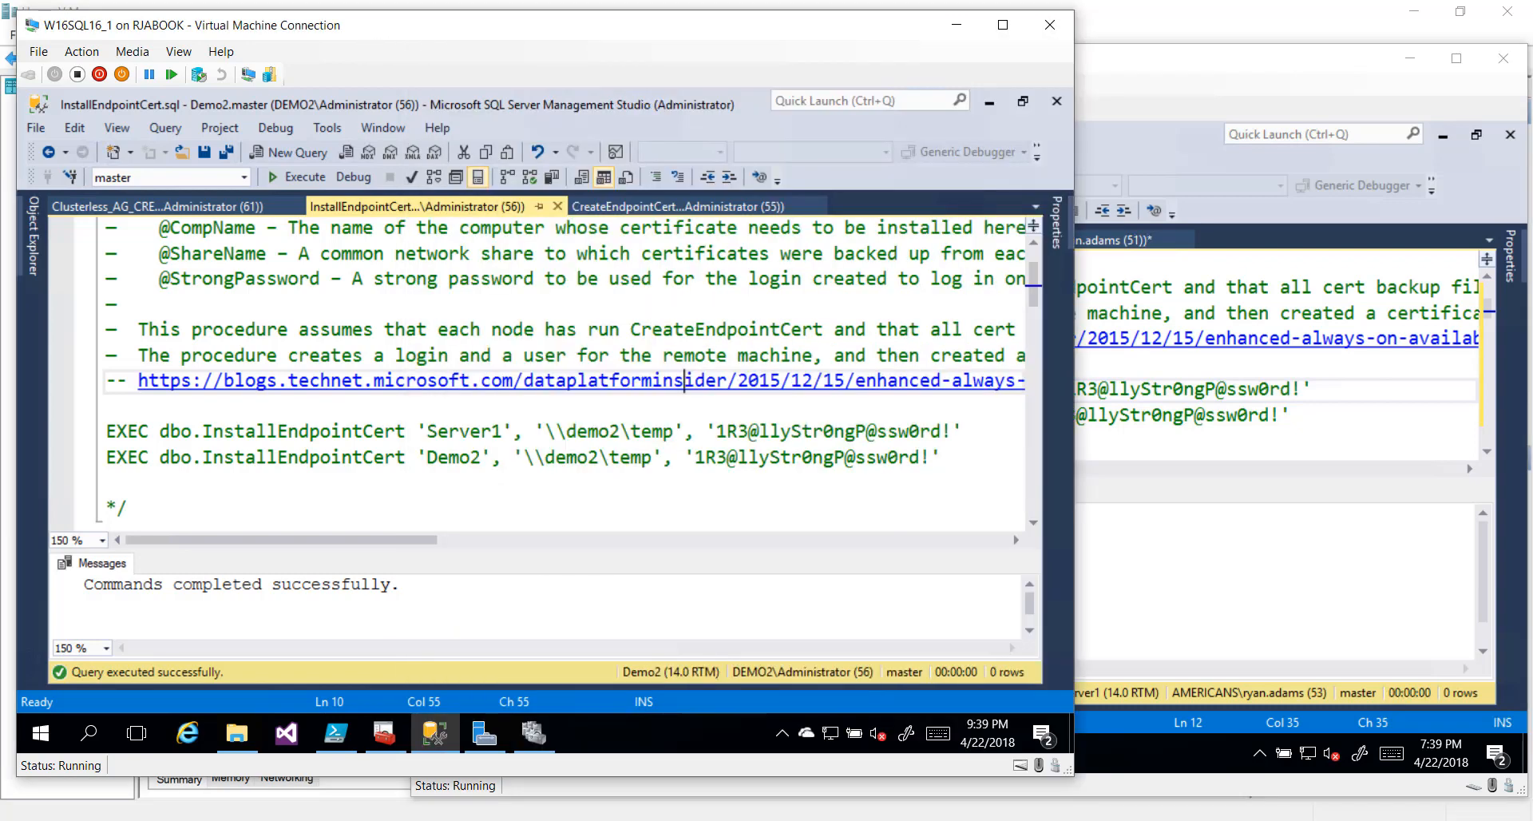
{"action": "left_click", "coordinate": [102, 209]}
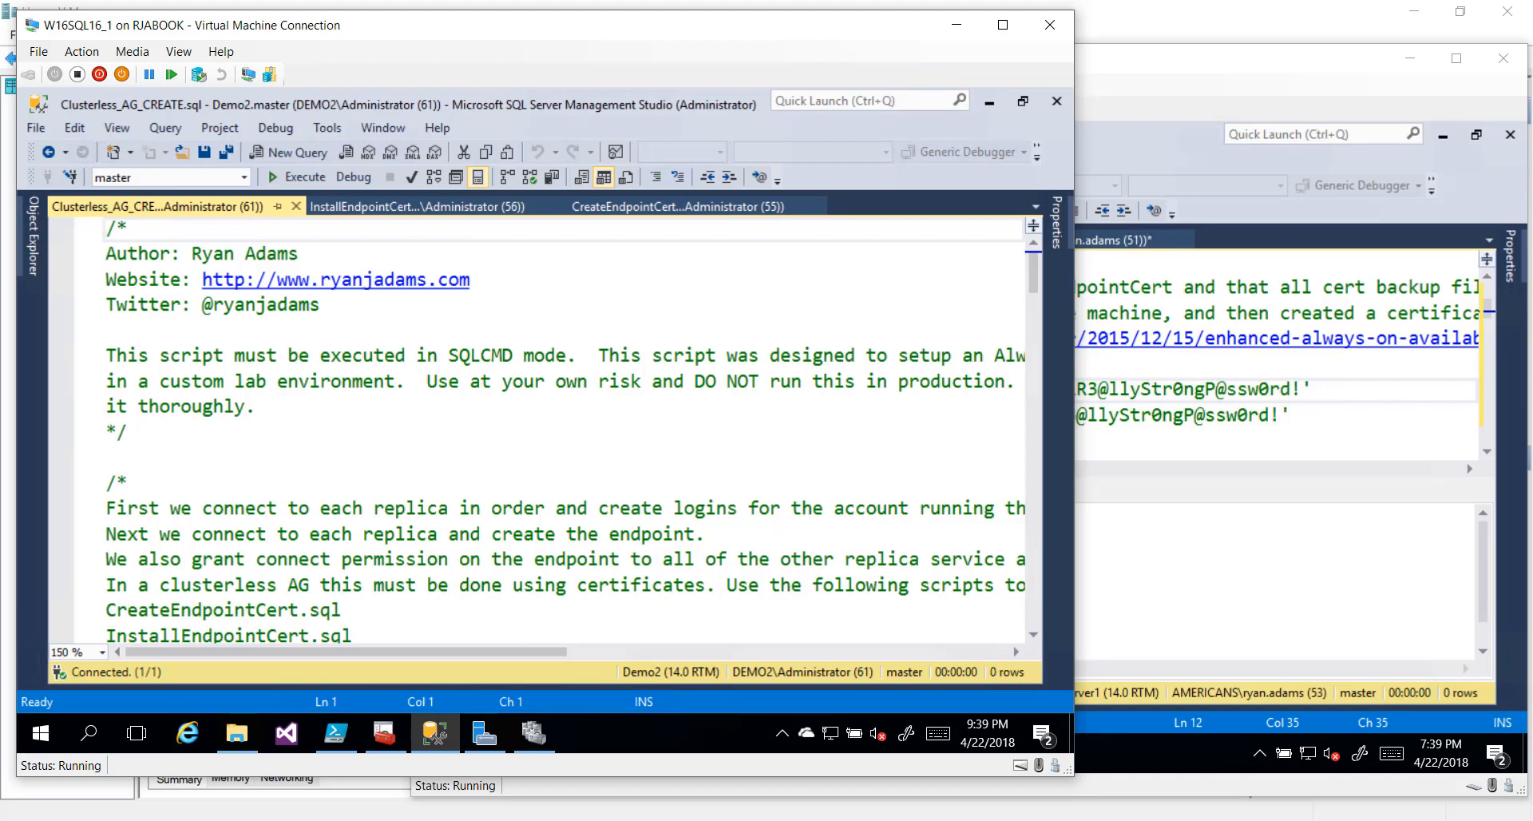
Run the :Connect DEMO2 and :Connect SERVER1 AlwaysOn_health blocks together in SQLCMD mode
{"action": "scroll", "coordinate": [559, 431], "scroll_direction": "down", "scroll_amount": 6}
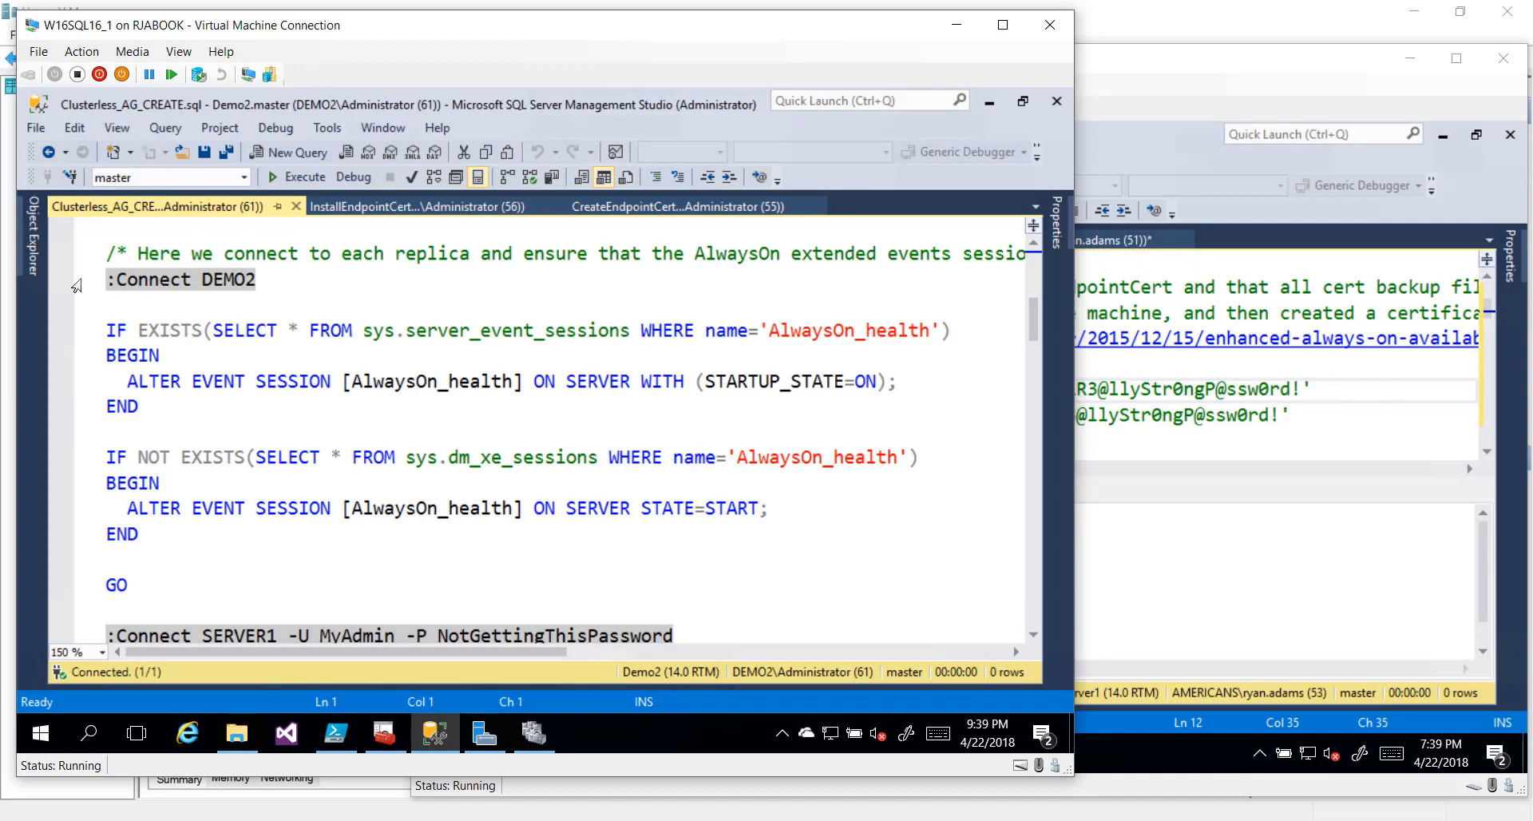
{"action": "left_click_drag", "start_coordinate": [77, 284], "coordinate": [72, 338]}
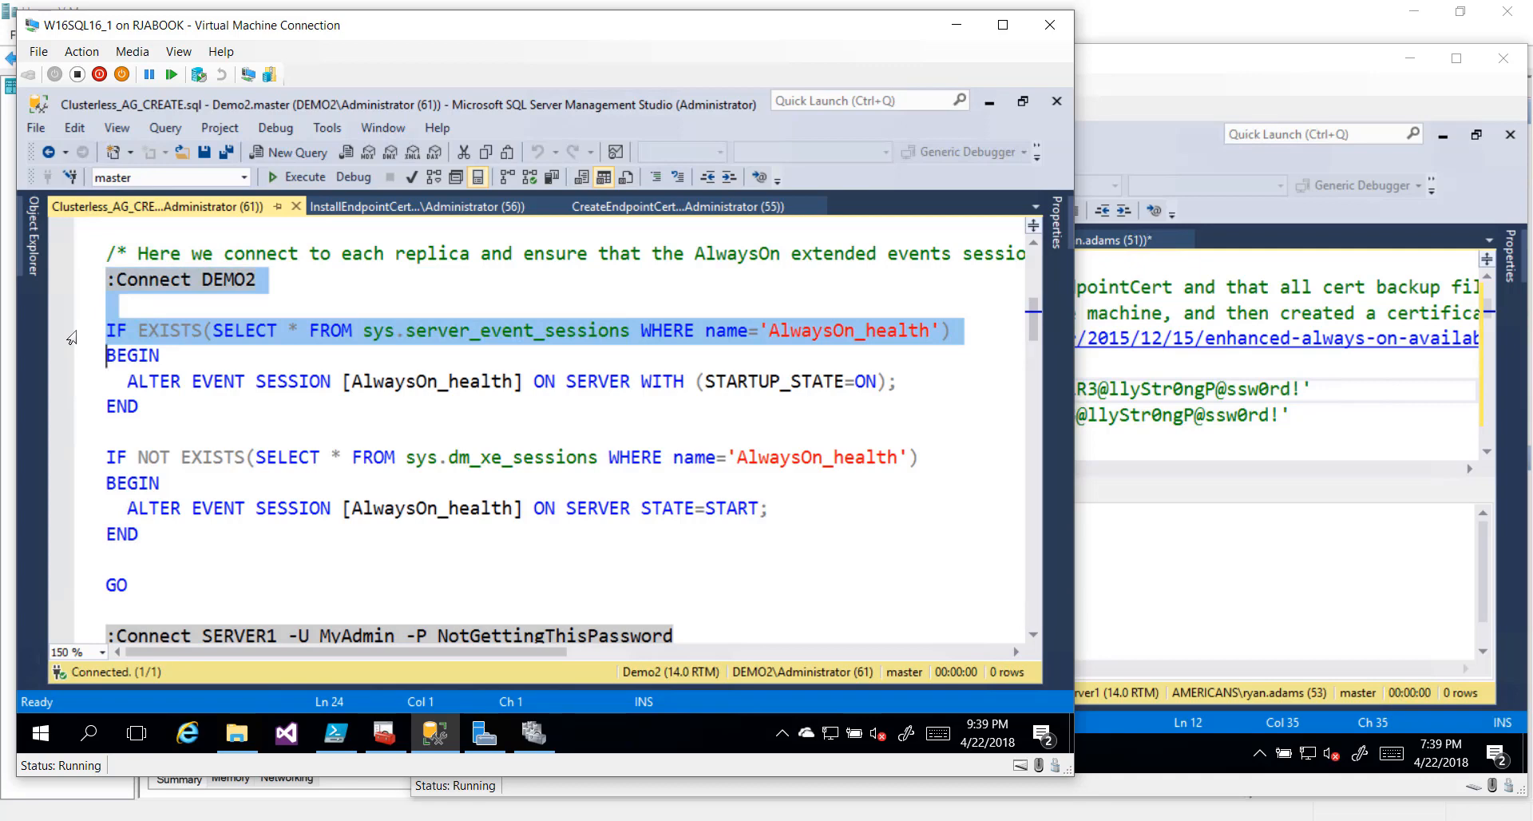
{"action": "left_click_drag", "start_coordinate": [72, 338], "coordinate": [80, 589]}
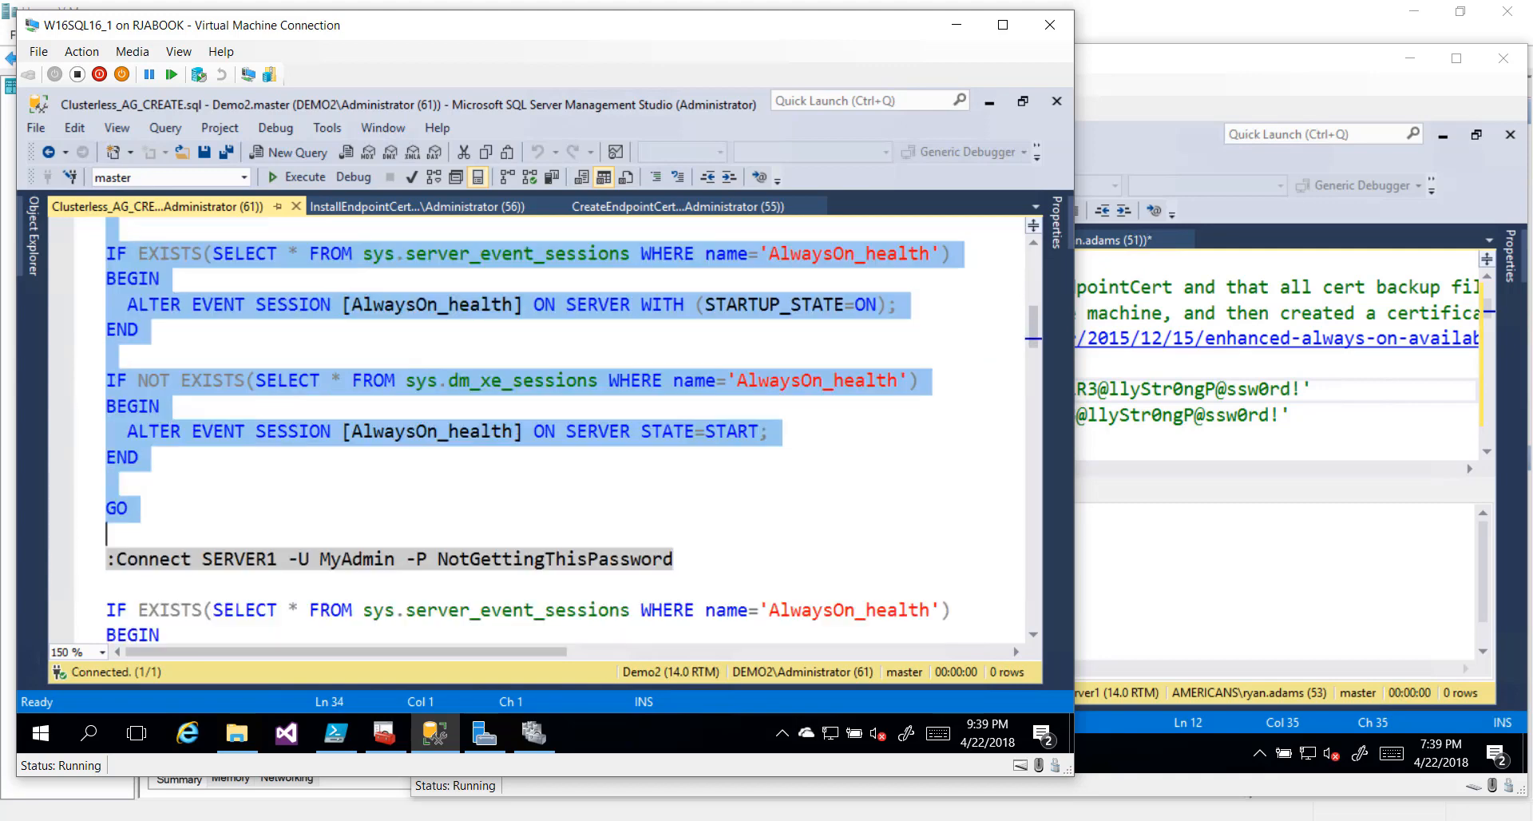
{"action": "scroll", "coordinate": [84, 588], "scroll_direction": "down", "scroll_amount": 4}
{"action": "scroll", "coordinate": [84, 588], "scroll_direction": "down", "scroll_amount": 1}
{"action": "key", "text": "shift+Down"}
{"action": "key", "text": "shift+Down"}
{"action": "key", "text": "shift+Down"}
{"action": "key", "text": "shift+Down"}
{"action": "key", "text": "shift+Down"}
{"action": "key", "text": "shift+Down"}
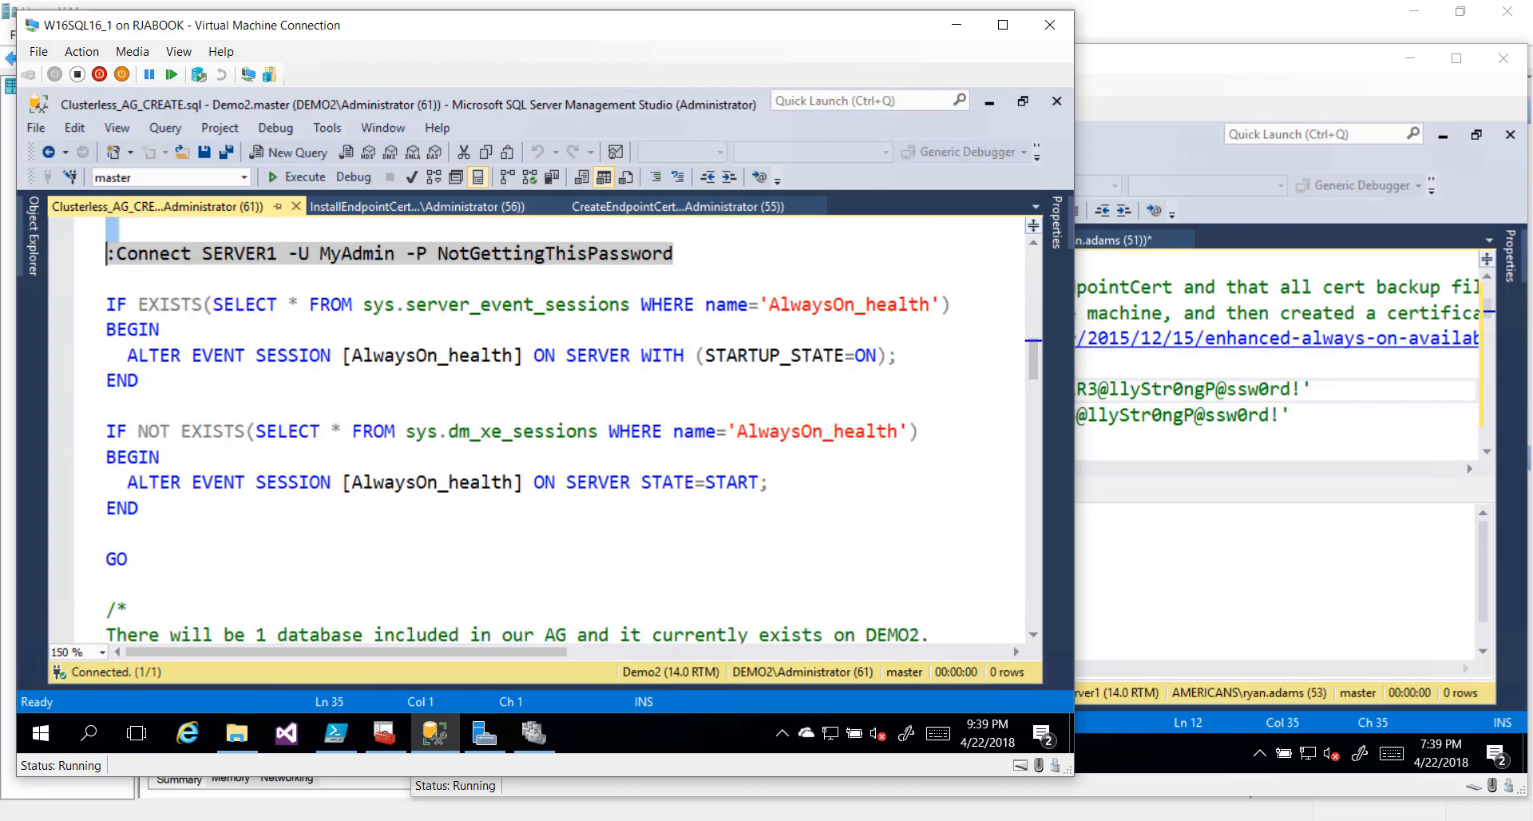
{"action": "key", "text": "shift+Down"}
{"action": "key", "text": "shift+Down"}
{"action": "key", "text": "shift+Down"}
{"action": "key", "text": "shift+Down"}
{"action": "key", "text": "shift+Down"}
{"action": "key", "text": "shift+Down"}
{"action": "key", "text": "shift+Down"}
{"action": "key", "text": "shift+Down"}
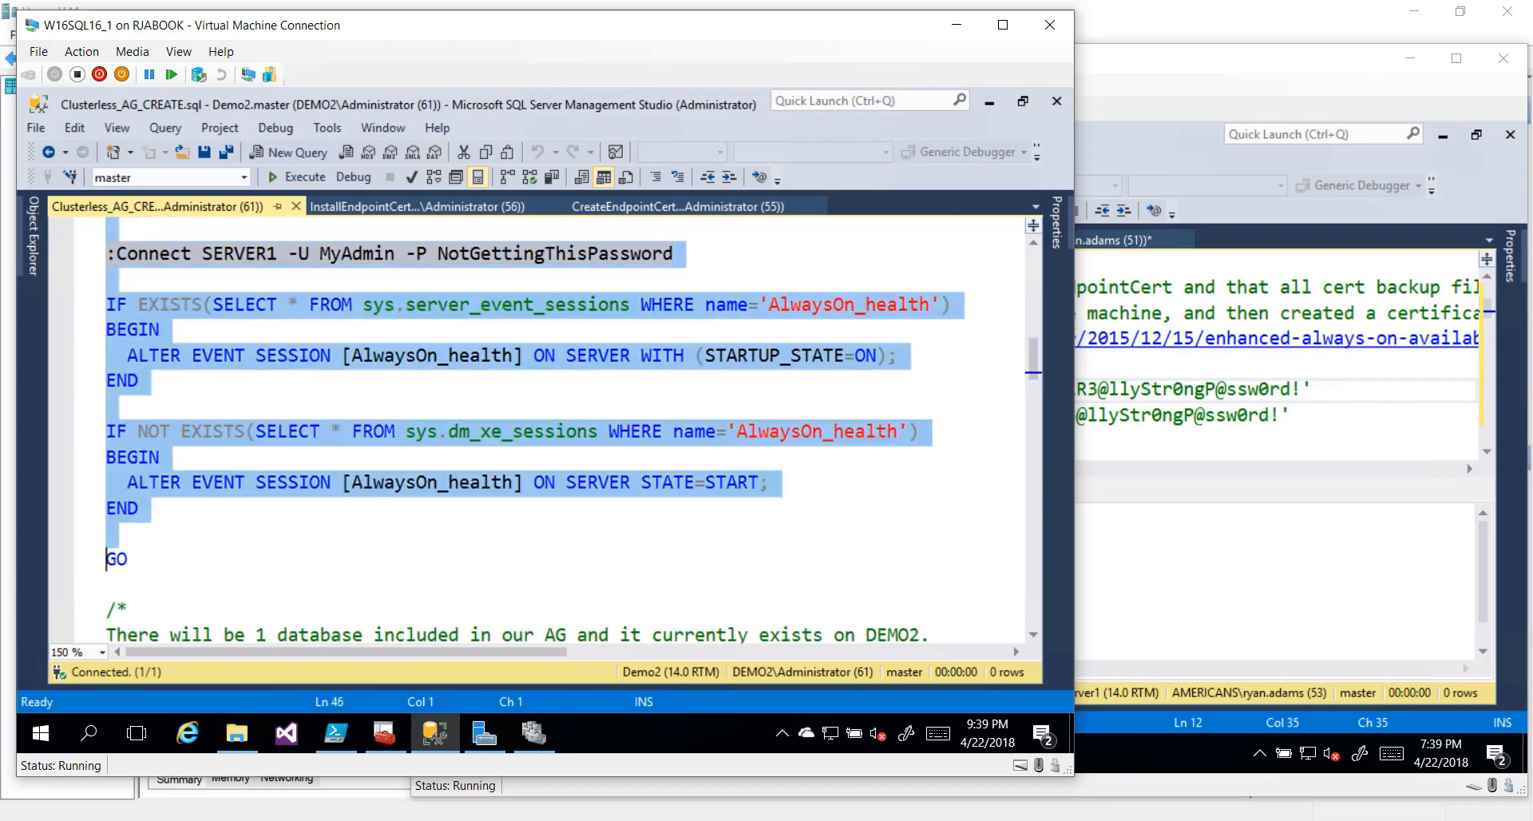
{"action": "key", "text": "F5"}
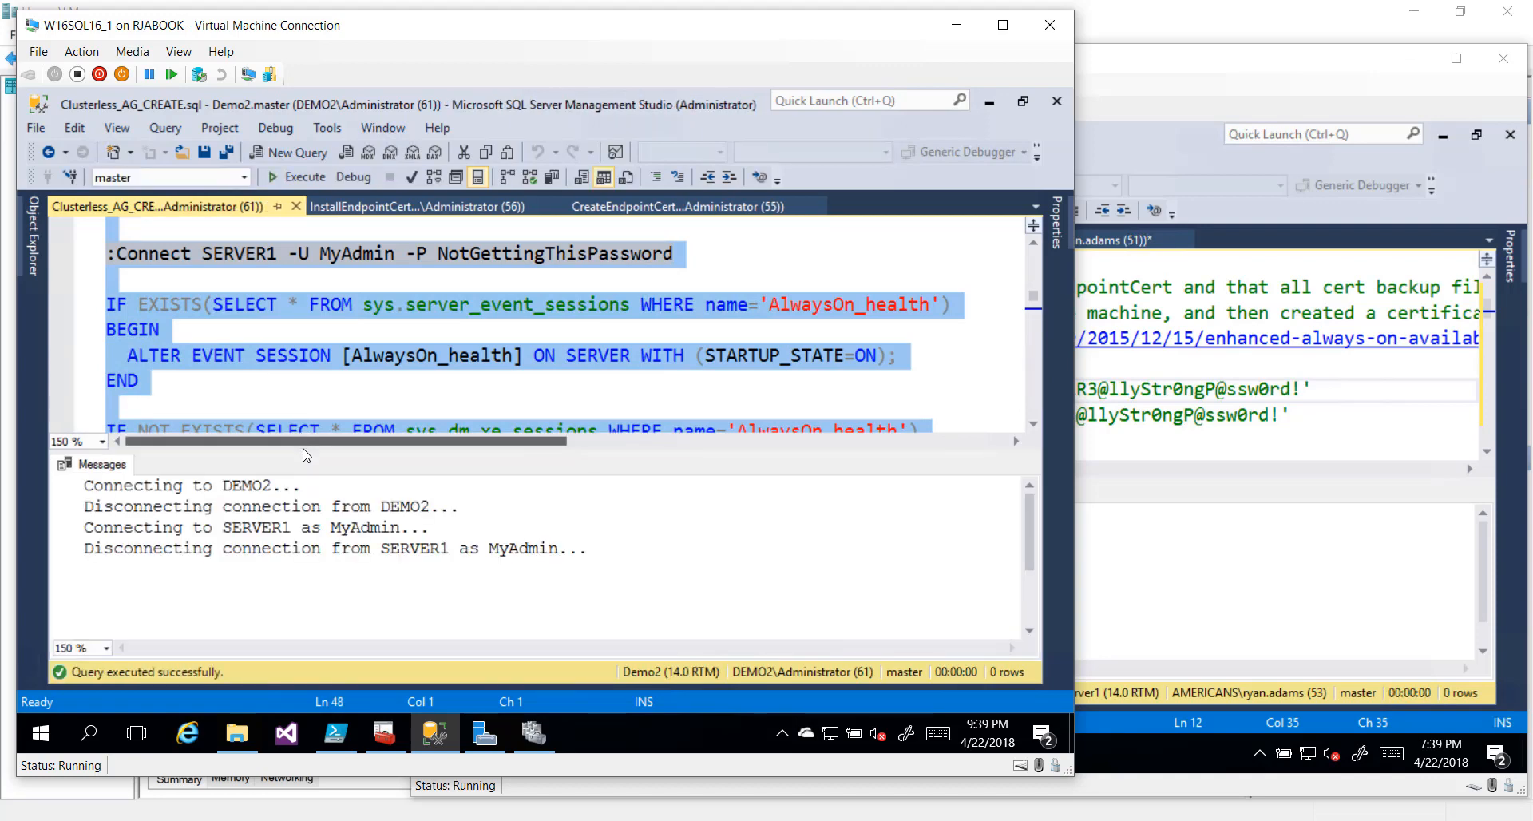
Review DEMO2's DBCC TRACEON 9567 lines in the AG script, then switch to Server1's window
{"action": "left_click_drag", "start_coordinate": [303, 450], "coordinate": [304, 514]}
{"action": "scroll", "coordinate": [559, 355], "scroll_direction": "down", "scroll_amount": 6}
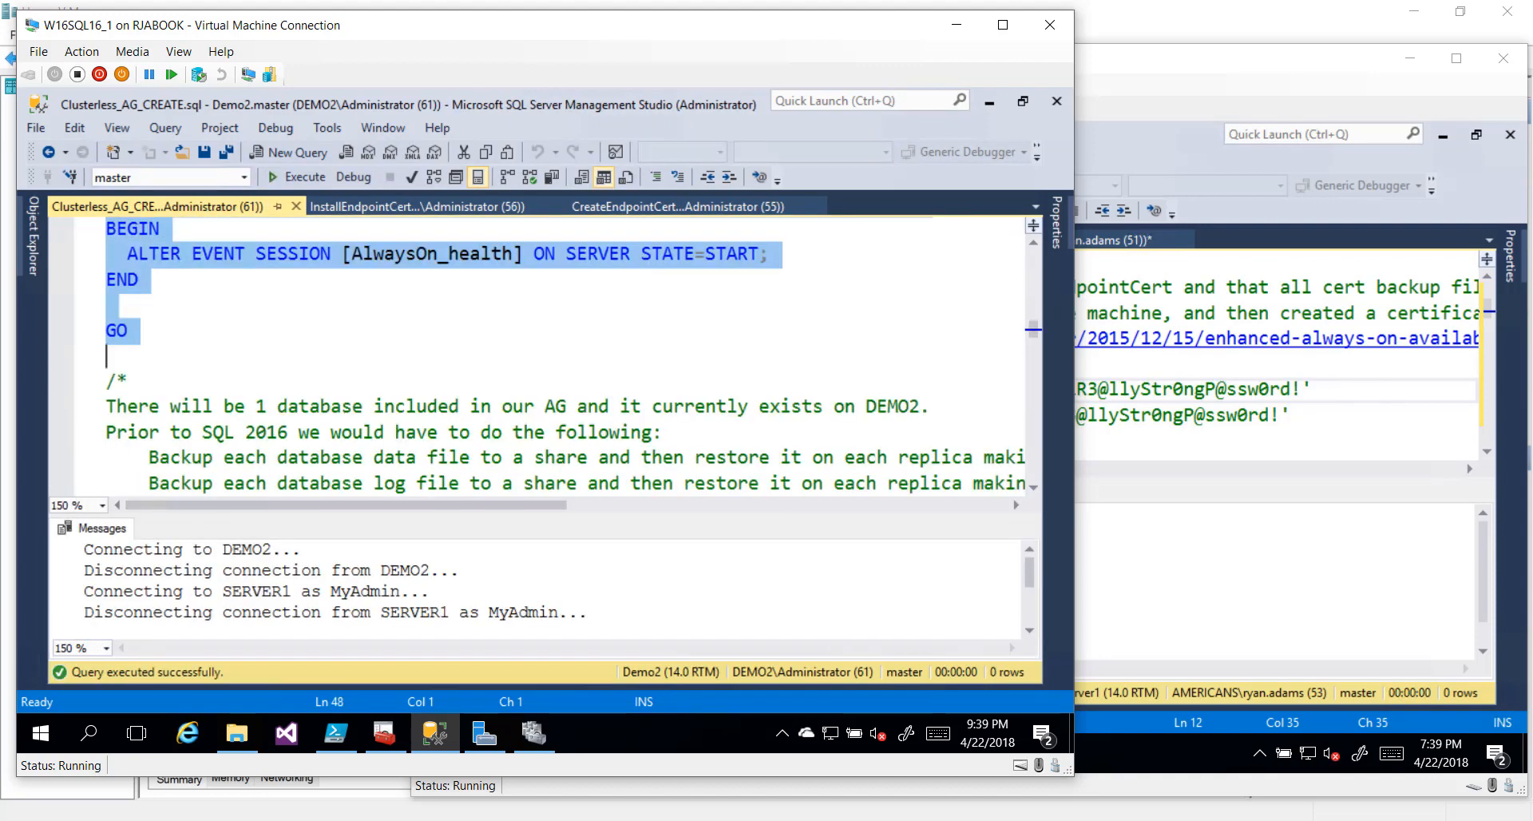
{"action": "scroll", "coordinate": [559, 355], "scroll_direction": "down", "scroll_amount": 2}
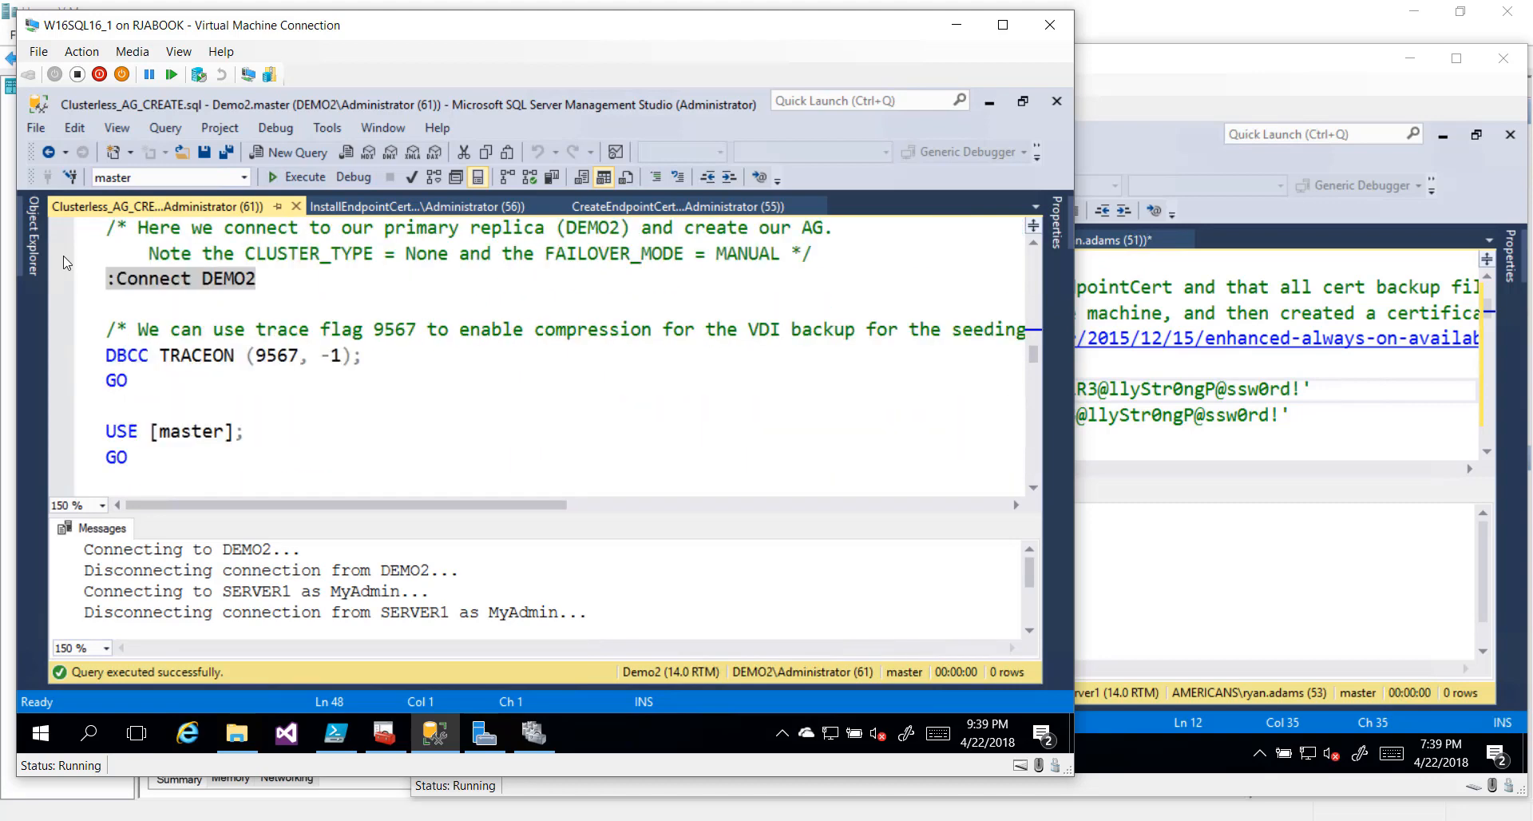
{"action": "left_click_drag", "start_coordinate": [79, 280], "coordinate": [81, 383]}
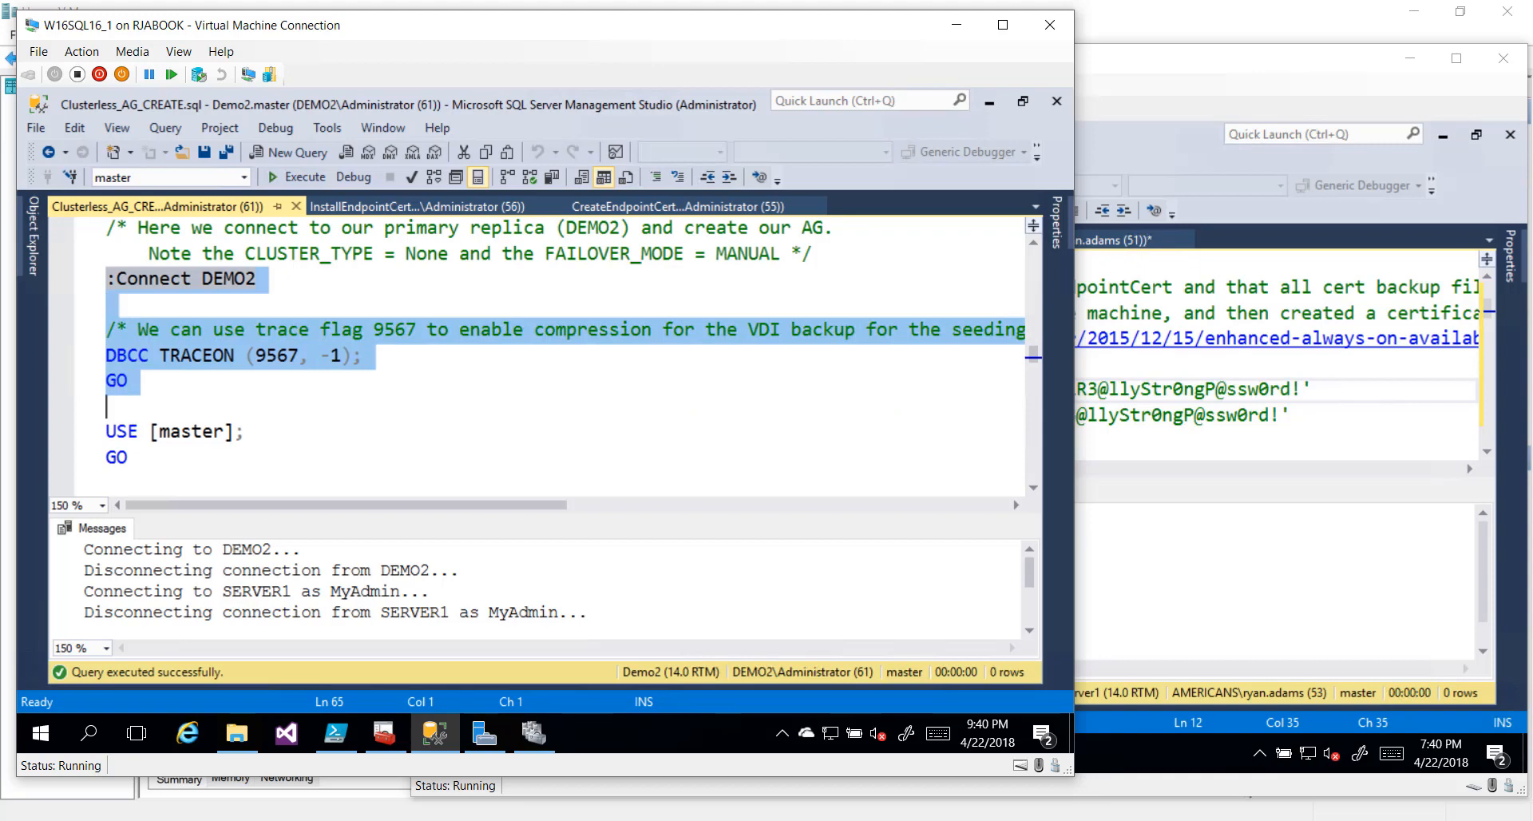
{"action": "scroll", "coordinate": [558, 355], "scroll_direction": "down", "scroll_amount": 1}
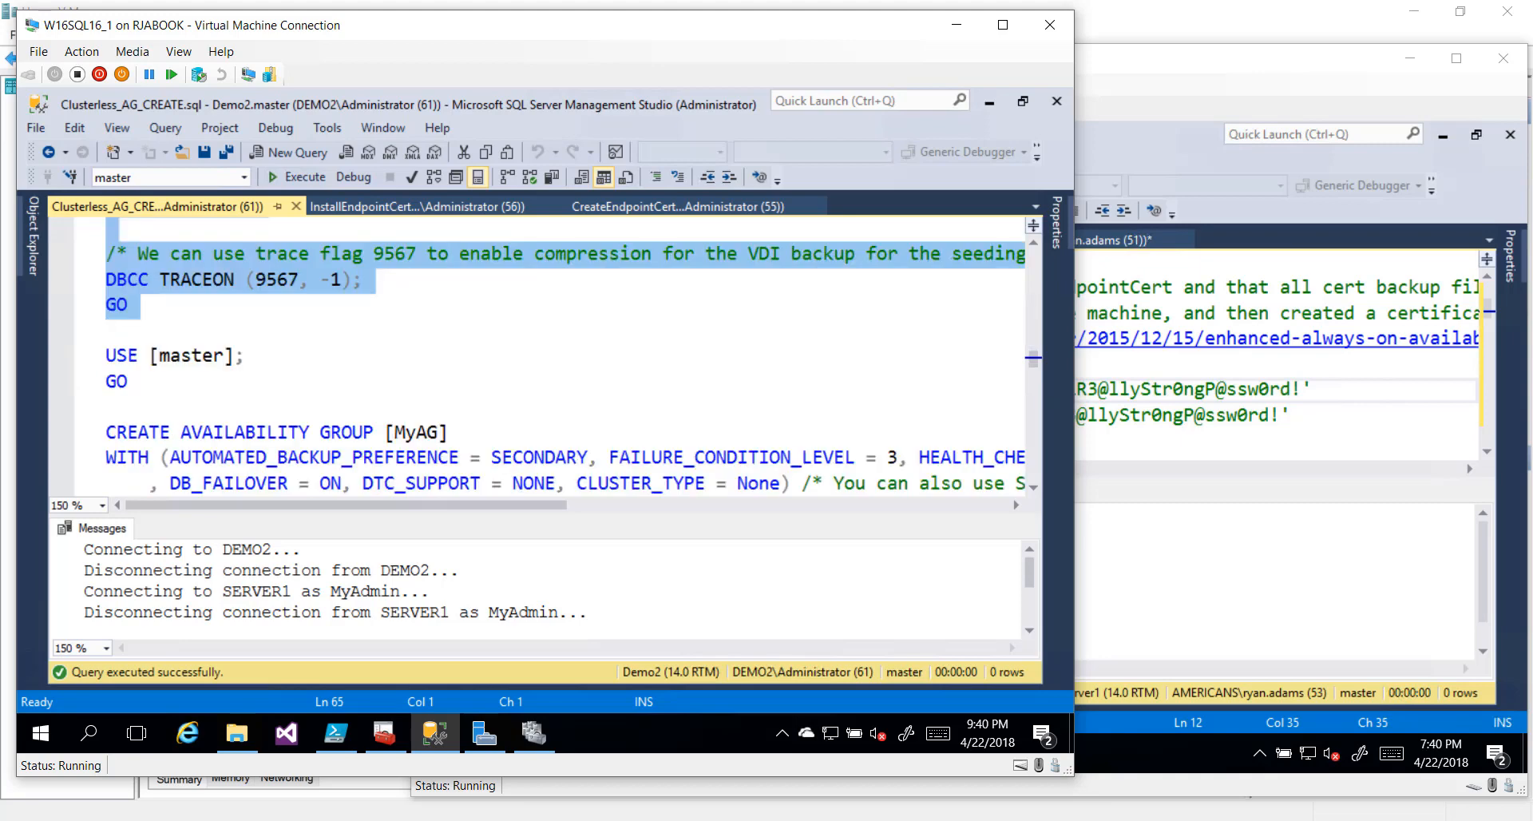
{"action": "left_click", "coordinate": [1130, 68]}
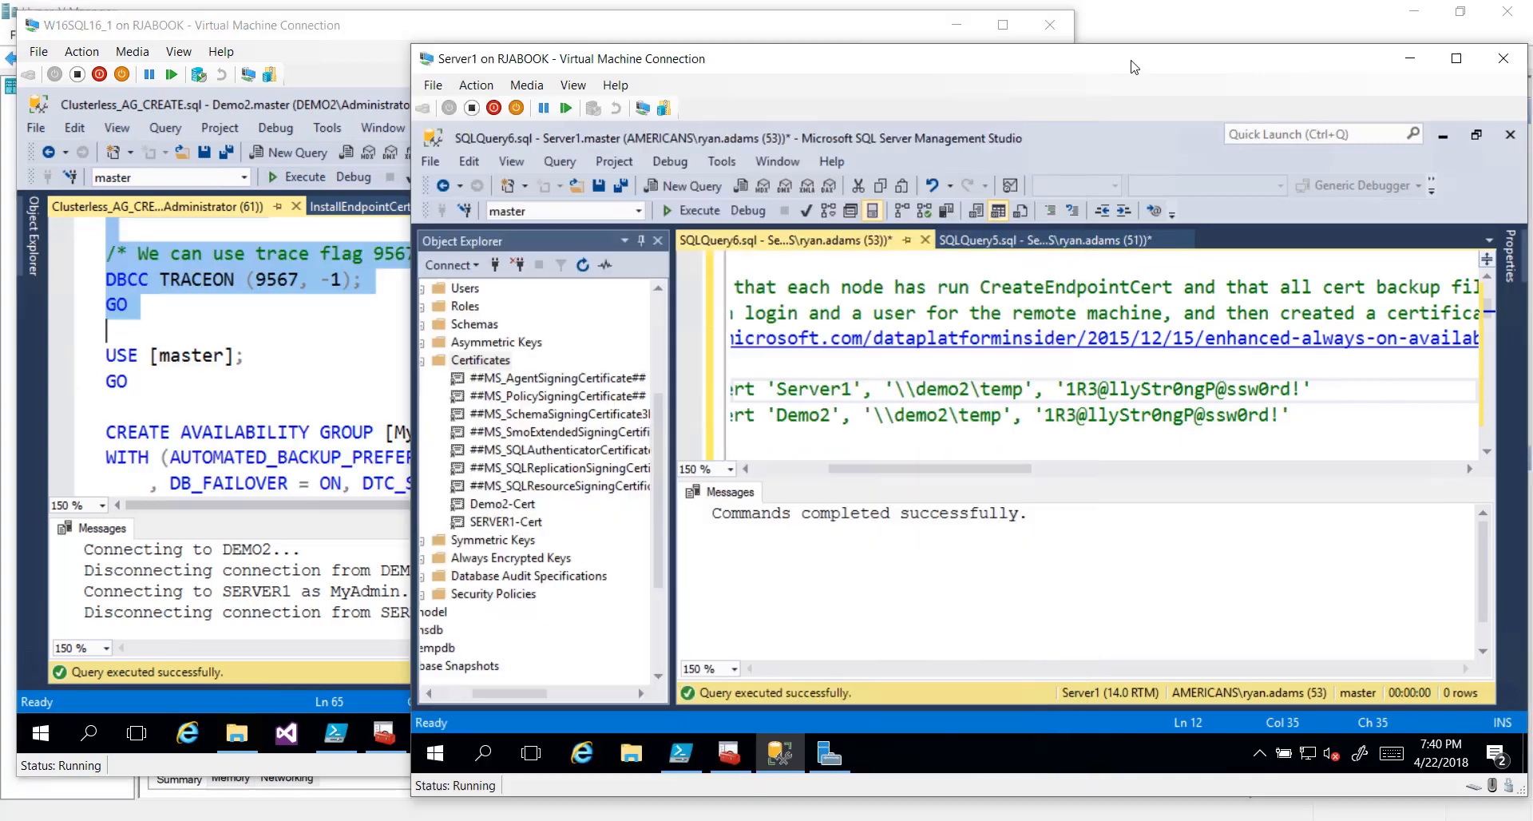
Refresh Server1's Databases folder to confirm no user databases, then return to DEMO2's window
{"action": "left_click", "coordinate": [654, 309]}
{"action": "left_click_drag", "start_coordinate": [507, 692], "coordinate": [463, 694]}
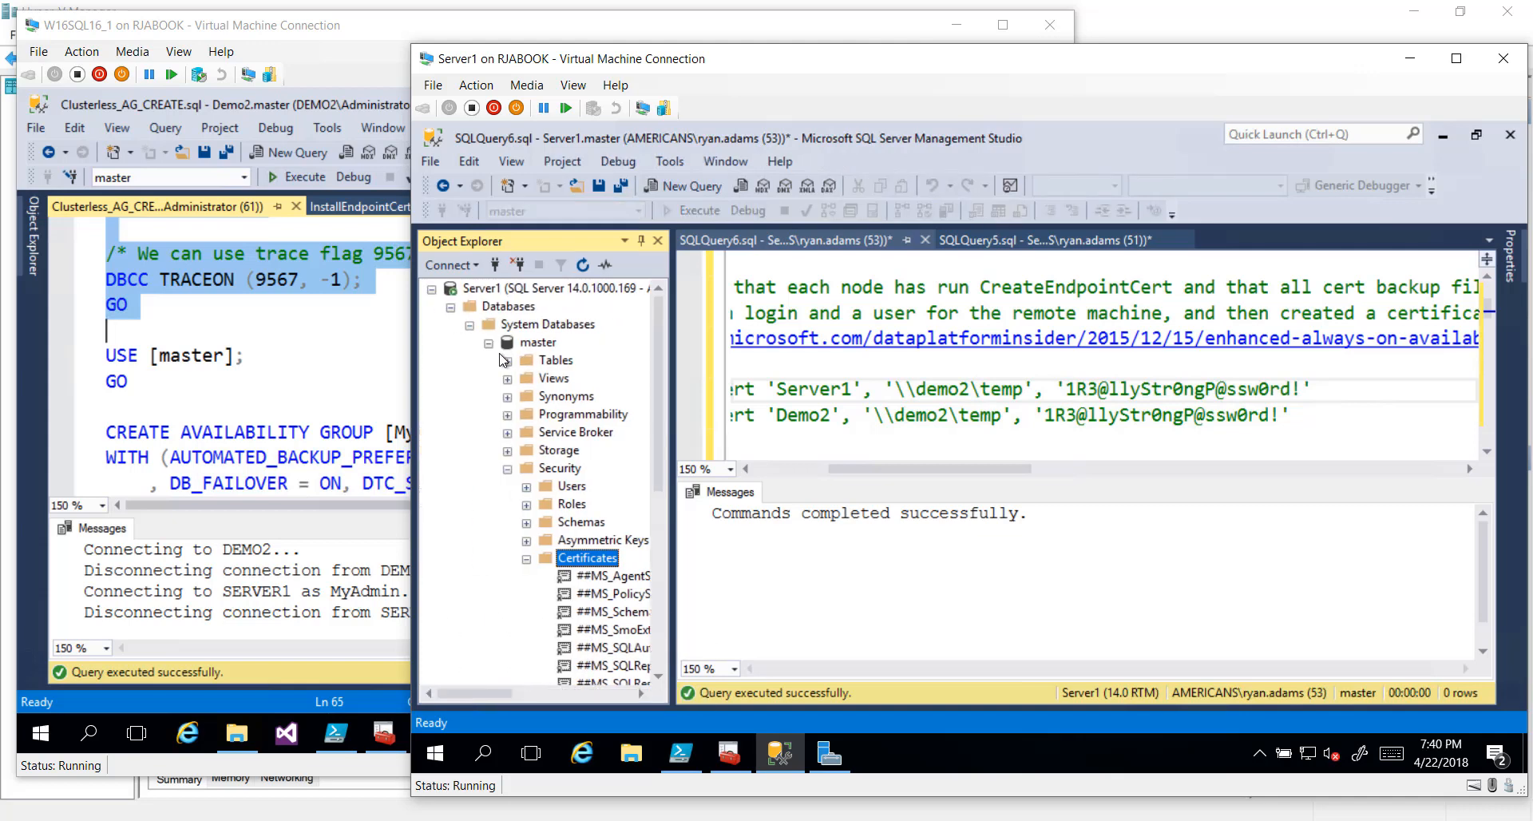
{"action": "left_click", "coordinate": [469, 324]}
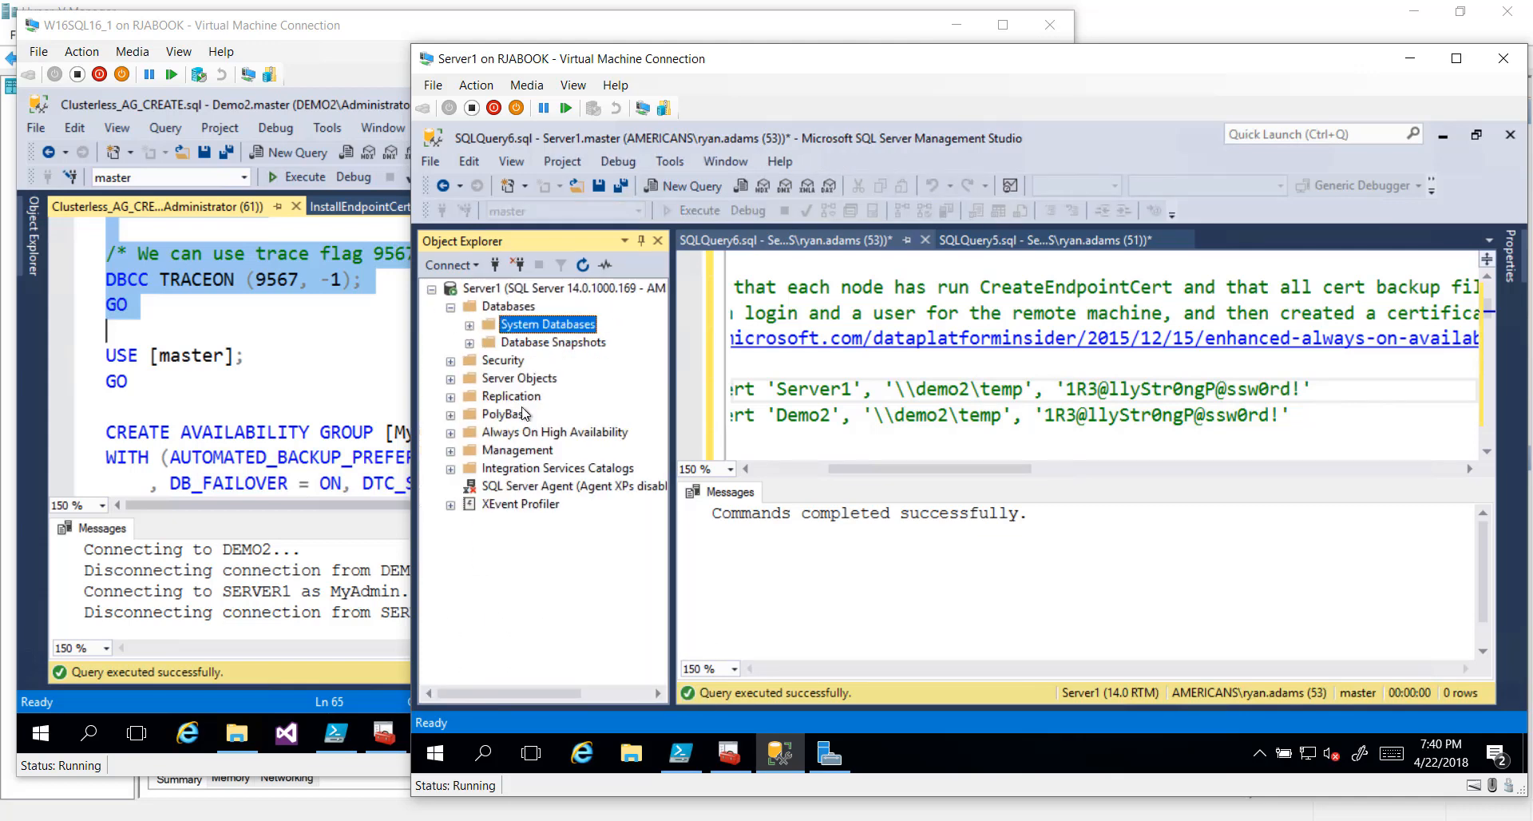
{"action": "right_click", "coordinate": [520, 307]}
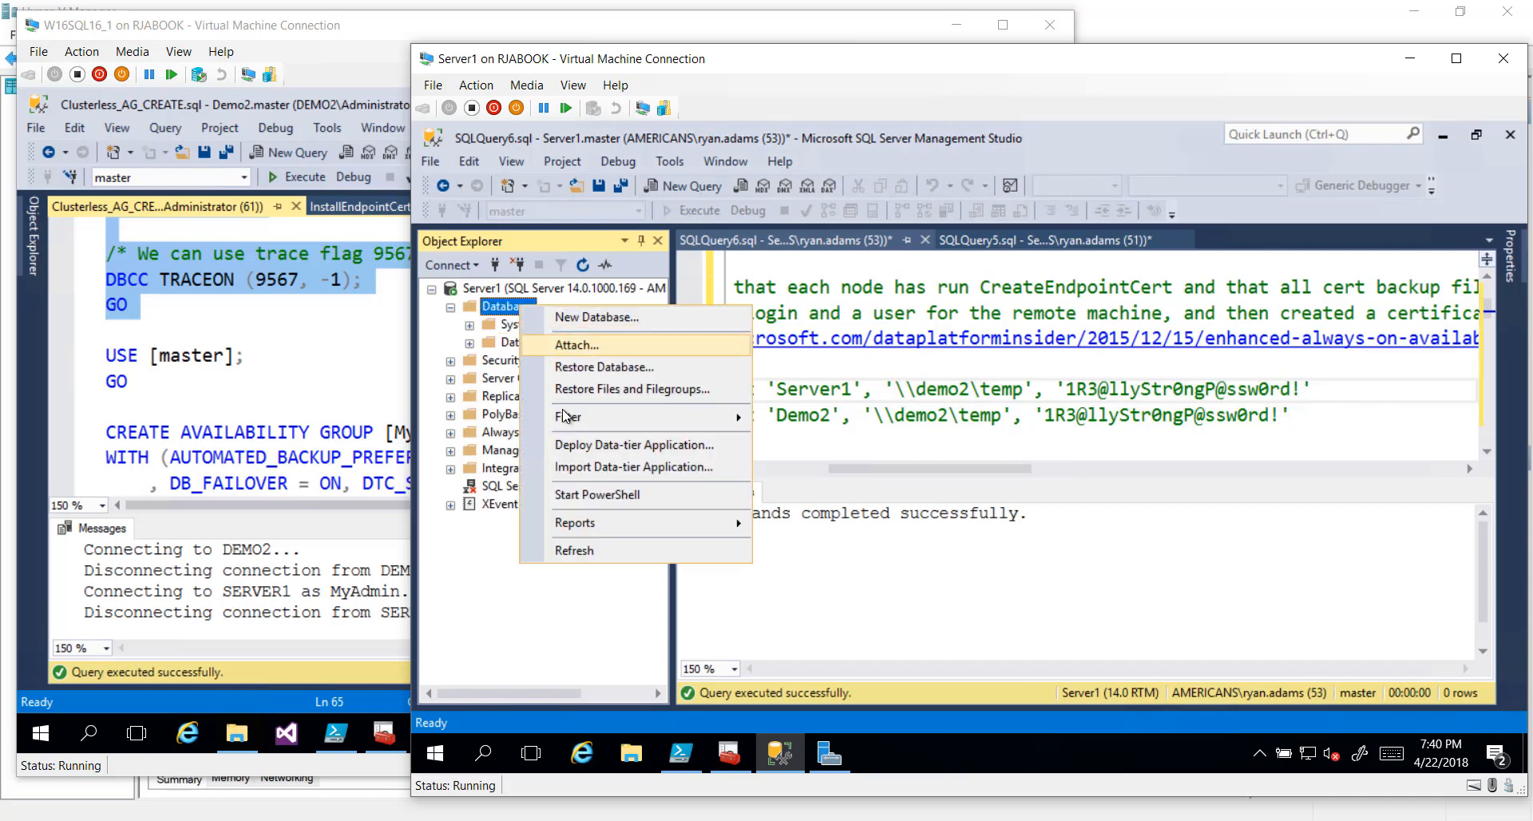
{"action": "left_click", "coordinate": [590, 550]}
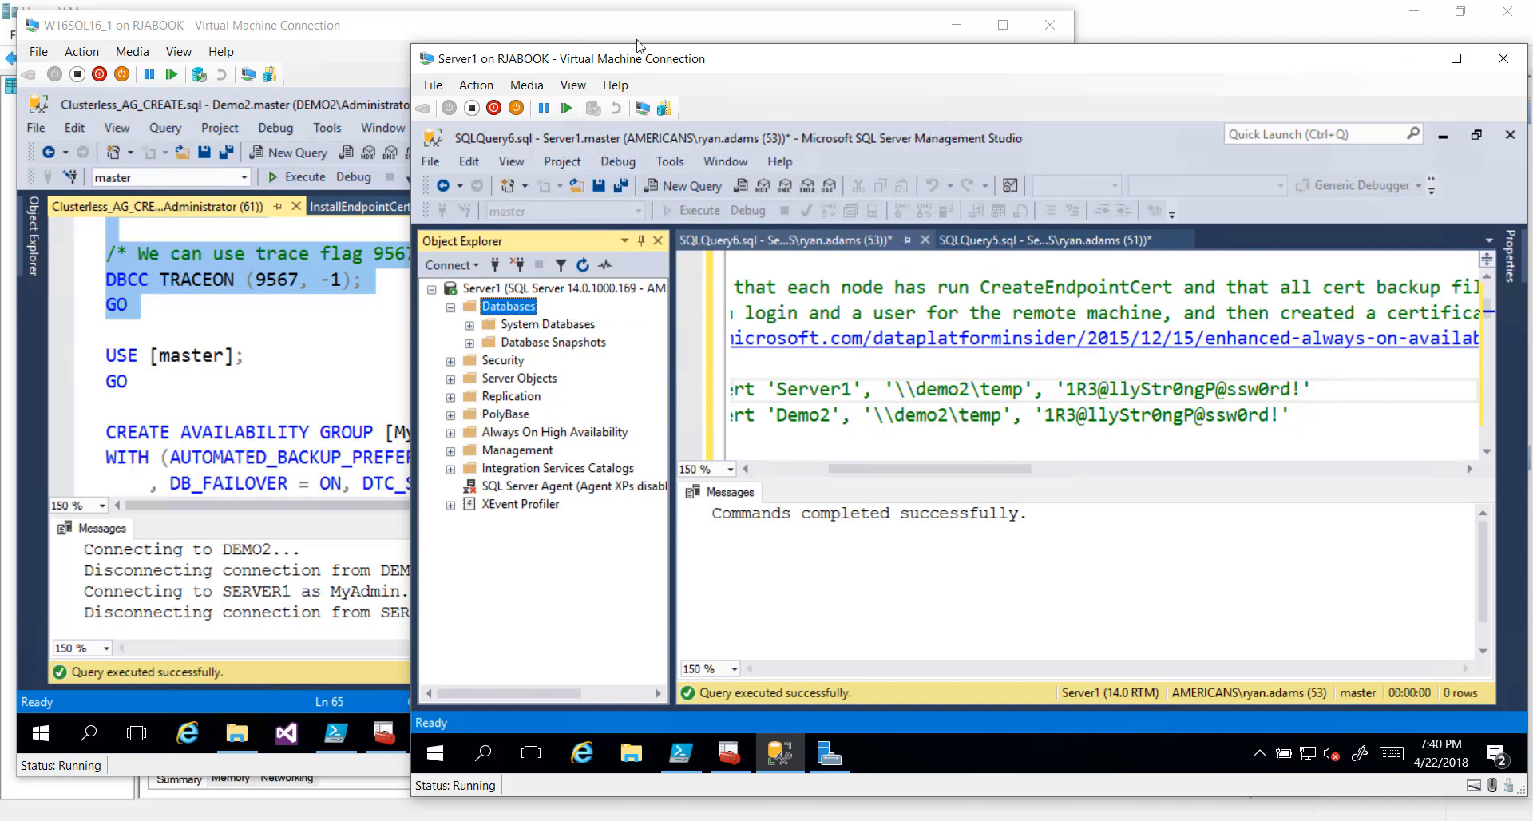
{"action": "left_click", "coordinate": [551, 38]}
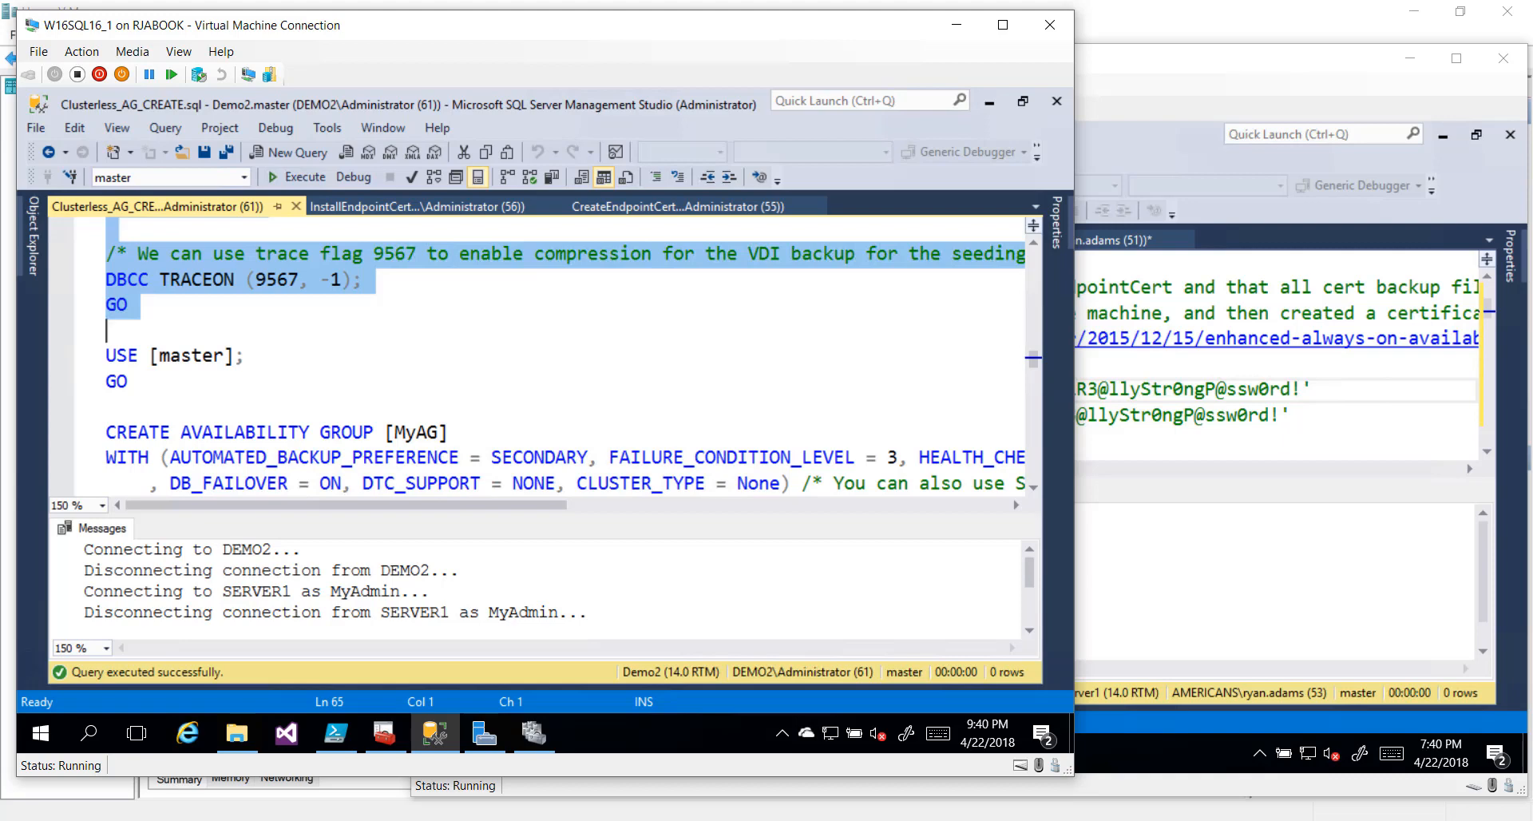
{"action": "scroll", "coordinate": [572, 362], "scroll_direction": "down", "scroll_amount": 1}
{"action": "scroll", "coordinate": [573, 362], "scroll_direction": "down", "scroll_amount": 1}
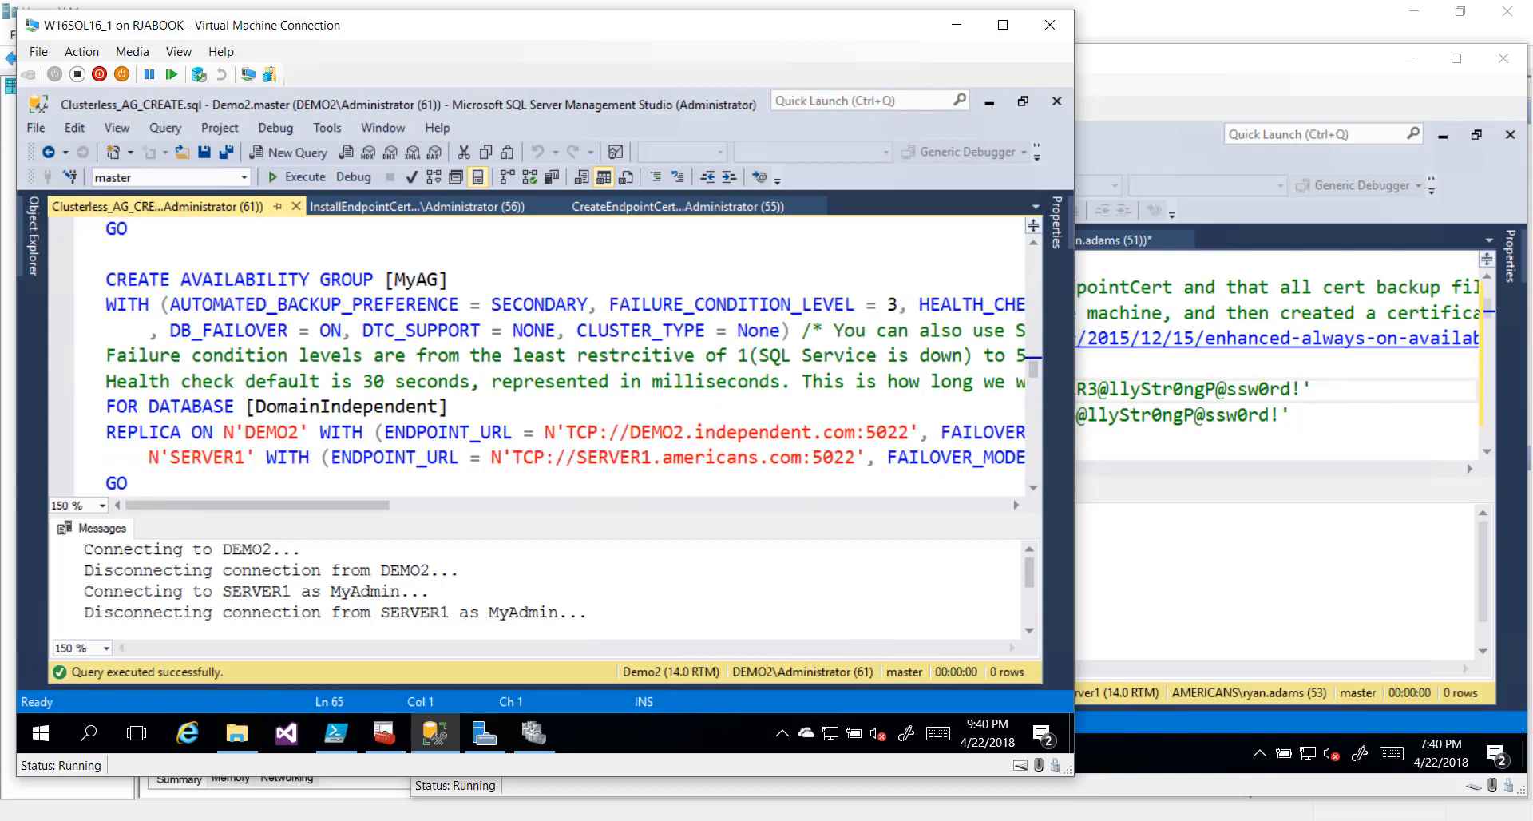
{"action": "left_click", "coordinate": [72, 281]}
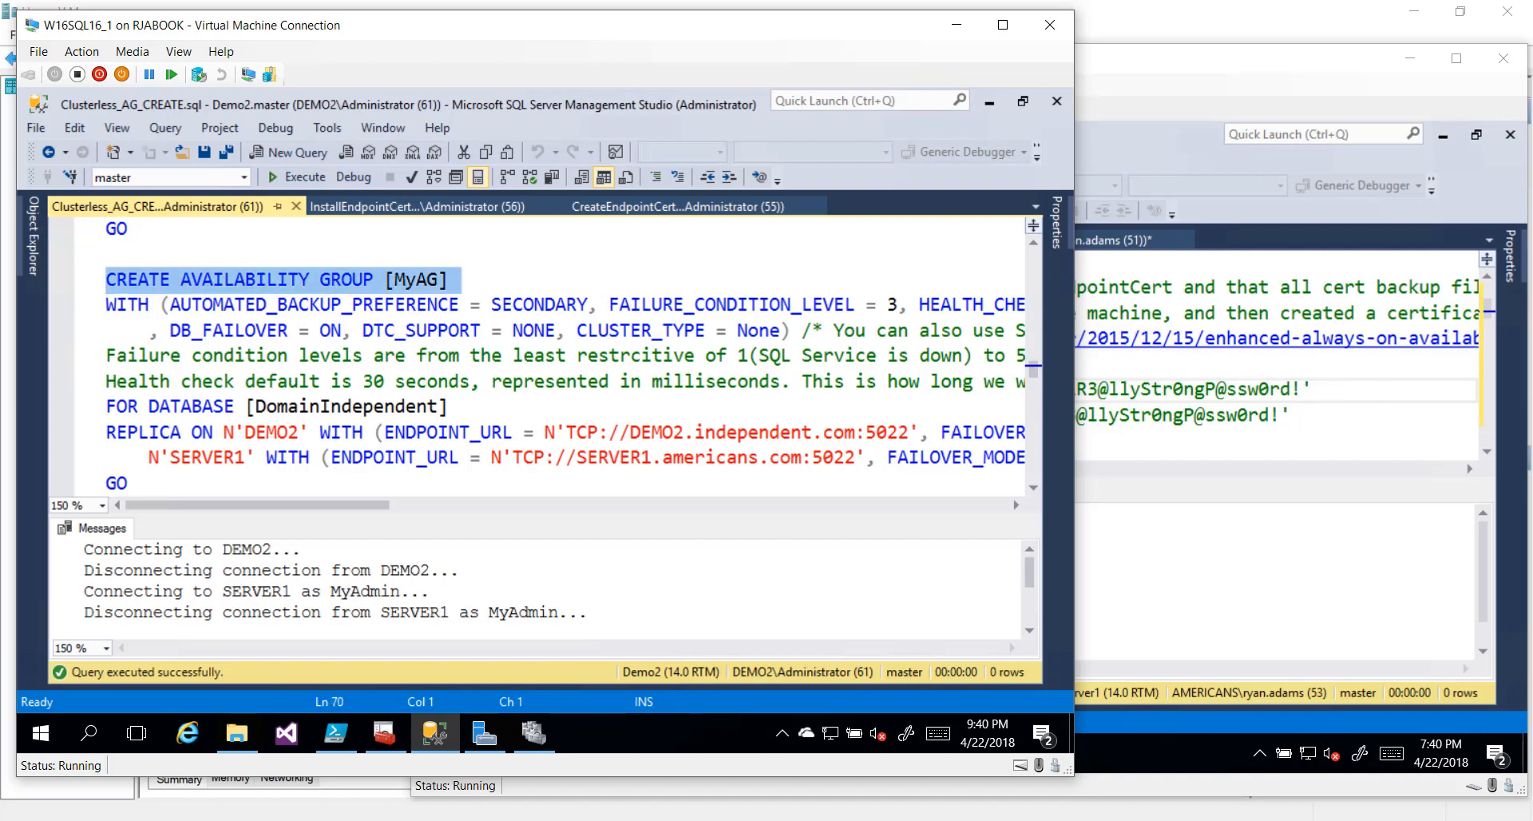
{"action": "left_click", "coordinate": [256, 357]}
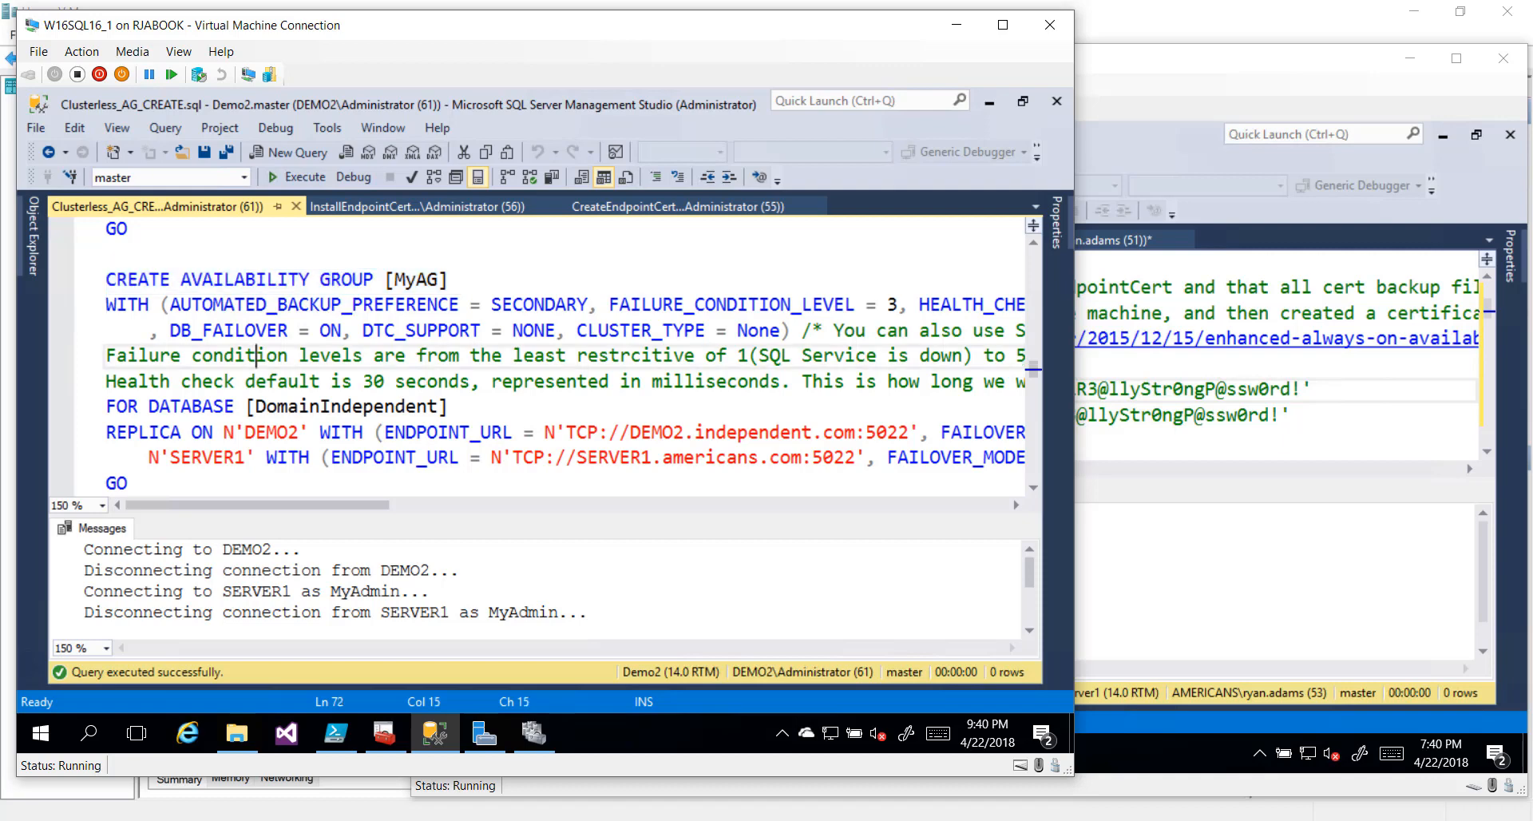
{"action": "key", "text": "Up"}
{"action": "key", "text": "Up"}
{"action": "key", "text": "Up"}
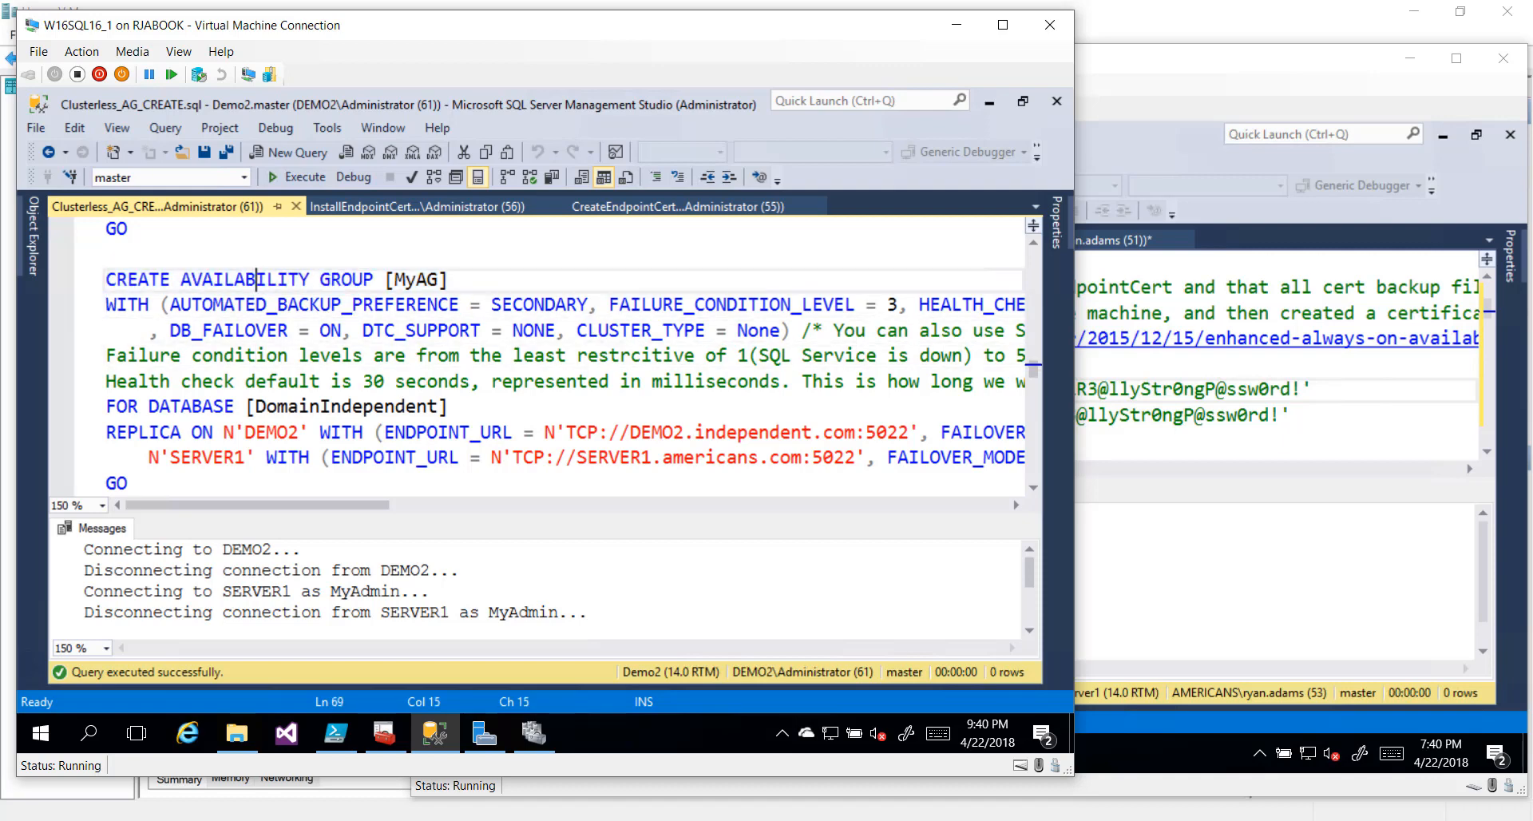
{"action": "key", "text": "Left"}
{"action": "key", "text": "Down"}
{"action": "key", "text": "Left"}
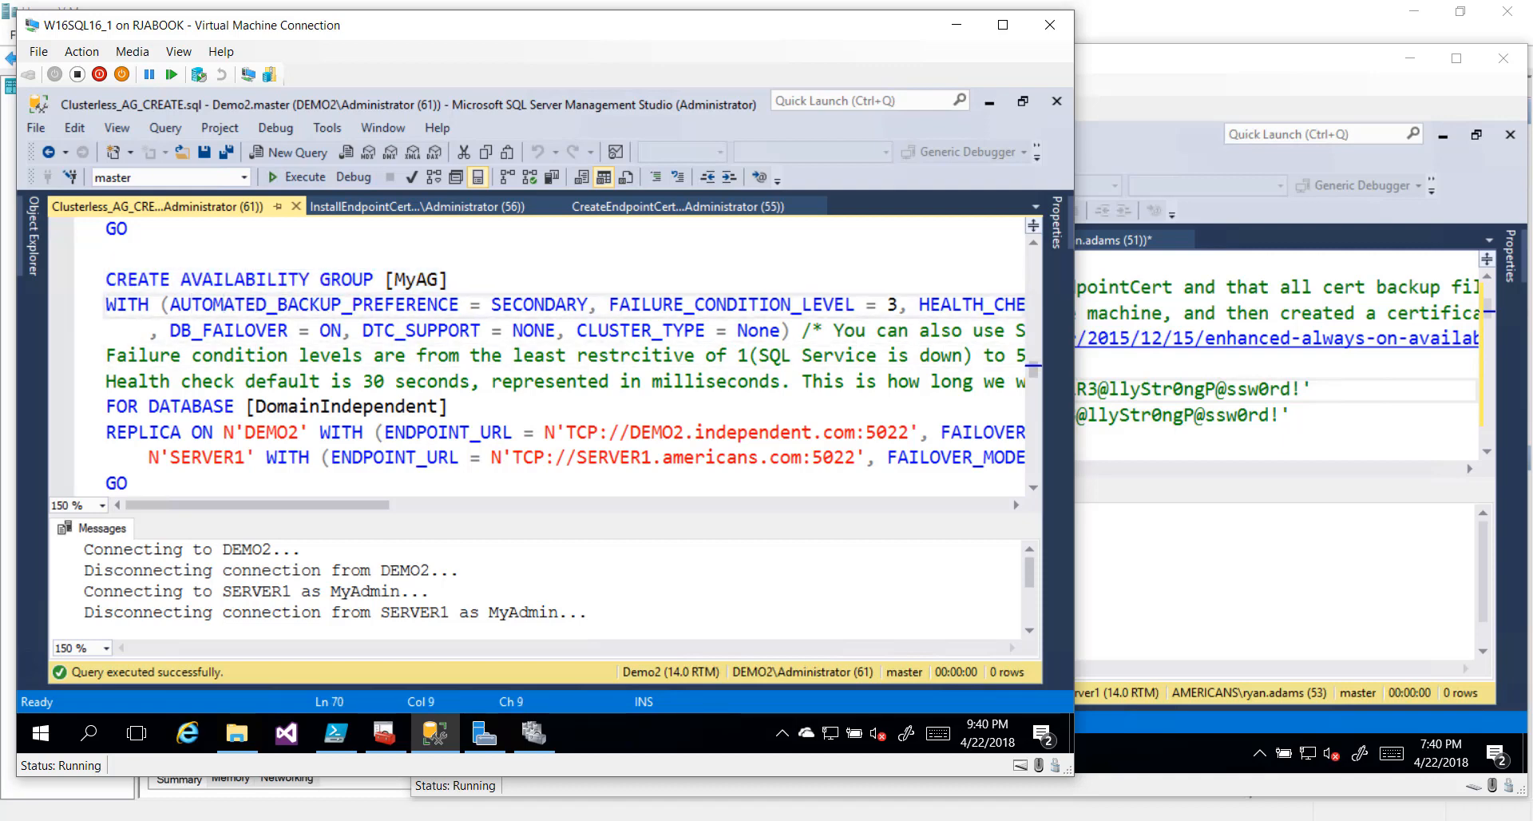
{"action": "key", "text": "Left"}
{"action": "key", "text": "Left"}
{"action": "key", "text": "shift+Right"}
{"action": "key", "text": "shift+Right"}
{"action": "key", "text": "shift+Right"}
{"action": "key", "text": "shift+Right"}
{"action": "key", "text": "shift+Right"}
{"action": "key", "text": "shift+Right"}
{"action": "key", "text": "shift+Right"}
{"action": "key", "text": "shift+Right"}
{"action": "key", "text": "shift+Right"}
{"action": "key", "text": "shift+Right"}
{"action": "key", "text": "shift+Right"}
{"action": "key", "text": "shift+Right"}
{"action": "key", "text": "shift+Right"}
{"action": "key", "text": "shift+Right"}
{"action": "key", "text": "shift+Right"}
{"action": "key", "text": "shift+Right"}
{"action": "key", "text": "shift+Right"}
{"action": "key", "text": "shift+Right"}
{"action": "key", "text": "shift+Right"}
{"action": "key", "text": "shift+Right"}
{"action": "key", "text": "shift+Right"}
{"action": "key", "text": "shift+Right"}
{"action": "key", "text": "shift+Right"}
{"action": "key", "text": "shift+Right"}
{"action": "key", "text": "shift+Right"}
{"action": "key", "text": "shift+Right"}
{"action": "key", "text": "shift+Right"}
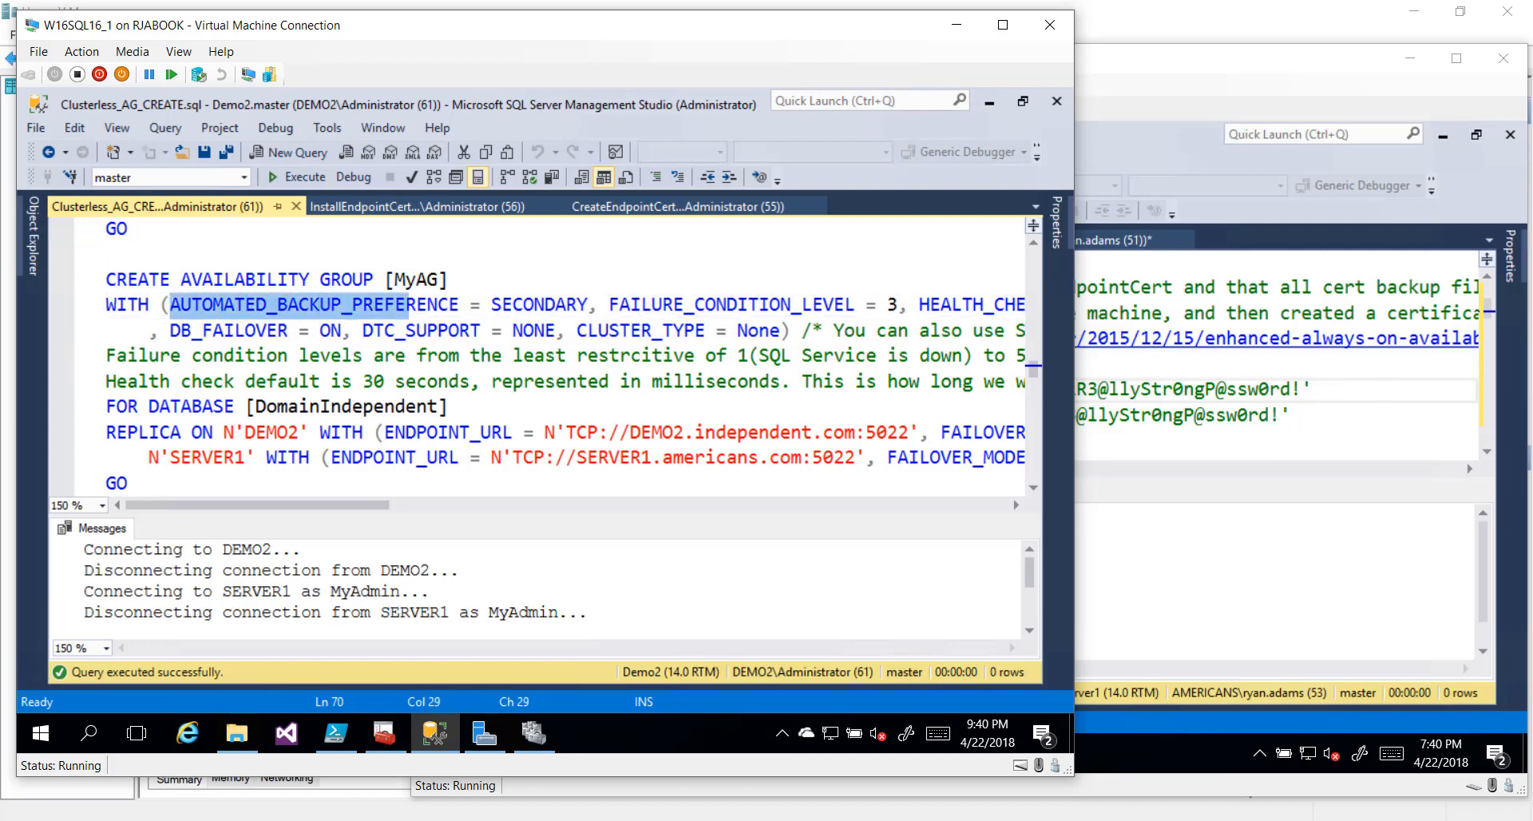
{"action": "key", "text": "Right"}
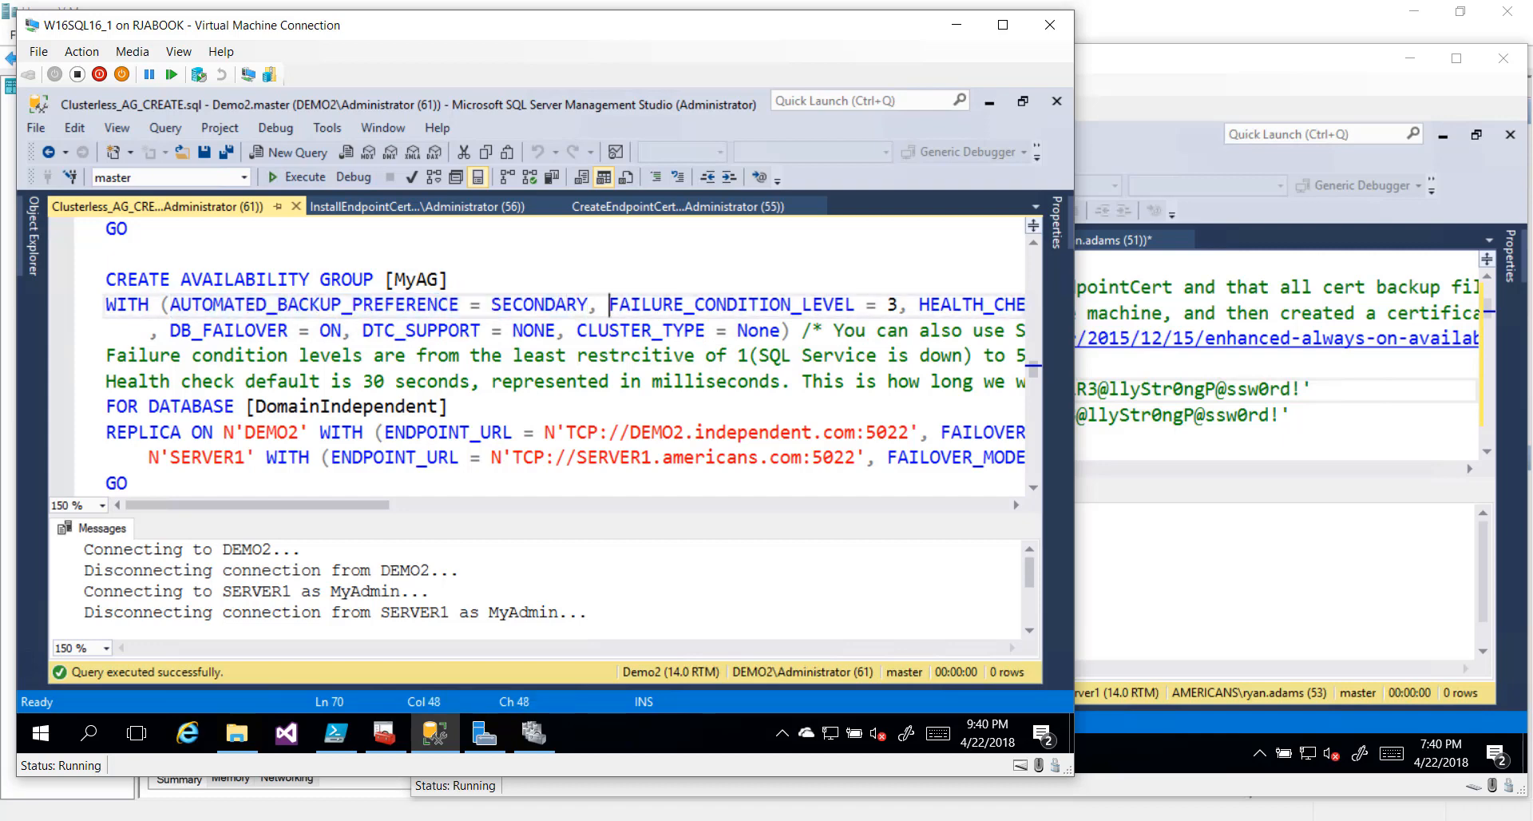
{"action": "key", "text": "shift+Right"}
{"action": "key", "text": "shift+Right"}
{"action": "key", "text": "shift+Right"}
{"action": "key", "text": "shift+Right"}
{"action": "key", "text": "shift+Right"}
{"action": "key", "text": "shift+Right"}
{"action": "key", "text": "shift+Right"}
{"action": "key", "text": "shift+Right"}
{"action": "key", "text": "shift+Right"}
{"action": "key", "text": "shift+Right"}
{"action": "key", "text": "shift+Right"}
{"action": "key", "text": "shift+Right"}
{"action": "key", "text": "shift+Right"}
{"action": "key", "text": "shift+Right"}
{"action": "key", "text": "shift+Right"}
{"action": "key", "text": "shift+Right"}
{"action": "key", "text": "shift+Right"}
{"action": "key", "text": "shift+Right"}
{"action": "key", "text": "shift+Right"}
{"action": "key", "text": "shift+Right"}
{"action": "key", "text": "Right"}
{"action": "key", "text": "Right"}
{"action": "key", "text": "shift+End"}
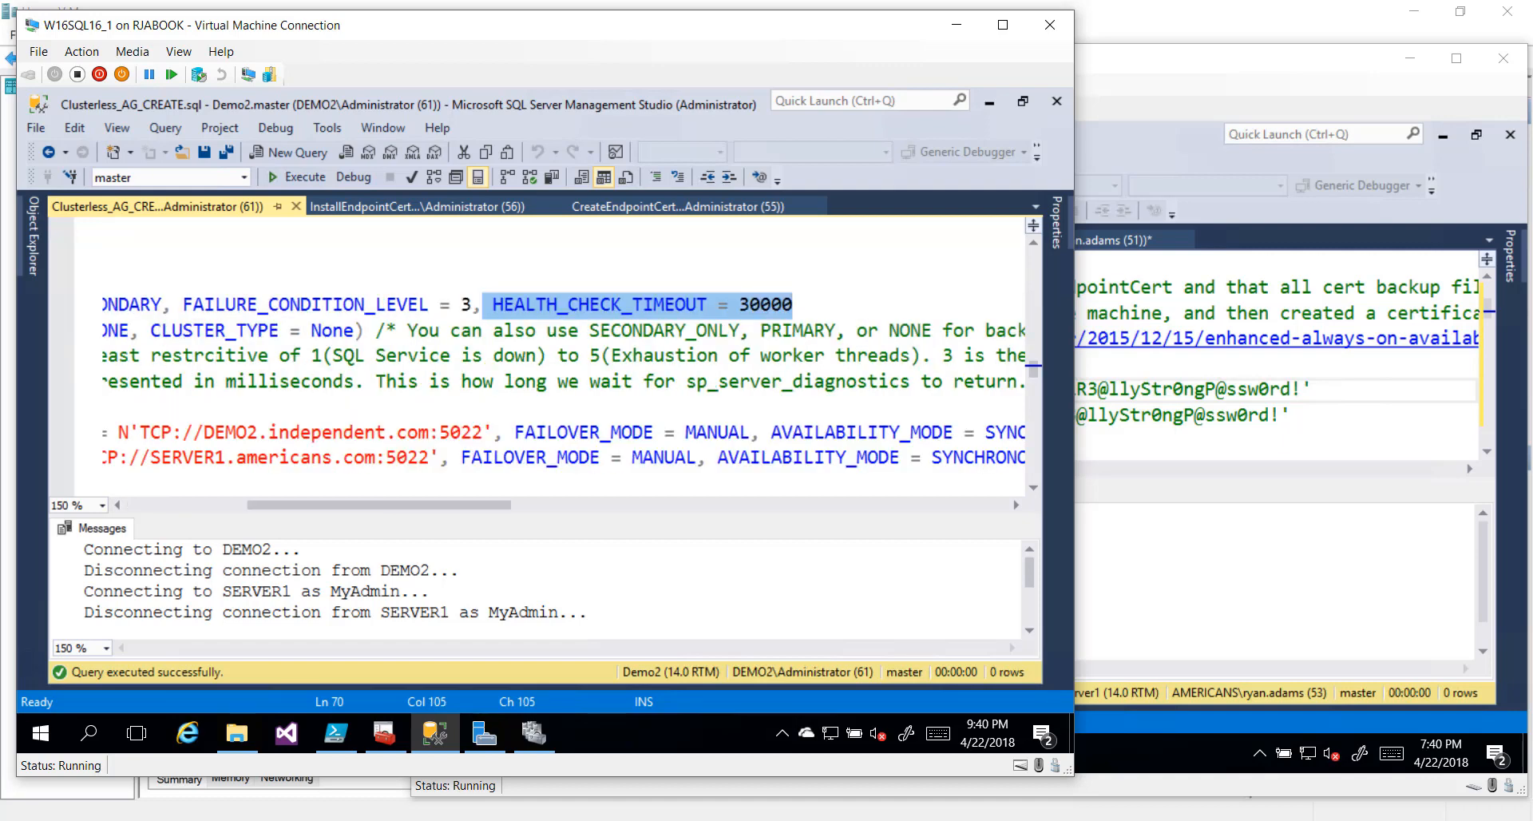
{"action": "key", "text": "Home"}
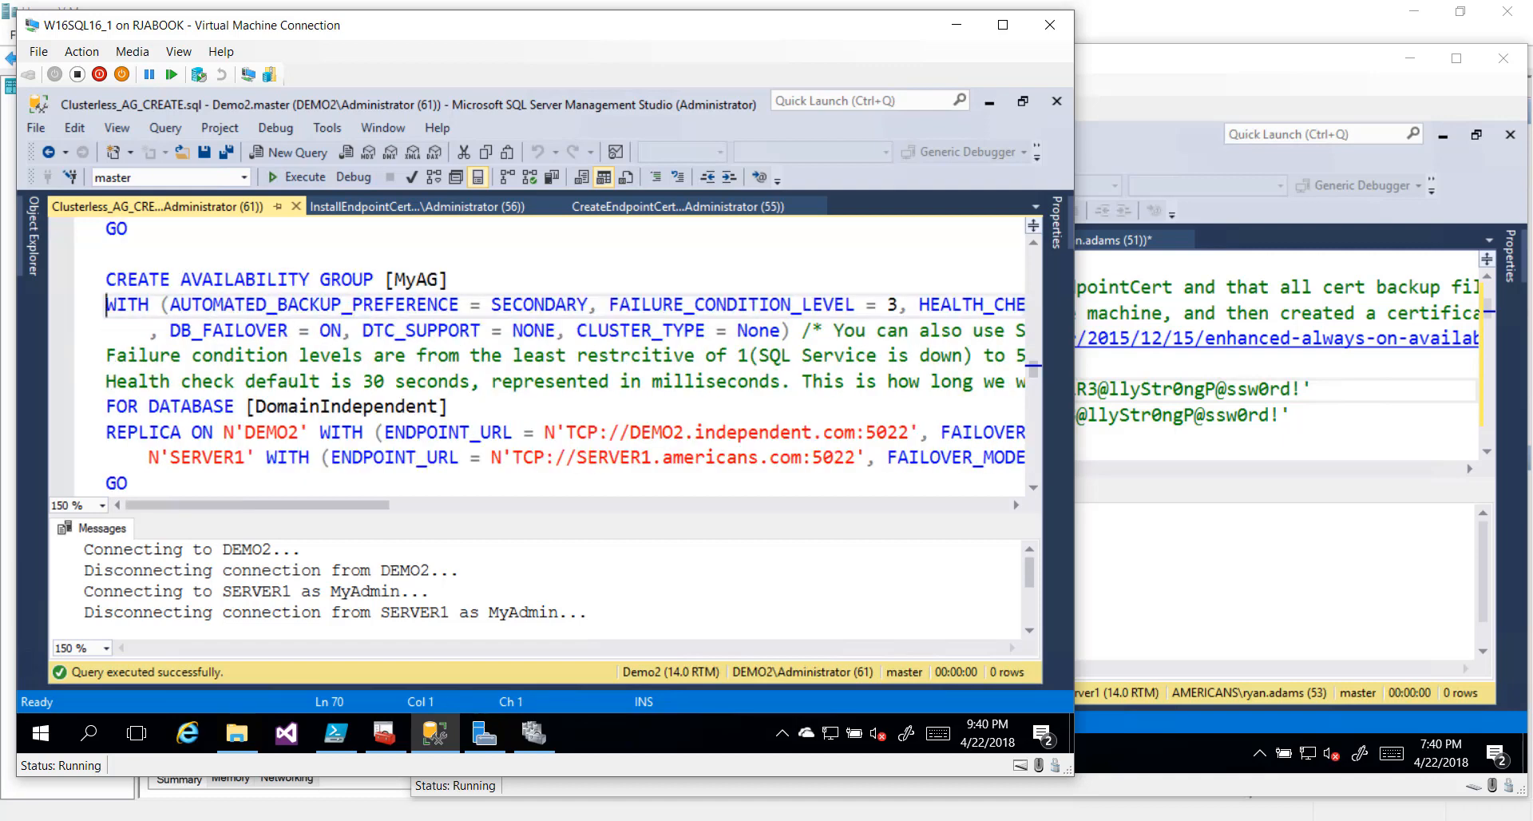
{"action": "key", "text": "Down"}
{"action": "key", "text": "Right"}
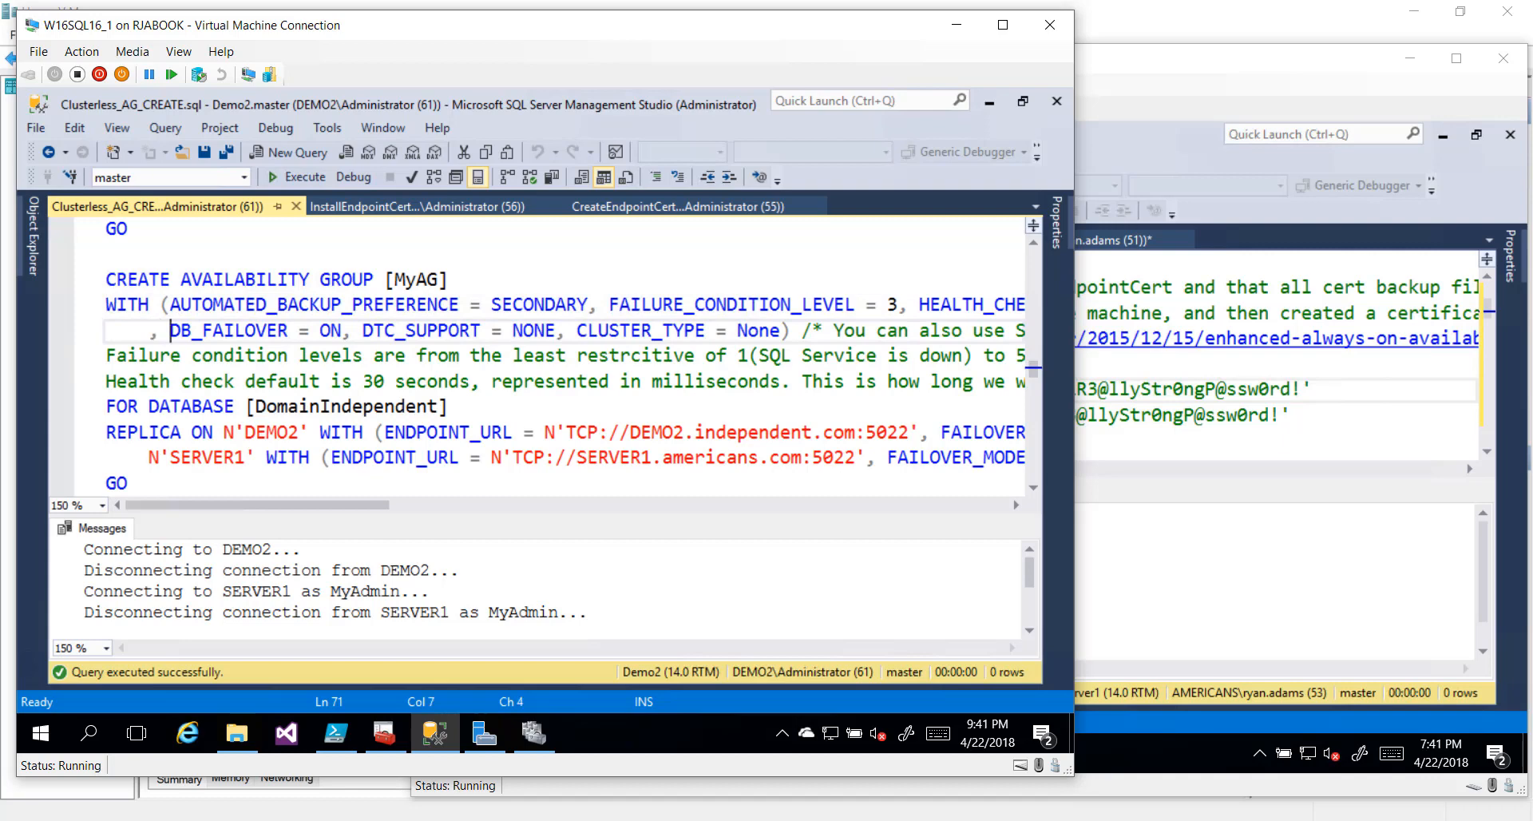
{"action": "key", "text": "shift+Right"}
{"action": "key", "text": "shift+Right"}
{"action": "key", "text": "shift+Right"}
{"action": "key", "text": "shift+Right"}
{"action": "key", "text": "shift+Right"}
{"action": "key", "text": "shift+Right"}
{"action": "key", "text": "shift+Right"}
{"action": "key", "text": "shift+Right"}
{"action": "key", "text": "shift+Right"}
{"action": "key", "text": "shift+Right"}
{"action": "key", "text": "shift+Right"}
{"action": "key", "text": "shift+Right"}
{"action": "key", "text": "shift+Right"}
{"action": "key", "text": "shift+Right"}
{"action": "key", "text": "shift+Right"}
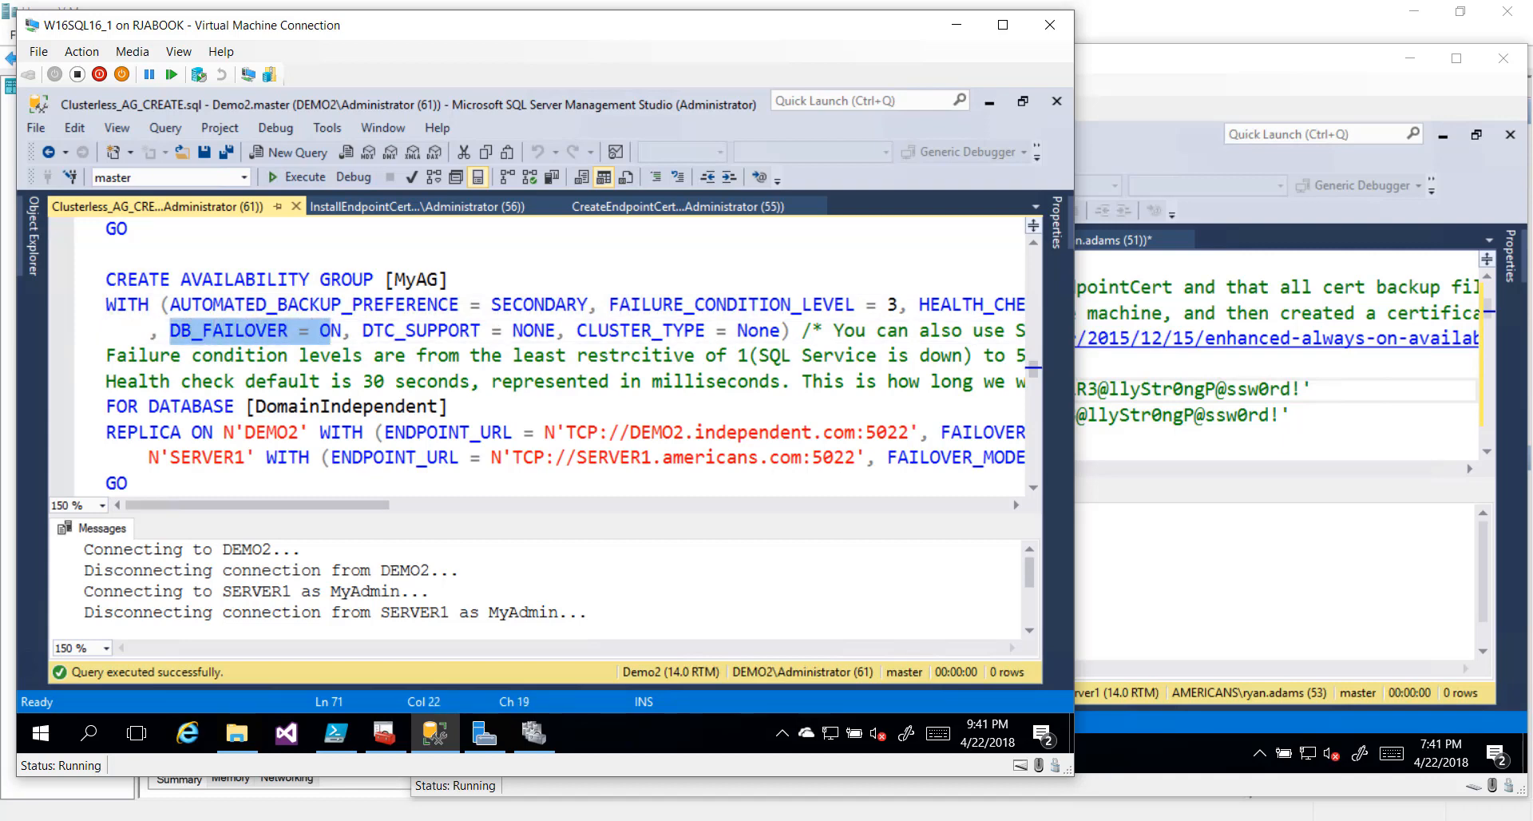
{"action": "key", "text": "shift+Right"}
{"action": "key", "text": "Right"}
{"action": "key", "text": "shift+Right"}
{"action": "key", "text": "shift+Right"}
{"action": "key", "text": "shift+Right"}
{"action": "key", "text": "shift+Right"}
{"action": "key", "text": "shift+Right"}
{"action": "key", "text": "shift+Right"}
{"action": "key", "text": "shift+Right"}
{"action": "key", "text": "shift+Right"}
{"action": "key", "text": "shift+Right"}
{"action": "key", "text": "shift+Right"}
{"action": "key", "text": "shift+Right"}
{"action": "key", "text": "shift+Right"}
{"action": "key", "text": "shift+Right"}
{"action": "key", "text": "shift+Right"}
{"action": "key", "text": "shift+Right"}
{"action": "key", "text": "shift+Right"}
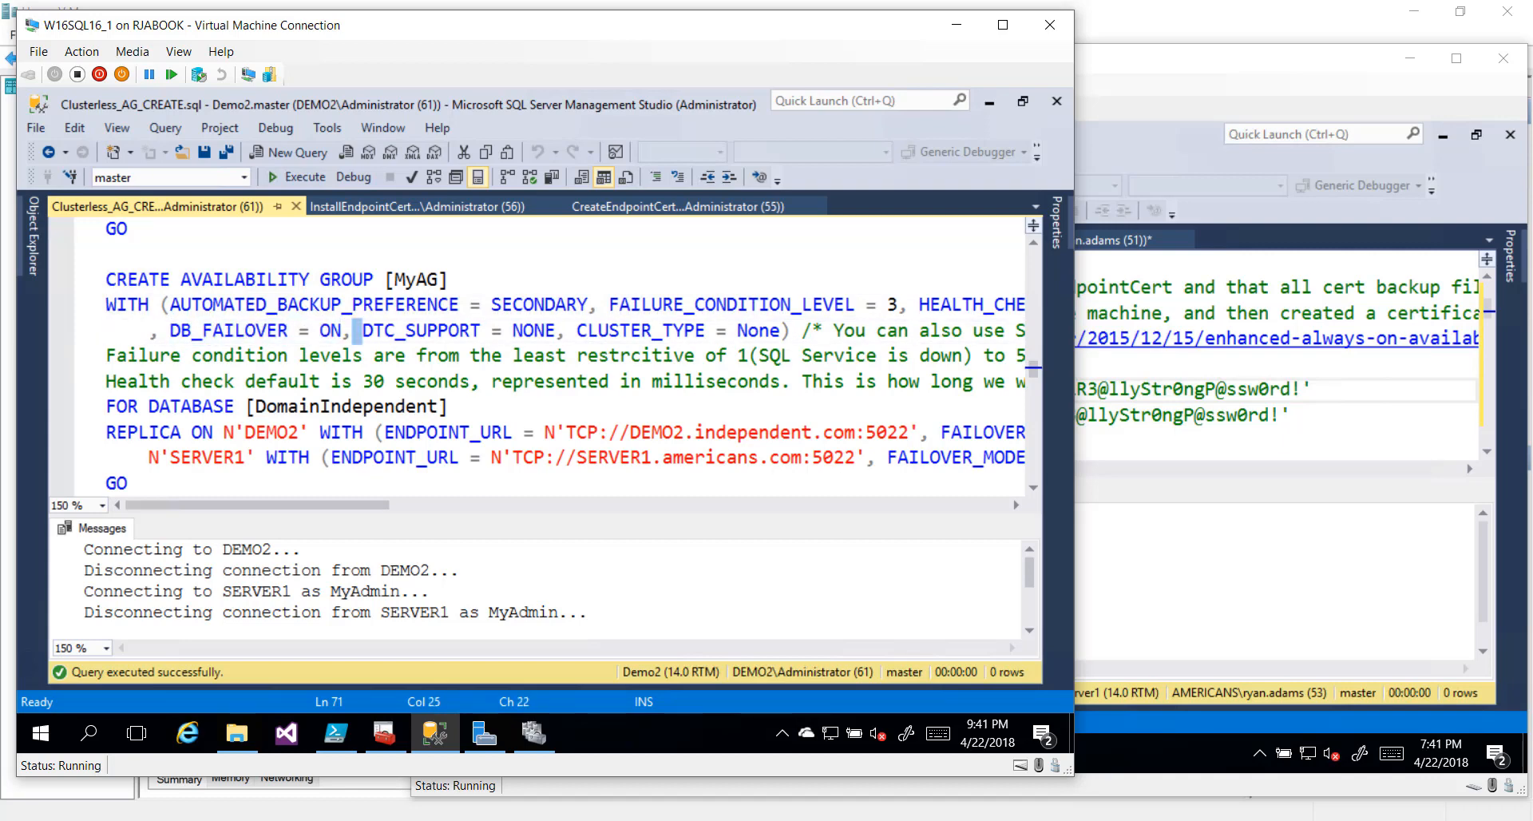
{"action": "key", "text": "Right"}
{"action": "key", "text": "Right"}
{"action": "key", "text": "Right"}
{"action": "key", "text": "Right"}
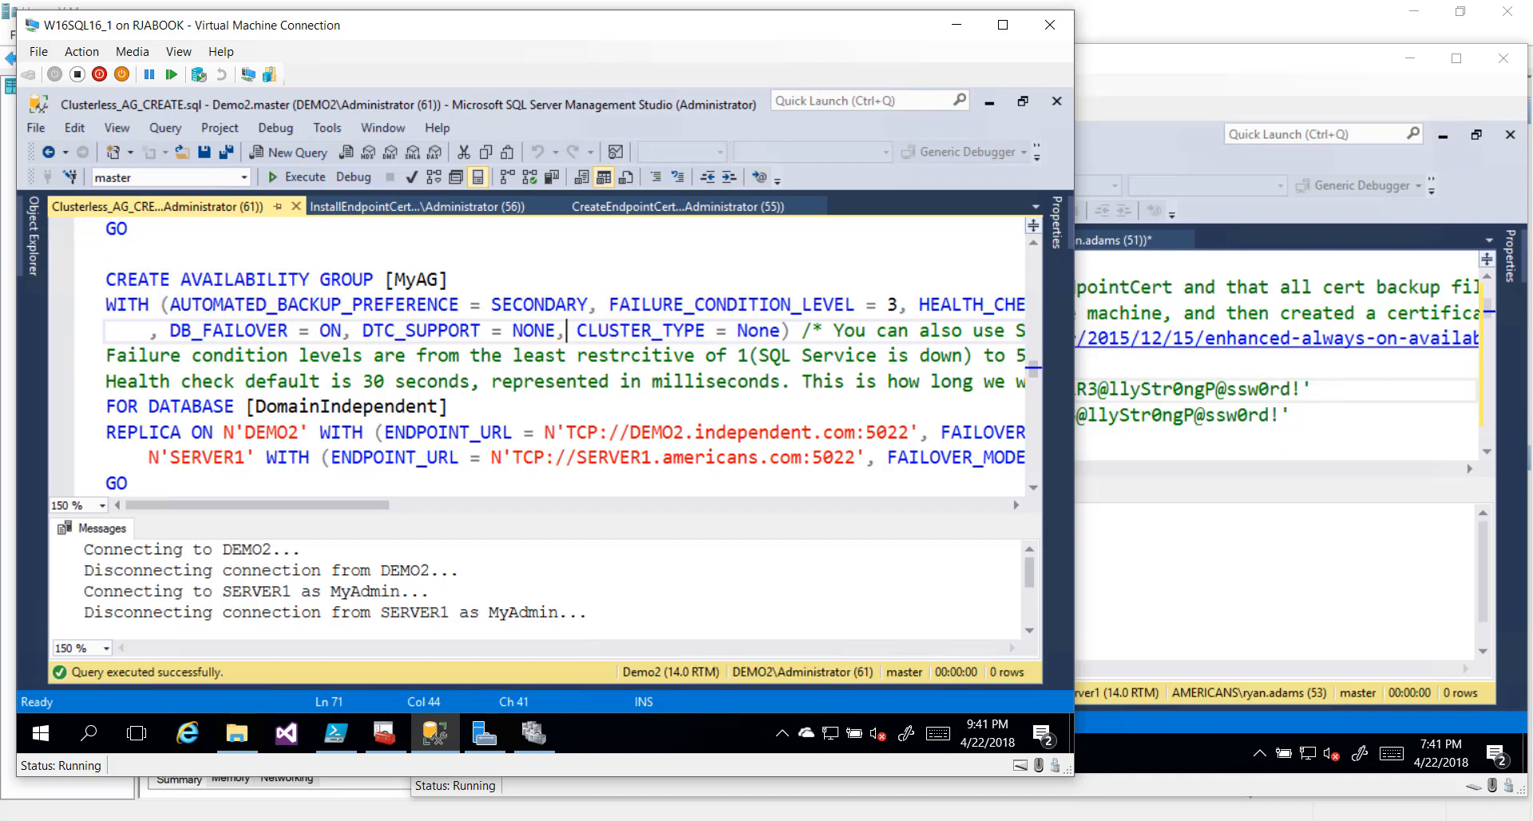
{"action": "key", "text": "shift+Right"}
{"action": "key", "text": "shift+Right"}
{"action": "key", "text": "shift+Right"}
{"action": "key", "text": "shift+Right"}
{"action": "key", "text": "shift+Right"}
{"action": "key", "text": "shift+Right"}
{"action": "key", "text": "shift+Right"}
{"action": "key", "text": "shift+Right"}
{"action": "key", "text": "shift+Right"}
{"action": "key", "text": "shift+Right"}
{"action": "key", "text": "shift+Right"}
{"action": "key", "text": "shift+Right"}
{"action": "key", "text": "shift+Right"}
{"action": "key", "text": "shift+Right"}
{"action": "key", "text": "shift+Right"}
{"action": "key", "text": "shift+Right"}
{"action": "key", "text": "shift+Right"}
{"action": "key", "text": "shift+Right"}
{"action": "key", "text": "shift+Right"}
{"action": "key", "text": "shift+Right"}
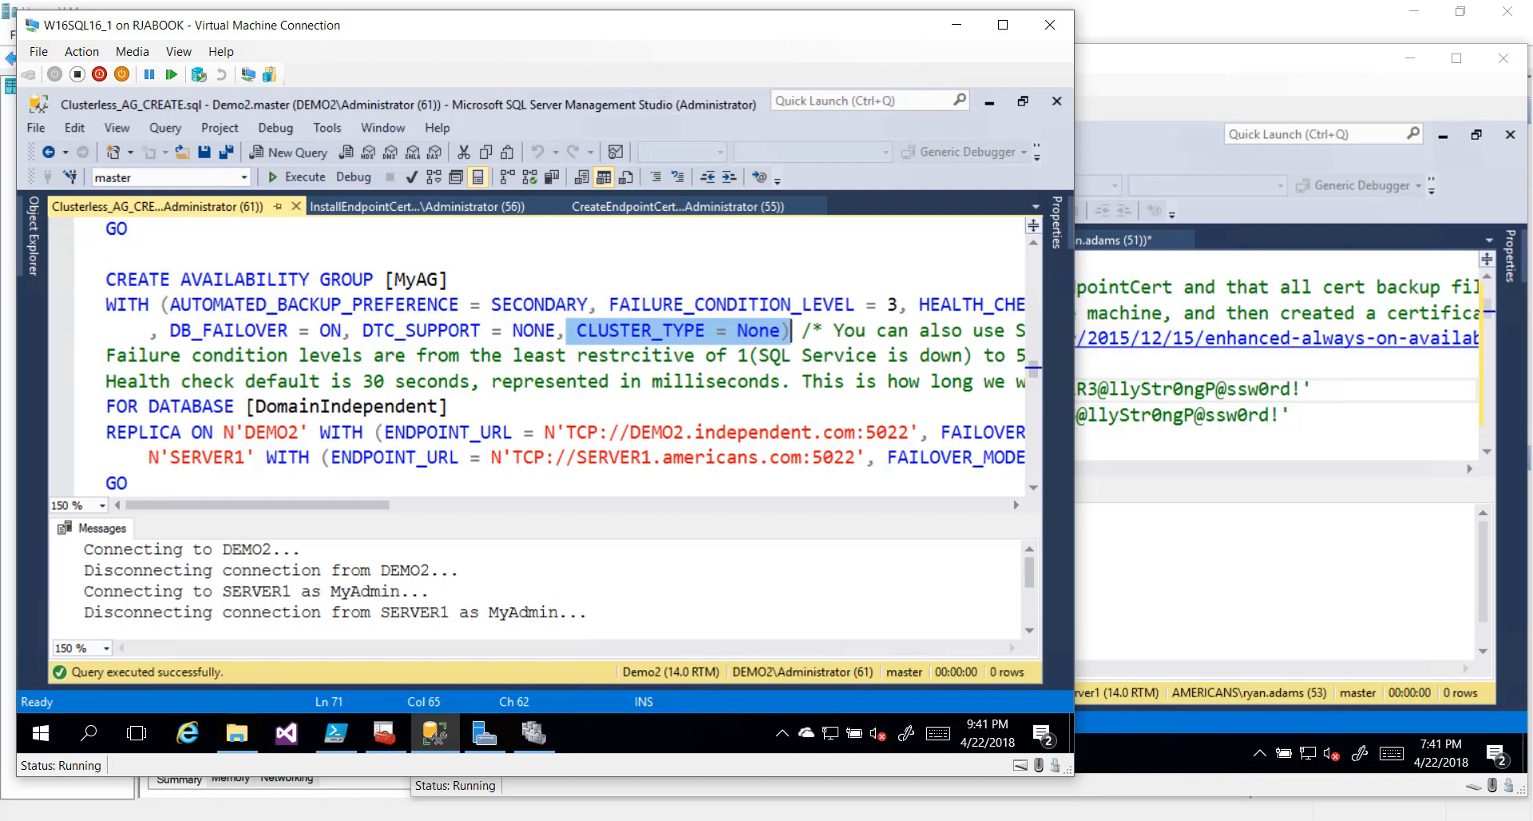
Review the MyAG definition: DomainIndependent database, replicas, SERVER1 endpoint address and FAILOVER_MODE = MANUAL
{"action": "left_click", "coordinate": [83, 412]}
{"action": "scroll", "coordinate": [83, 412], "scroll_direction": "down", "scroll_amount": 1}
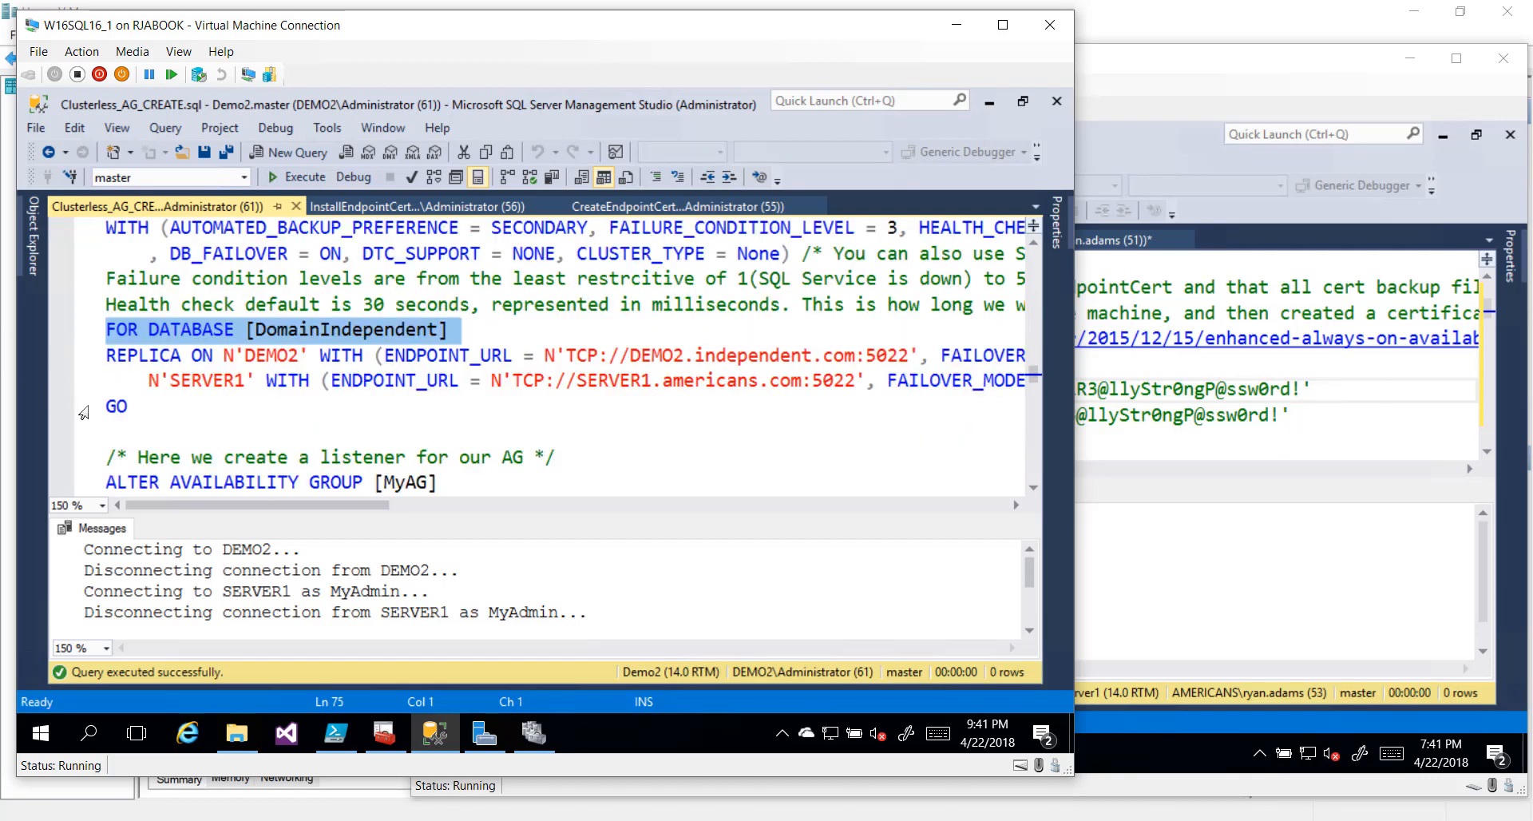
{"action": "left_click", "coordinate": [83, 363]}
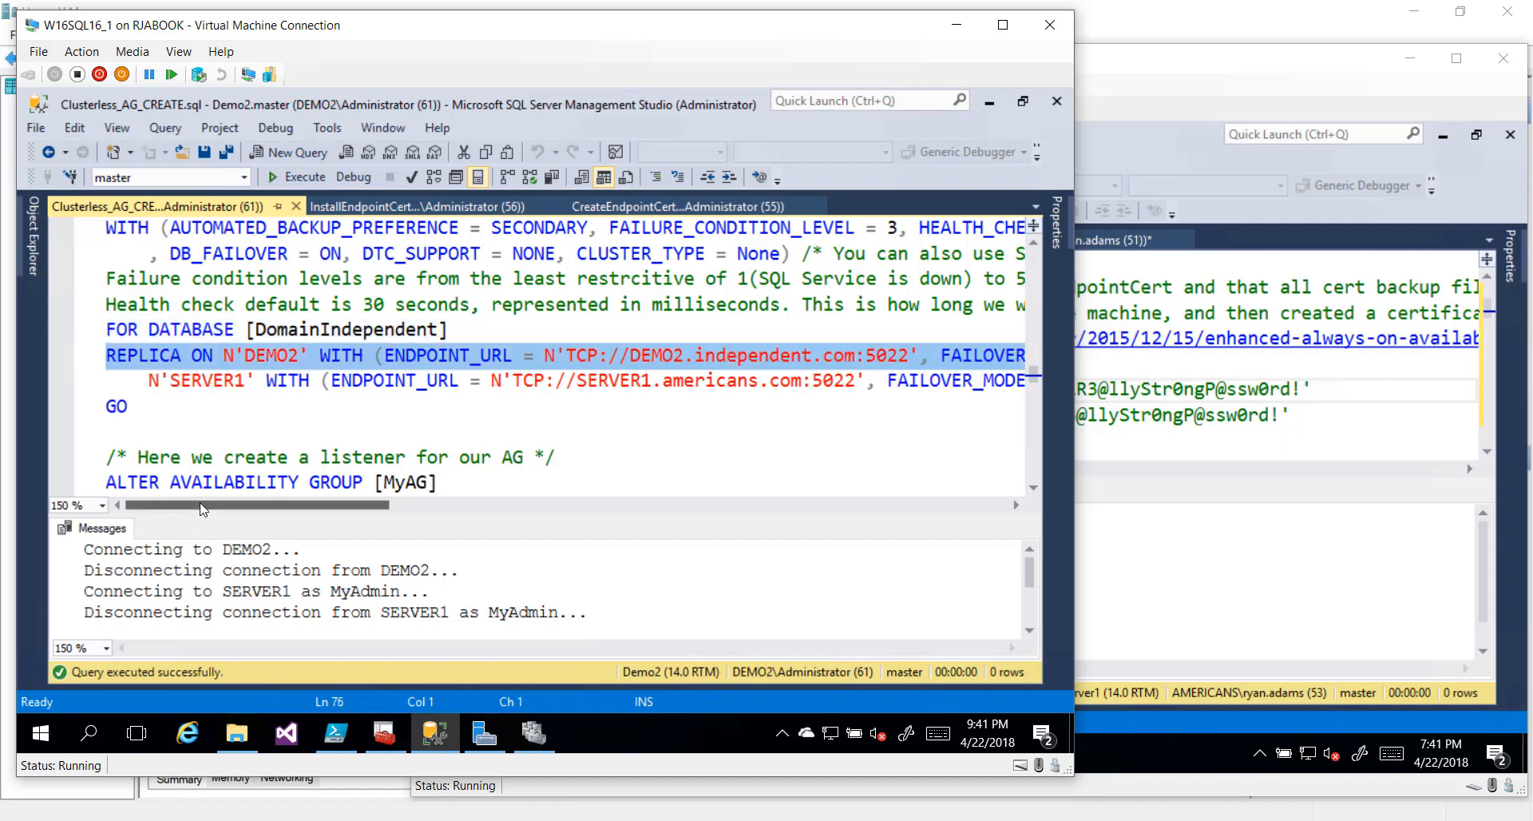
{"action": "left_click_drag", "start_coordinate": [201, 509], "coordinate": [292, 510]}
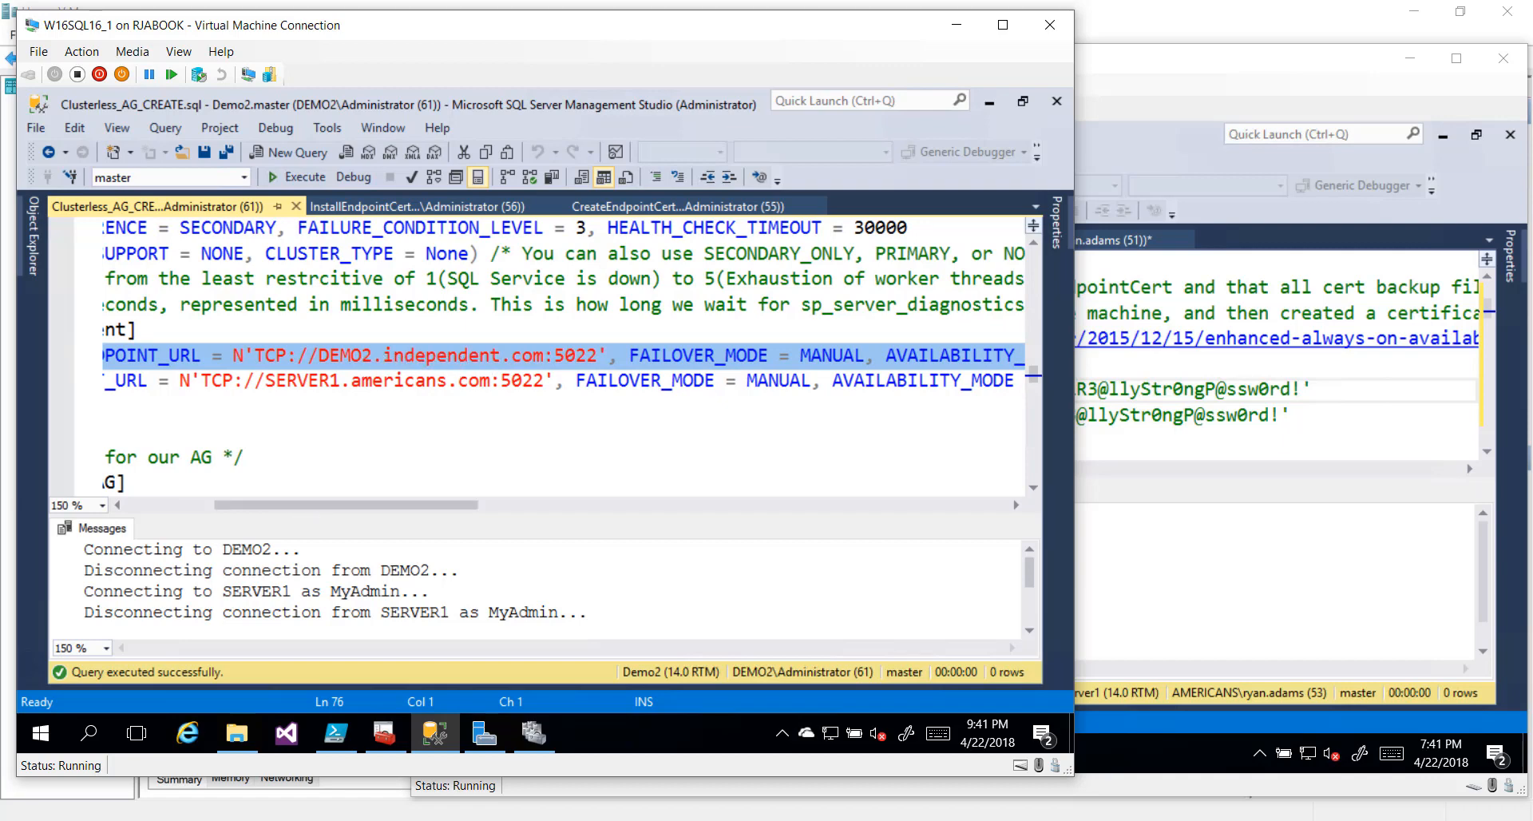
{"action": "left_click_drag", "start_coordinate": [318, 380], "coordinate": [511, 380]}
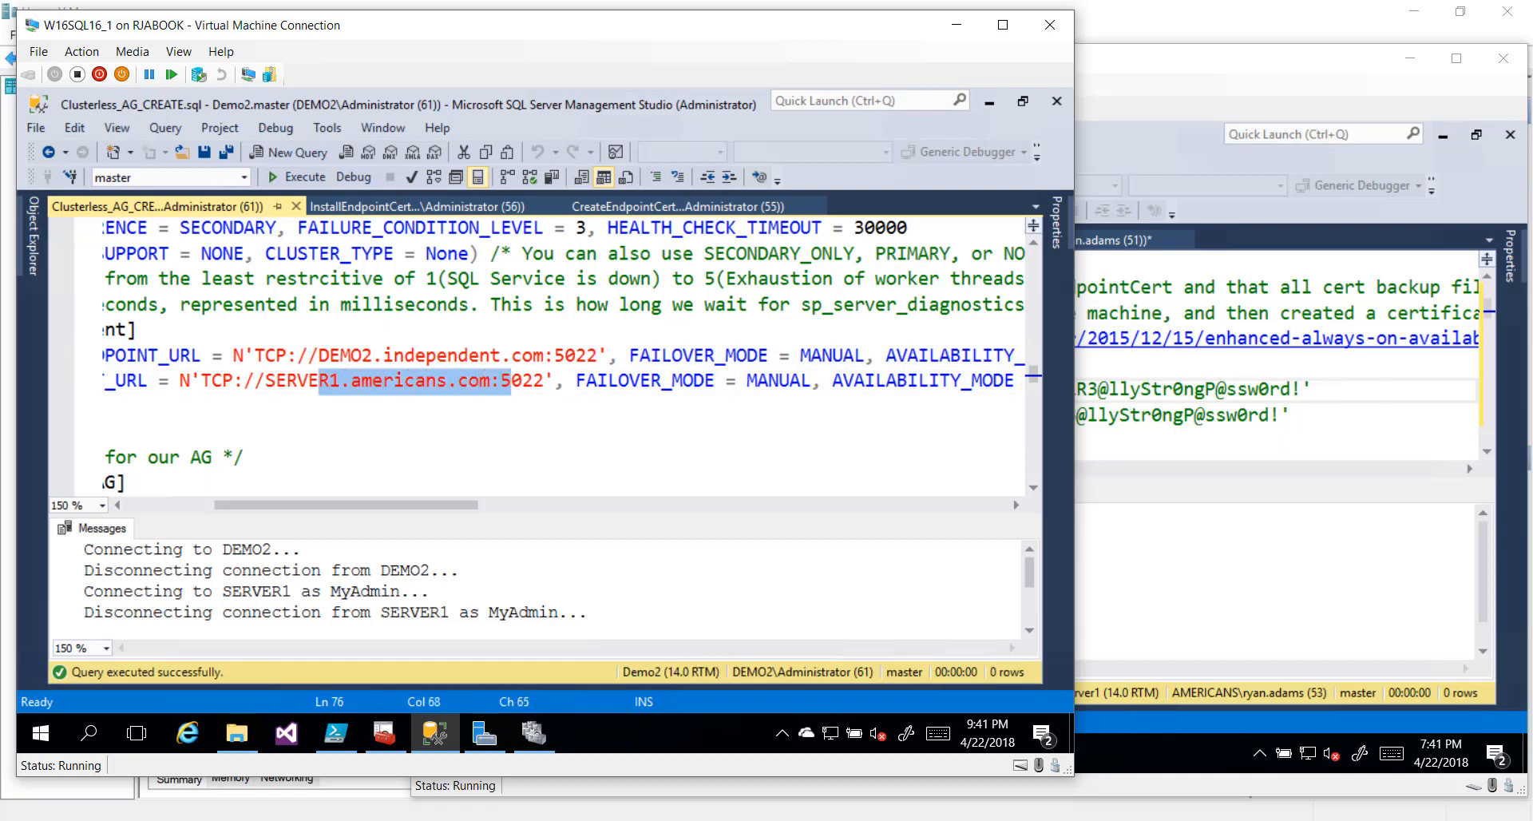
{"action": "left_click_drag", "start_coordinate": [435, 507], "coordinate": [528, 512]}
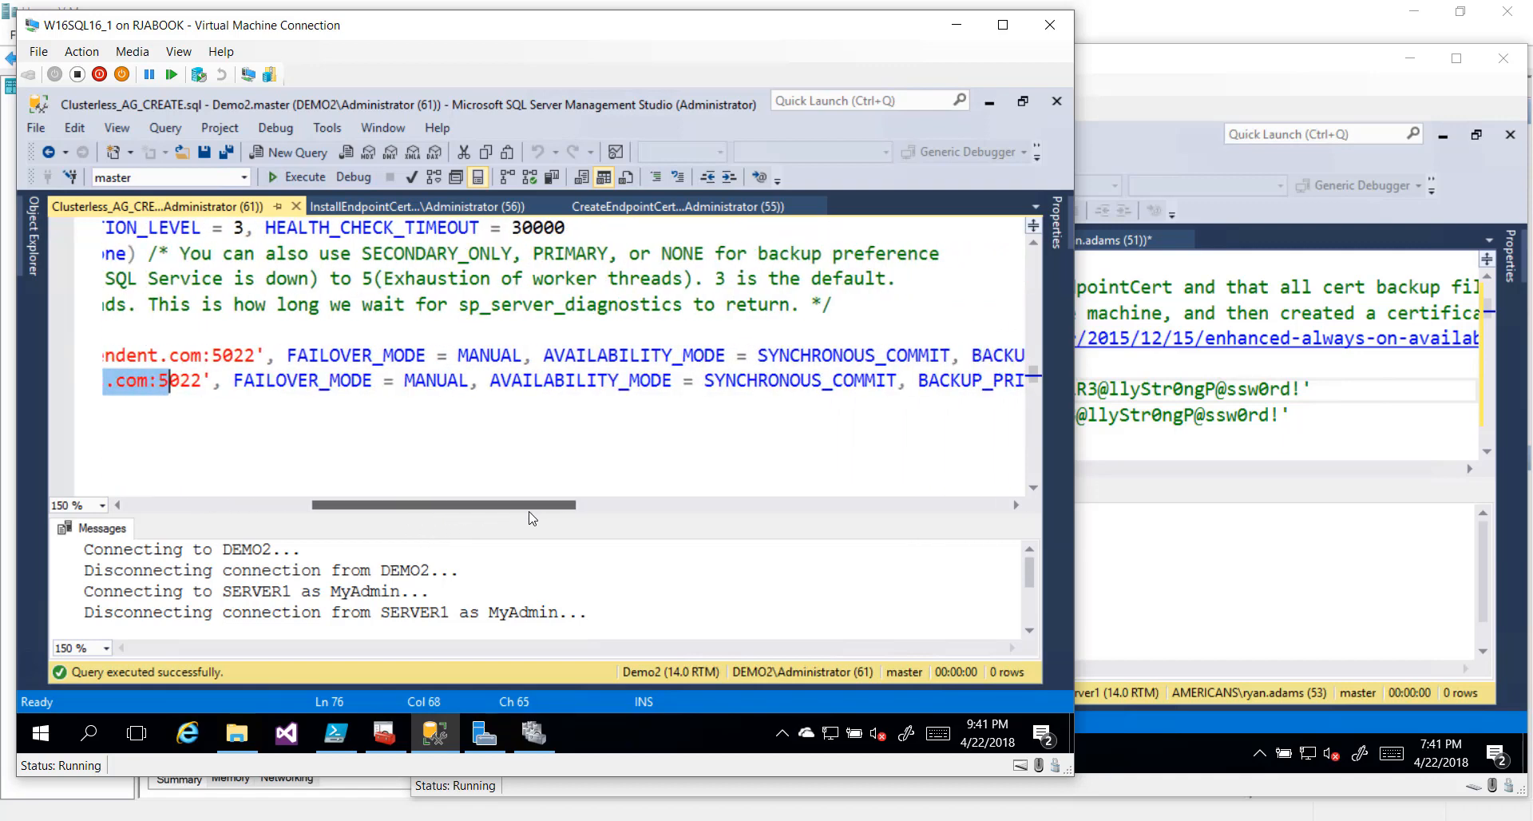
{"action": "left_click", "coordinate": [290, 331]}
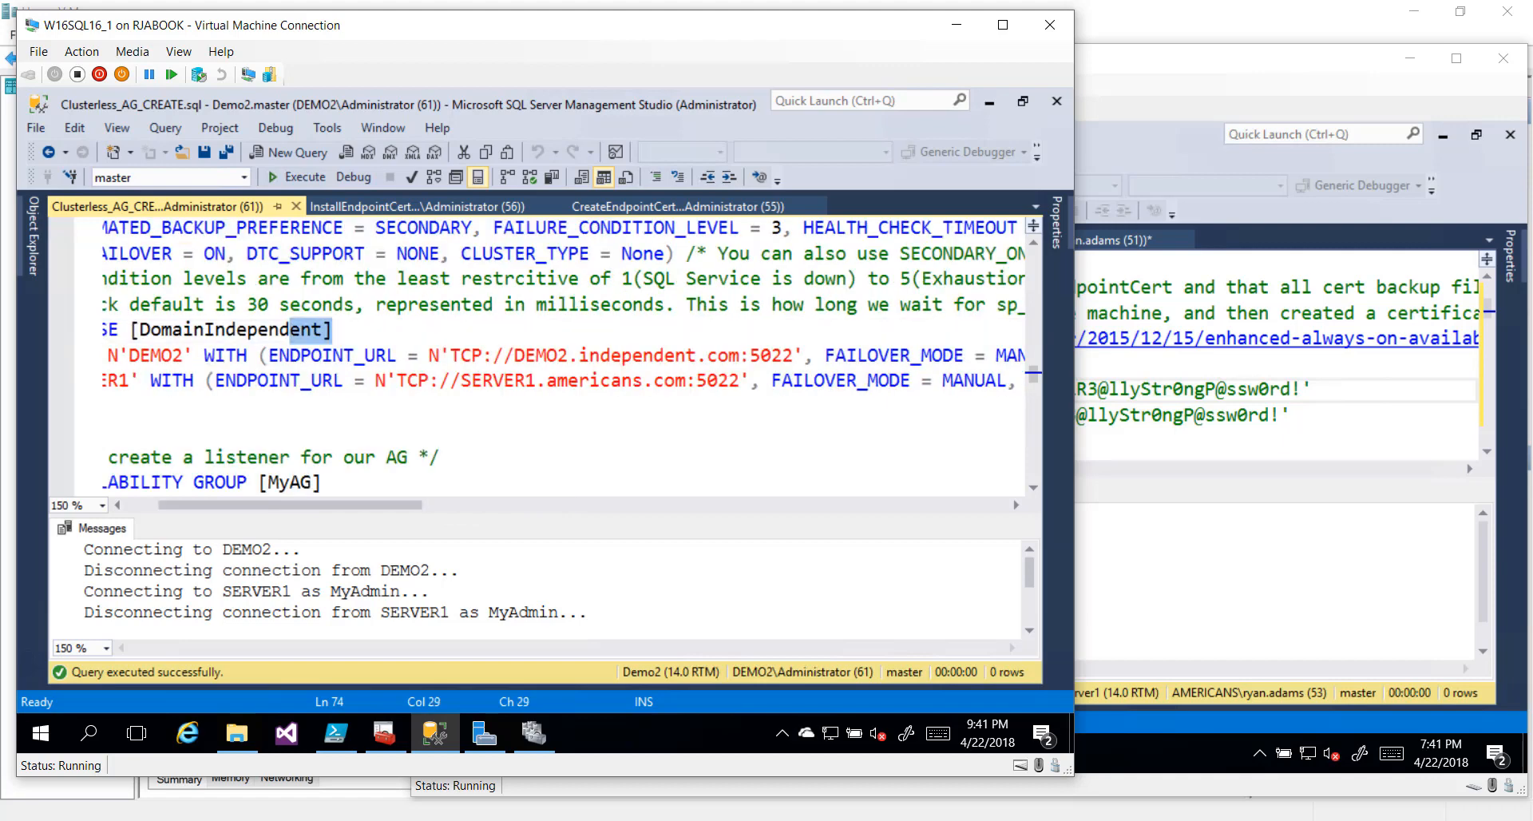
{"action": "left_click", "coordinate": [632, 382]}
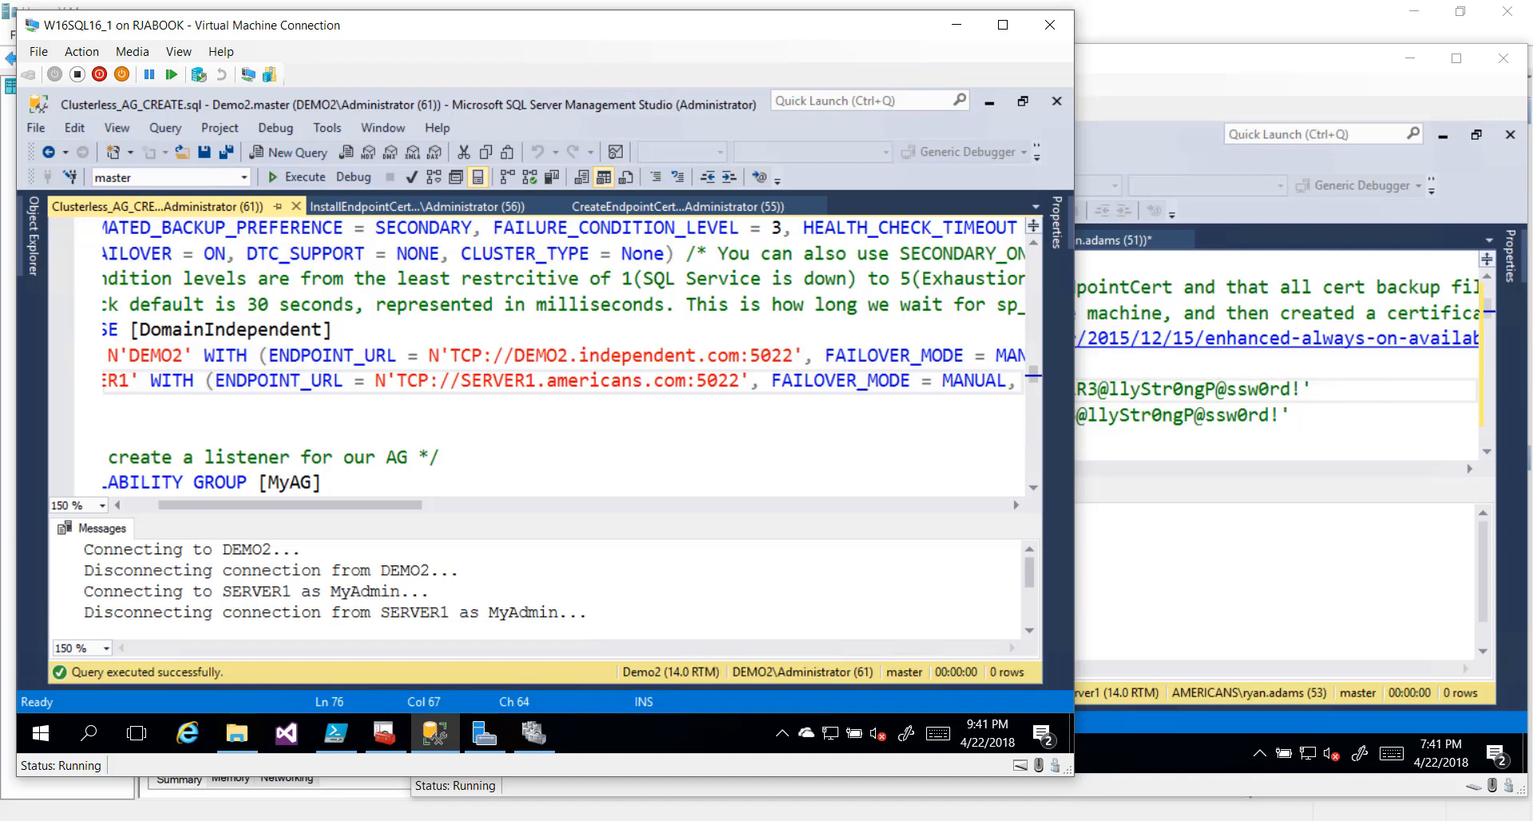
{"action": "key", "text": "Right"}
{"action": "key", "text": "Right"}
{"action": "key", "text": "Right"}
{"action": "key", "text": "shift+Right"}
{"action": "key", "text": "shift+Right"}
{"action": "key", "text": "shift+Right"}
{"action": "key", "text": "shift+Right"}
{"action": "key", "text": "shift+Right"}
{"action": "key", "text": "shift+Right"}
{"action": "key", "text": "shift+Right"}
{"action": "key", "text": "shift+Right"}
{"action": "key", "text": "shift+Right"}
{"action": "key", "text": "shift+Right"}
{"action": "key", "text": "shift+Right"}
{"action": "key", "text": "shift+Right"}
{"action": "key", "text": "shift+Right"}
{"action": "key", "text": "shift+Right"}
{"action": "key", "text": "shift+Right"}
{"action": "key", "text": "shift+Right"}
{"action": "key", "text": "shift+Right"}
{"action": "key", "text": "shift+Right"}
{"action": "key", "text": "shift+Right"}
{"action": "key", "text": "shift+Right"}
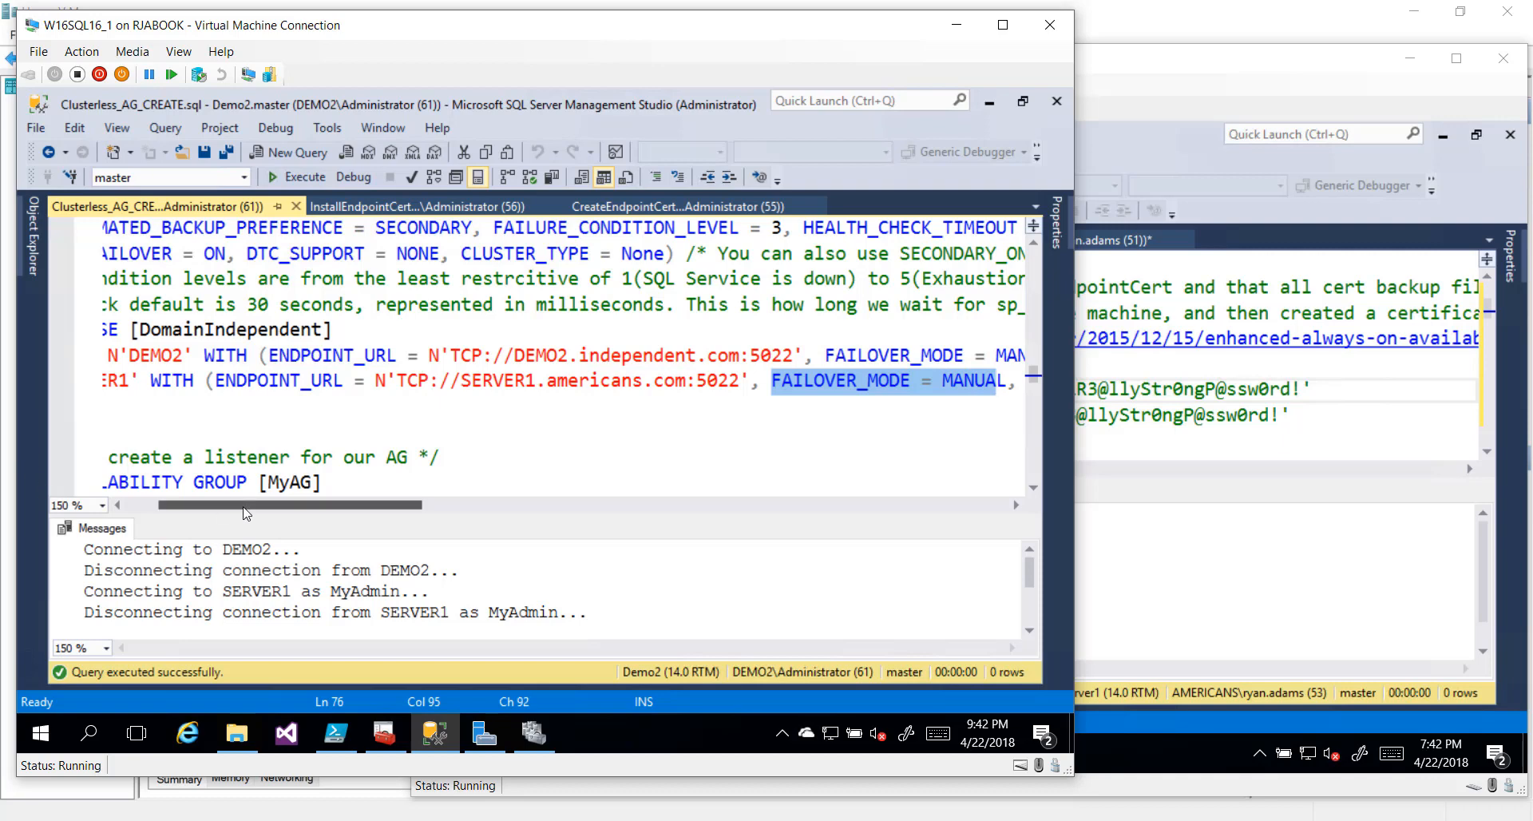
{"action": "left_click_drag", "start_coordinate": [246, 513], "coordinate": [429, 540]}
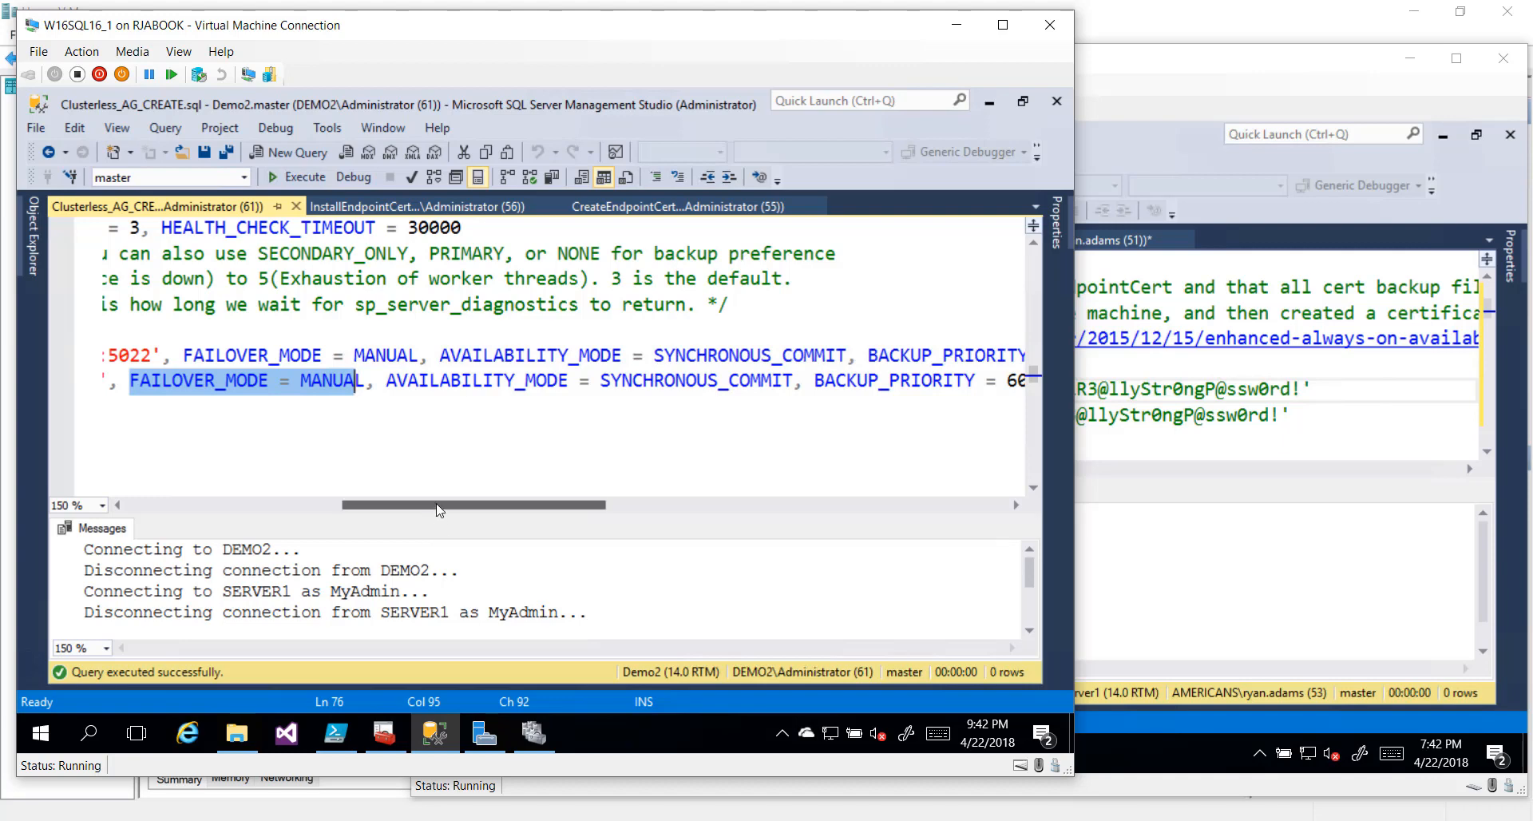
{"action": "left_click_drag", "start_coordinate": [437, 506], "coordinate": [791, 531]}
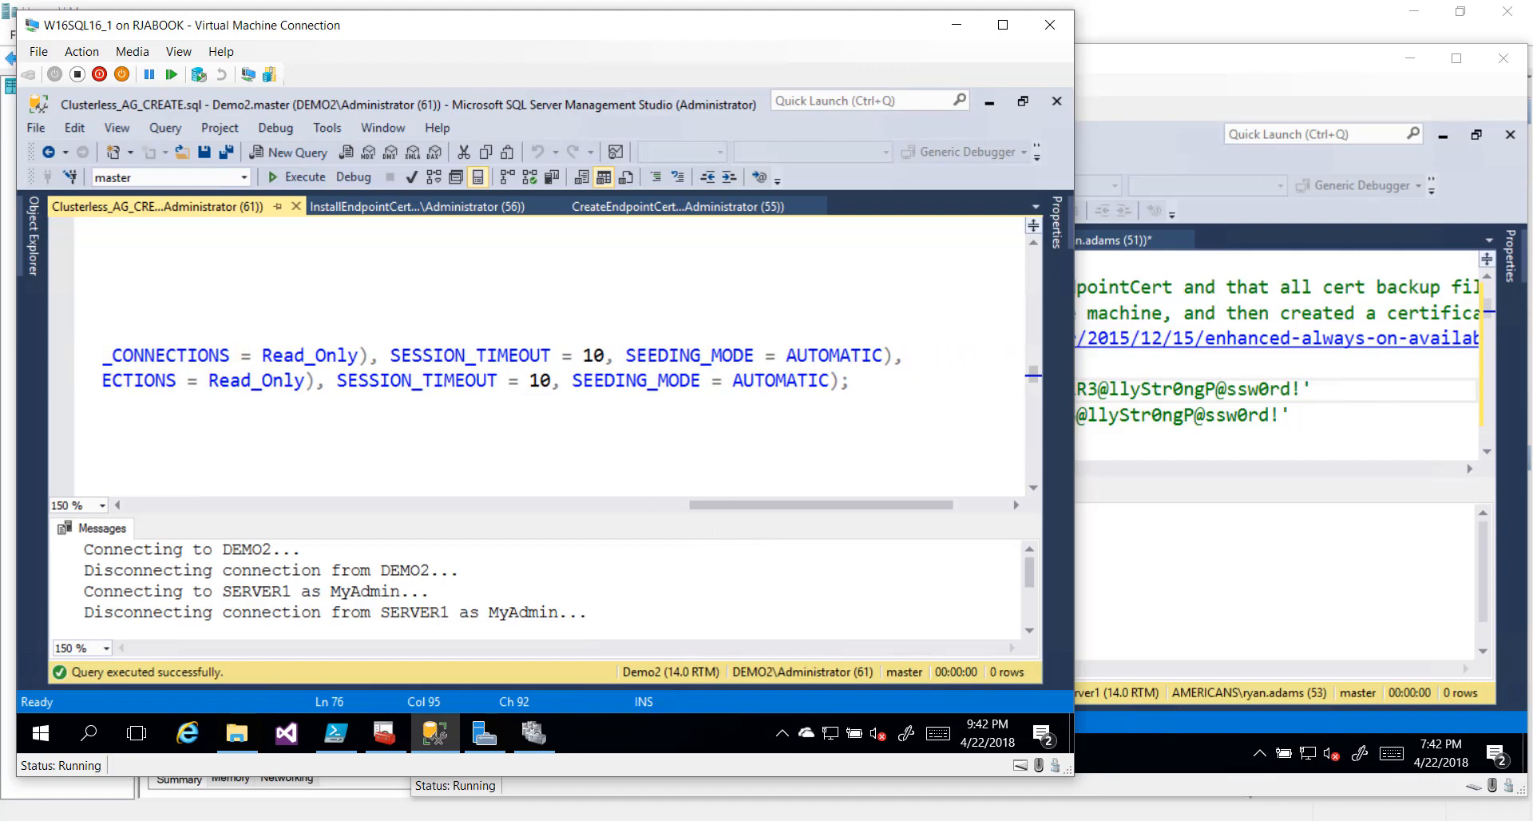
Execute from :Connect DEMO2 through the MyAG listener block (10.0.0.200, port 1433)
{"action": "key", "text": "Home"}
{"action": "key", "text": "Down"}
{"action": "key", "text": "Down"}
{"action": "key", "text": "Down"}
{"action": "key", "text": "Down"}
{"action": "key", "text": "Down"}
{"action": "key", "text": "Down"}
{"action": "key", "text": "Down"}
{"action": "key", "text": "Down"}
{"action": "key", "text": "Down"}
{"action": "key", "text": "Down"}
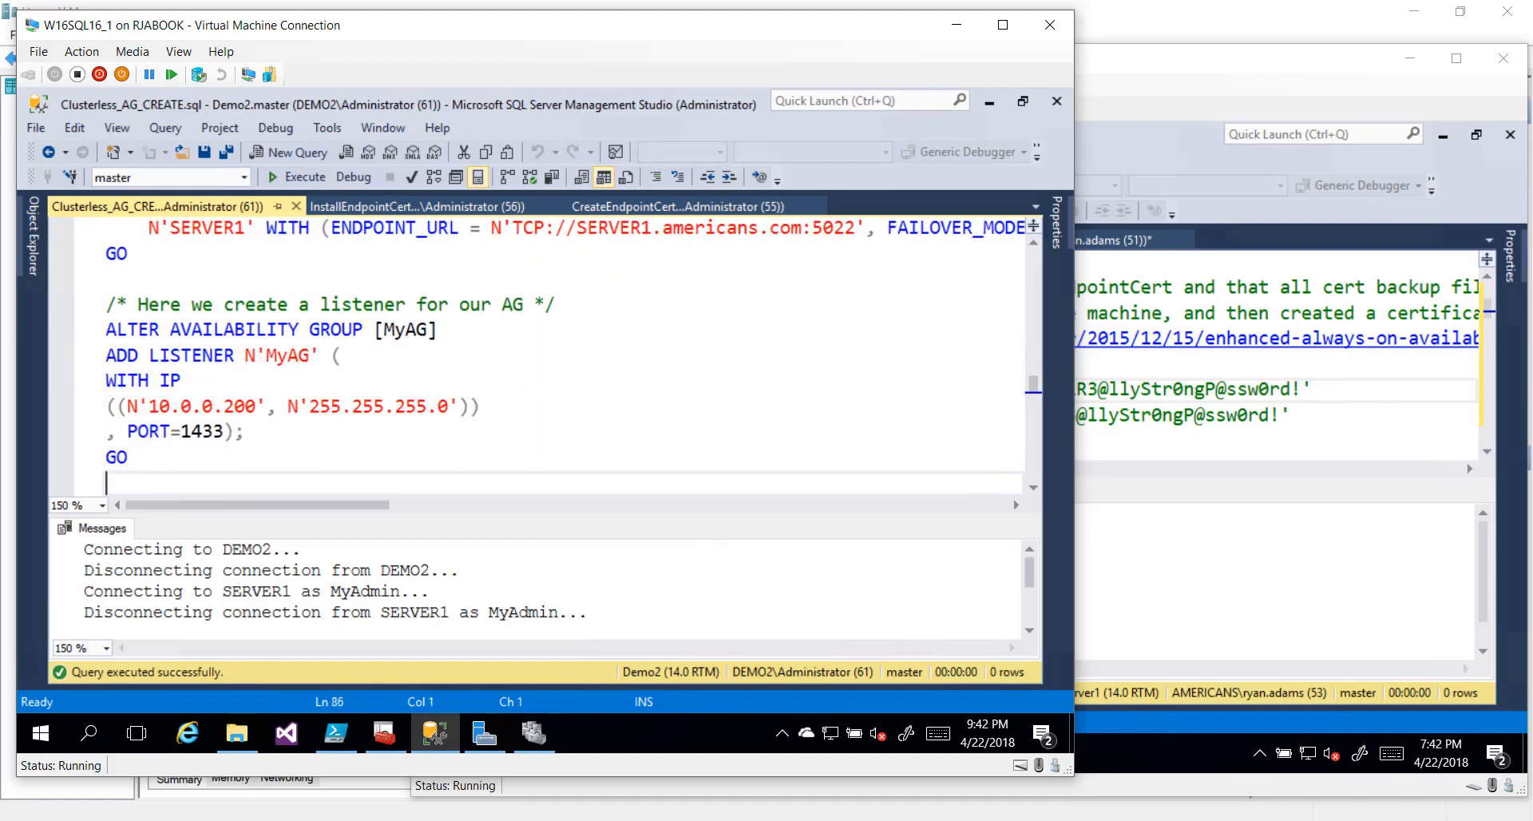
{"action": "key", "text": "Down"}
{"action": "key", "text": "Down"}
{"action": "key", "text": "Down"}
{"action": "key", "text": "Down"}
{"action": "key", "text": "Down"}
{"action": "key", "text": "Down"}
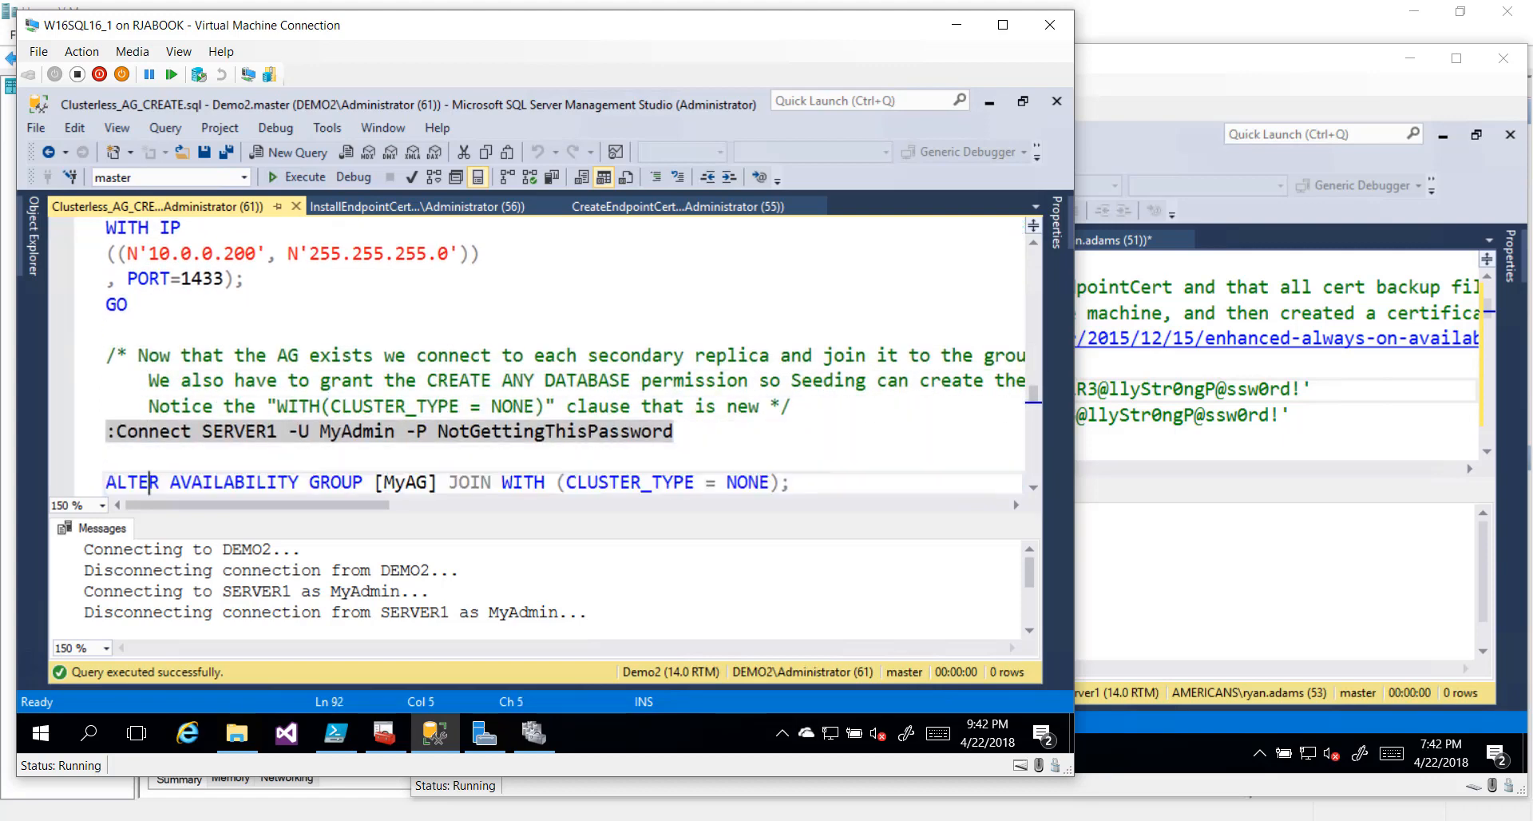
{"action": "key", "text": "Up"}
{"action": "key", "text": "Up"}
{"action": "key", "text": "Up"}
{"action": "key", "text": "Up"}
{"action": "key", "text": "Up"}
{"action": "key", "text": "Up"}
{"action": "key", "text": "shift+Up"}
{"action": "key", "text": "shift+Up"}
{"action": "key", "text": "shift+Up"}
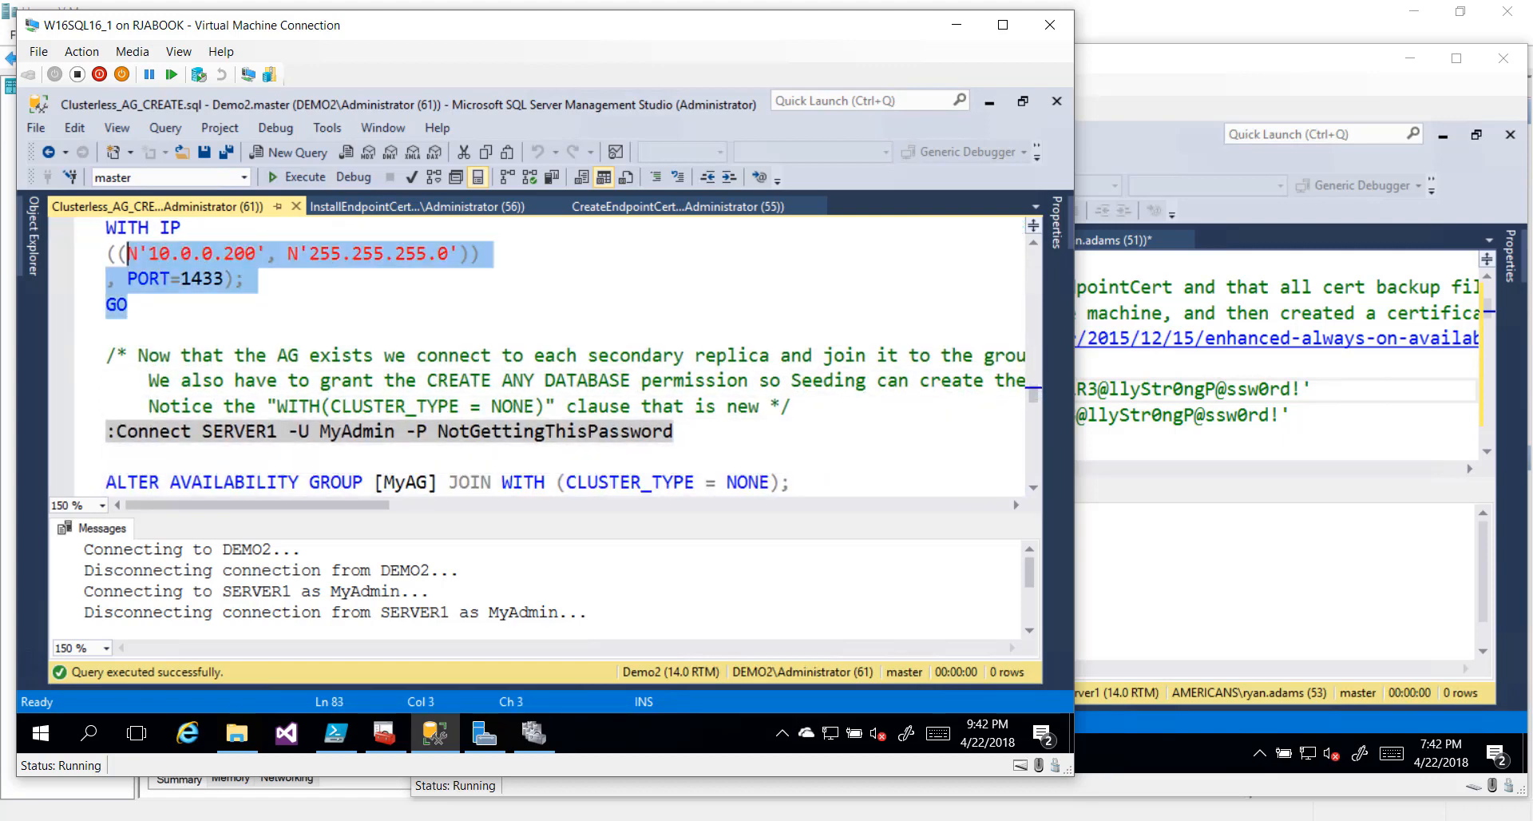
{"action": "key", "text": "shift+Up"}
{"action": "key", "text": "shift+Up"}
{"action": "key", "text": "shift+Up"}
{"action": "key", "text": "shift+Up"}
{"action": "key", "text": "shift+Up"}
{"action": "key", "text": "shift+Up"}
{"action": "key", "text": "shift+Up"}
{"action": "key", "text": "shift+Up"}
{"action": "key", "text": "shift+Up"}
{"action": "key", "text": "shift+Up"}
{"action": "key", "text": "shift+Up"}
{"action": "key", "text": "shift+Up"}
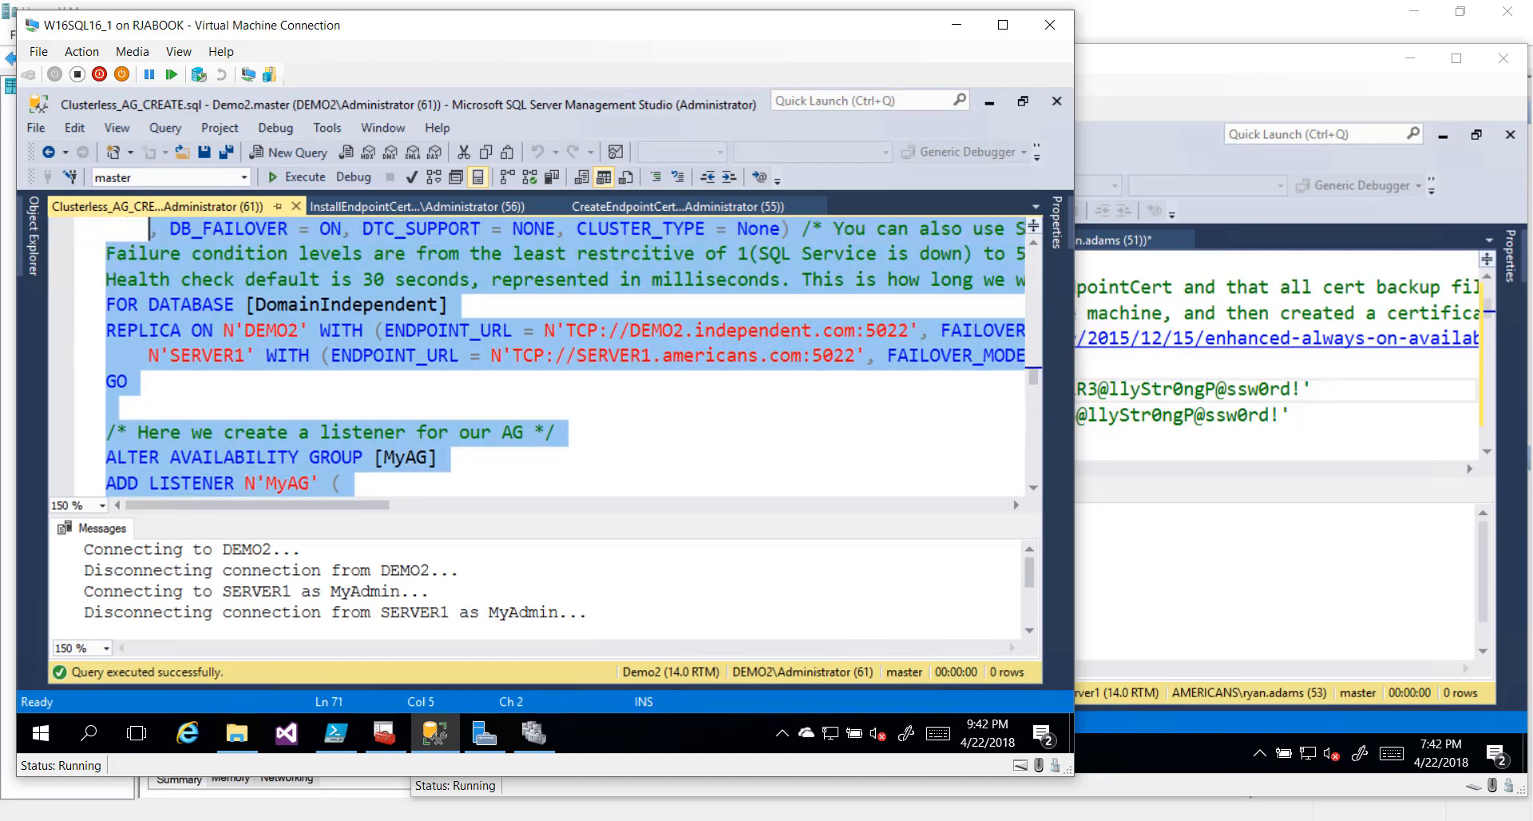
{"action": "key", "text": "shift+Up"}
{"action": "key", "text": "shift+Up"}
{"action": "key", "text": "shift+Up"}
{"action": "key", "text": "shift+Up"}
{"action": "key", "text": "shift+Up"}
{"action": "key", "text": "shift+Up"}
{"action": "key", "text": "shift+Up"}
{"action": "key", "text": "shift+Up"}
{"action": "key", "text": "shift+Up"}
{"action": "key", "text": "shift+Up"}
{"action": "key", "text": "shift+Up"}
{"action": "key", "text": "shift+Up"}
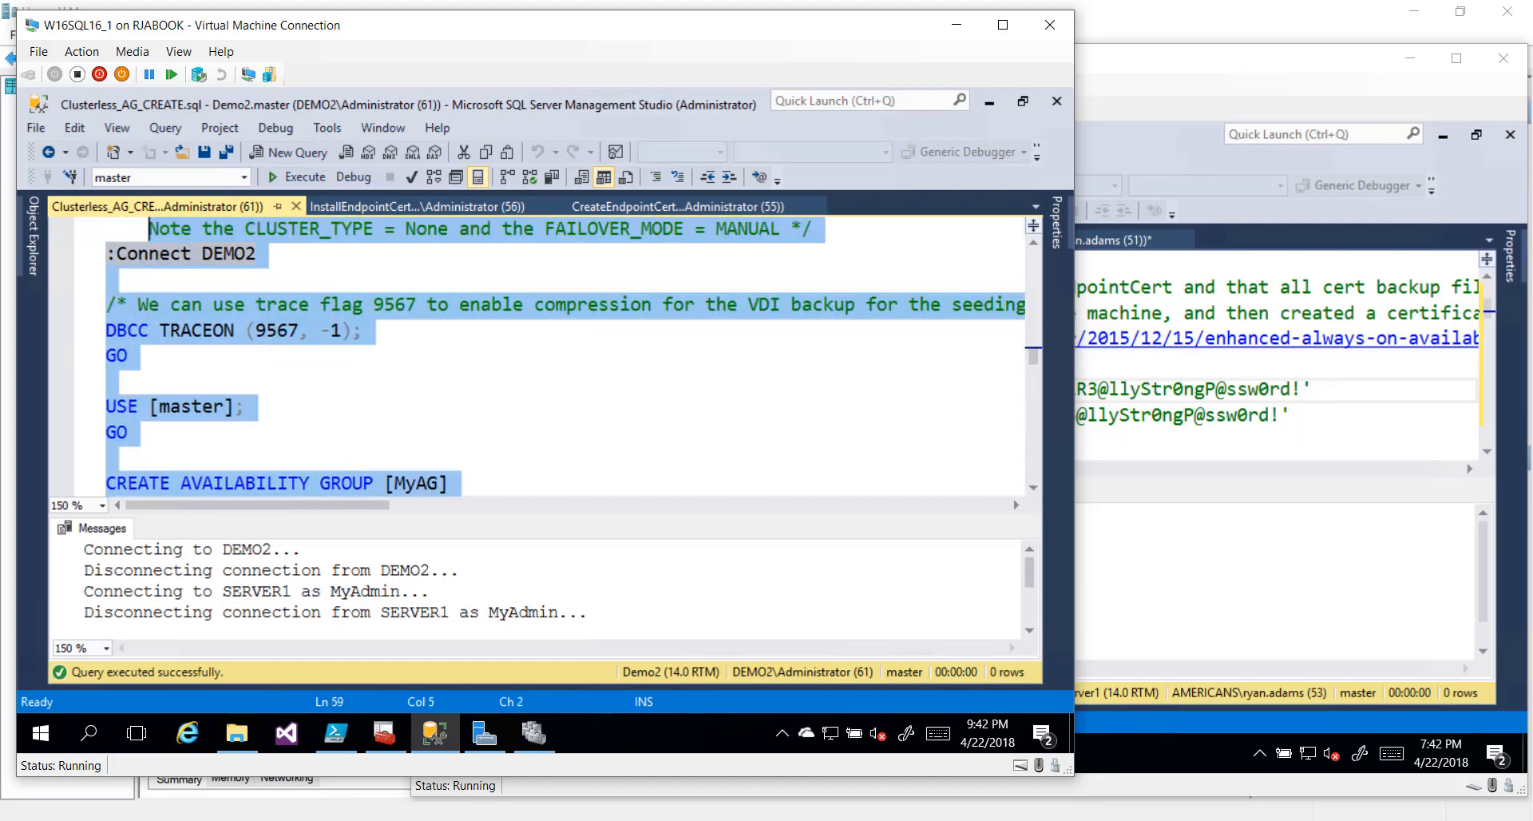
{"action": "key", "text": "shift+Up"}
{"action": "key", "text": "shift+Up"}
{"action": "key", "text": "shift+Down"}
{"action": "key", "text": "shift+Down"}
{"action": "key", "text": "shift+Down"}
{"action": "key", "text": "shift+Up"}
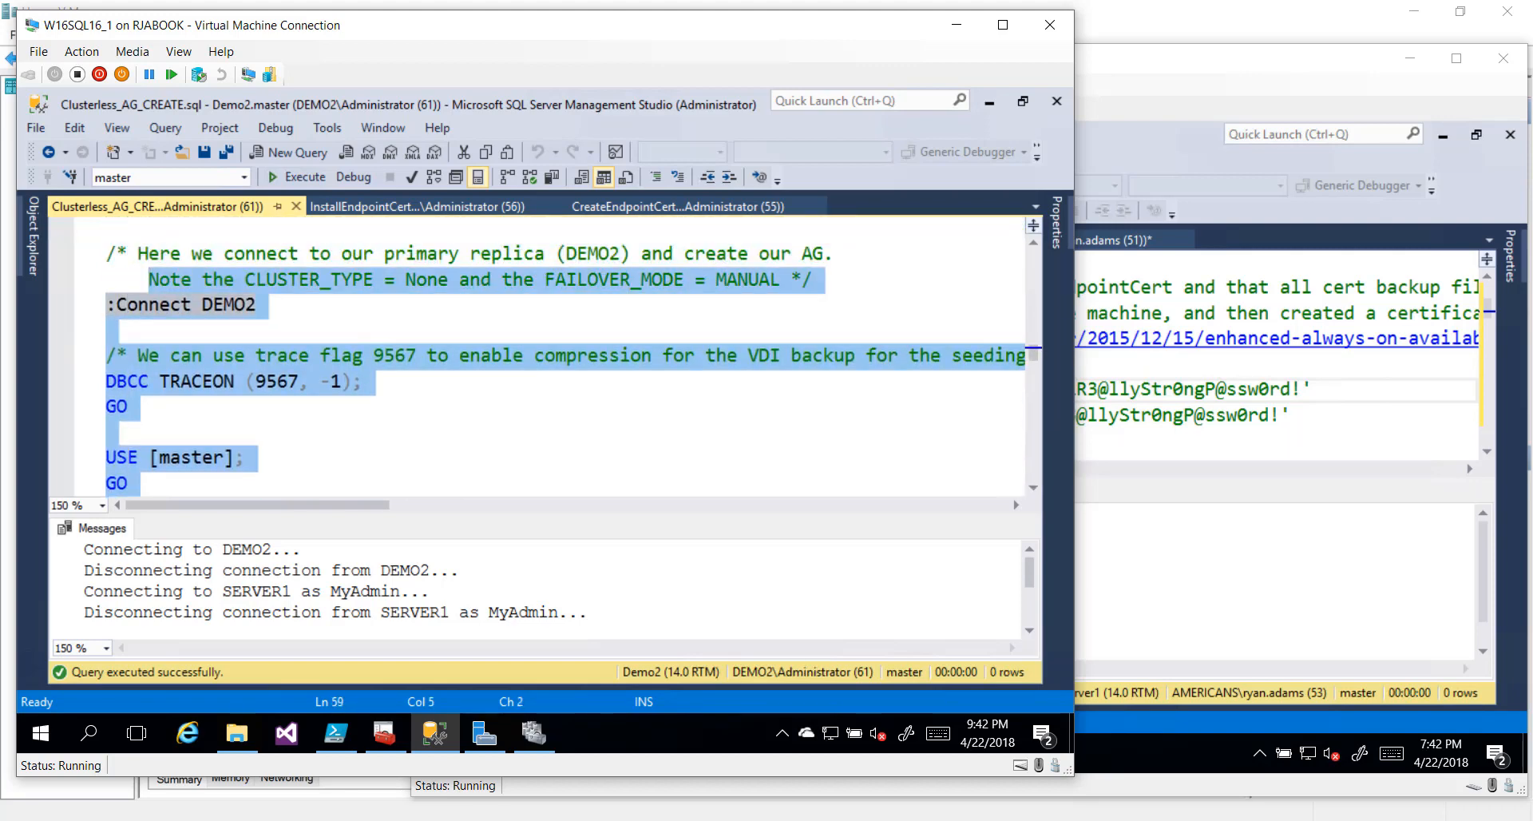
{"action": "key", "text": "shift+Down"}
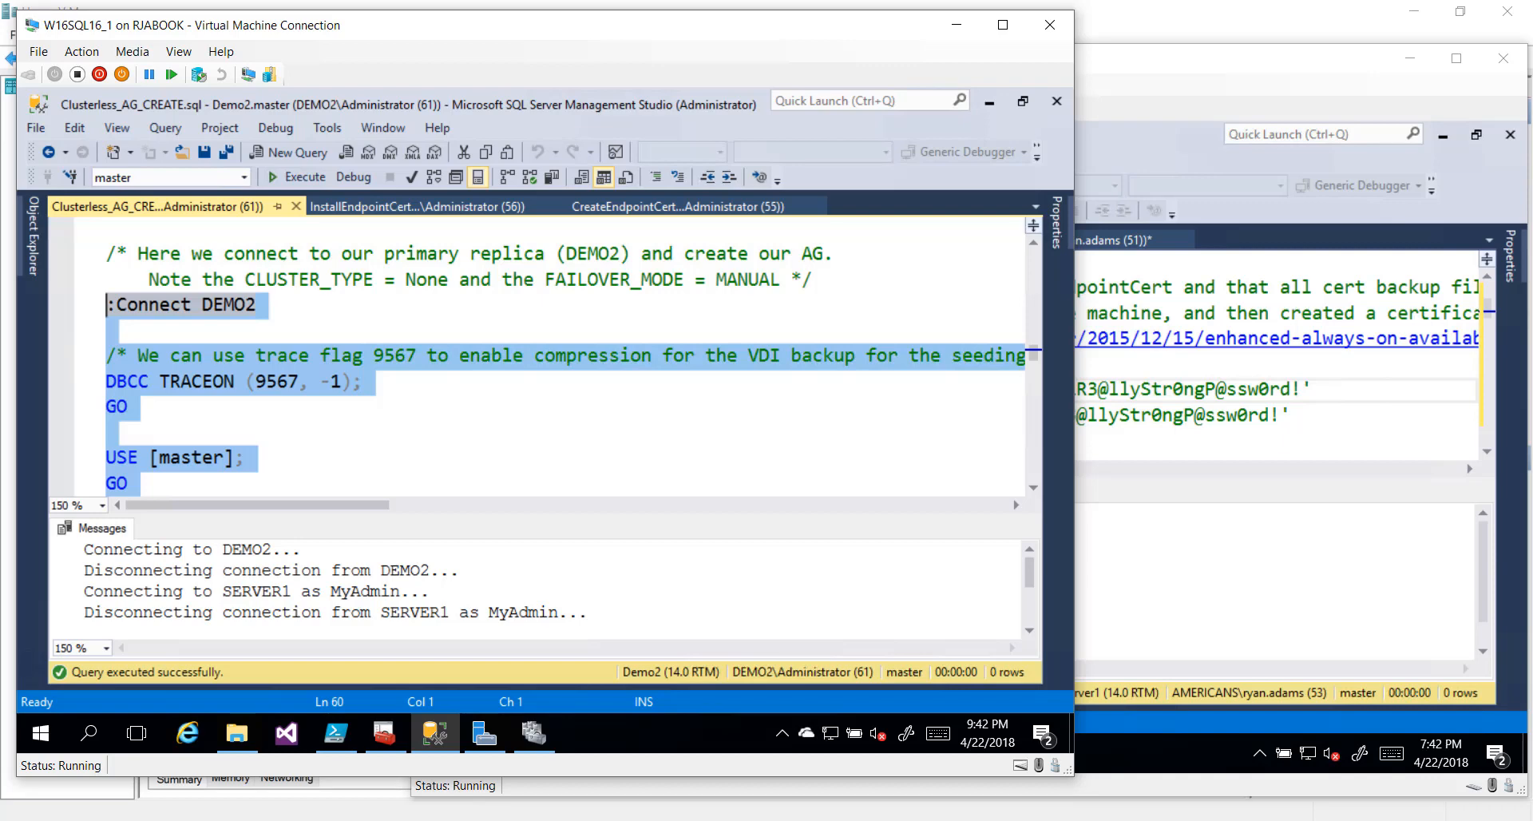
{"action": "key", "text": "F5"}
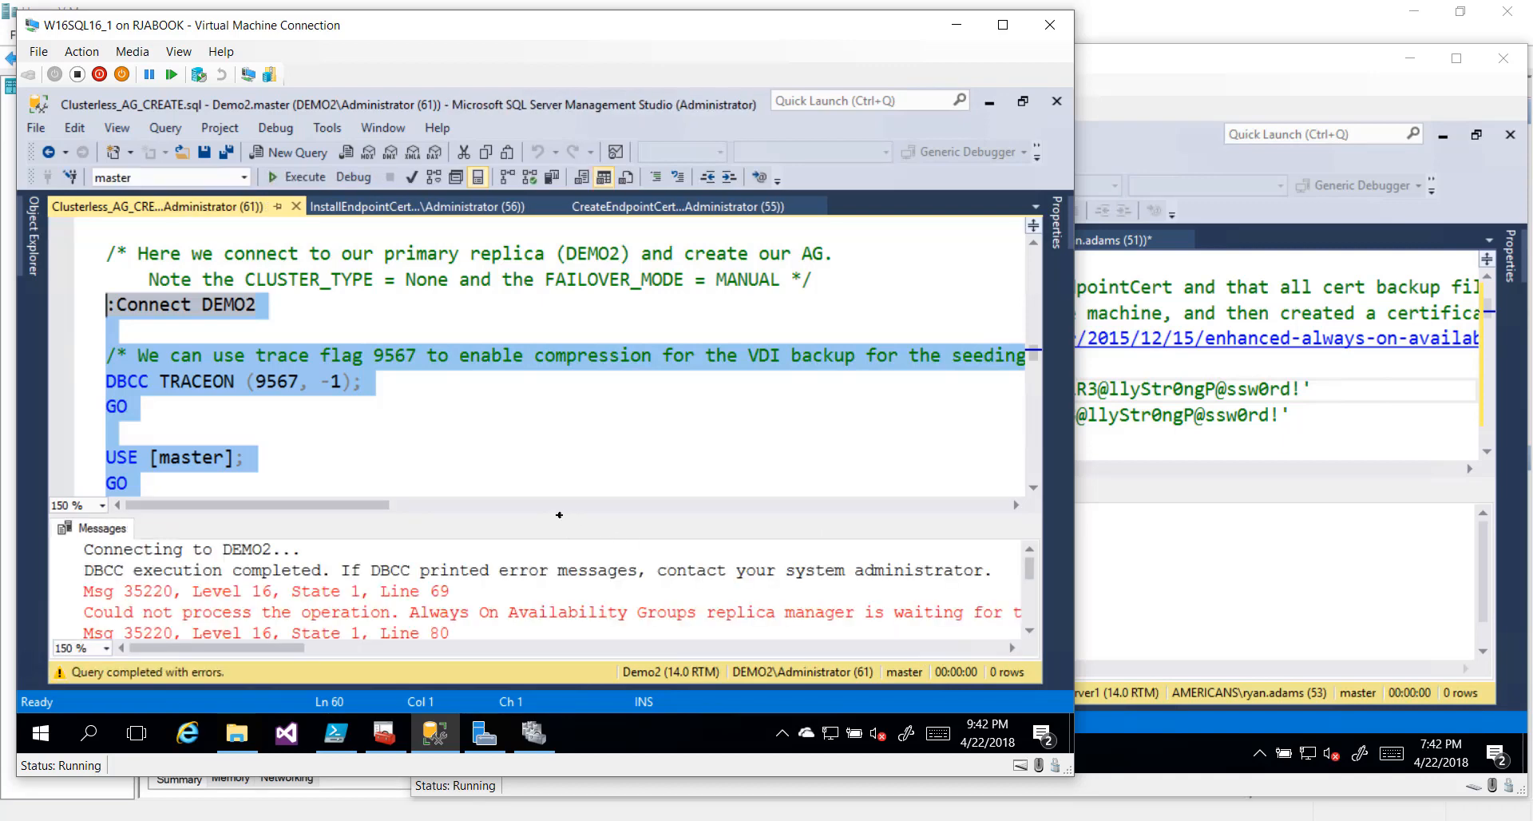
Enlarge the Messages pane and scroll right to read the Msg 35220 errors at lines 69 and 80
{"action": "left_click_drag", "start_coordinate": [565, 515], "coordinate": [565, 423]}
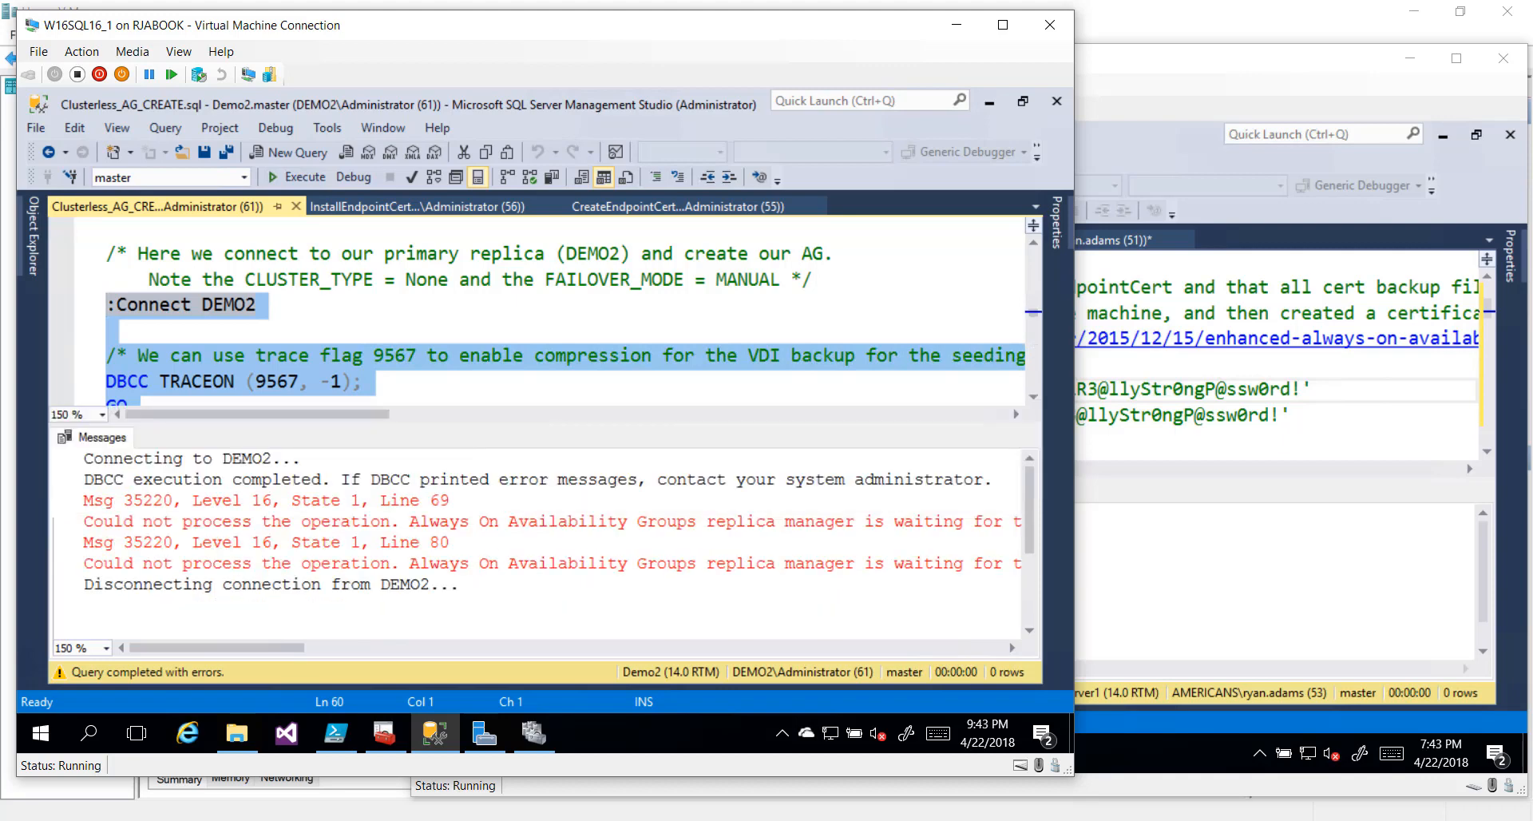
{"action": "left_click", "coordinate": [60, 524]}
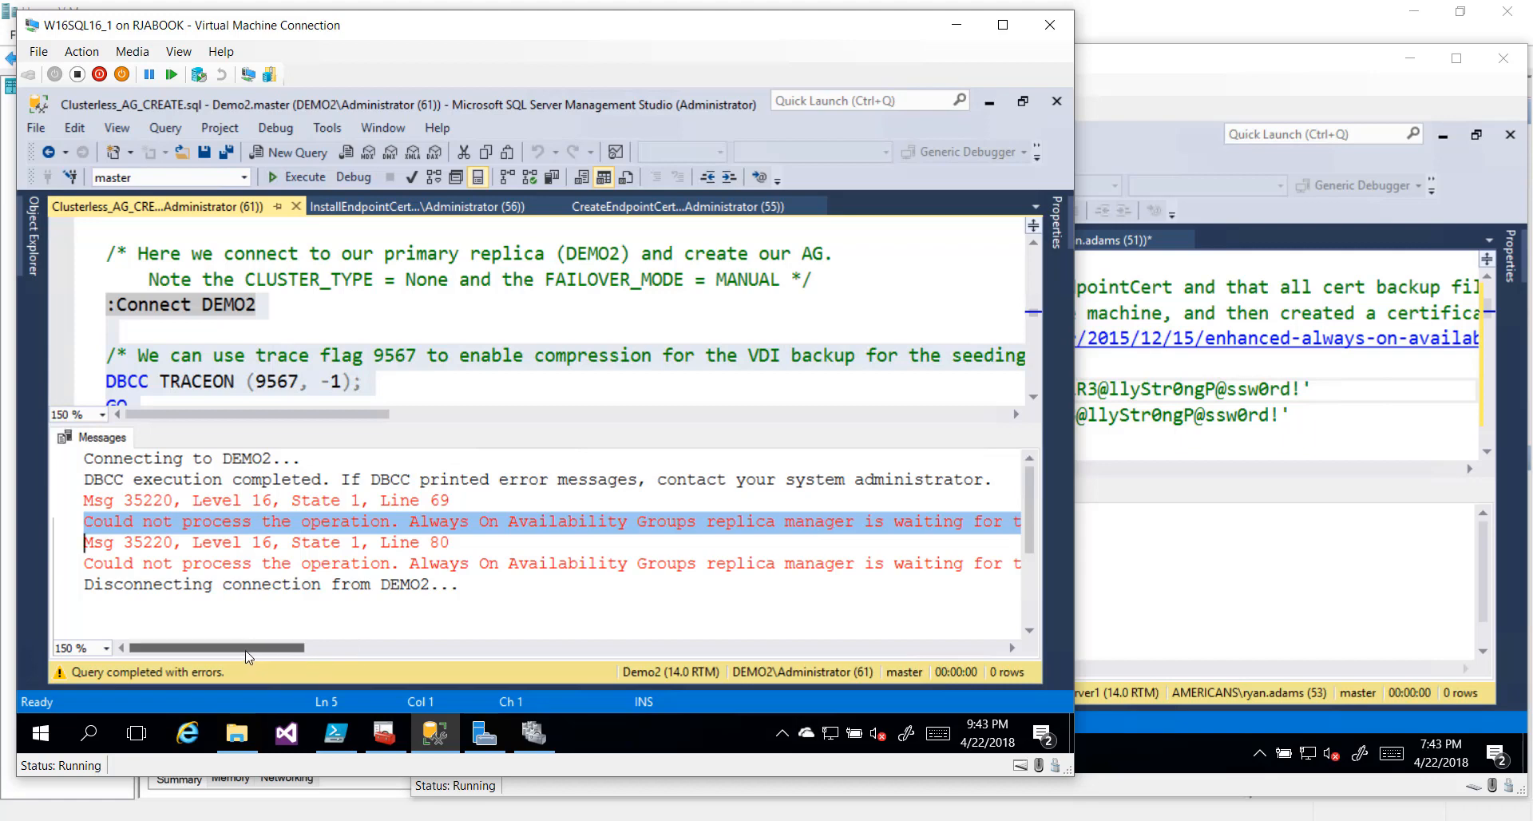
{"action": "left_click_drag", "start_coordinate": [247, 656], "coordinate": [139, 649]}
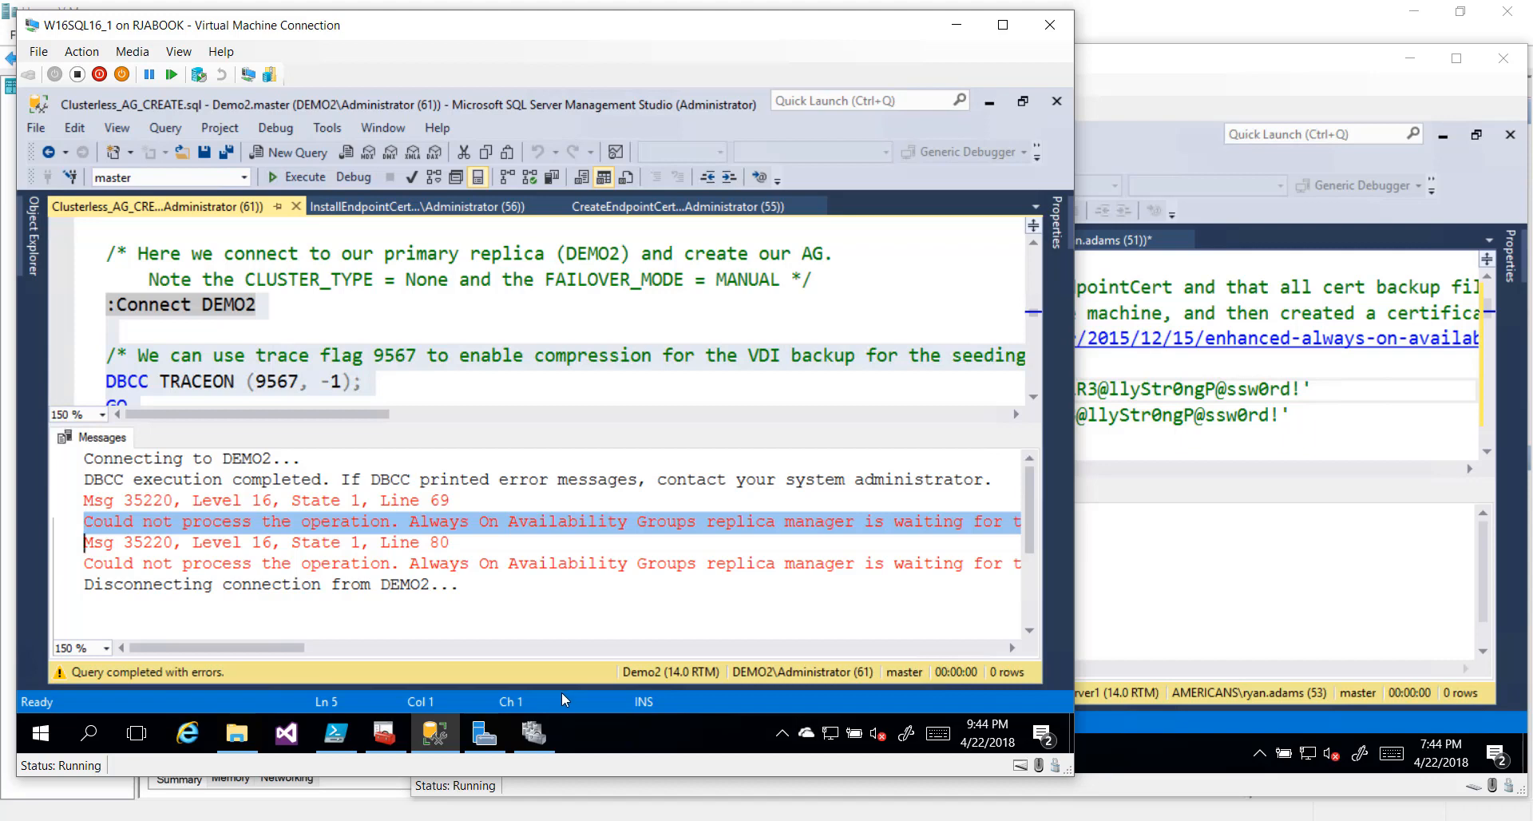
Uncheck Enable AlwaysOn Availability Groups for SQL Server (MSSQLSERVER) on W16SQL16_1, accepting the restart
{"action": "left_click", "coordinate": [384, 733]}
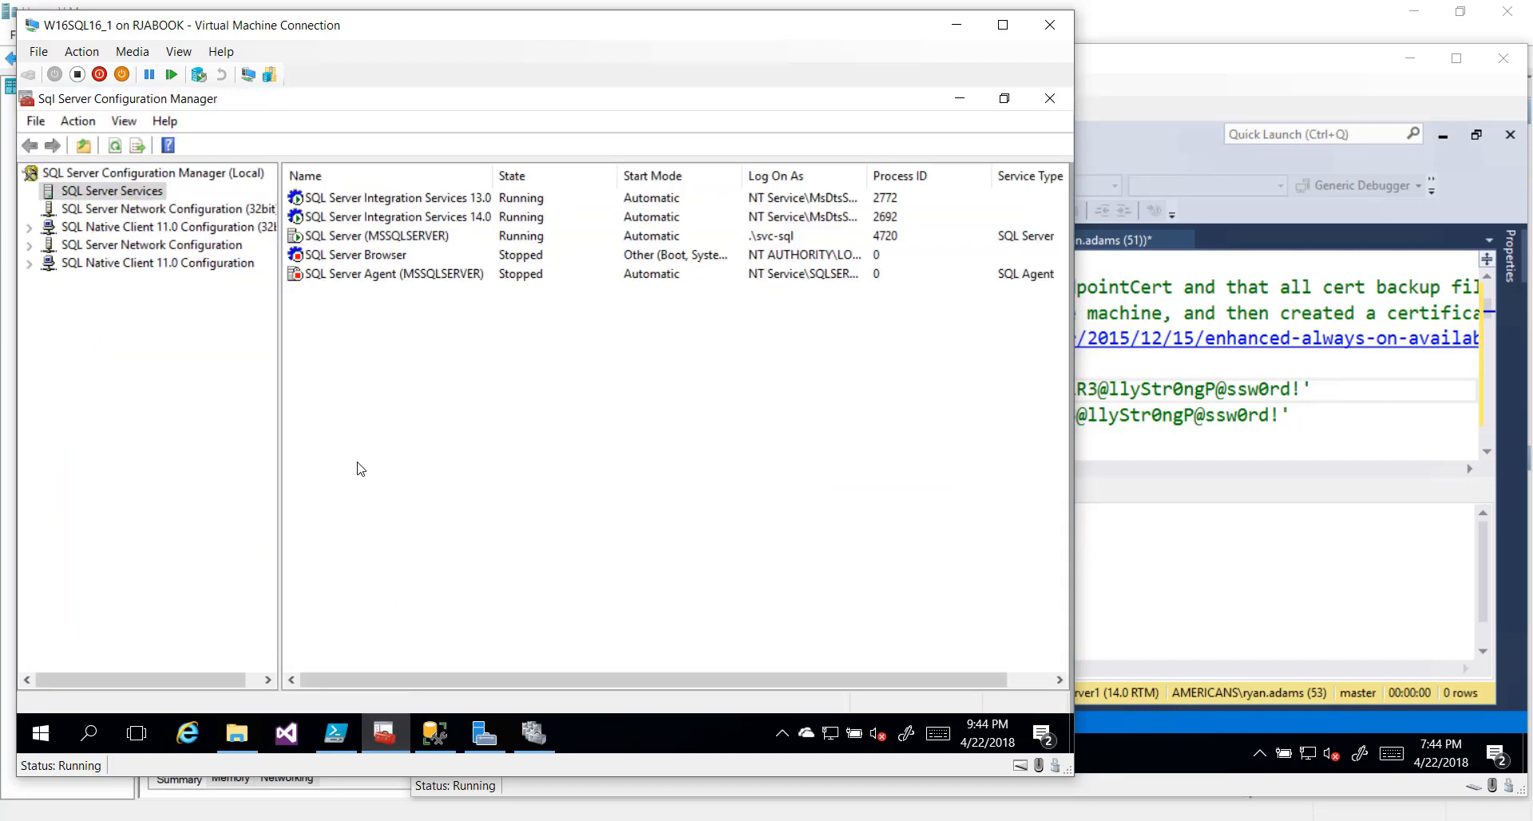
{"action": "left_click", "coordinate": [377, 238]}
{"action": "right_click", "coordinate": [379, 245]}
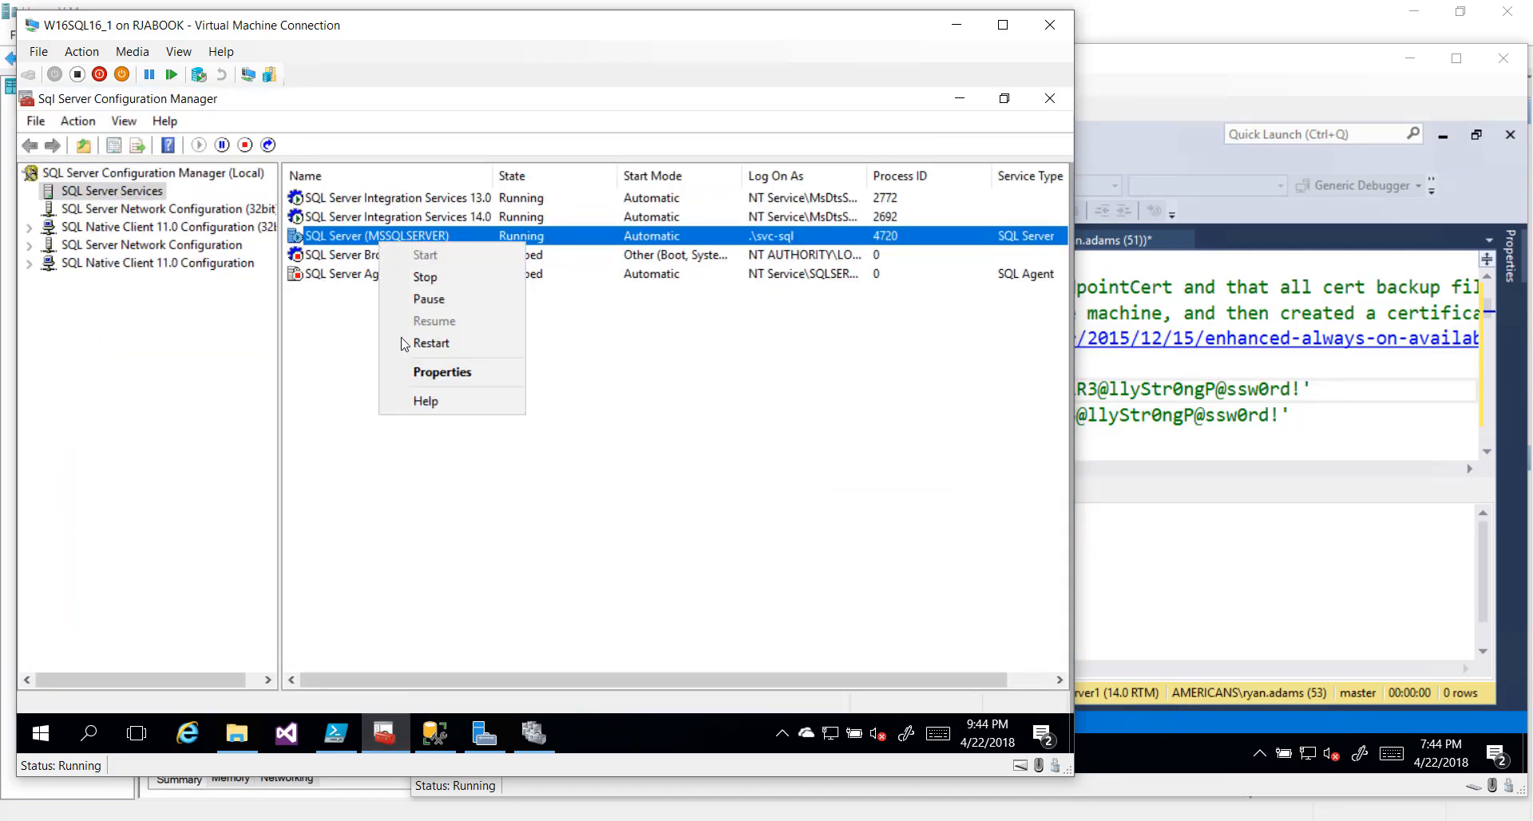
{"action": "left_click", "coordinate": [411, 377]}
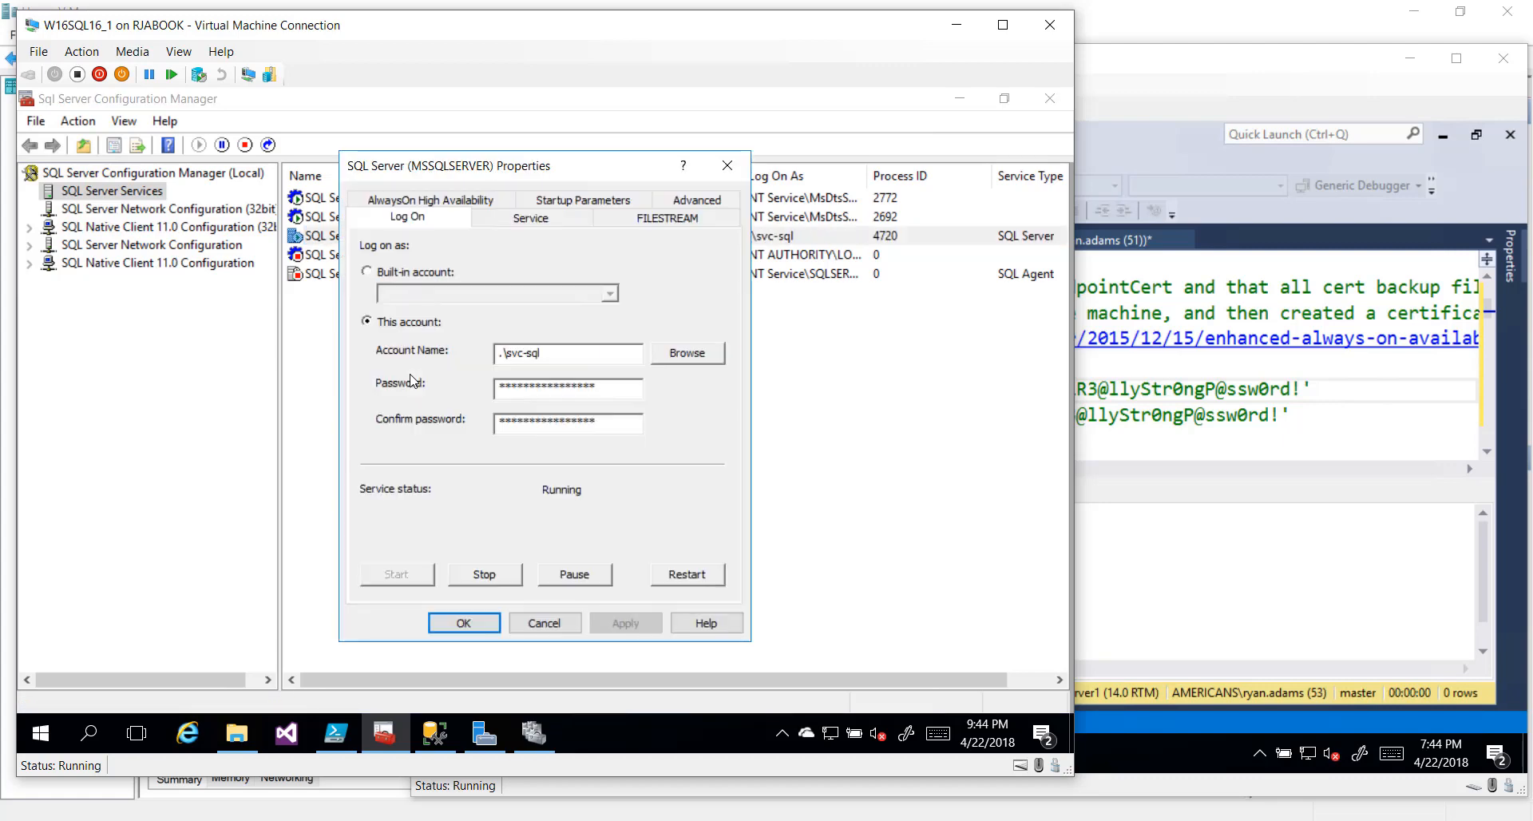
{"action": "left_click", "coordinate": [438, 200]}
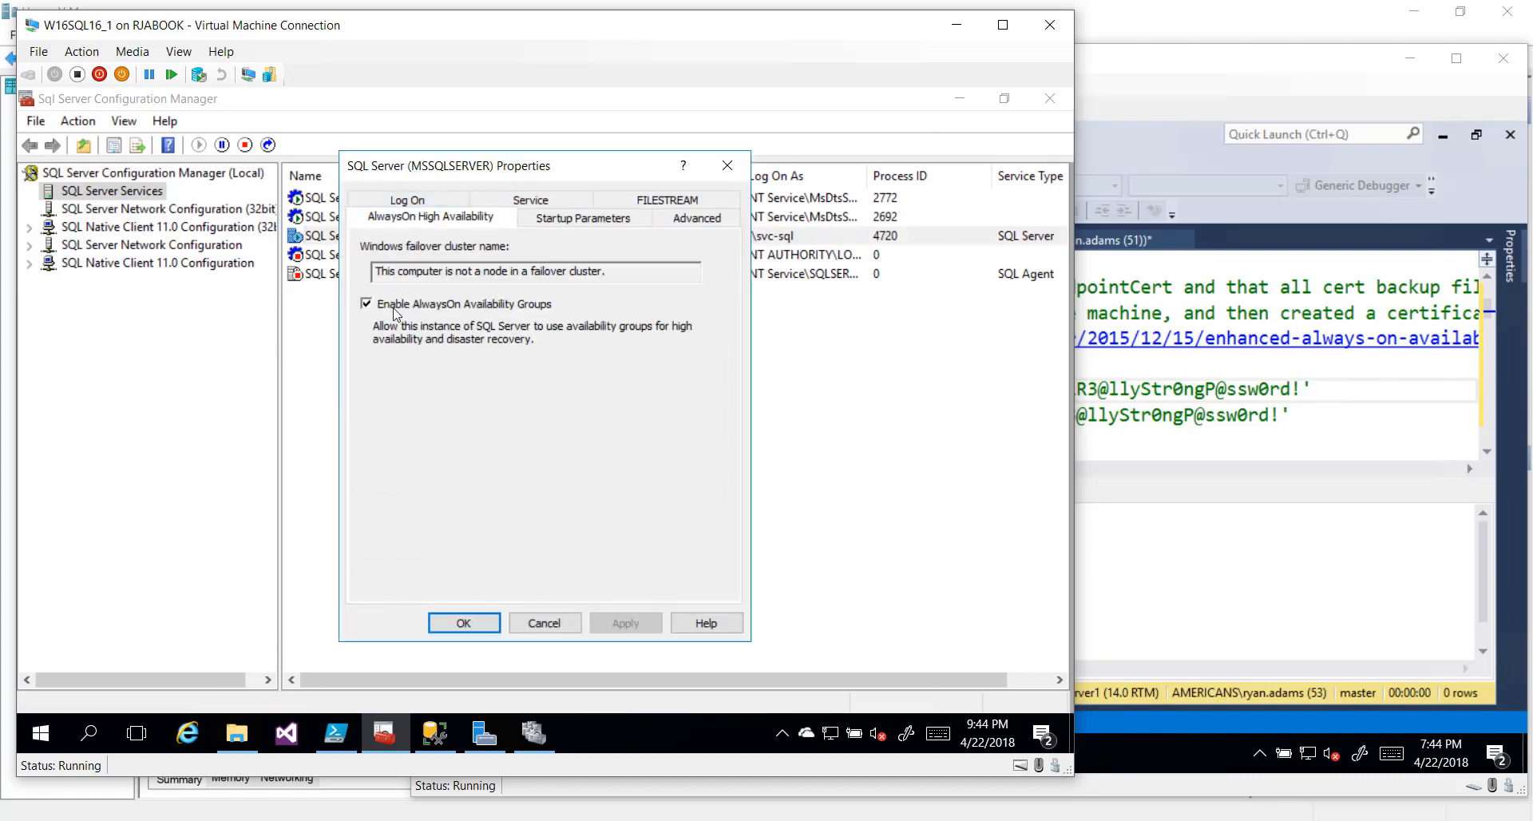
{"action": "left_click", "coordinate": [394, 308]}
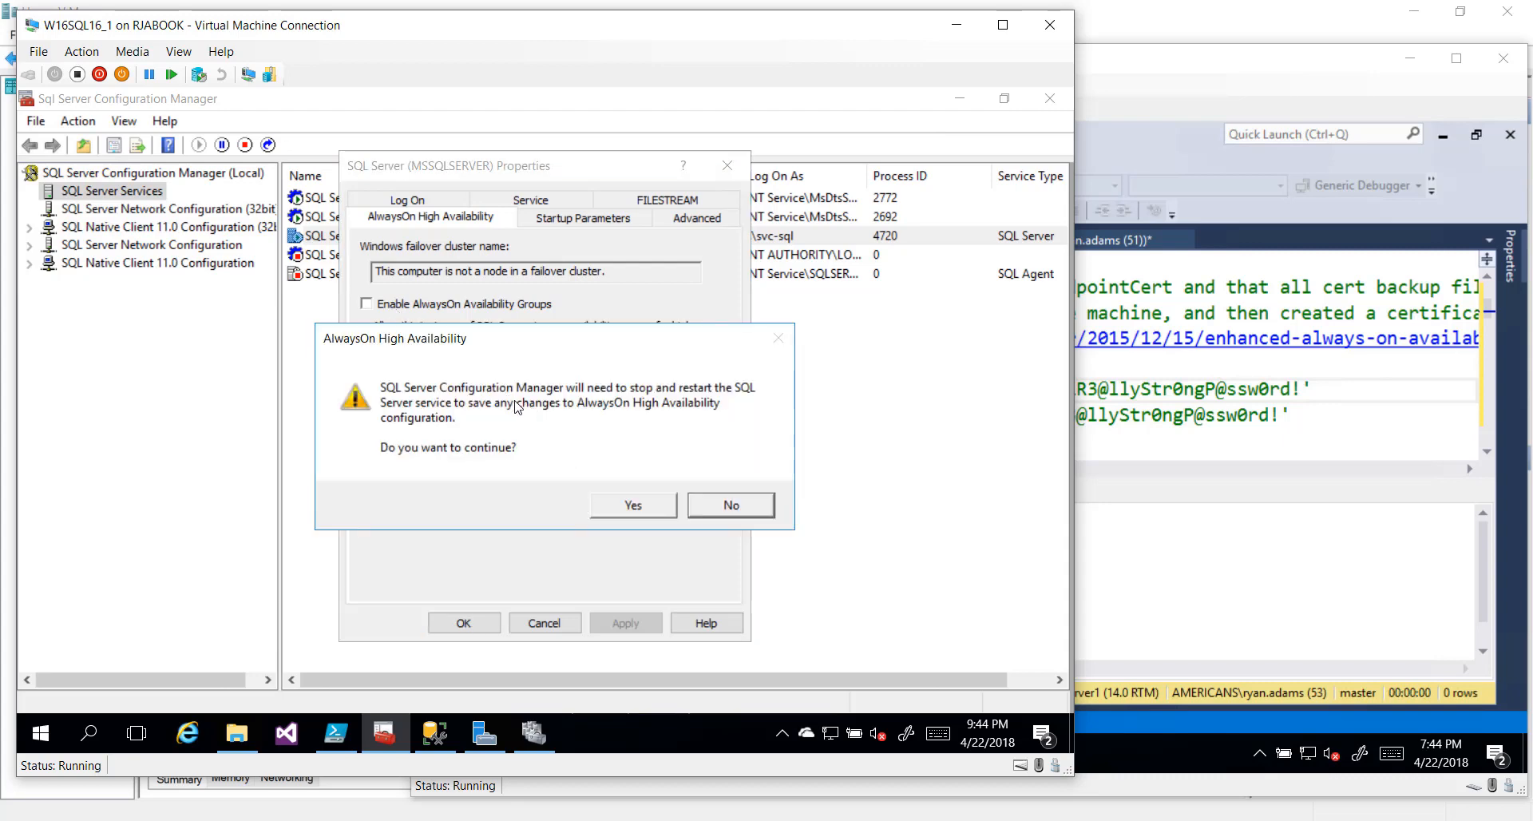
{"action": "left_click", "coordinate": [624, 510]}
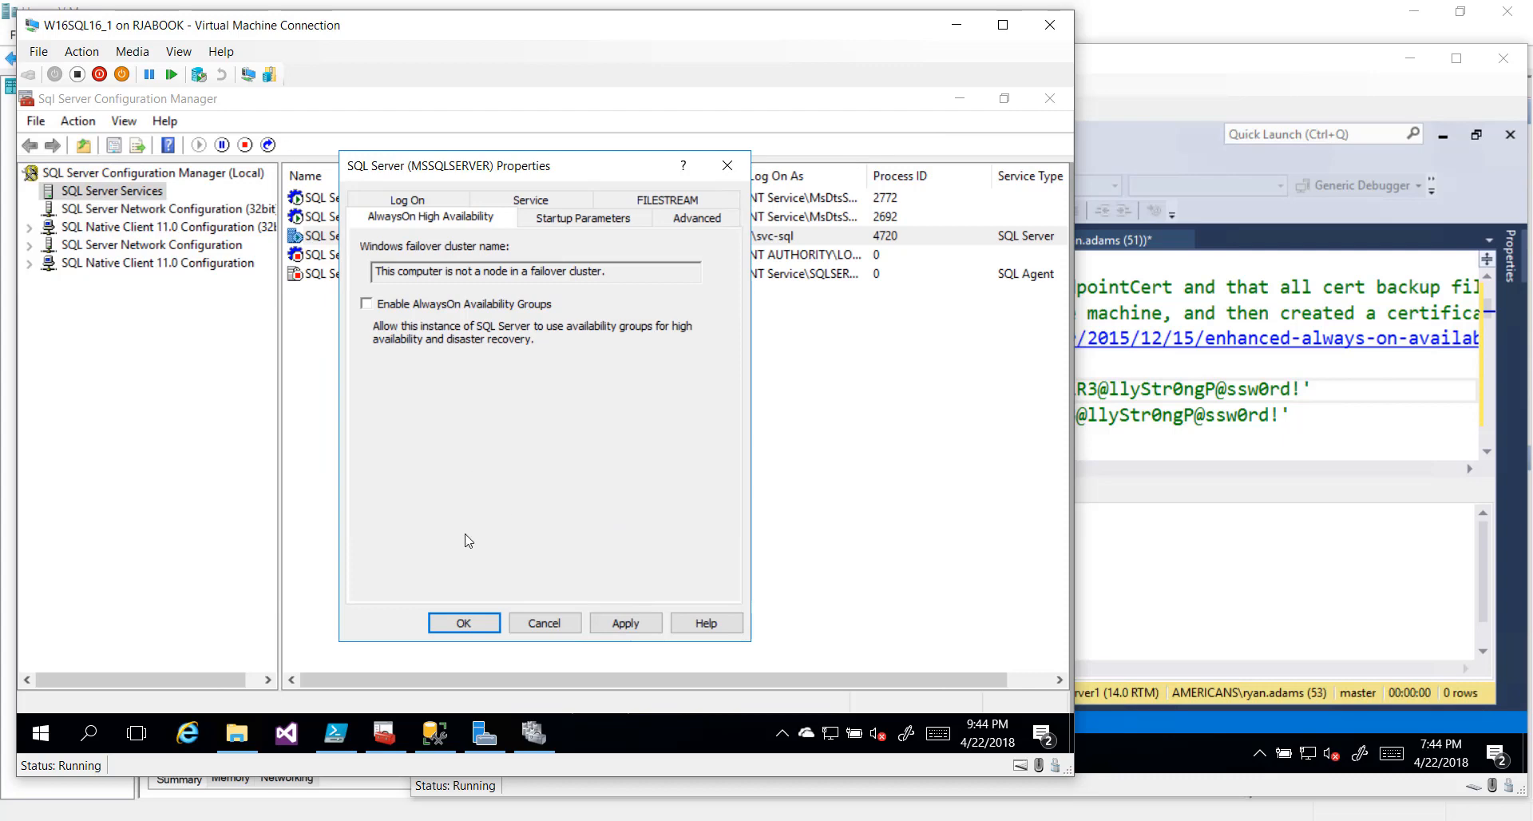
{"action": "left_click", "coordinate": [467, 628]}
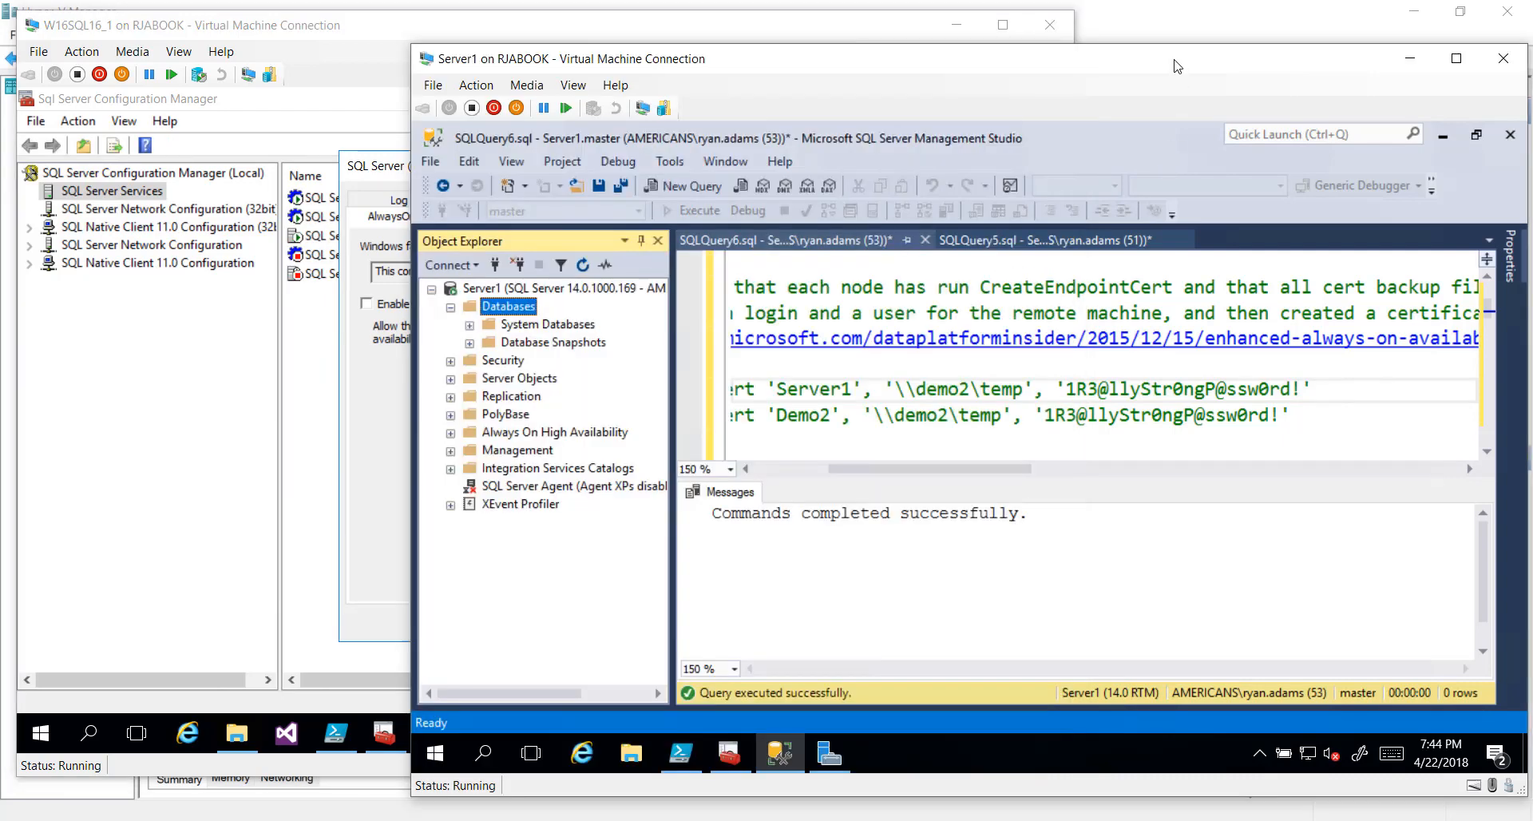
{"action": "left_click", "coordinate": [1178, 62]}
On Server1, uncheck Enable AlwaysOn Availability Groups for SQL Server (MSSQLSERVER) and accept the restart
{"action": "left_click", "coordinate": [728, 753]}
{"action": "left_click", "coordinate": [760, 231]}
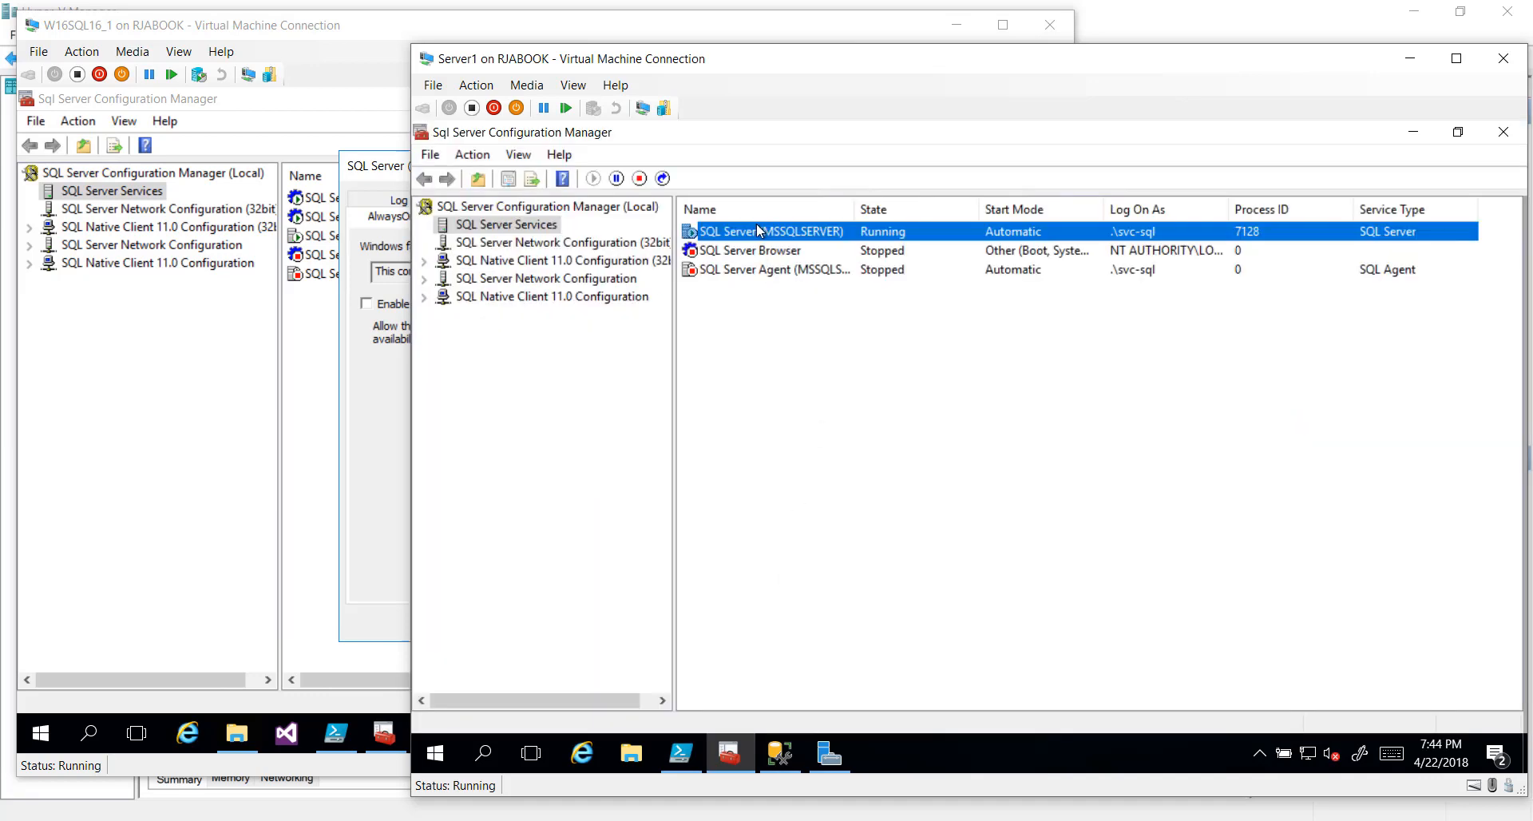
{"action": "right_click", "coordinate": [760, 232]}
{"action": "left_click", "coordinate": [795, 356]}
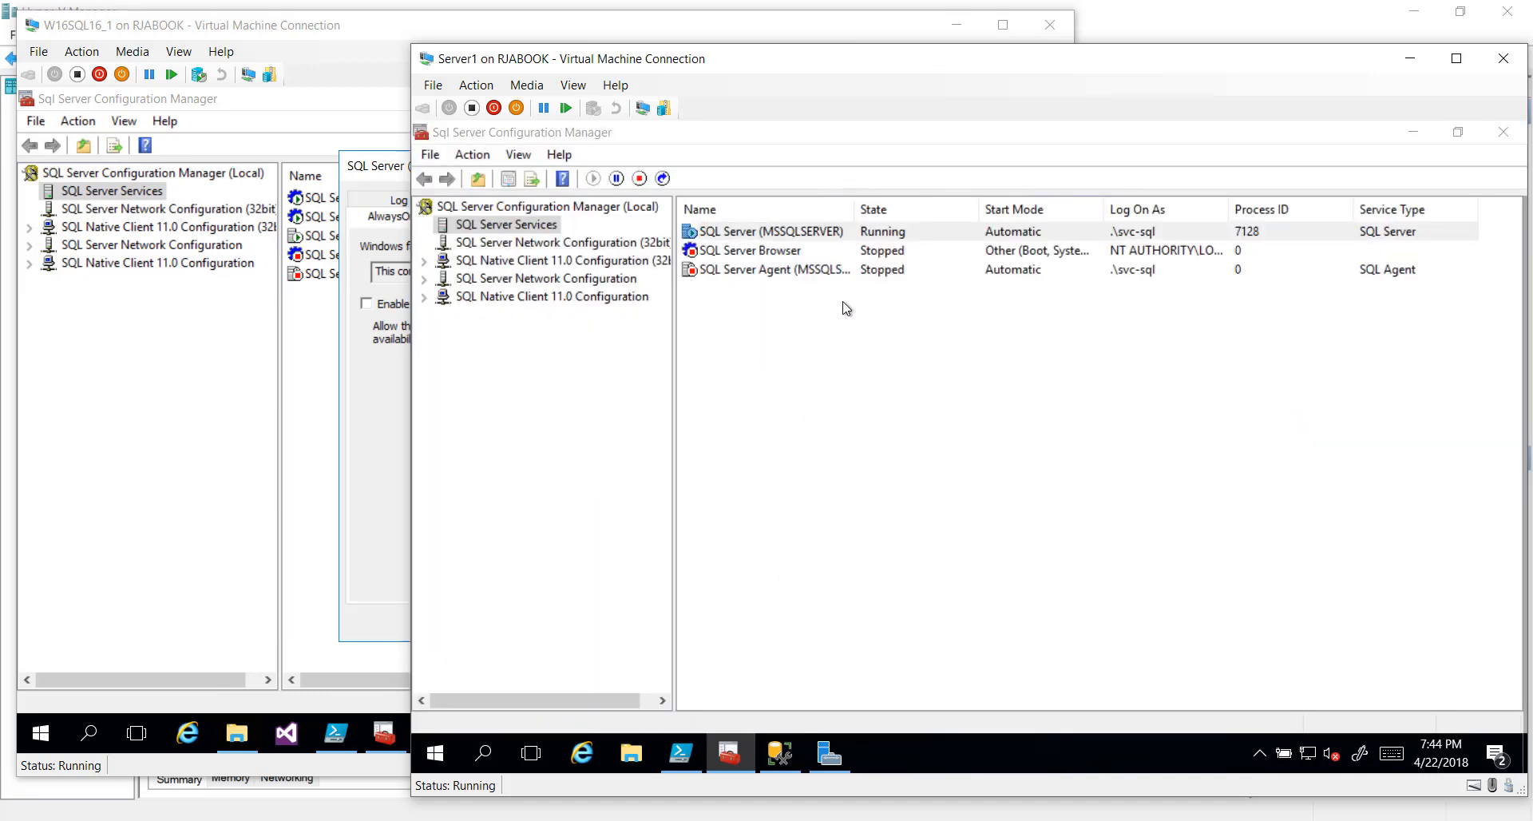
{"action": "left_click", "coordinate": [878, 254]}
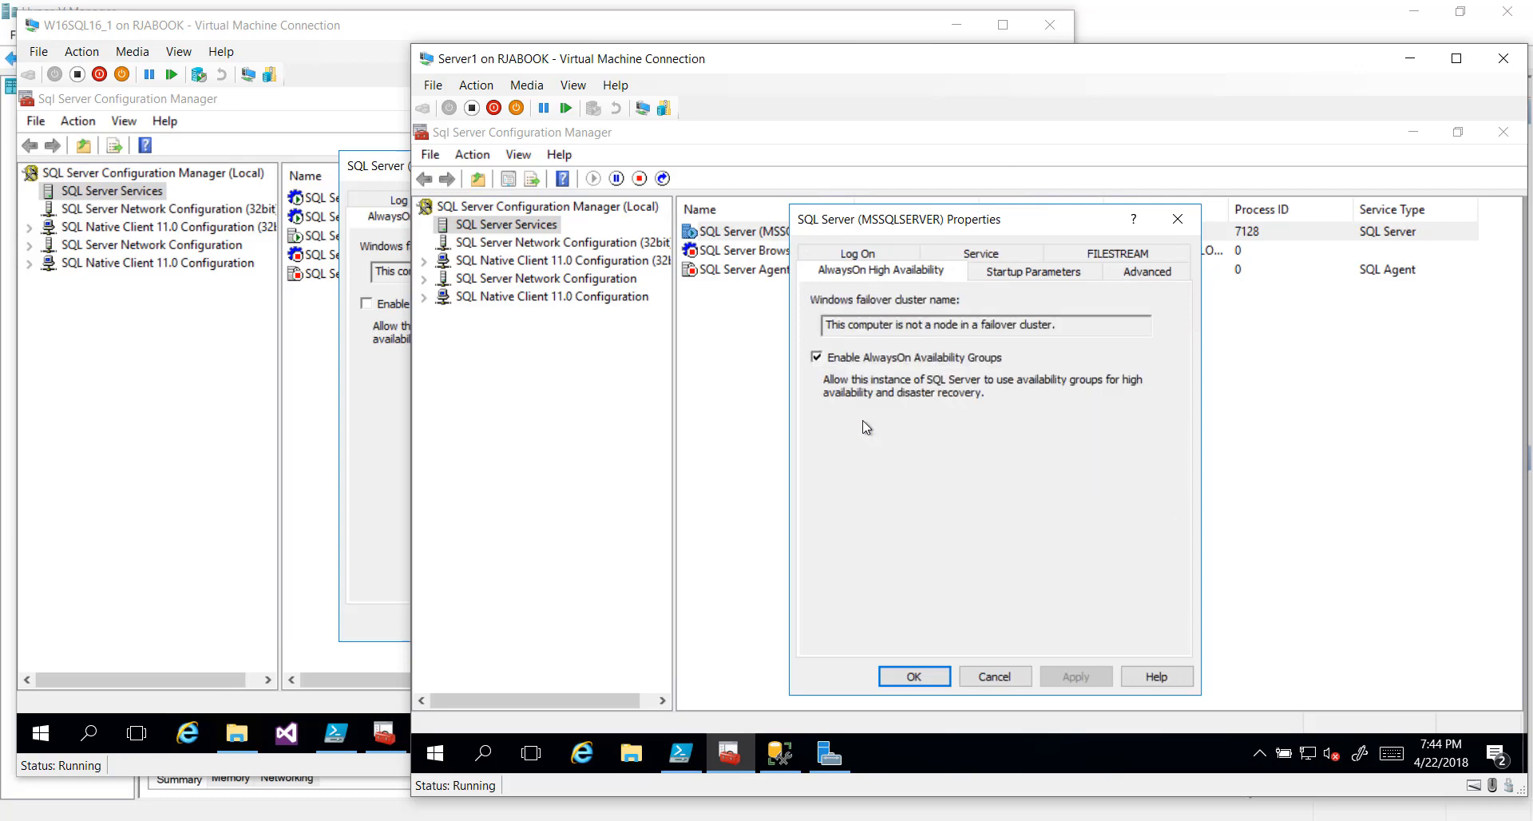
{"action": "left_click", "coordinate": [860, 356]}
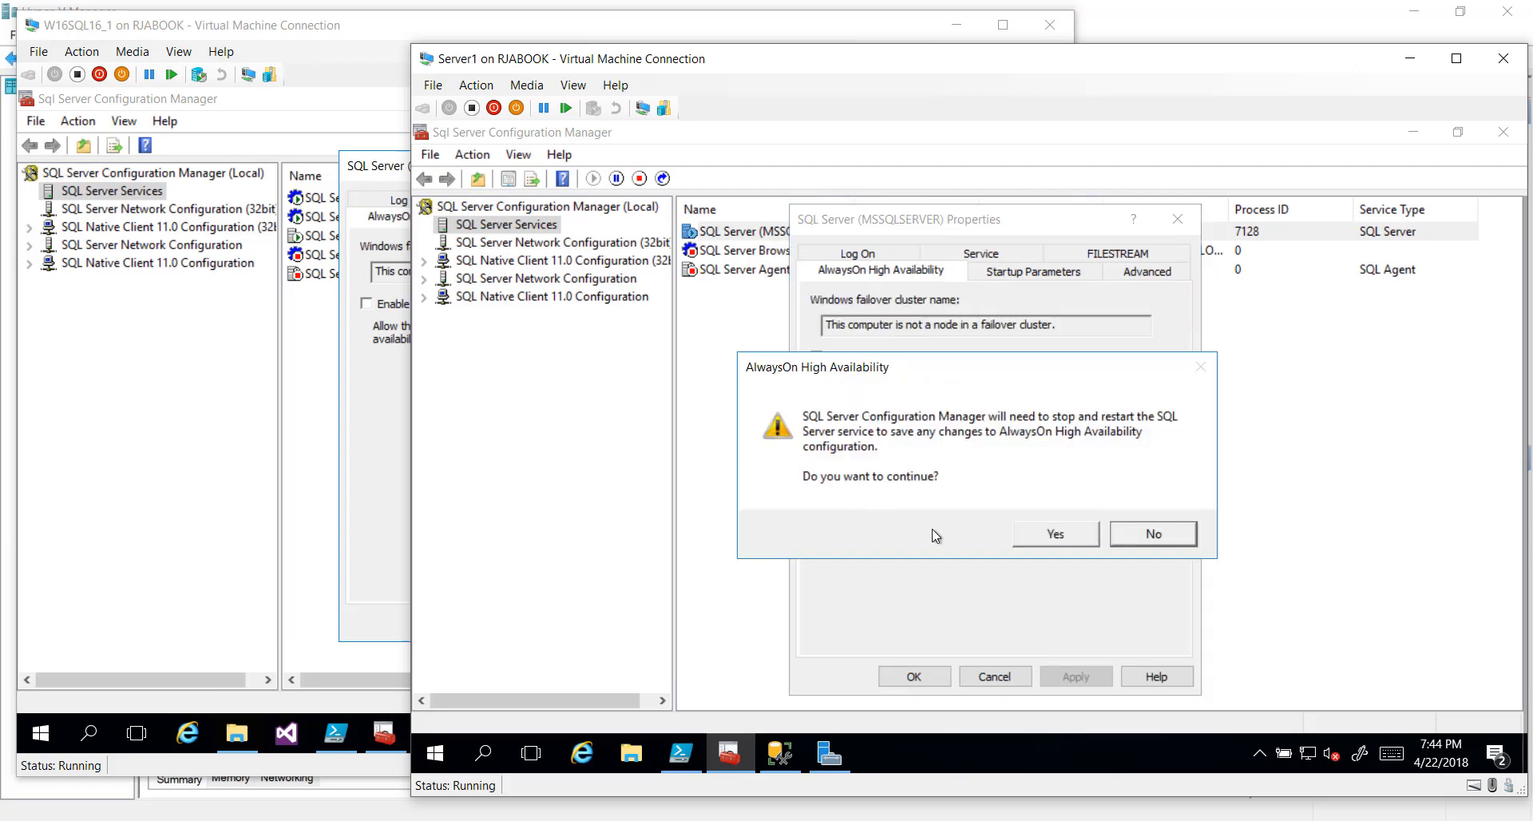
{"action": "left_click", "coordinate": [1038, 540]}
{"action": "left_click", "coordinate": [913, 674]}
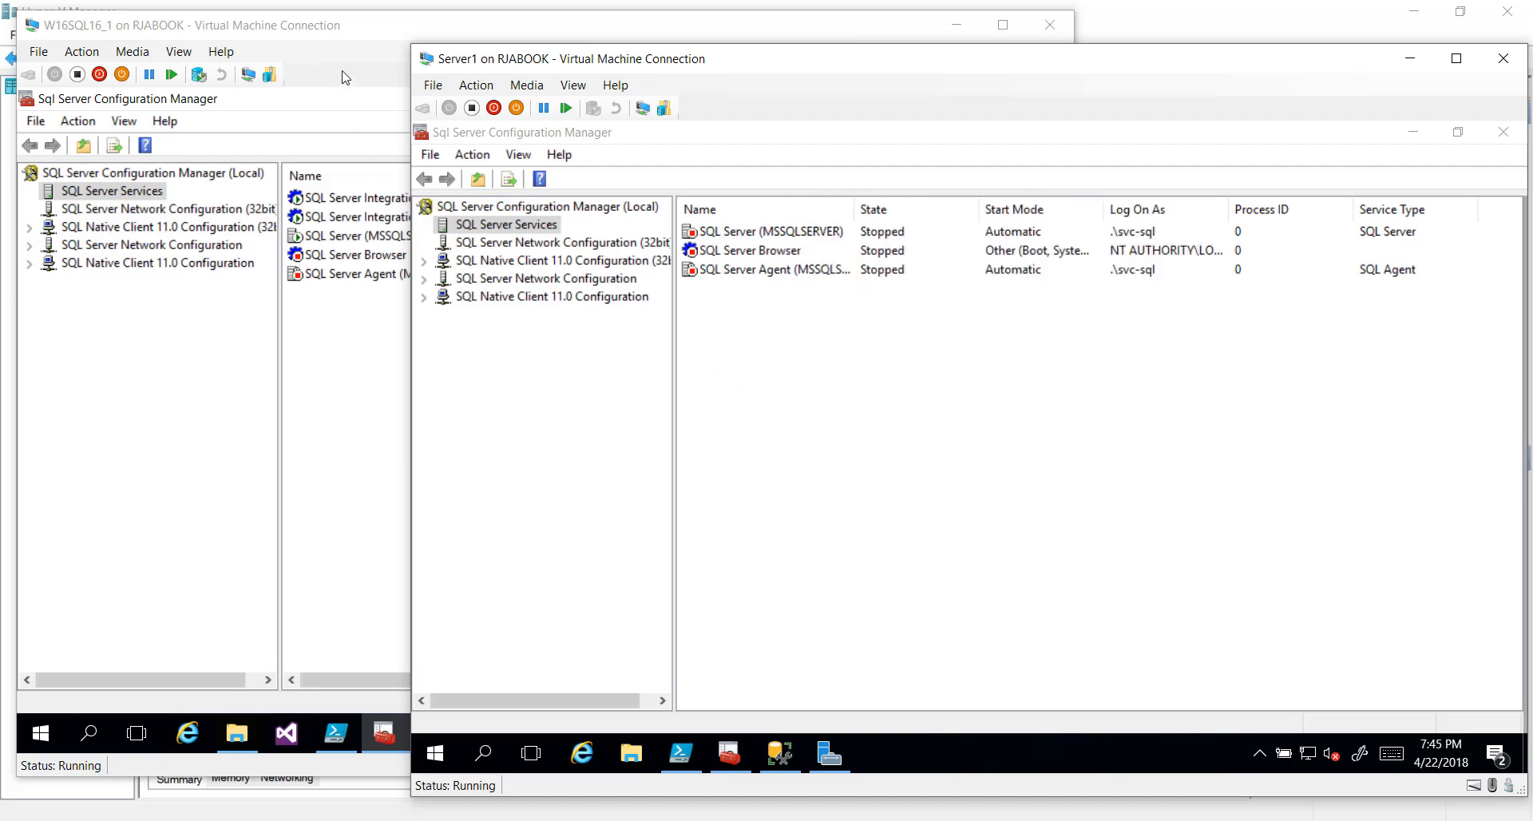
On W16SQL16_1, show the AlwaysOn High Availability tab of SQL Server (MSSQLSERVER) properties
{"action": "left_click", "coordinate": [323, 25]}
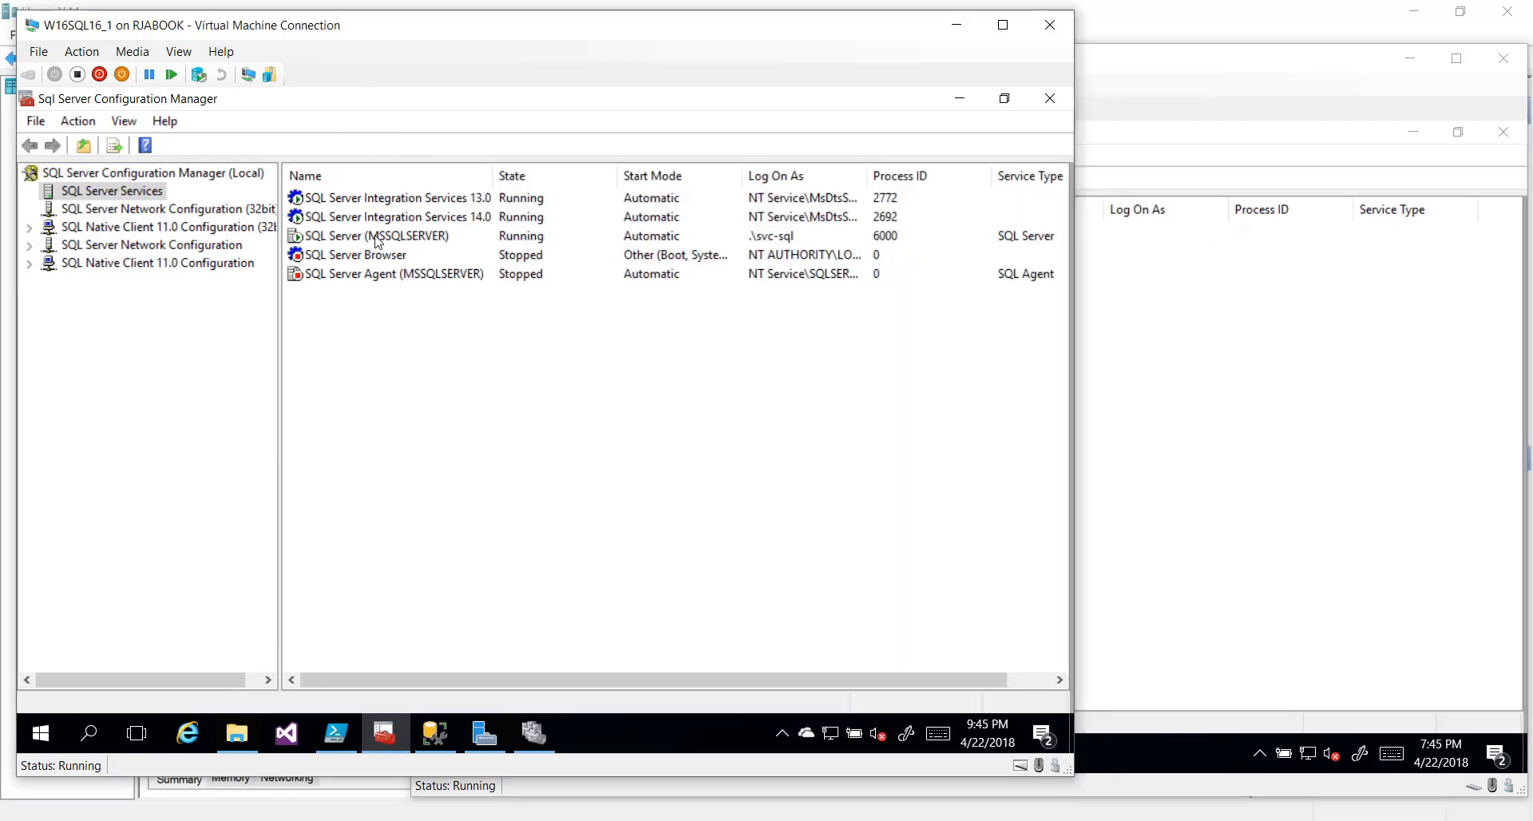
{"action": "right_click", "coordinate": [377, 237]}
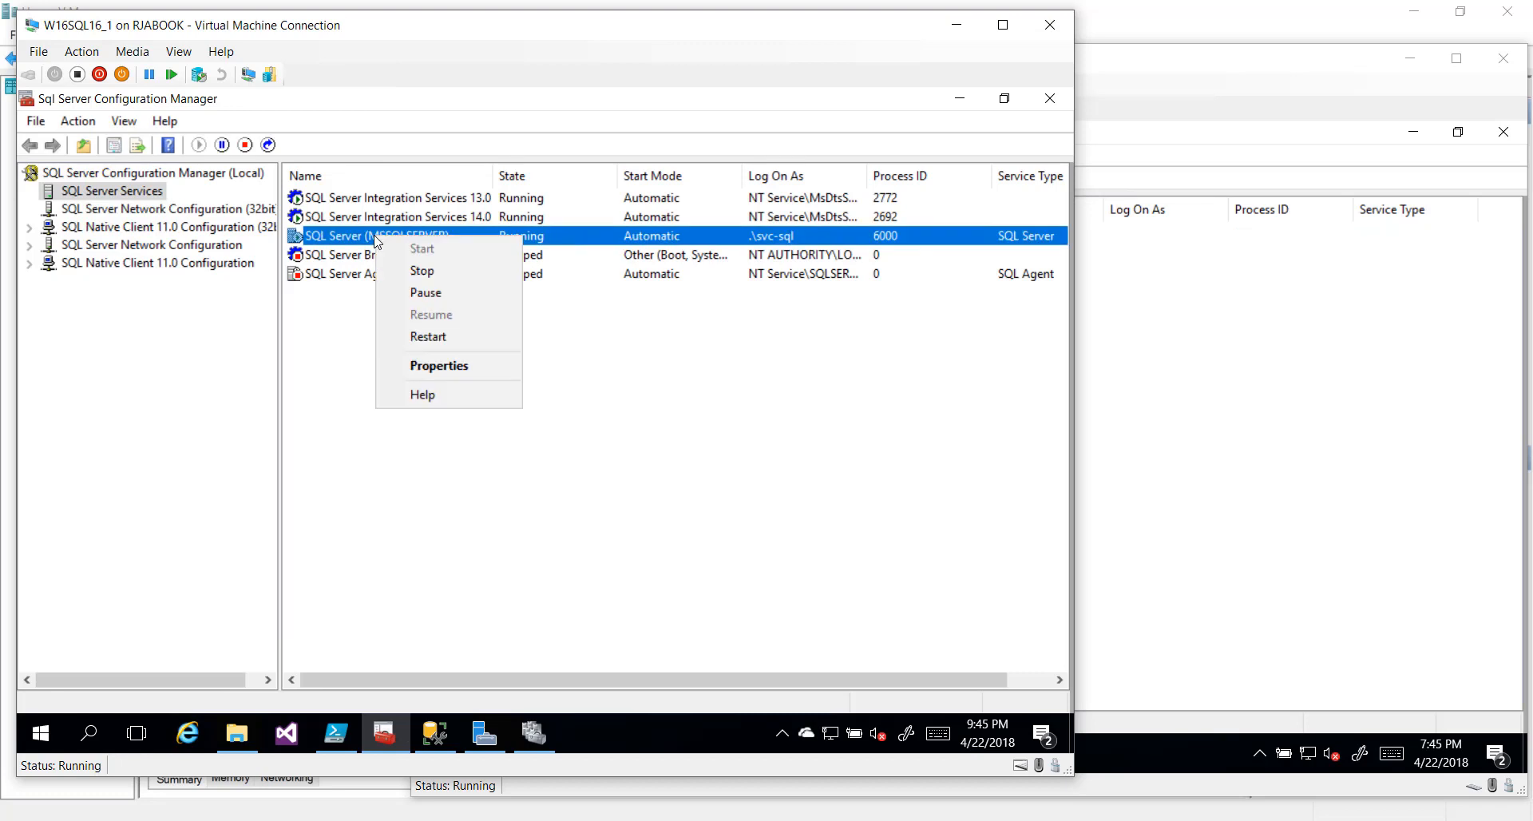
{"action": "left_click", "coordinate": [422, 366]}
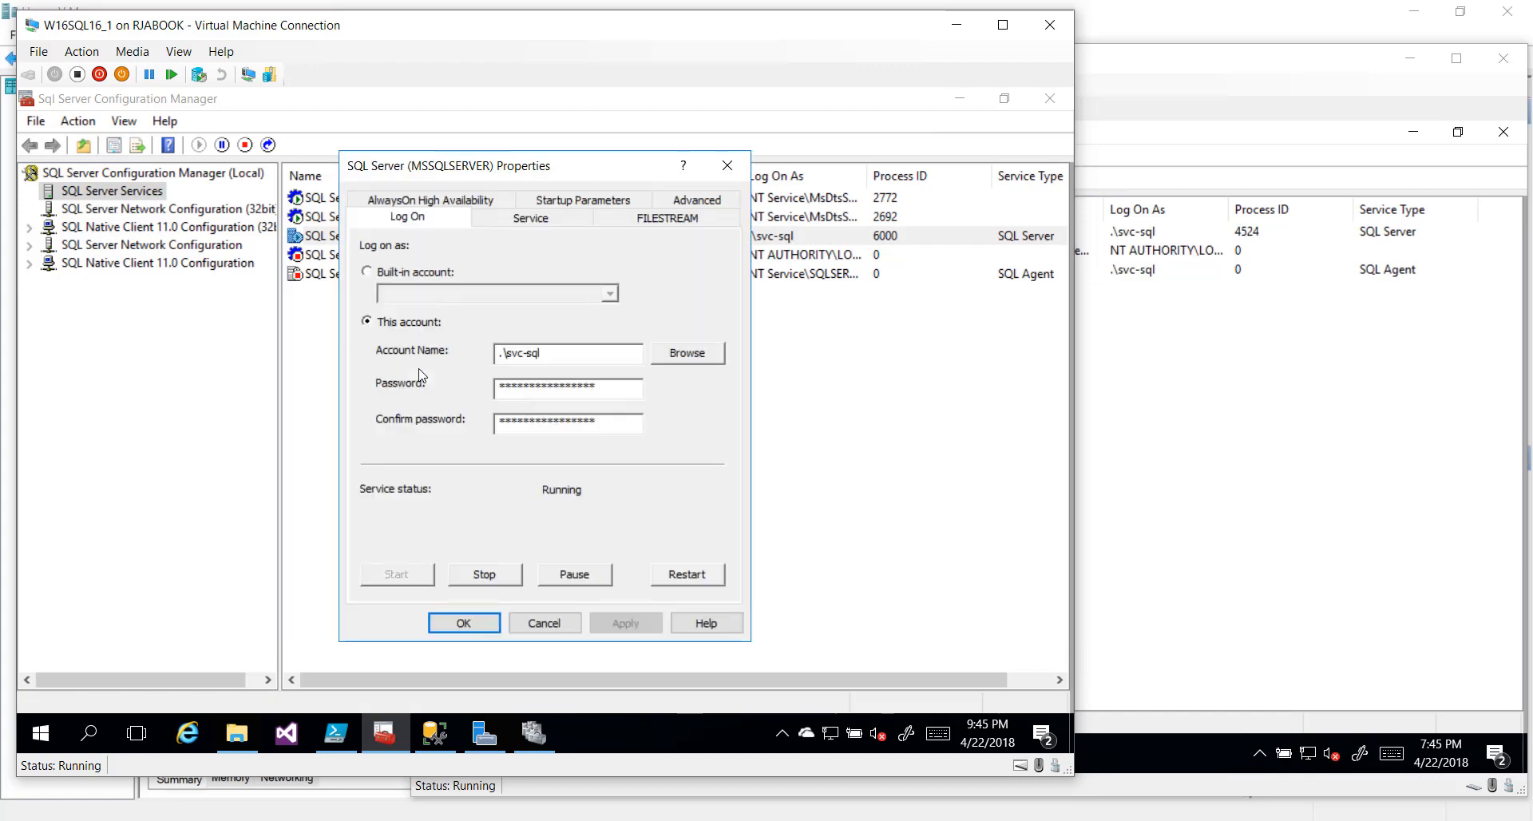
{"action": "left_click", "coordinate": [416, 202]}
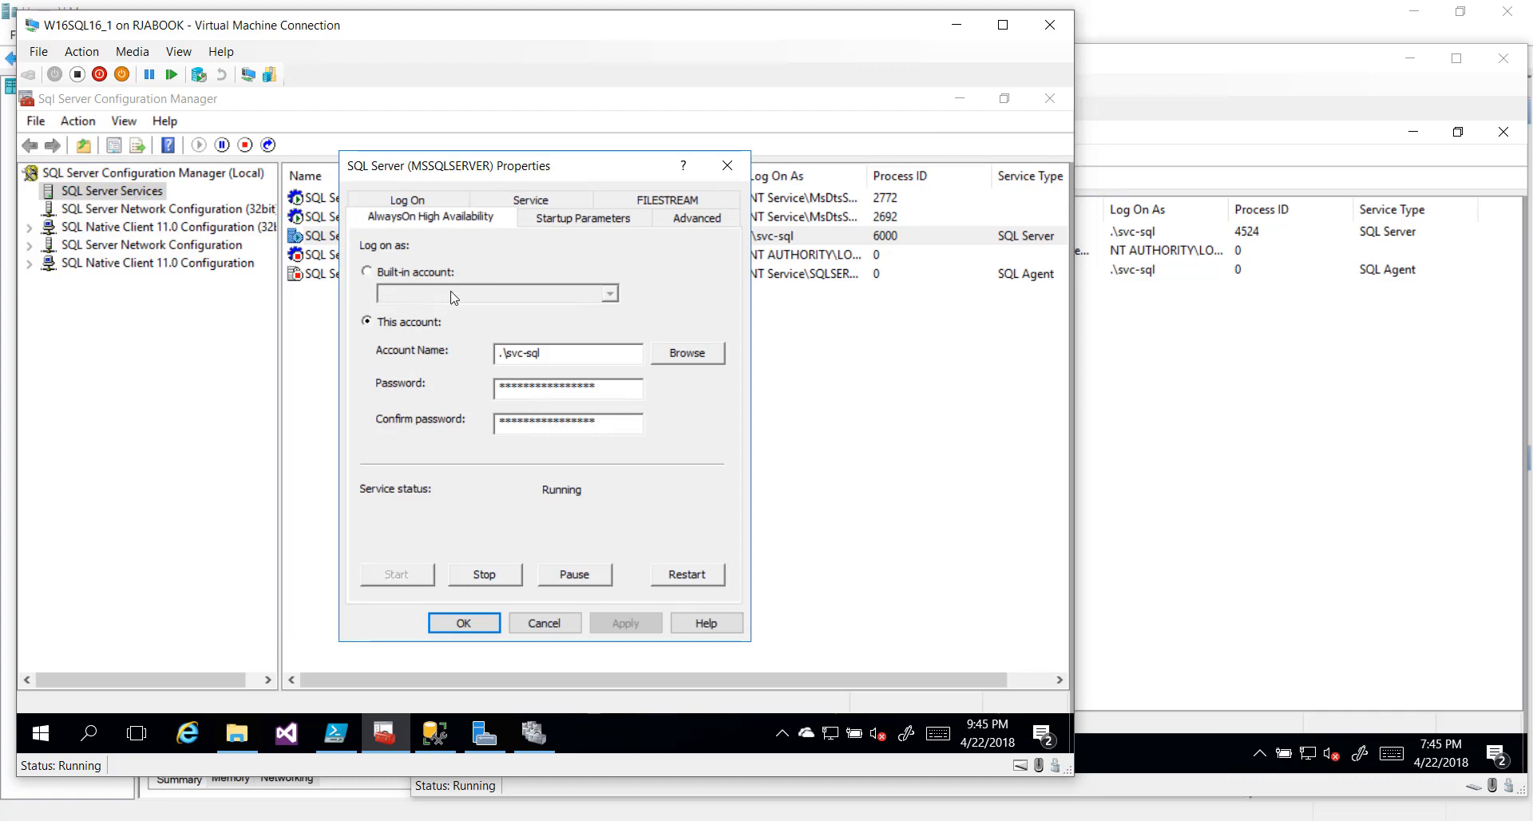
On Server1, check Enable AlwaysOn Availability Groups for SQL Server (MSSQLSERVER) and save it
{"action": "left_click", "coordinate": [1114, 71]}
{"action": "right_click", "coordinate": [734, 232]}
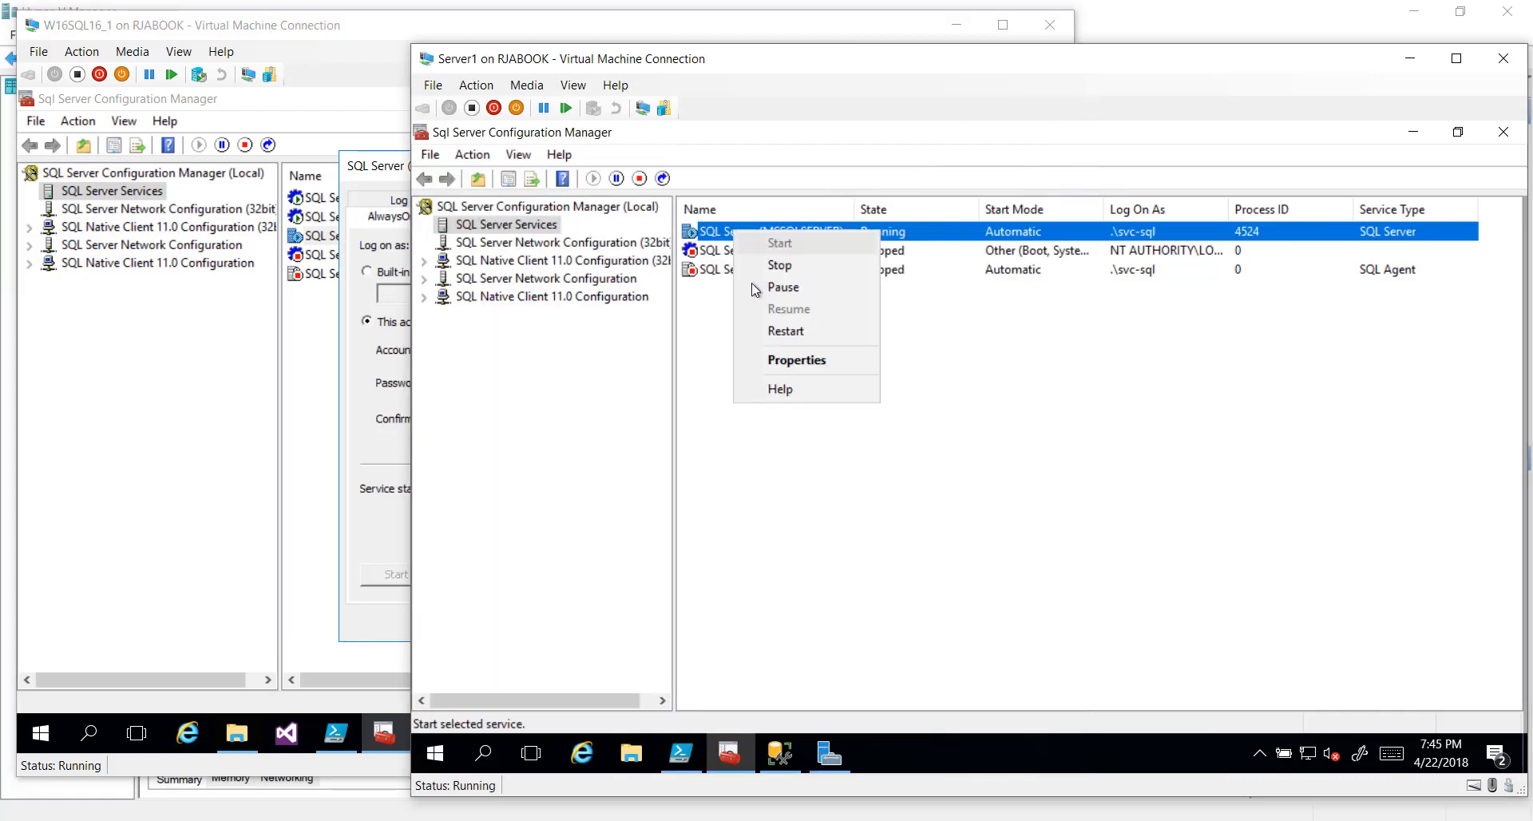
{"action": "left_click", "coordinate": [784, 361]}
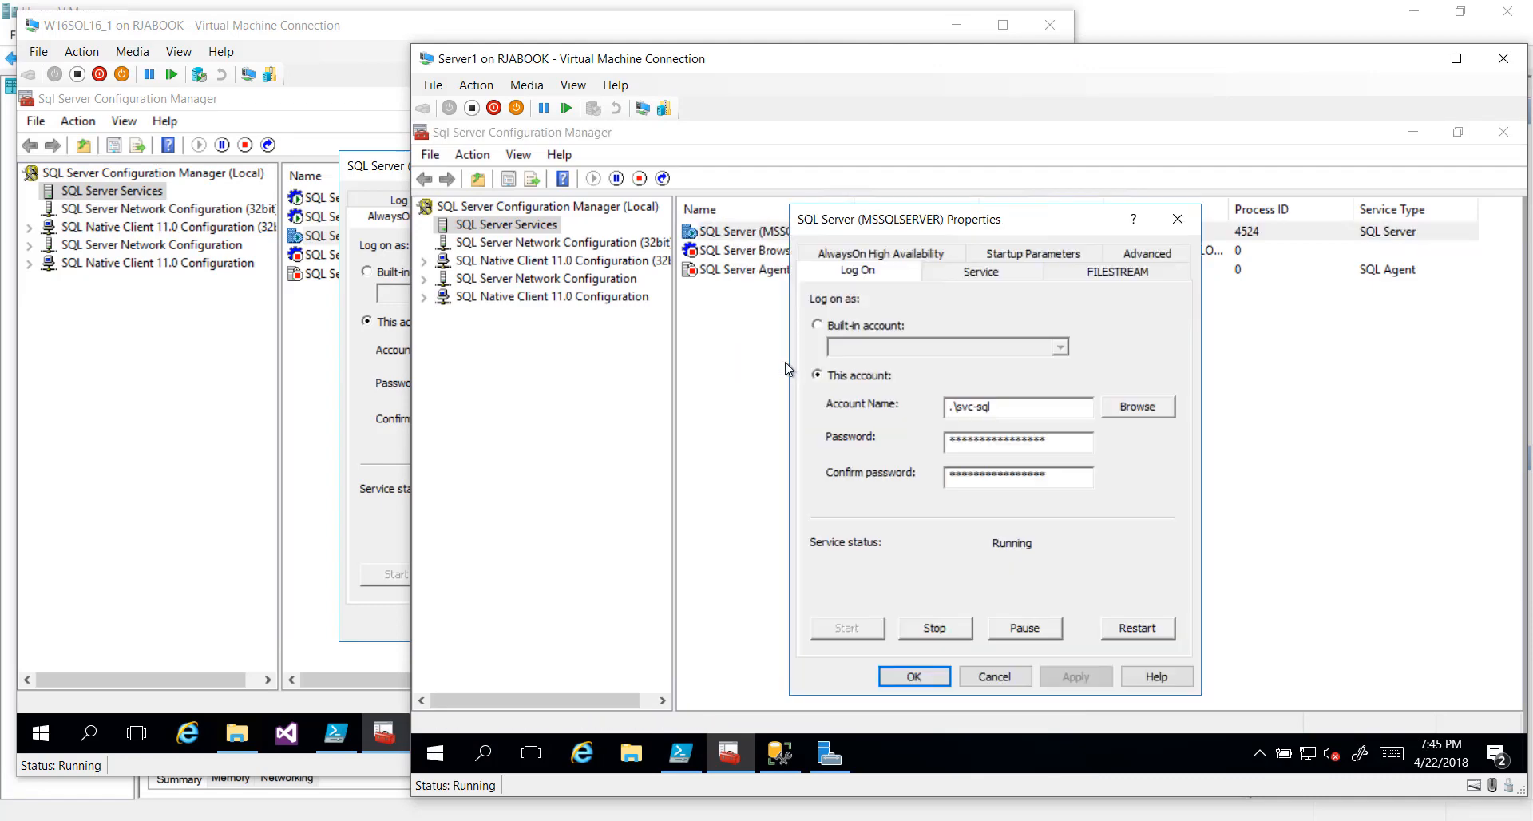
{"action": "left_click", "coordinate": [854, 255]}
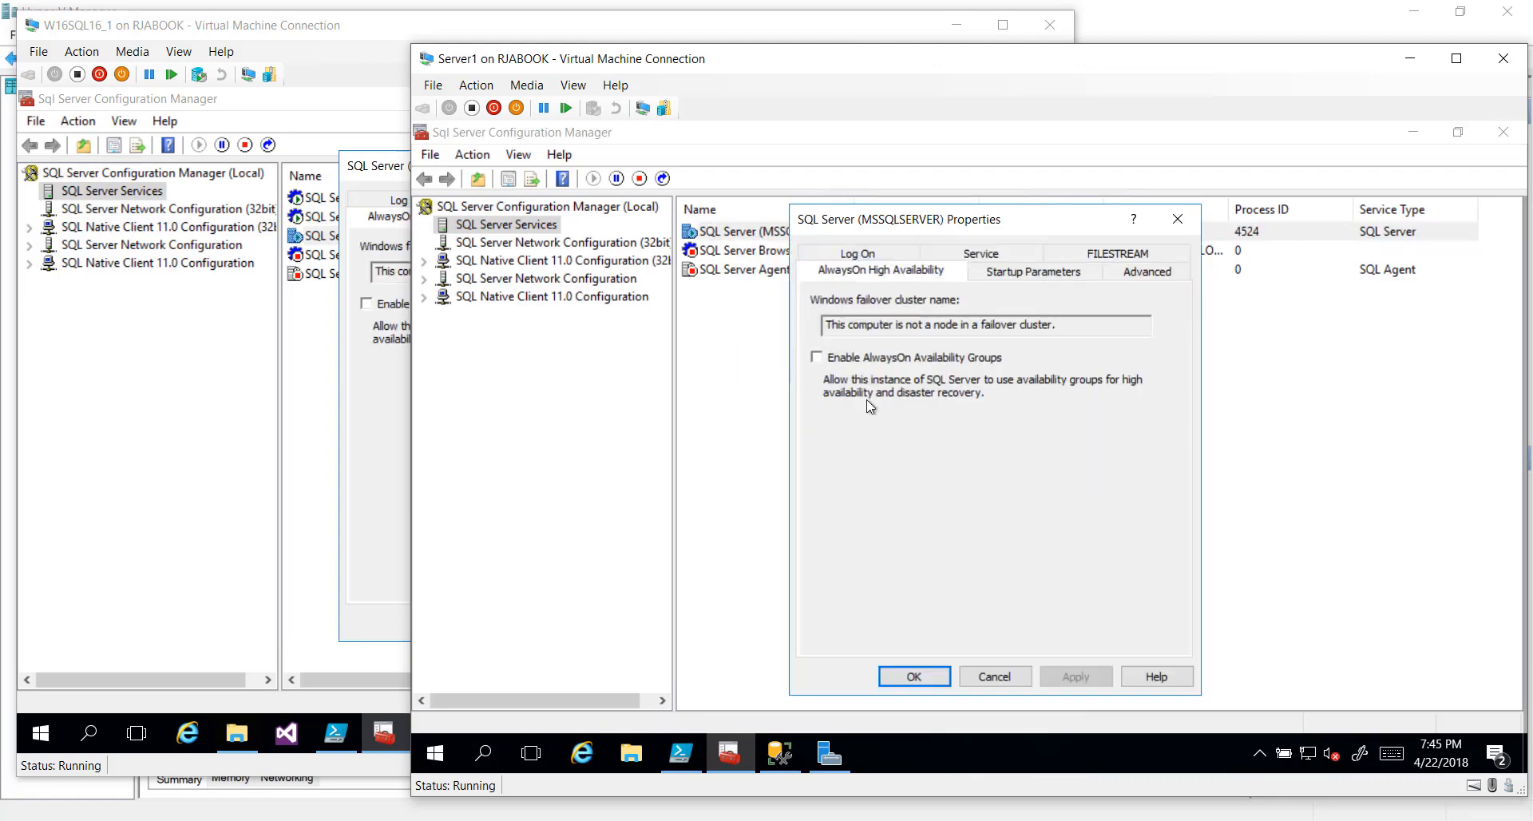
{"action": "left_click", "coordinate": [852, 358]}
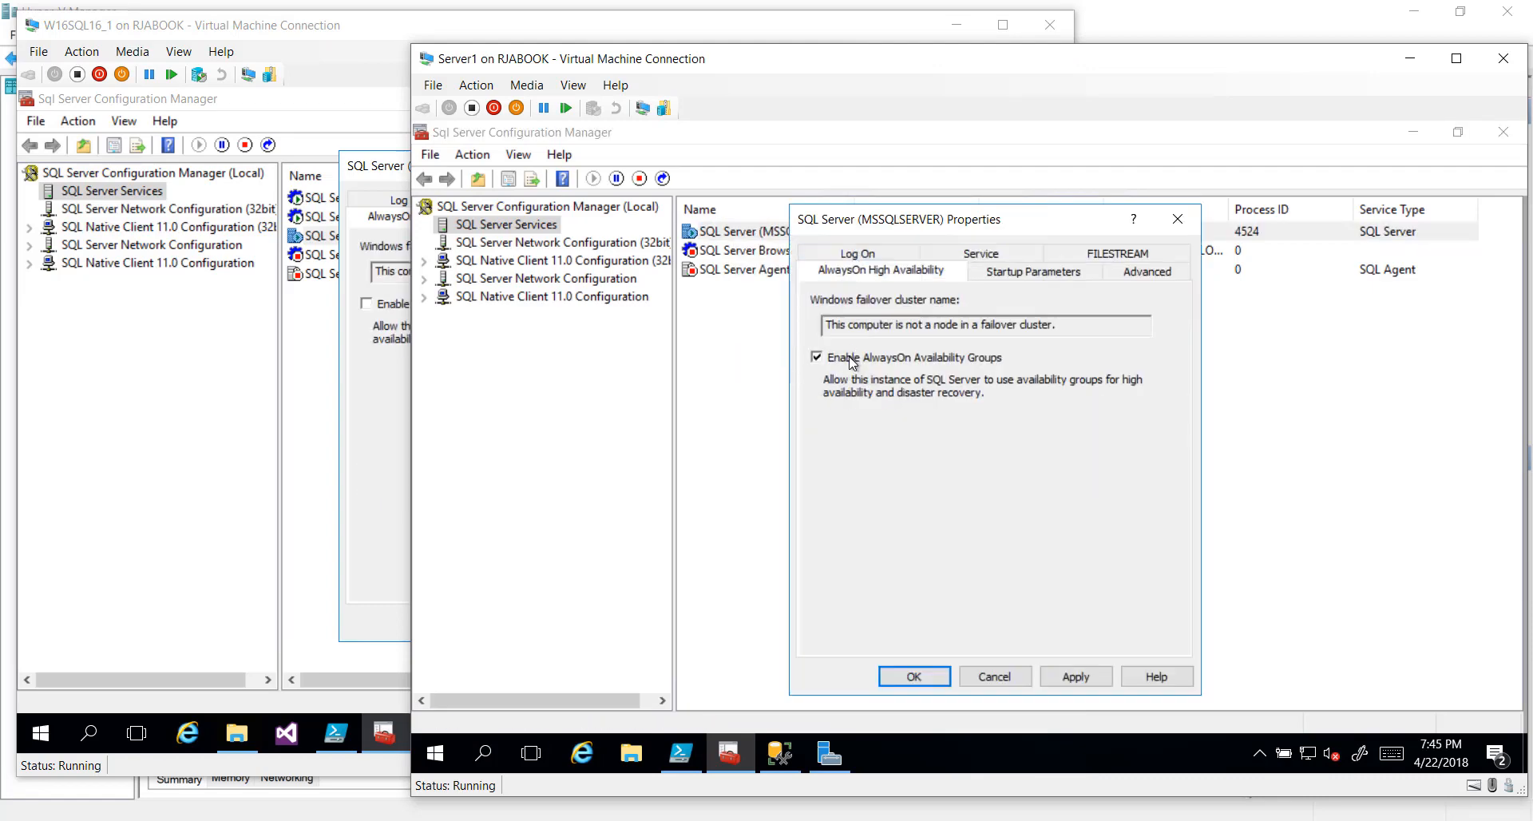
{"action": "left_click", "coordinate": [914, 676]}
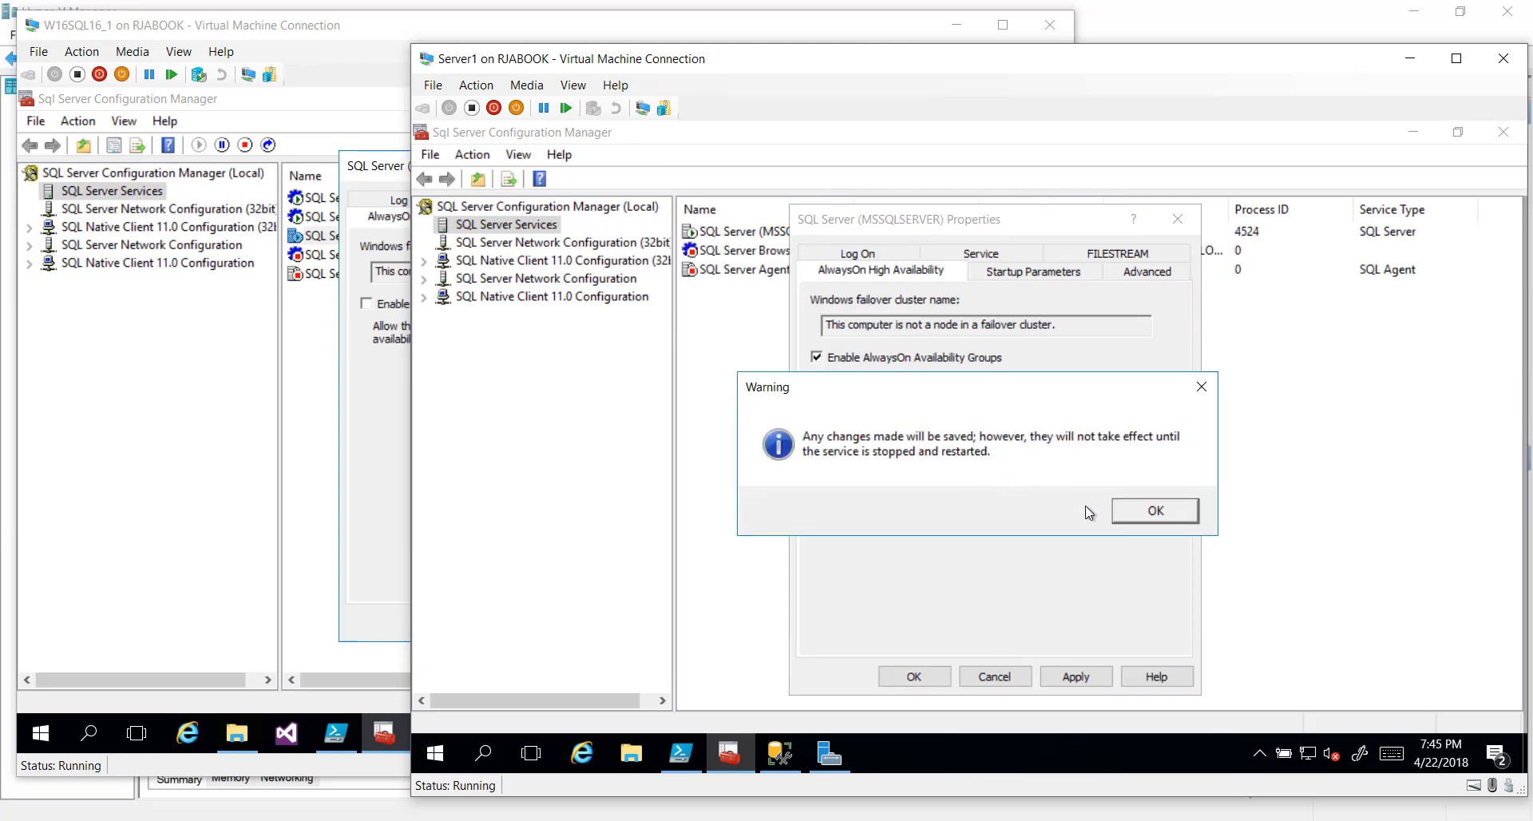
{"action": "left_click", "coordinate": [1139, 514]}
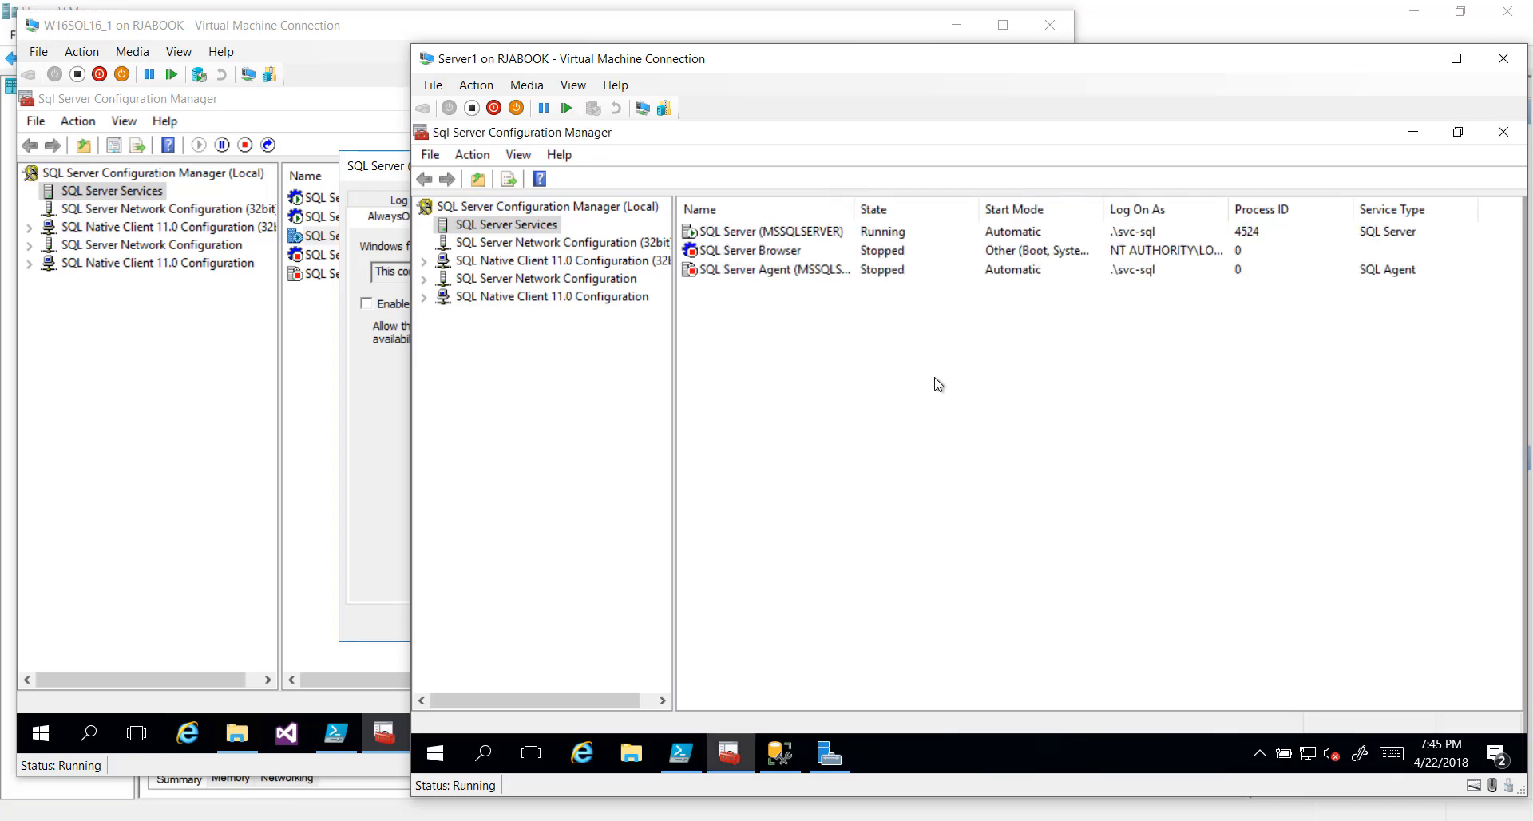
Restart Server1's SQL Server (MSSQLSERVER) service
{"action": "right_click", "coordinate": [734, 230]}
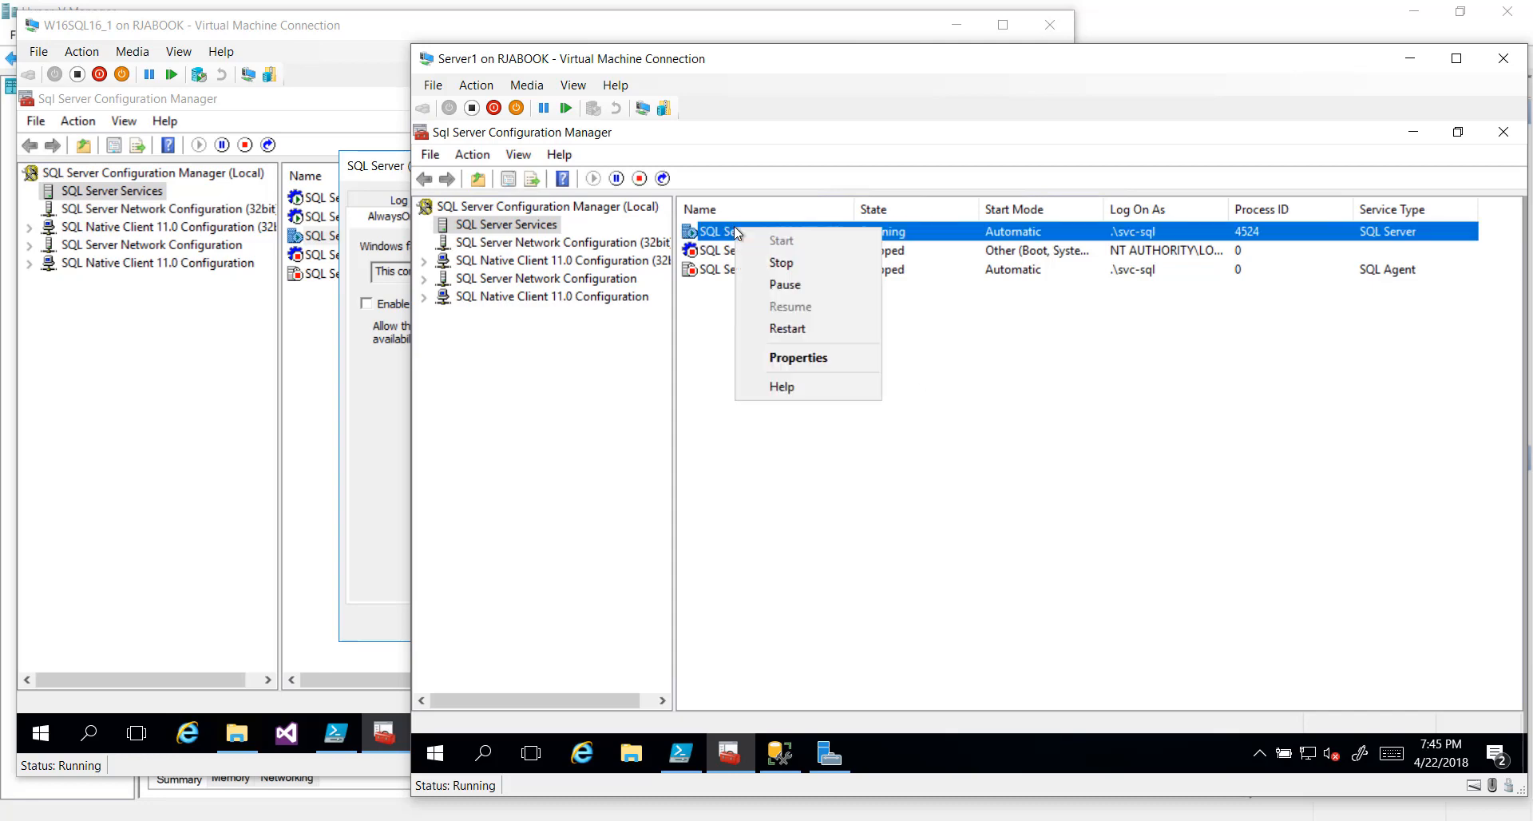
{"action": "left_click", "coordinate": [780, 328]}
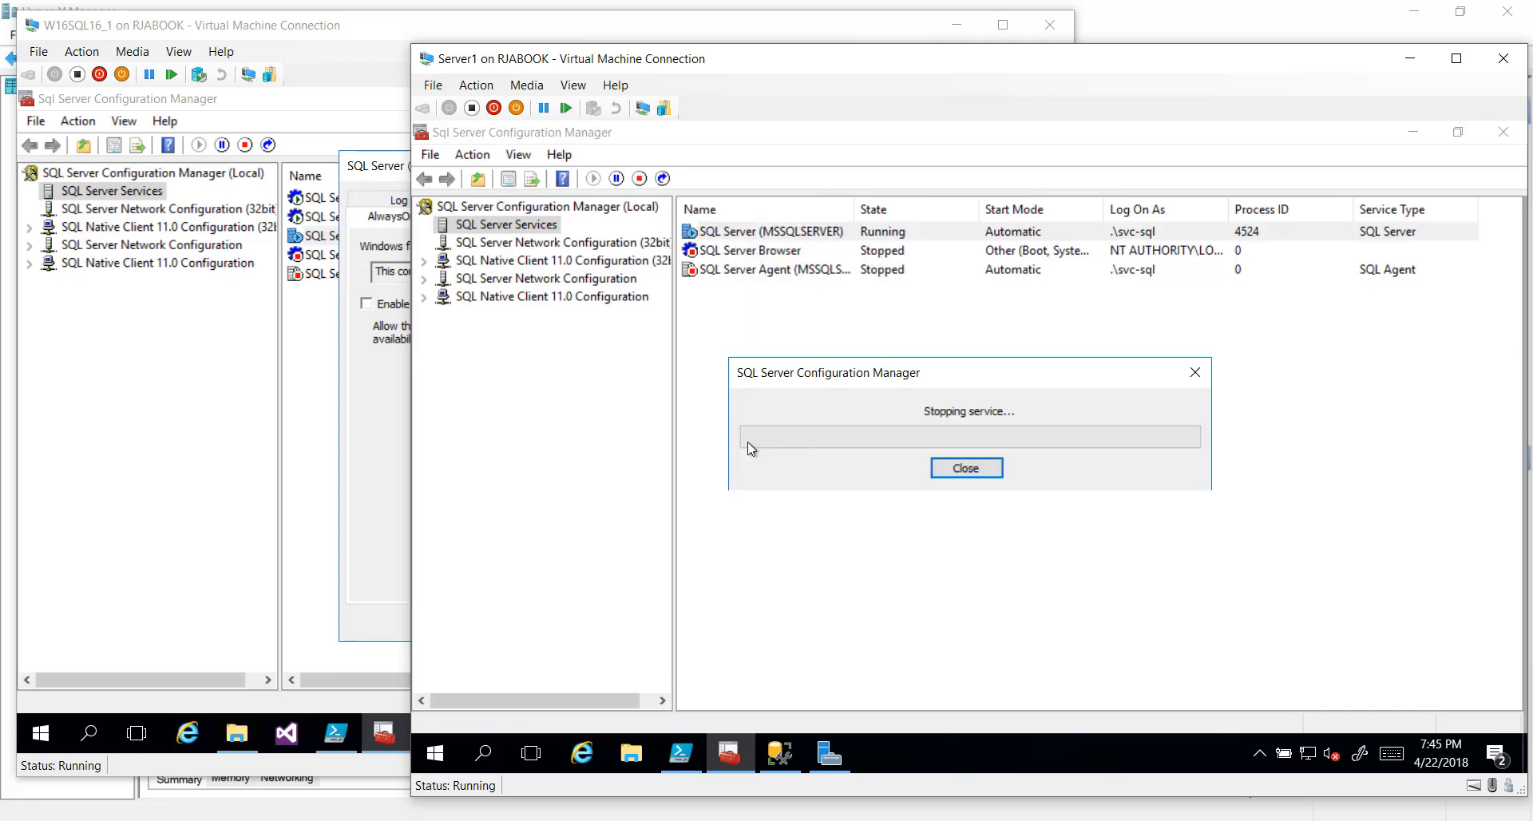
{"action": "left_click", "coordinate": [344, 13]}
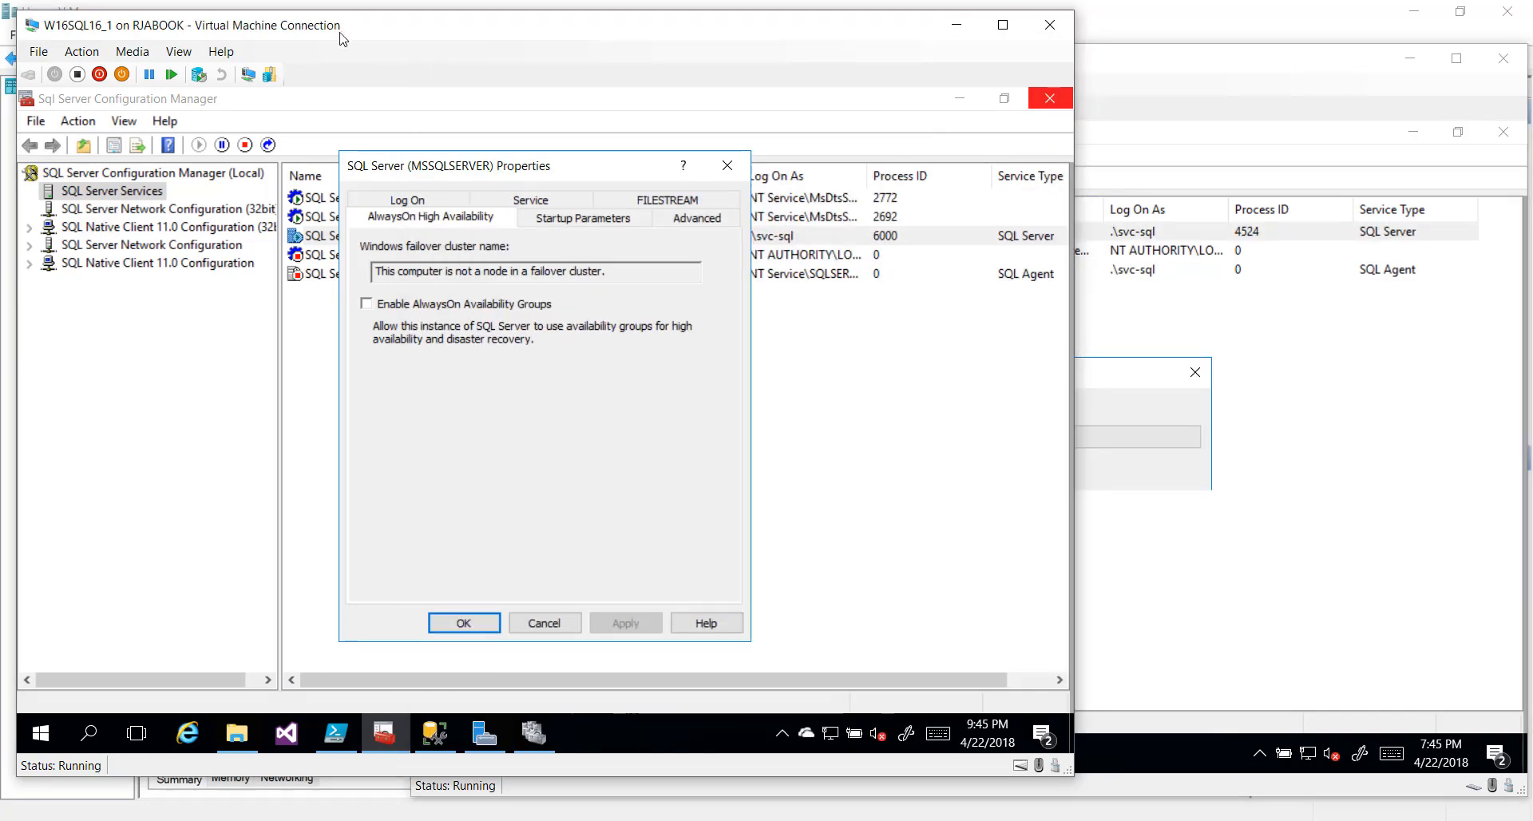
Check Enable AlwaysOn Availability Groups for DEMO2's MSSQLSERVER, save it, and restart the service
{"action": "left_click", "coordinate": [401, 305]}
{"action": "left_click", "coordinate": [489, 622]}
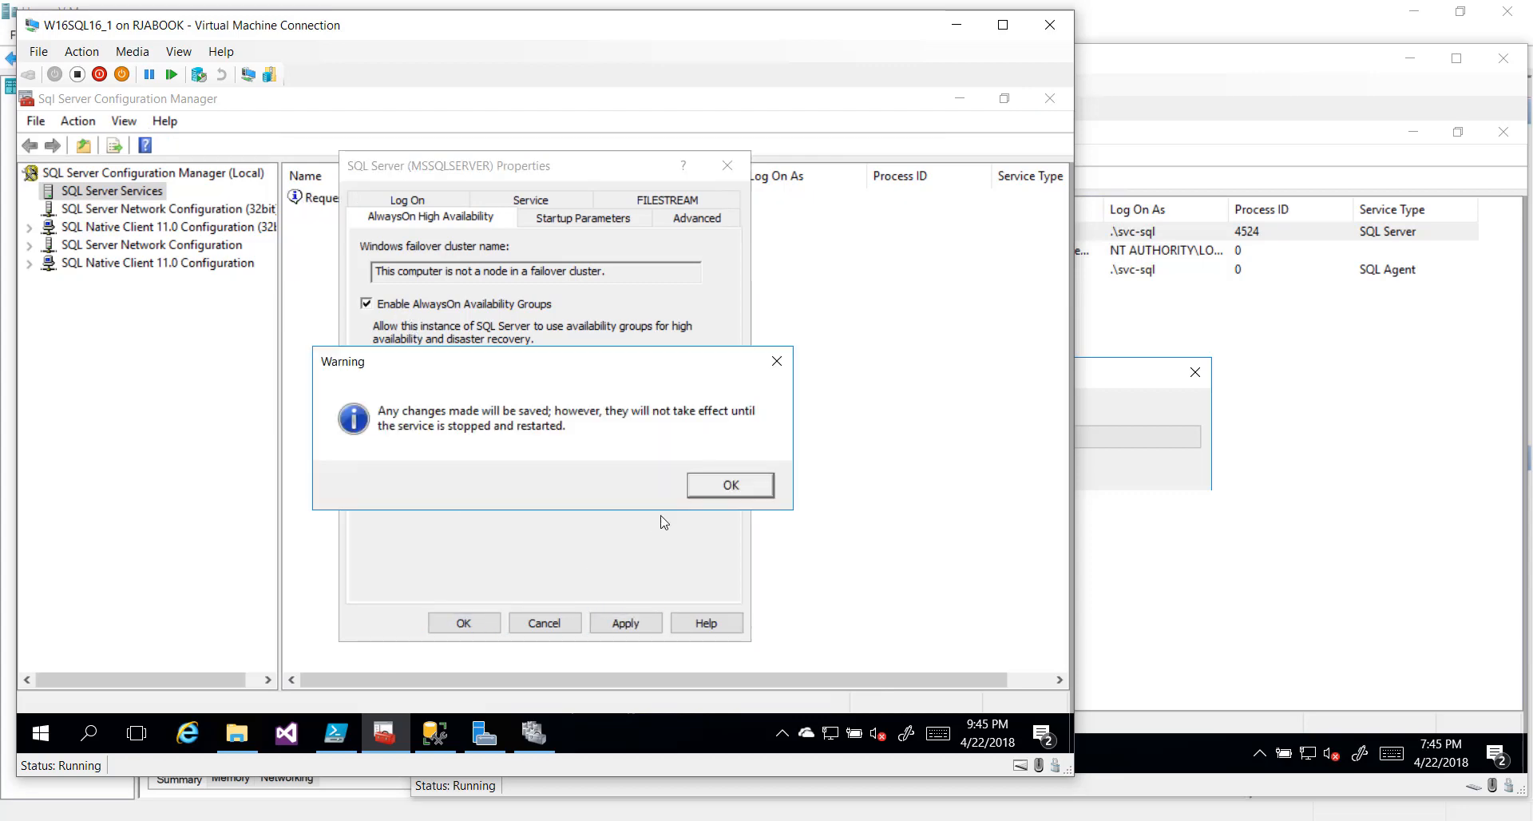
{"action": "left_click", "coordinate": [723, 485]}
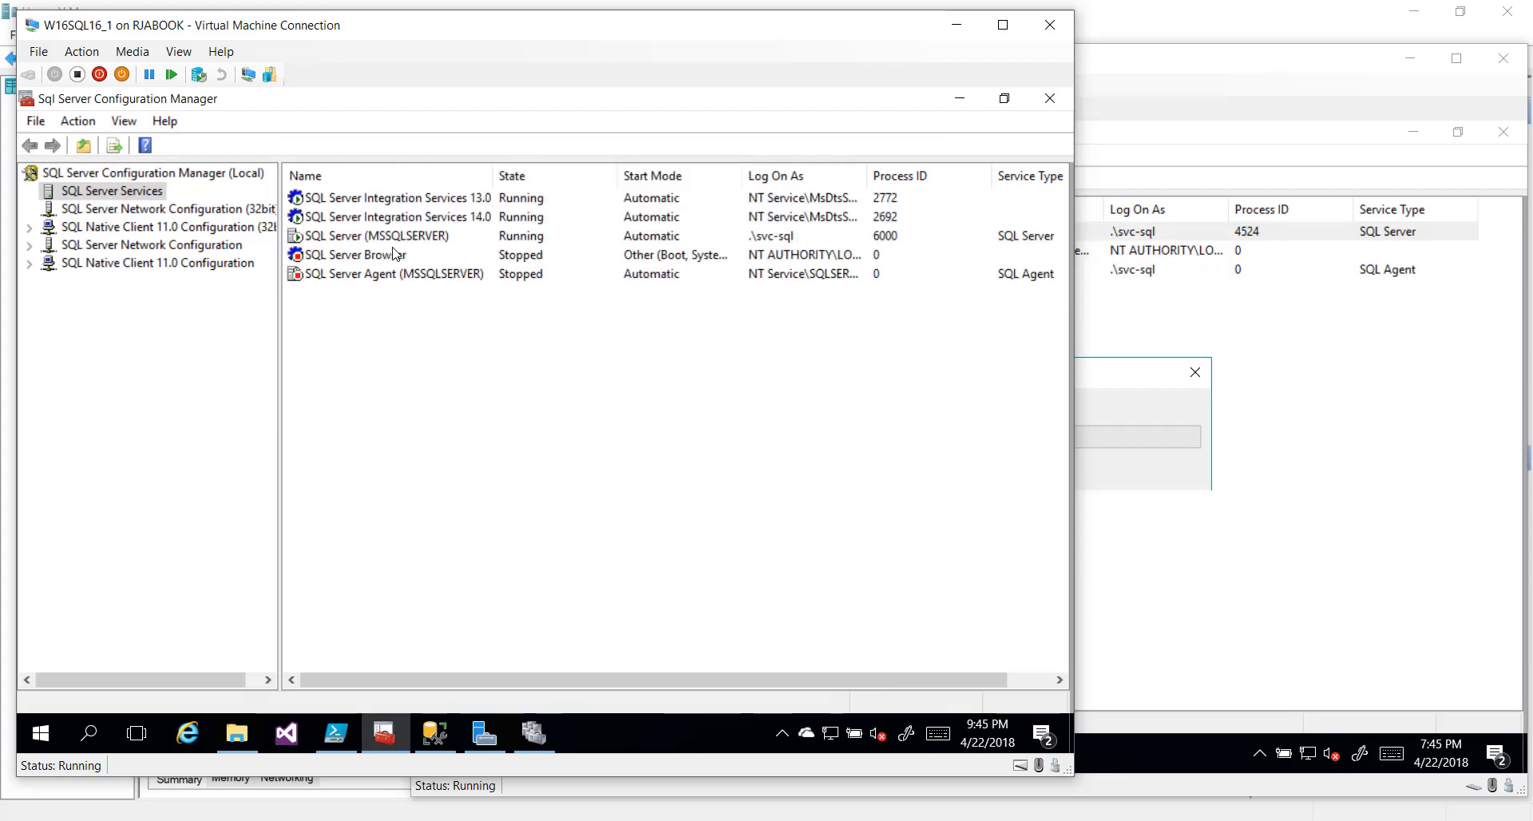
{"action": "right_click", "coordinate": [375, 236]}
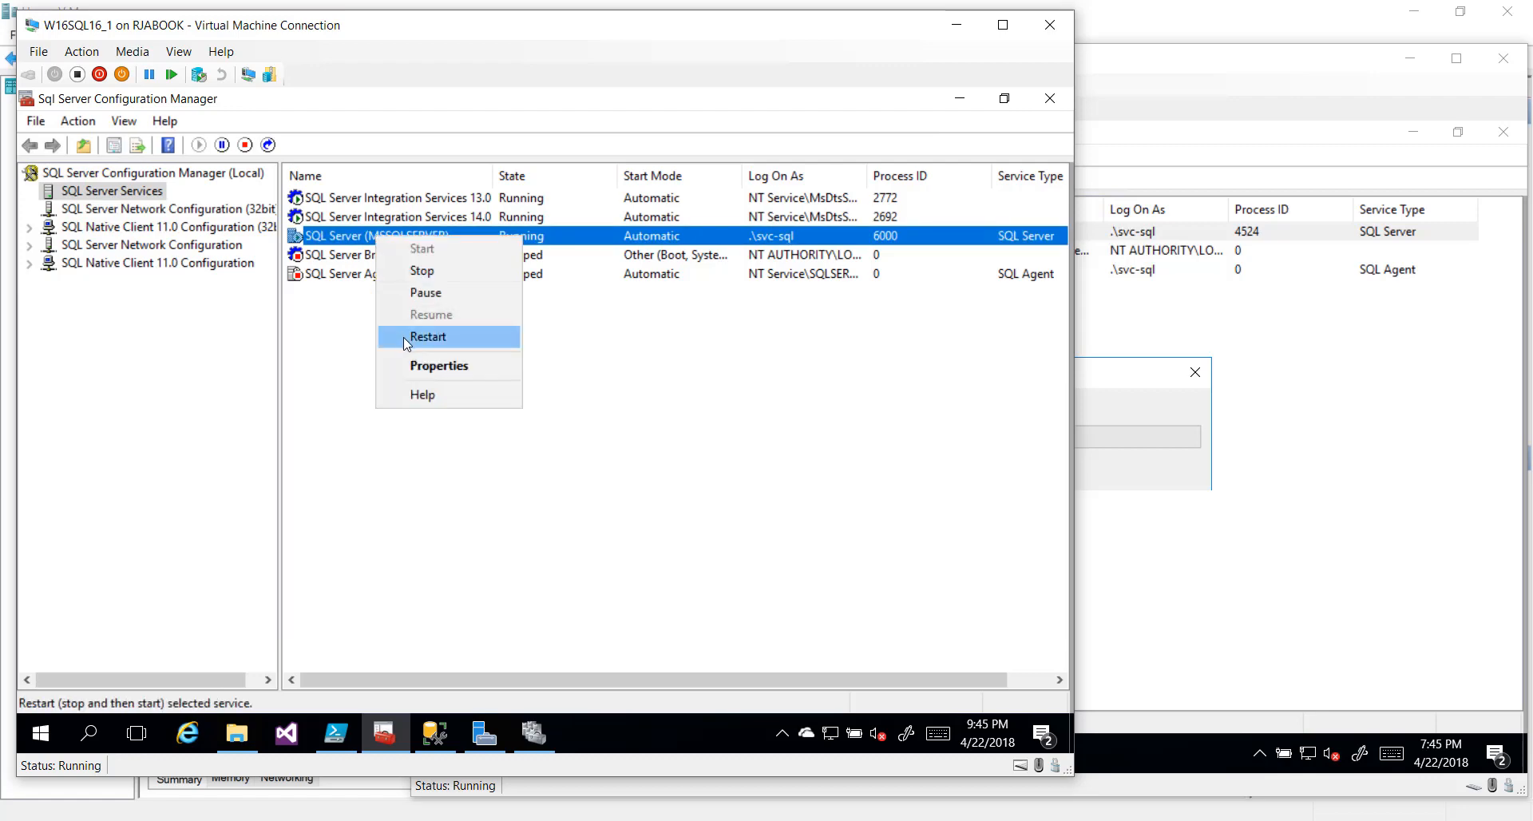
{"action": "left_click", "coordinate": [403, 337]}
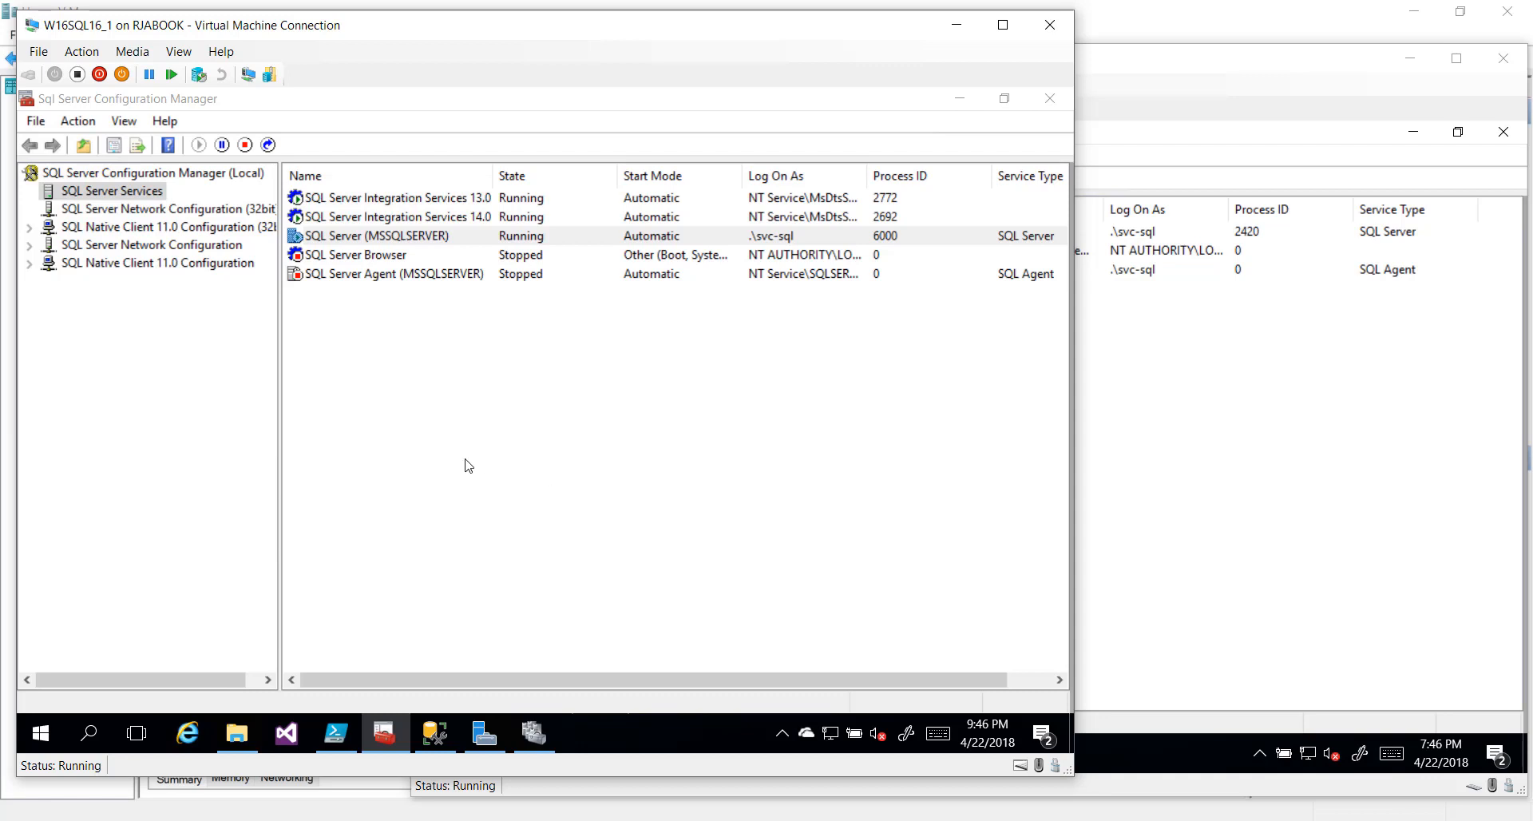
Rerun the selected DEMO2 script, turning on trace flag 9567 globally
{"action": "left_click", "coordinate": [435, 735]}
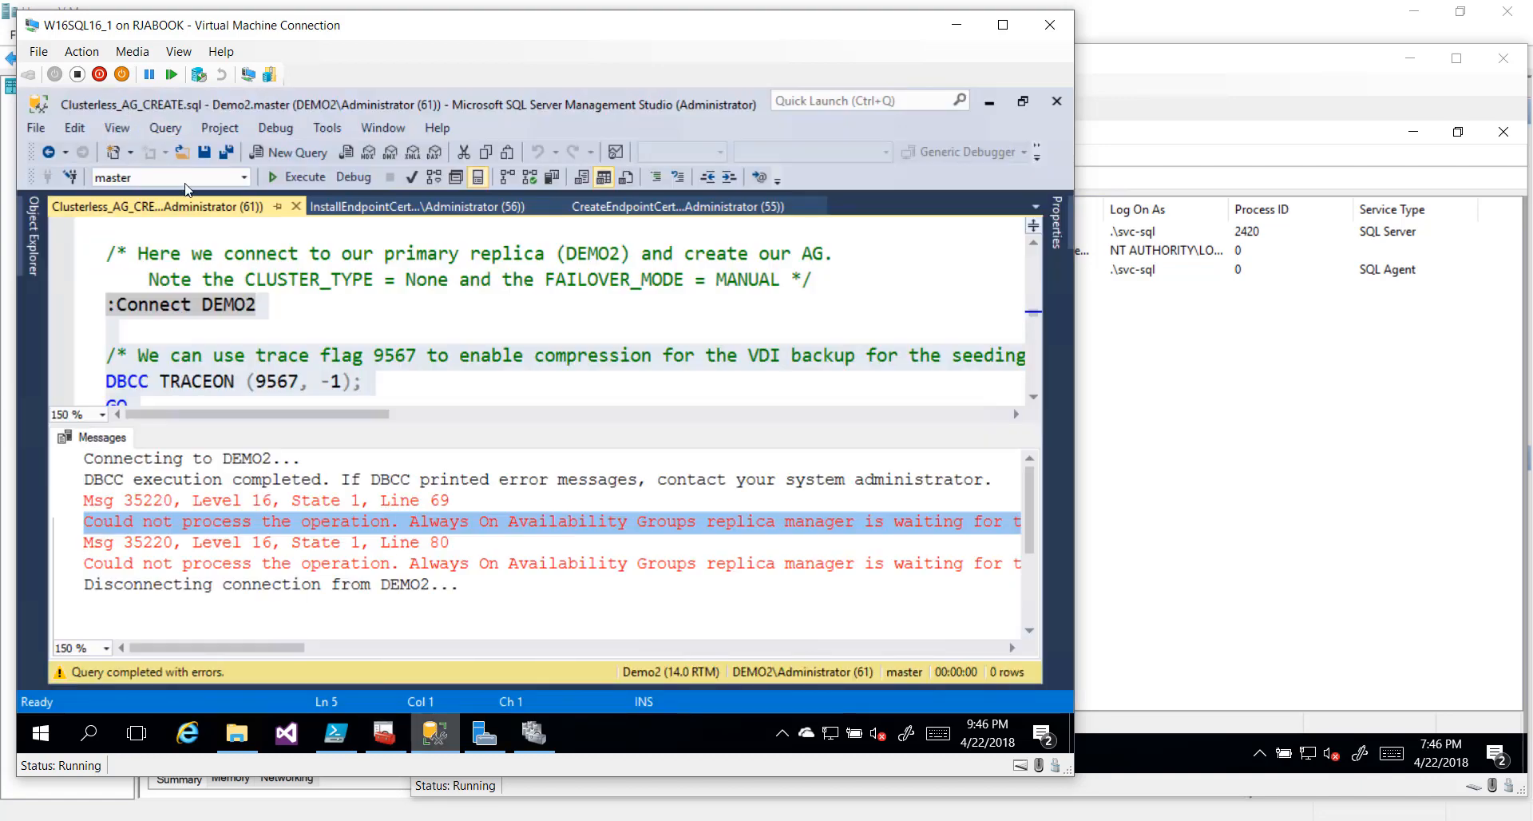
{"action": "left_click", "coordinate": [295, 174]}
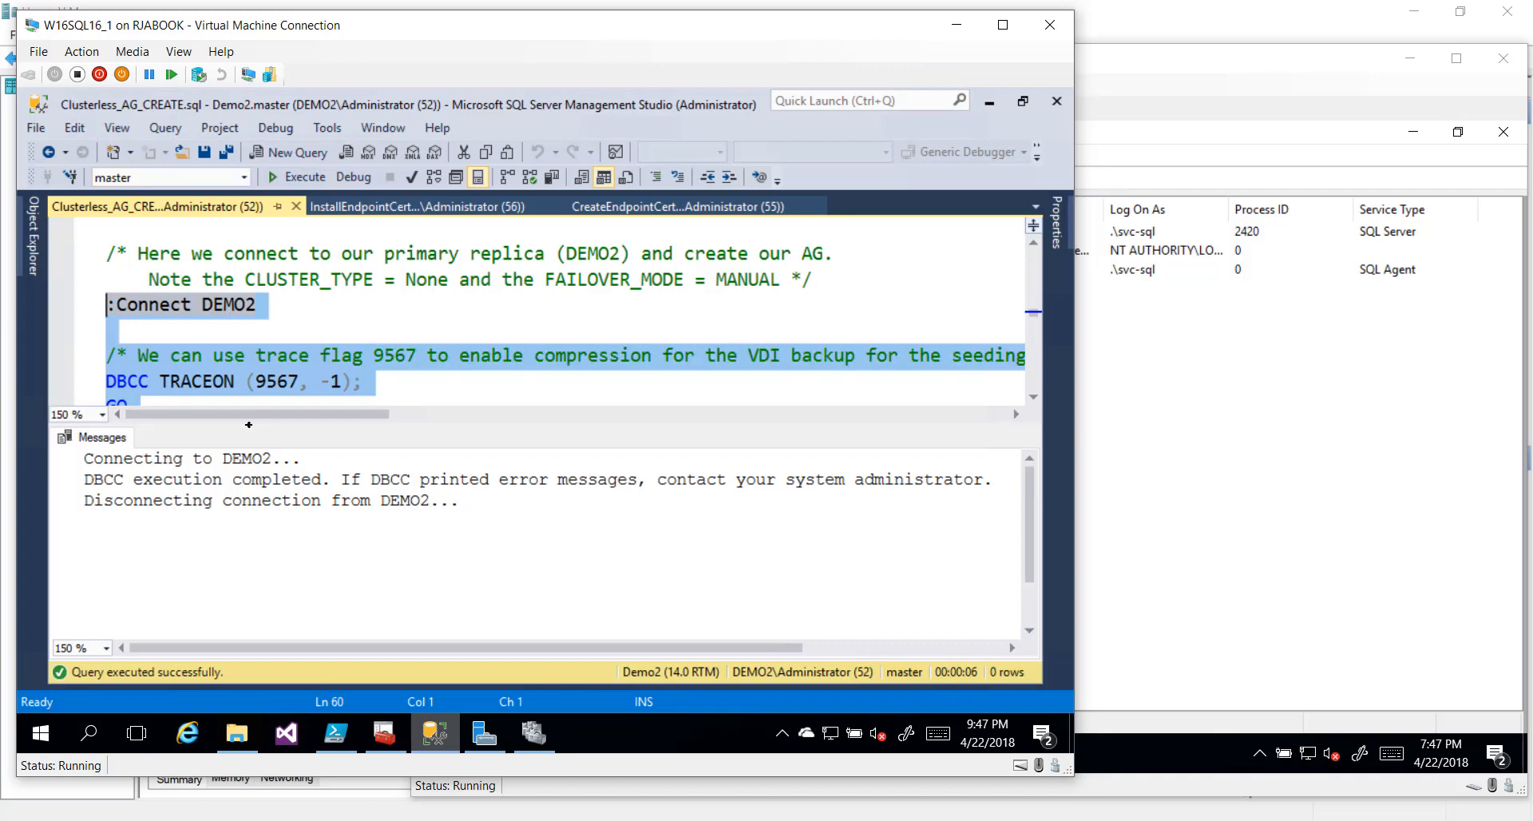
Enlarge the editor and scroll through the MyAG CREATE AVAILABILITY GROUP and ADD LISTENER code
{"action": "left_click_drag", "start_coordinate": [249, 424], "coordinate": [248, 490]}
{"action": "scroll", "coordinate": [558, 343], "scroll_direction": "down", "scroll_amount": 1}
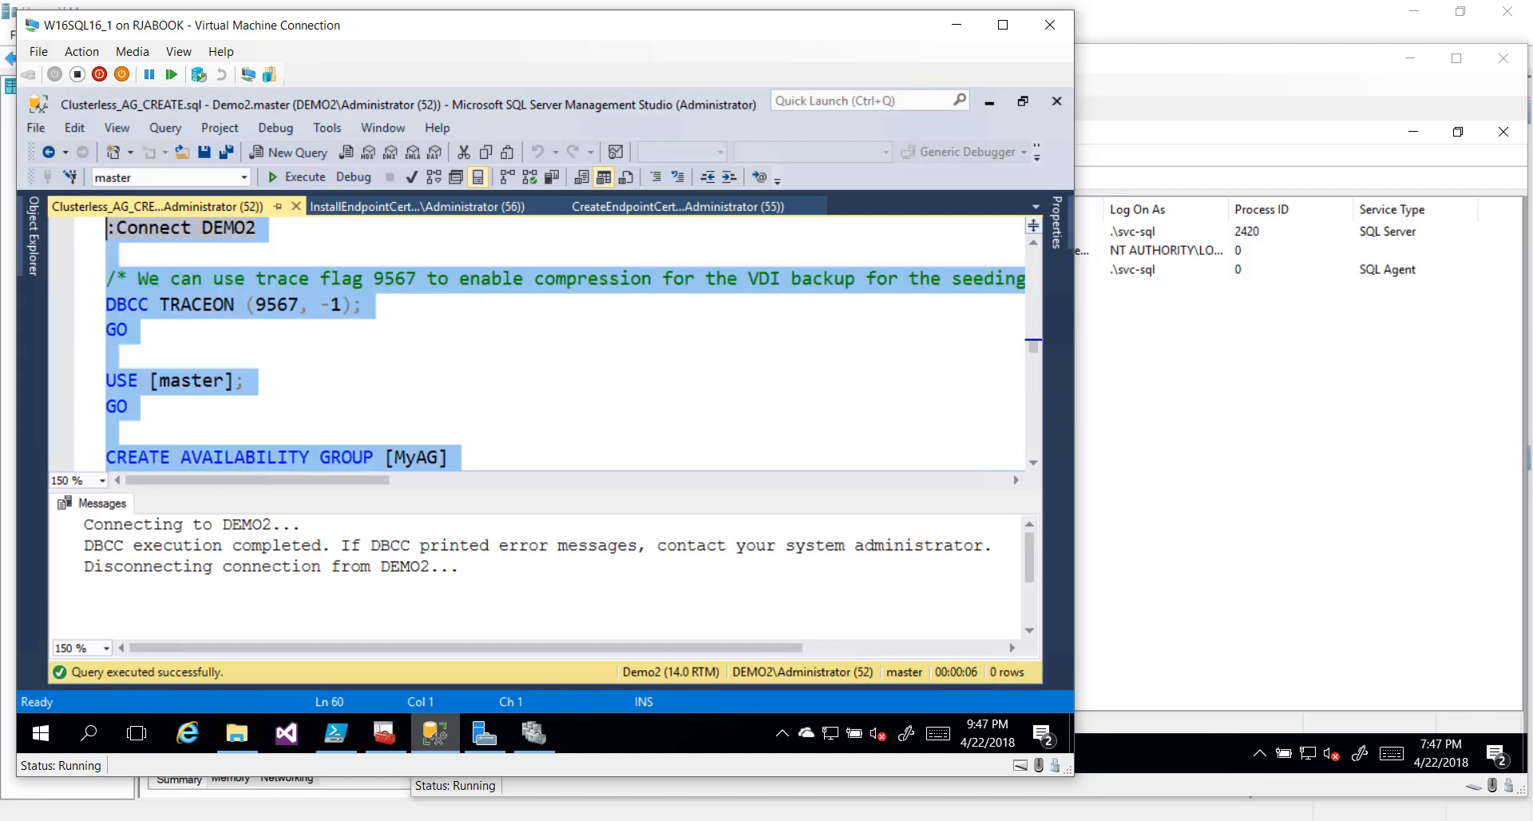
{"action": "scroll", "coordinate": [272, 380], "scroll_direction": "down", "scroll_amount": 2}
{"action": "scroll", "coordinate": [270, 380], "scroll_direction": "down", "scroll_amount": 1}
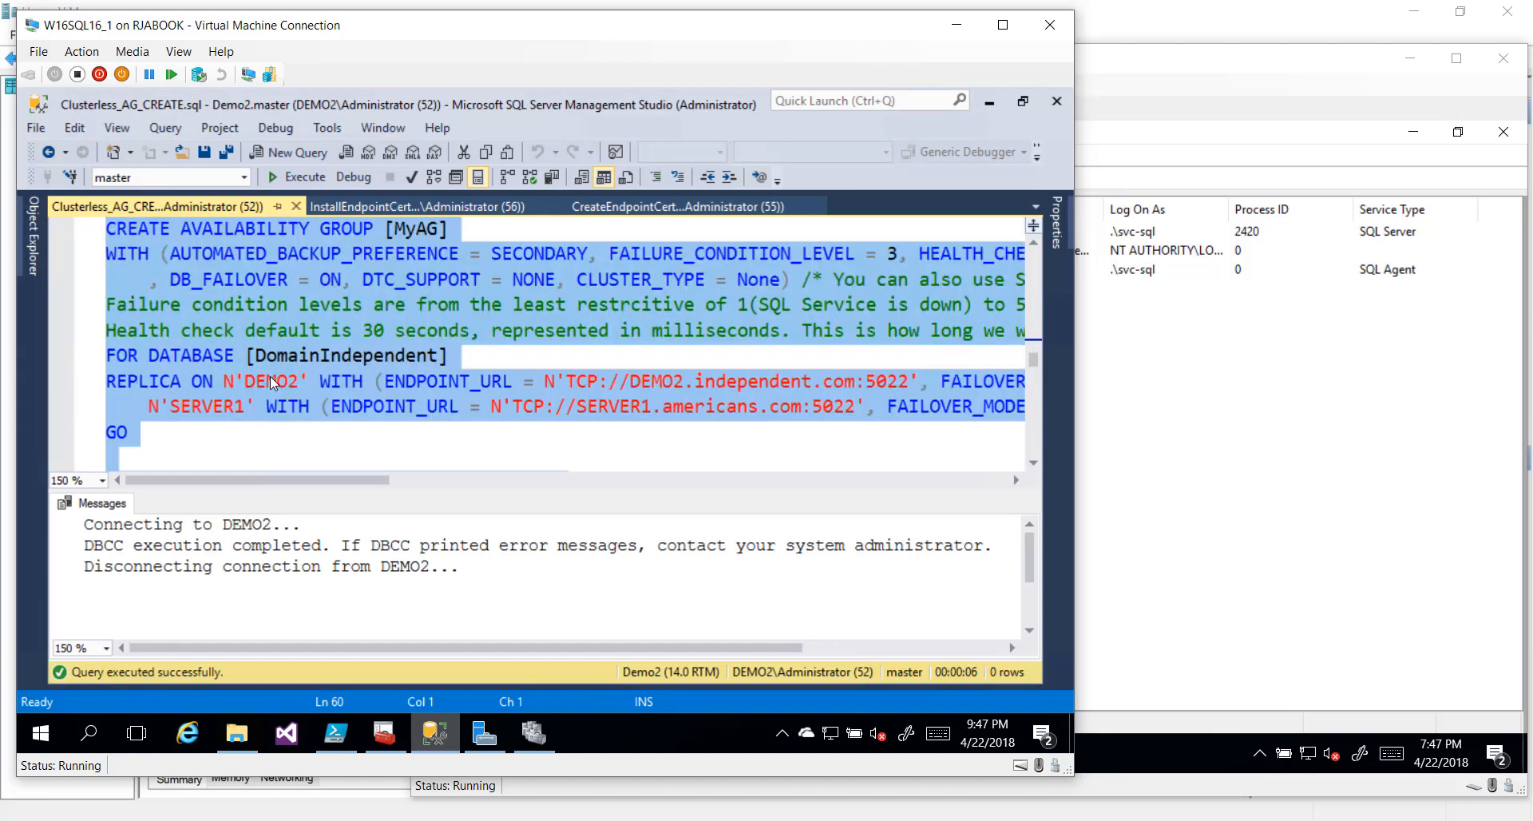
{"action": "scroll", "coordinate": [270, 376], "scroll_direction": "down", "scroll_amount": 2}
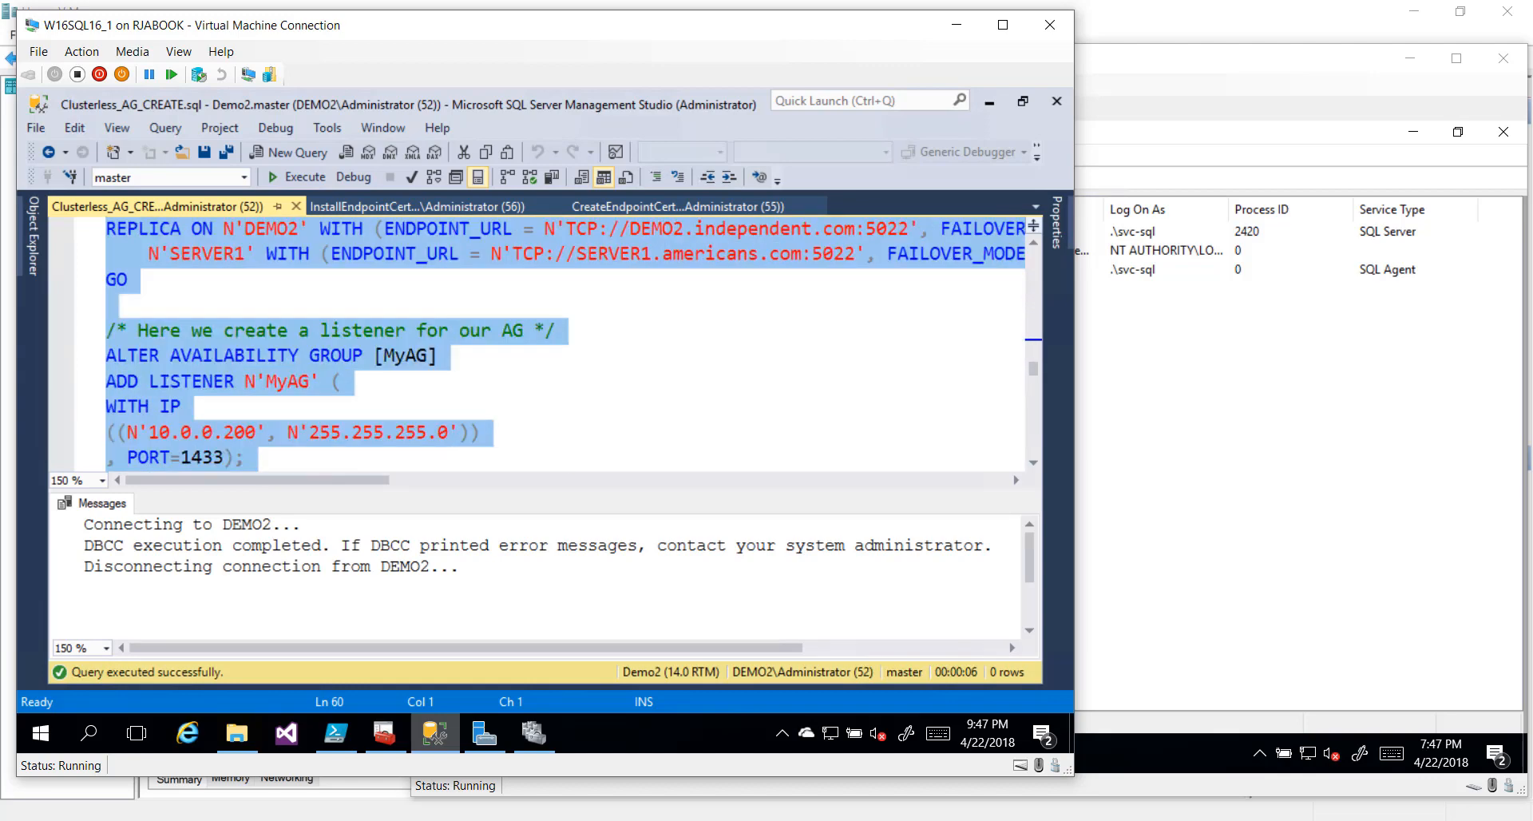
{"action": "scroll", "coordinate": [274, 383], "scroll_direction": "down", "scroll_amount": 1}
{"action": "scroll", "coordinate": [271, 384], "scroll_direction": "down", "scroll_amount": 1}
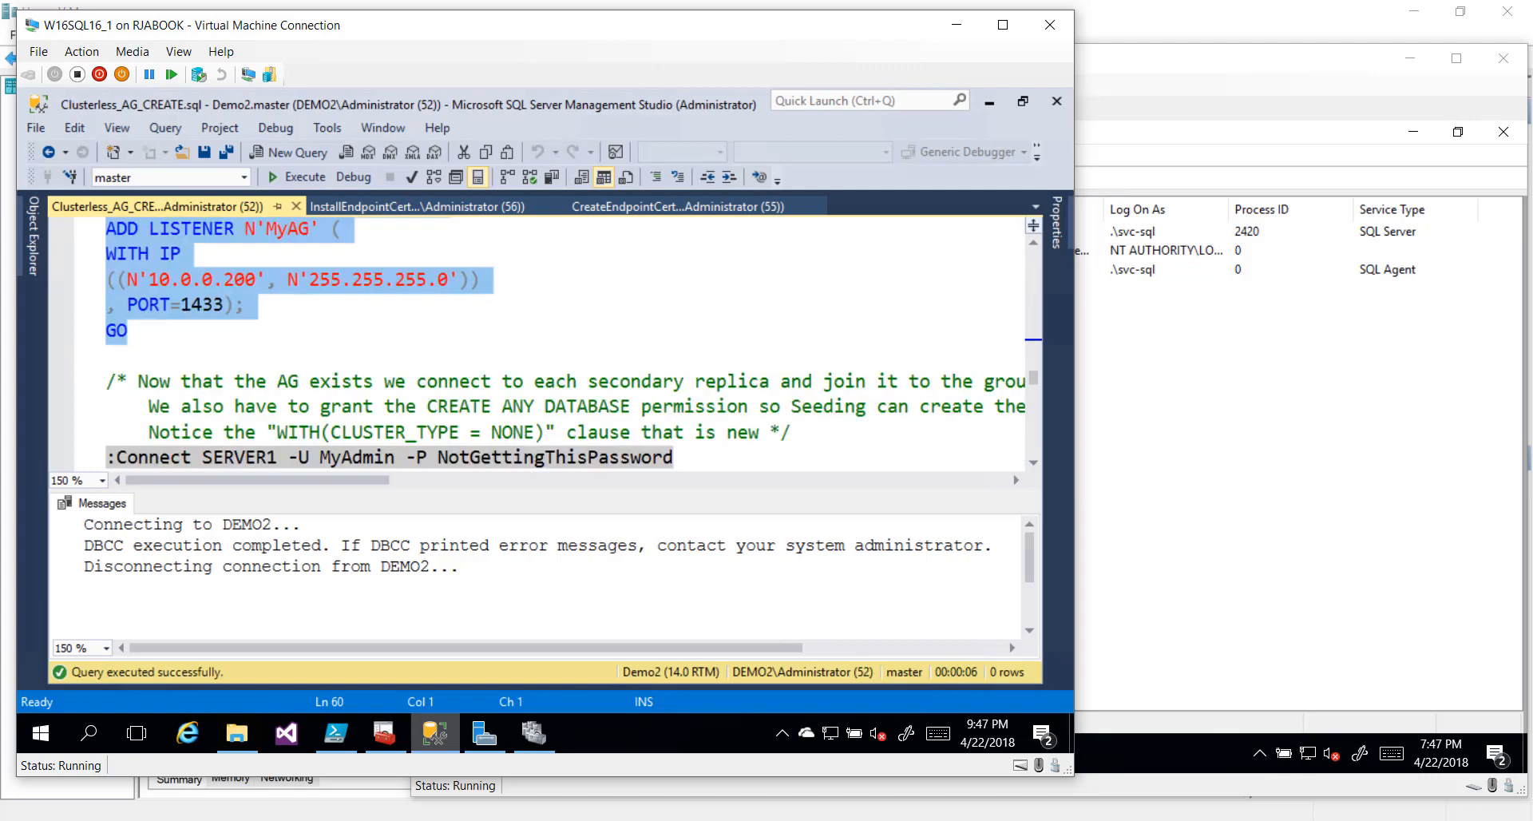
{"action": "scroll", "coordinate": [272, 383], "scroll_direction": "down", "scroll_amount": 1}
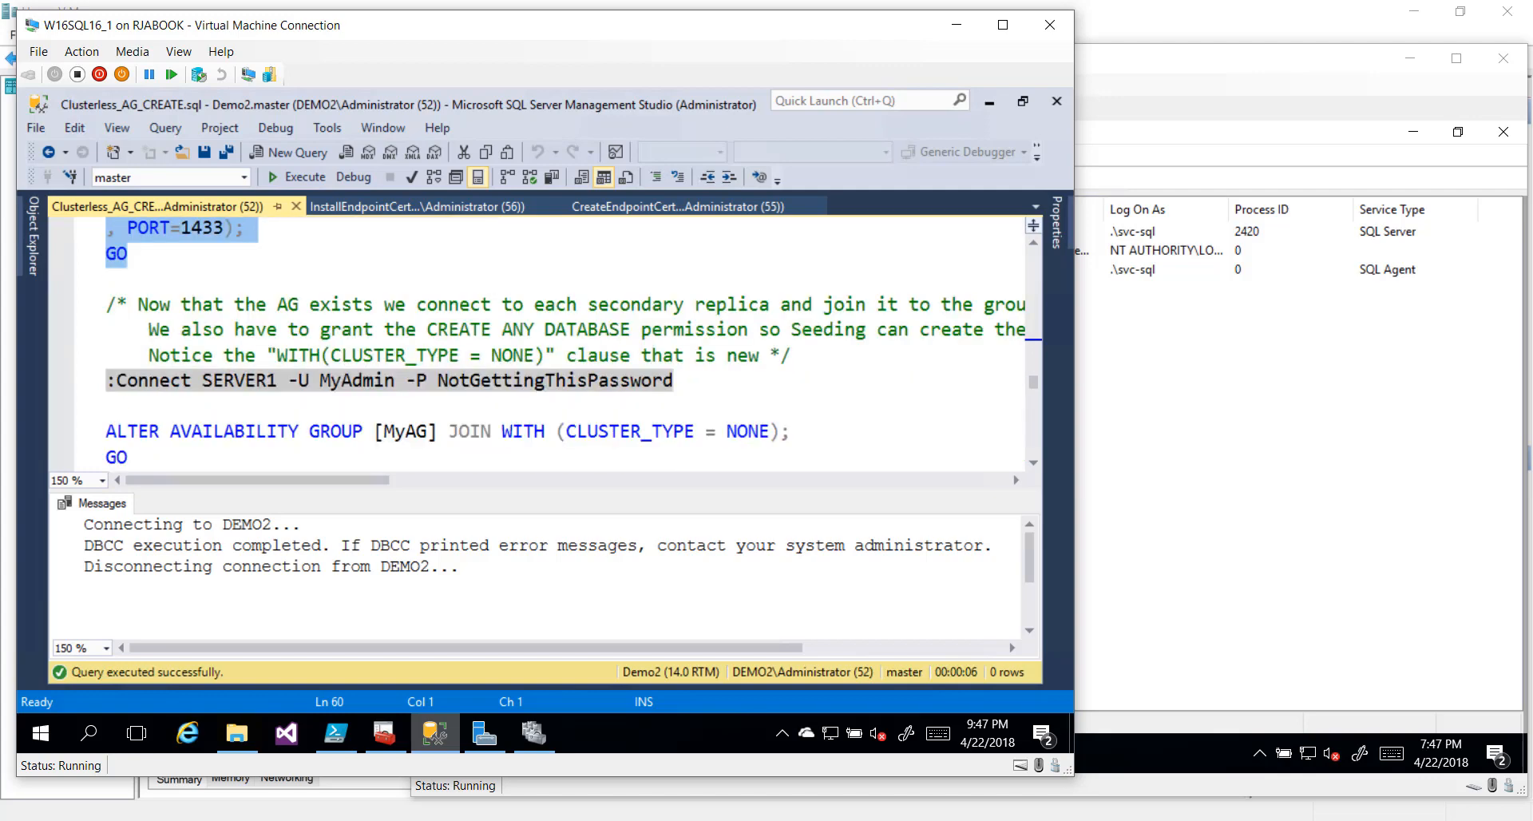
Select from the :Connect SERVER1 line through the GRANT CREATE ANY DATABASE statement and its GO
{"action": "scroll", "coordinate": [572, 340], "scroll_direction": "down", "scroll_amount": 1}
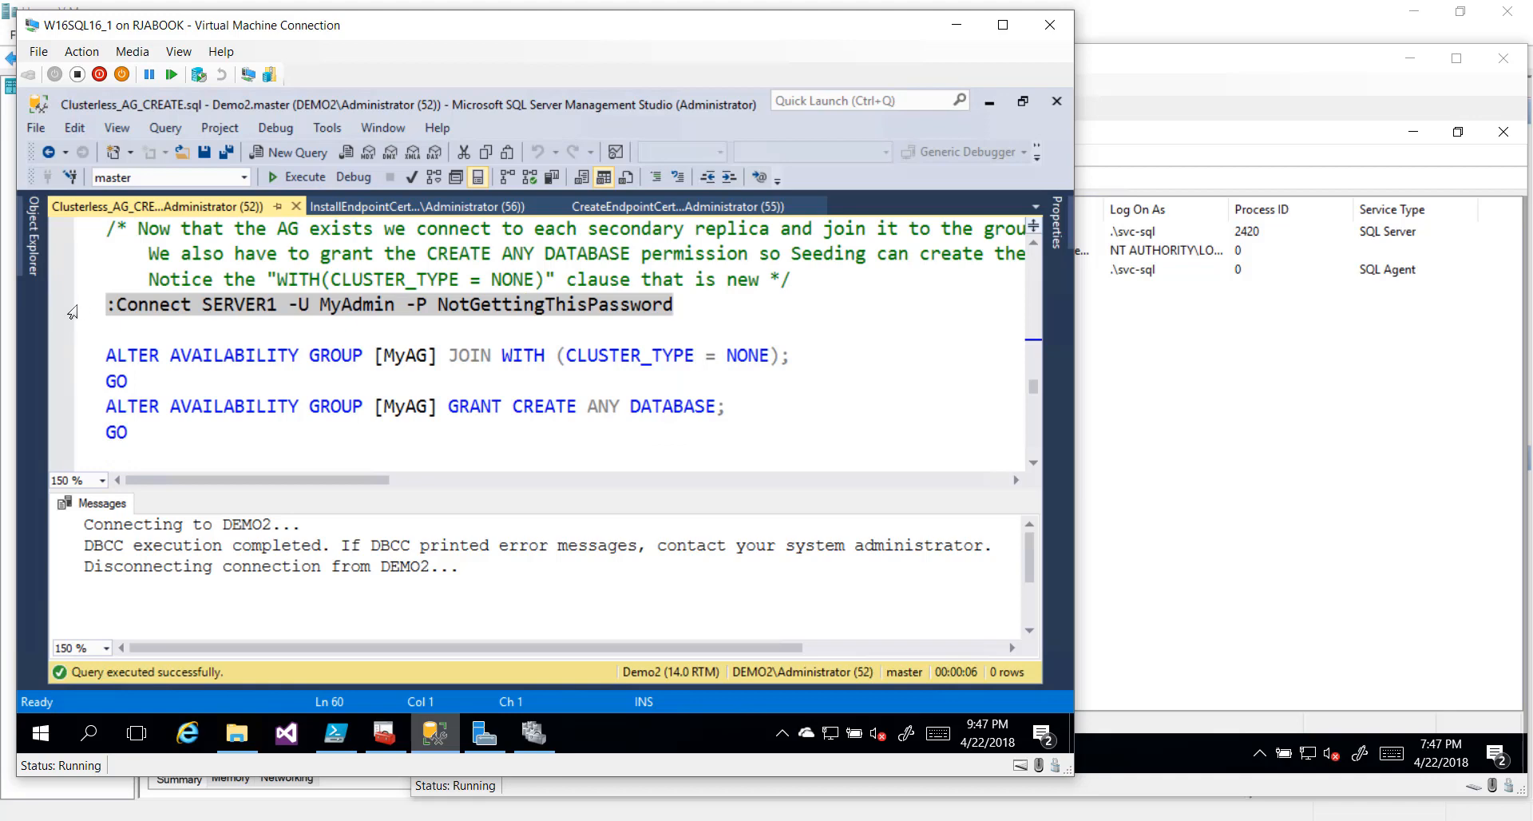
{"action": "left_click_drag", "start_coordinate": [72, 311], "coordinate": [80, 372]}
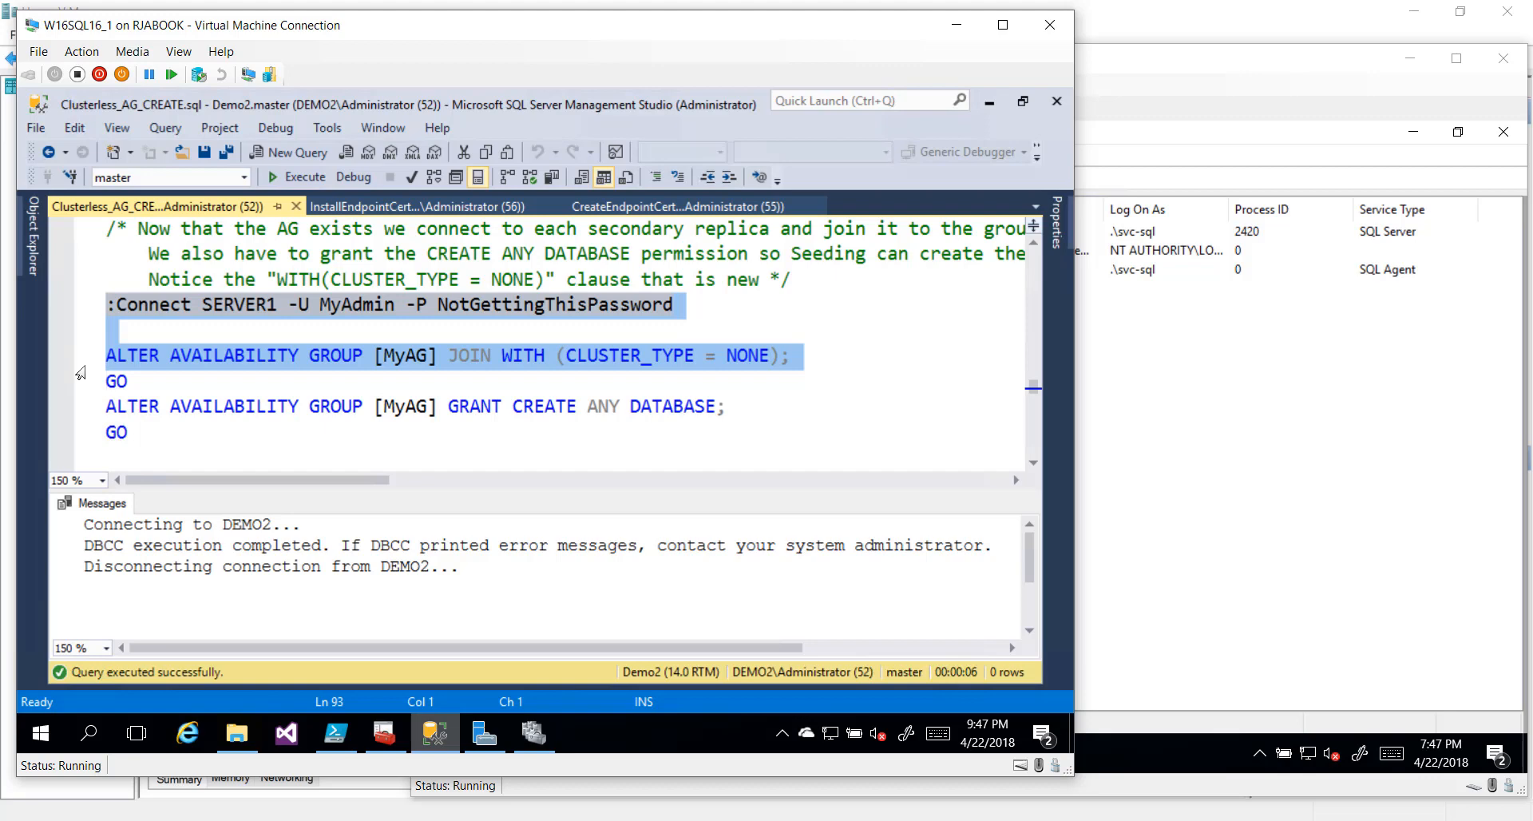
{"action": "key", "text": "End"}
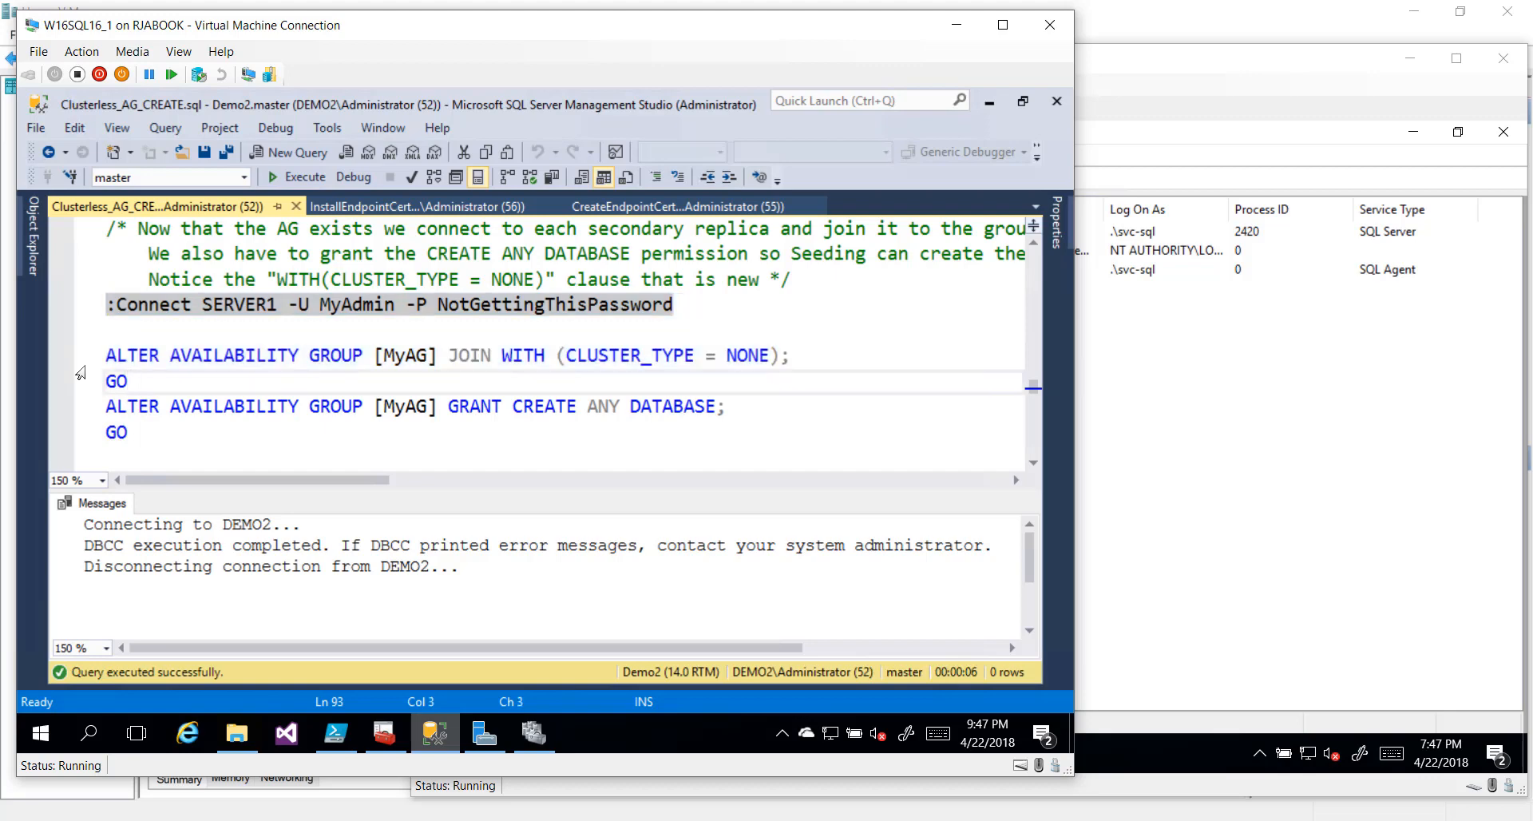
{"action": "key", "text": "Up"}
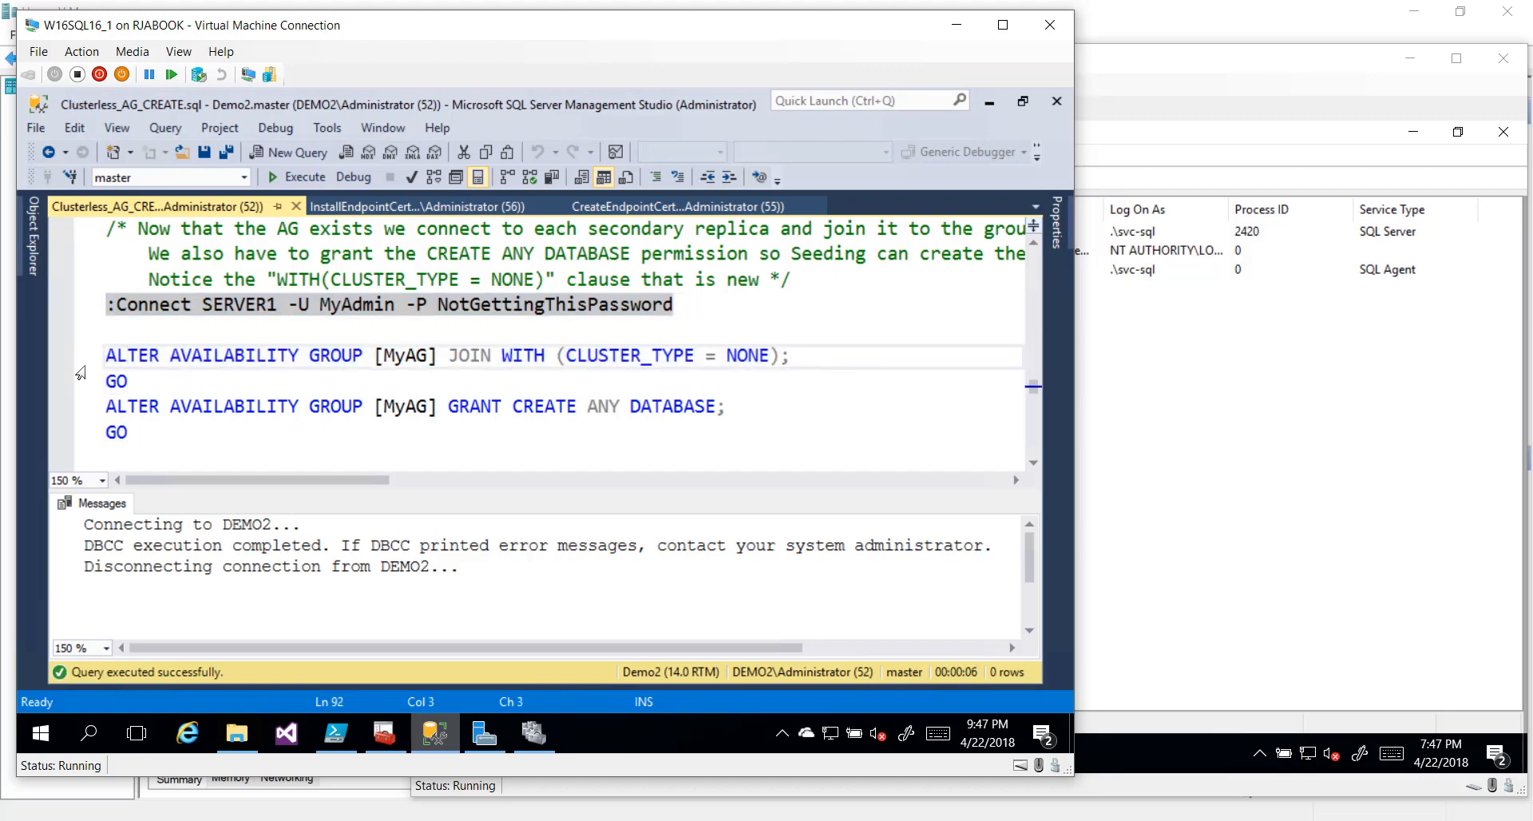
{"action": "key", "text": "ctrl+1"}
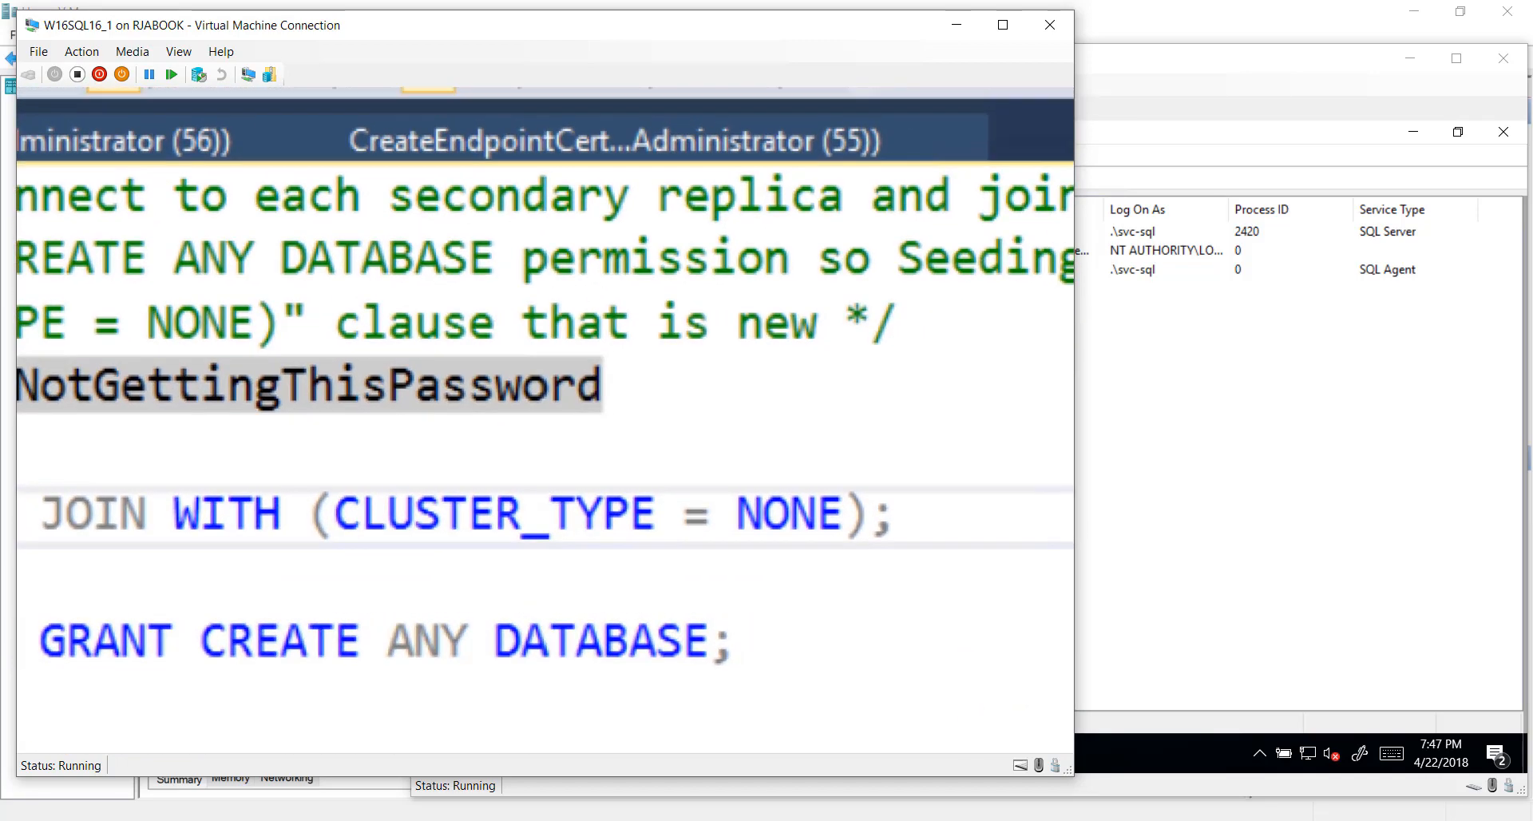
{"action": "left_click_drag", "start_coordinate": [302, 457], "coordinate": [932, 573]}
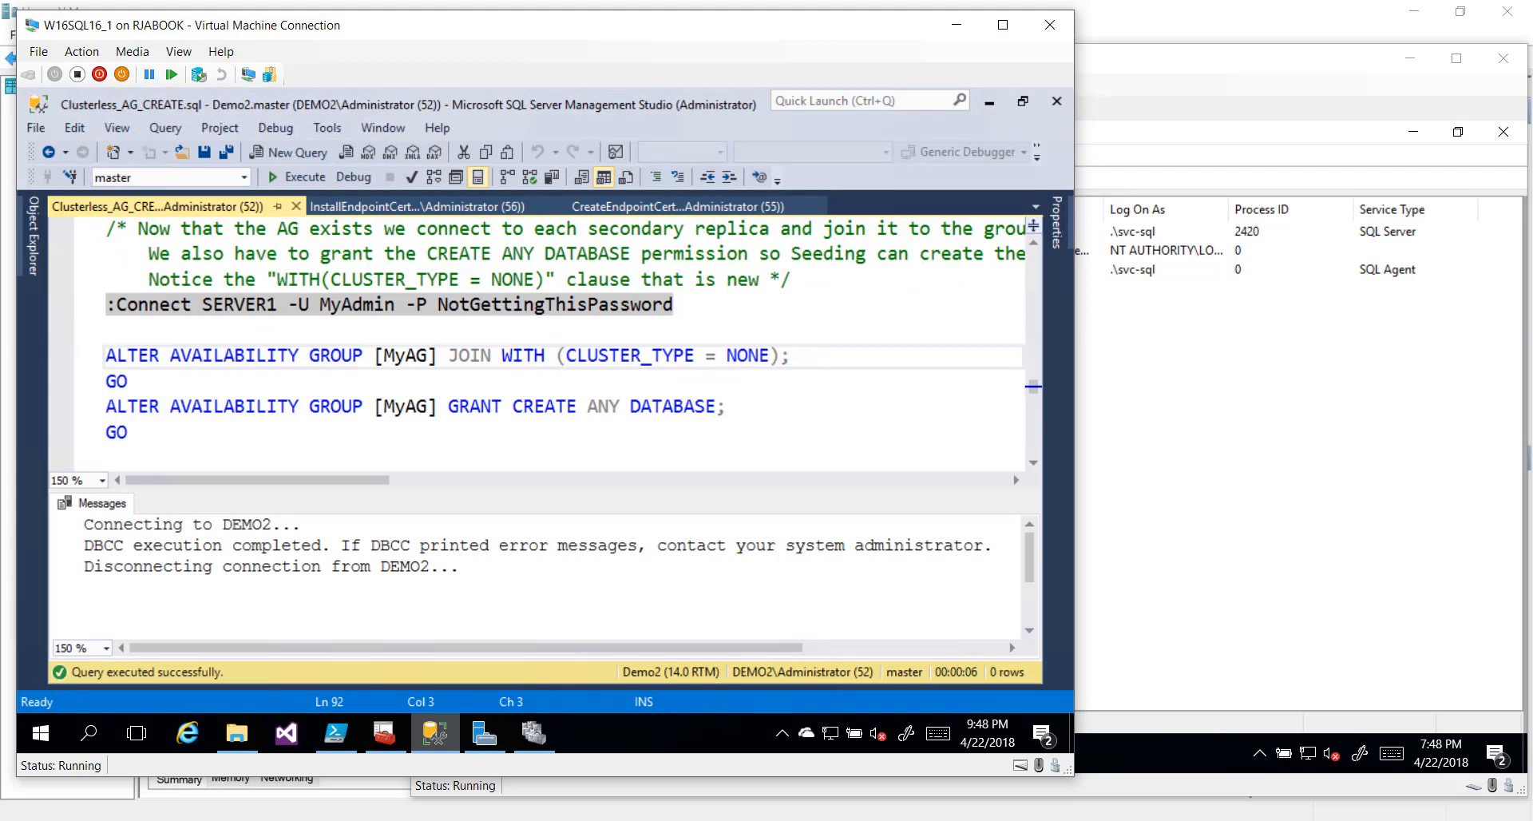
{"action": "left_click", "coordinate": [78, 412]}
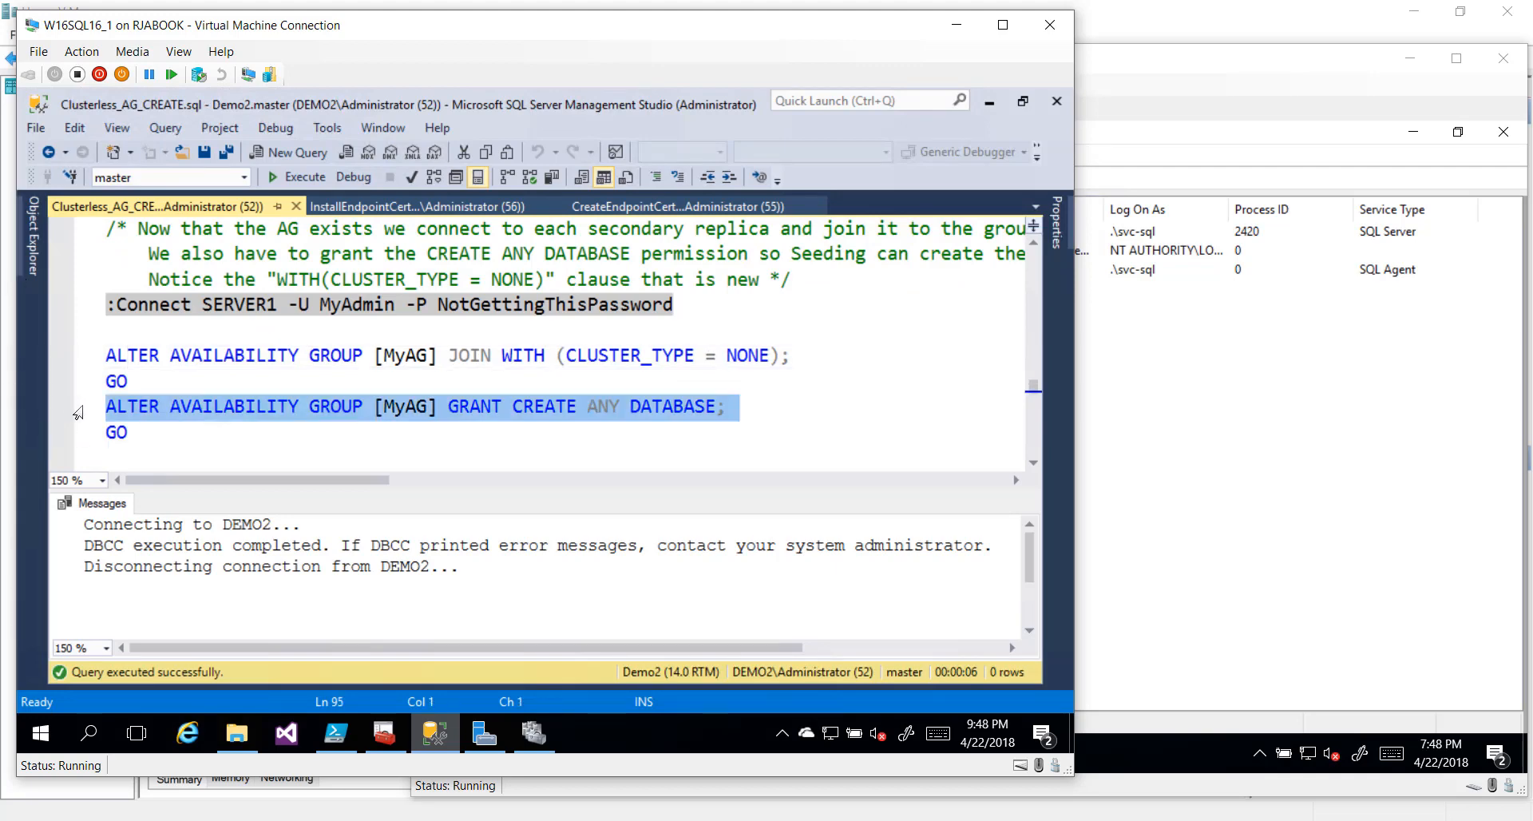
{"action": "left_click_drag", "start_coordinate": [86, 307], "coordinate": [91, 382]}
{"action": "scroll", "coordinate": [90, 368], "scroll_direction": "down", "scroll_amount": 1}
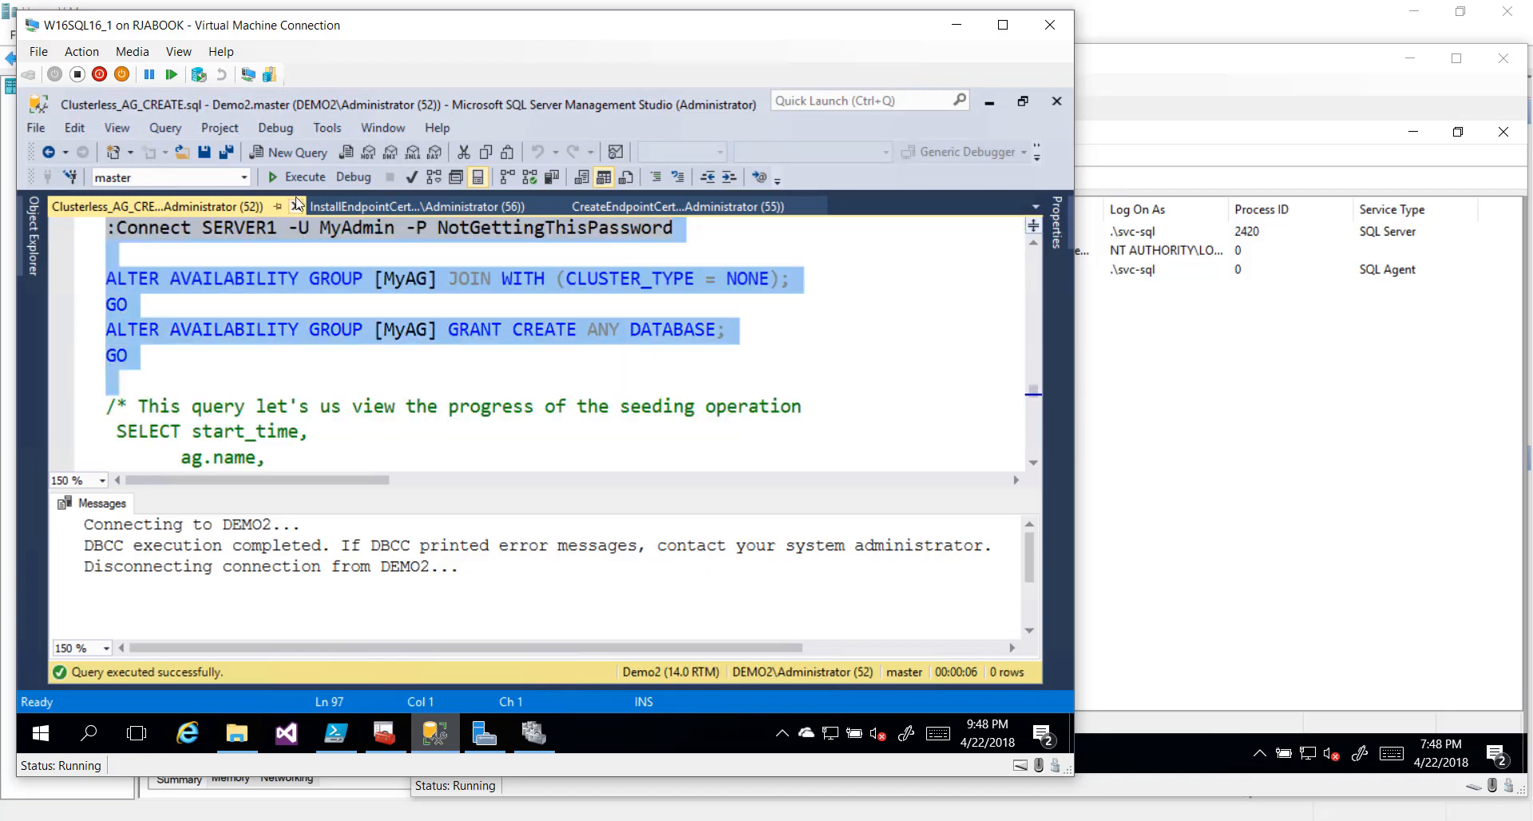
Run the SERVER1 block that joins MyAG and grants CREATE ANY DATABASE
{"action": "left_click", "coordinate": [297, 177]}
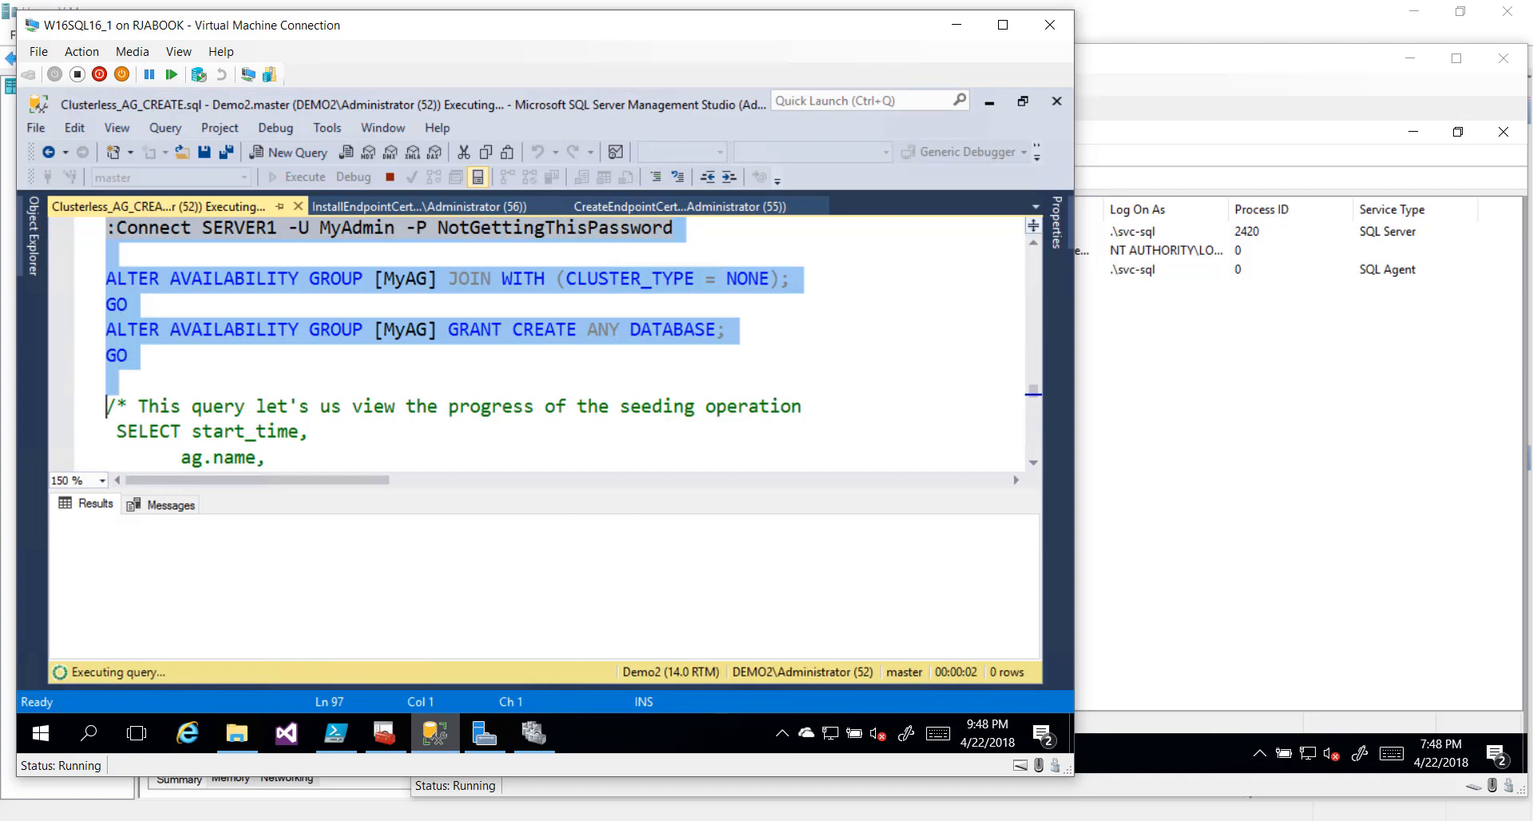
{"action": "scroll", "coordinate": [573, 342], "scroll_direction": "down", "scroll_amount": 1}
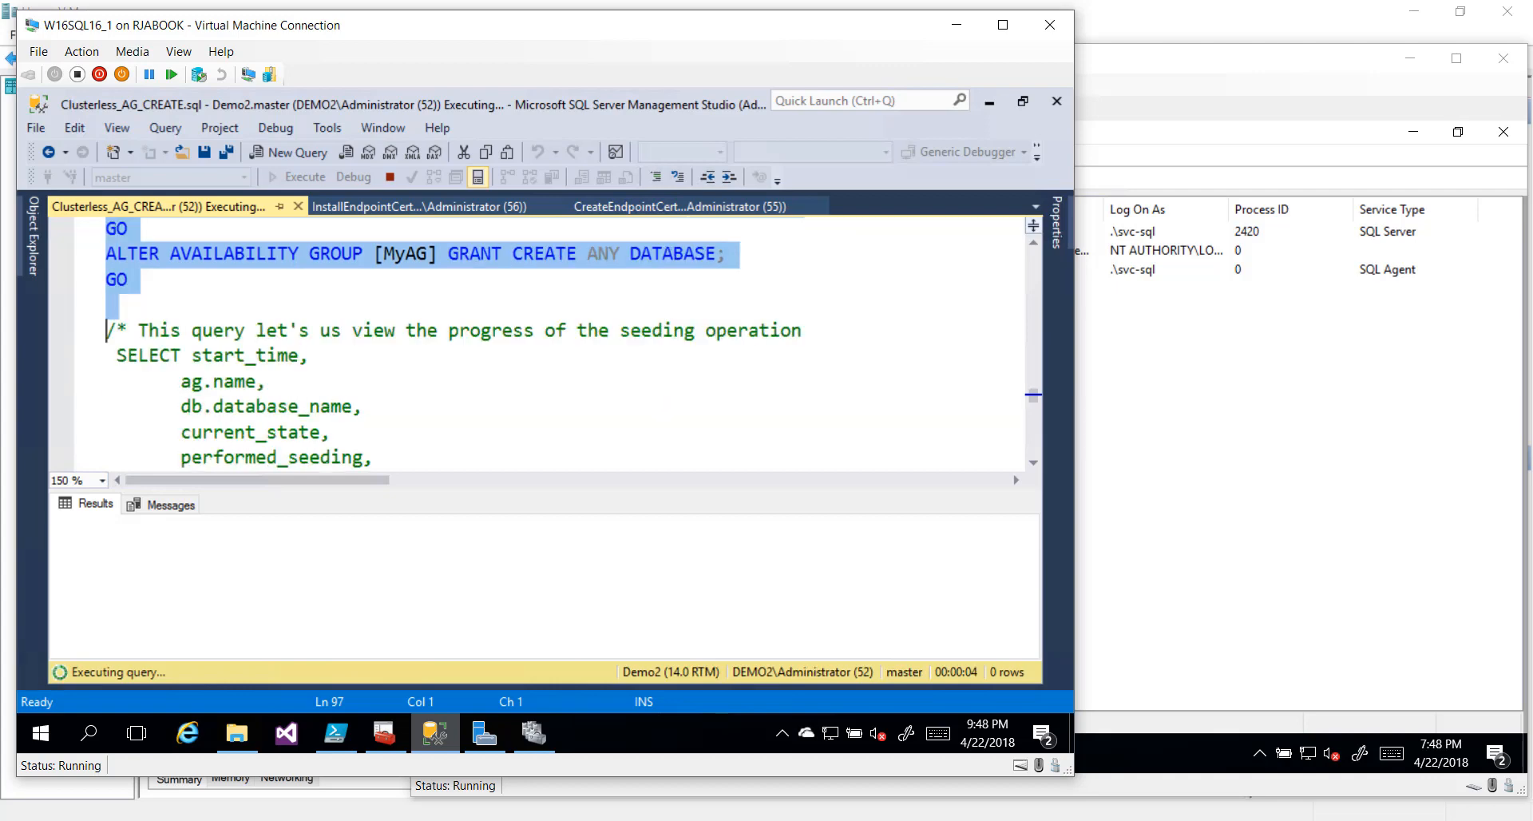
{"action": "left_click_drag", "start_coordinate": [395, 488], "coordinate": [397, 531]}
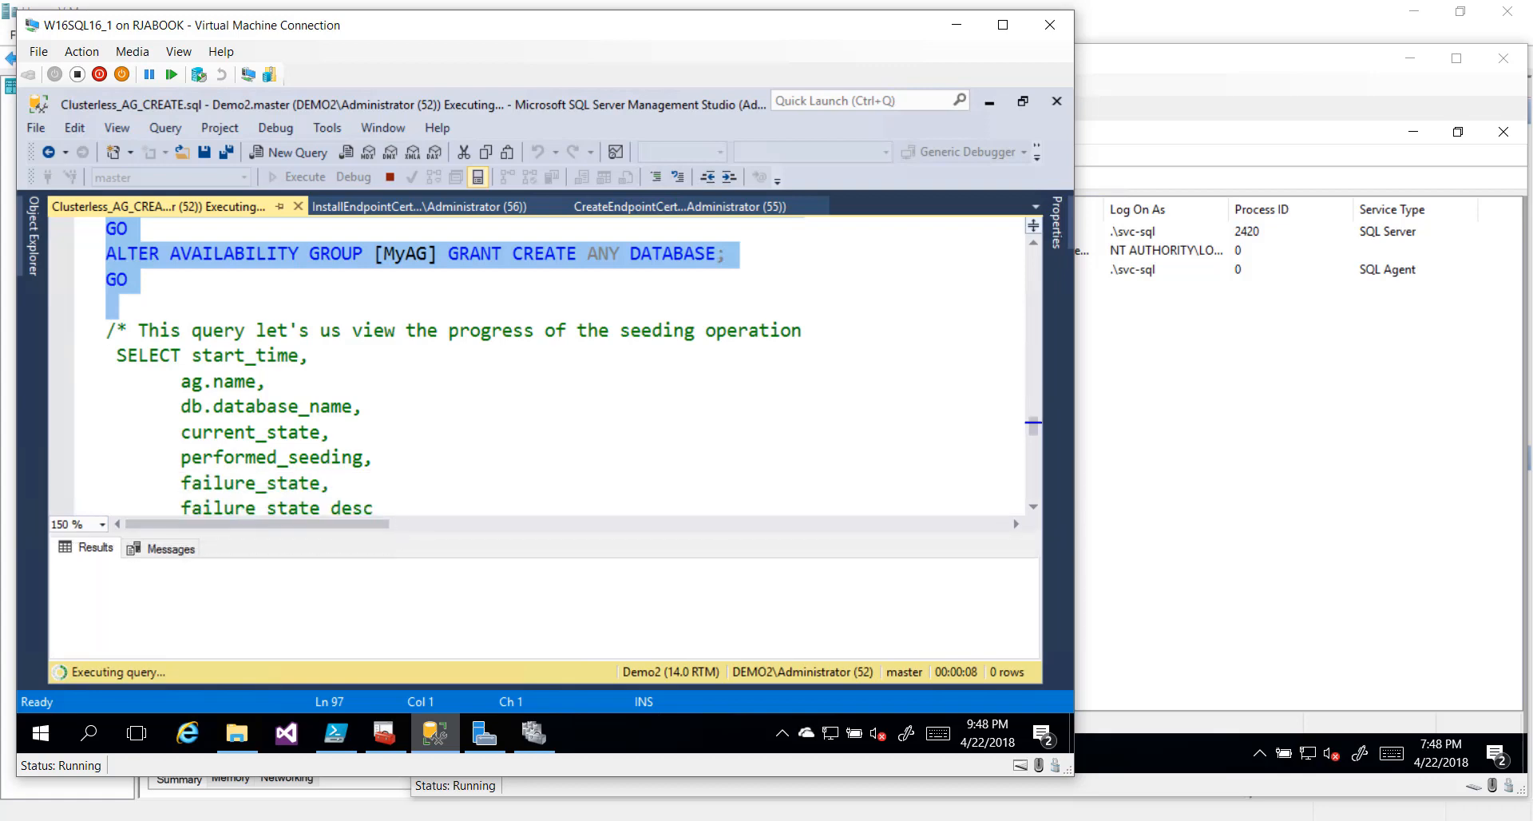
{"action": "scroll", "coordinate": [559, 367], "scroll_direction": "down", "scroll_amount": 1}
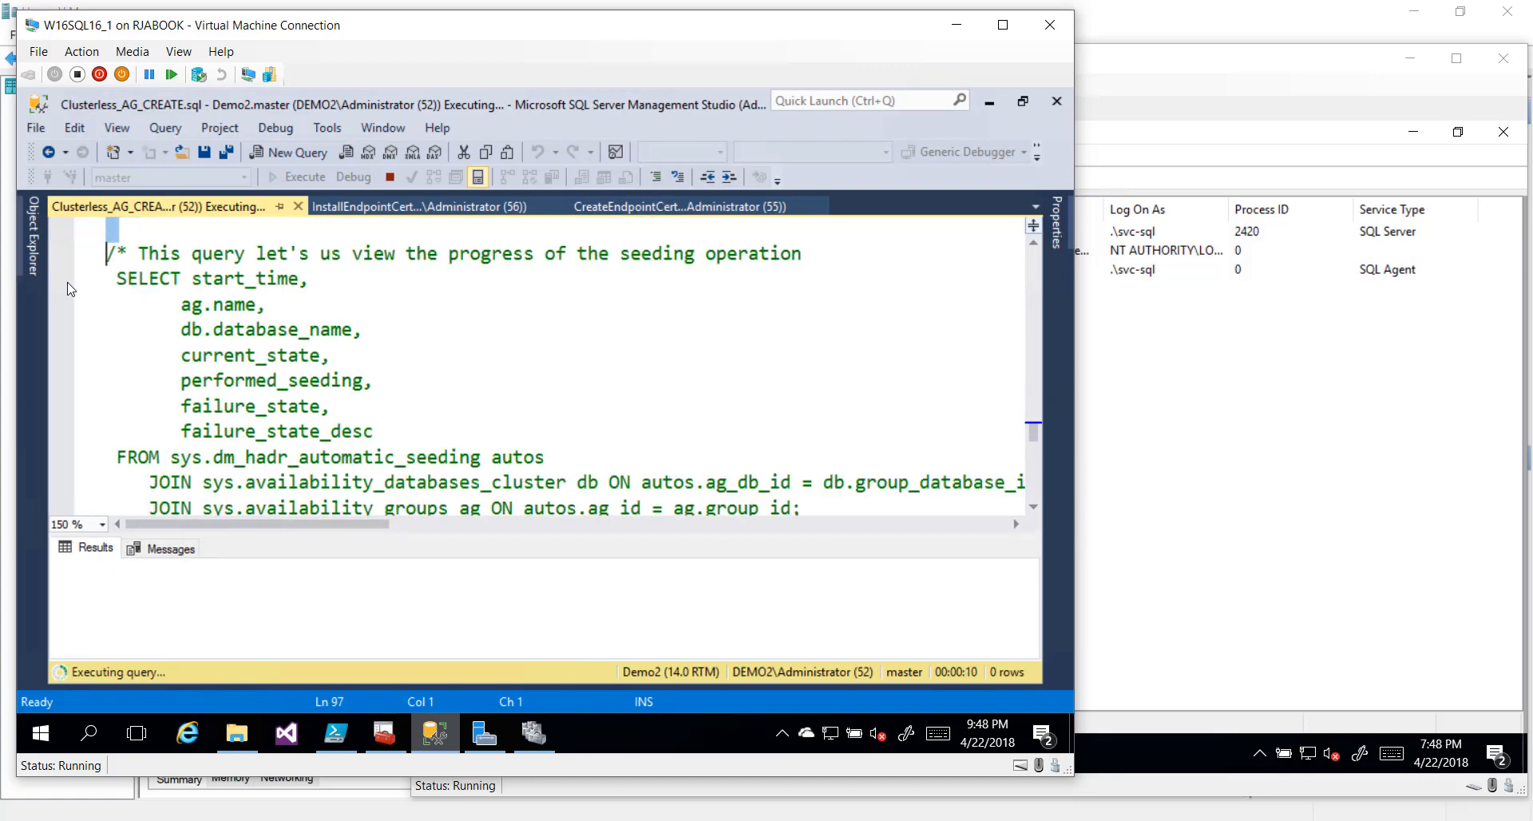
Select the seeding progress query and the sys.dm_hadr_physical_seeding_stats query
{"action": "left_click", "coordinate": [92, 284]}
{"action": "left_click_drag", "start_coordinate": [90, 287], "coordinate": [98, 364]}
{"action": "scroll", "coordinate": [99, 365], "scroll_direction": "down", "scroll_amount": 1}
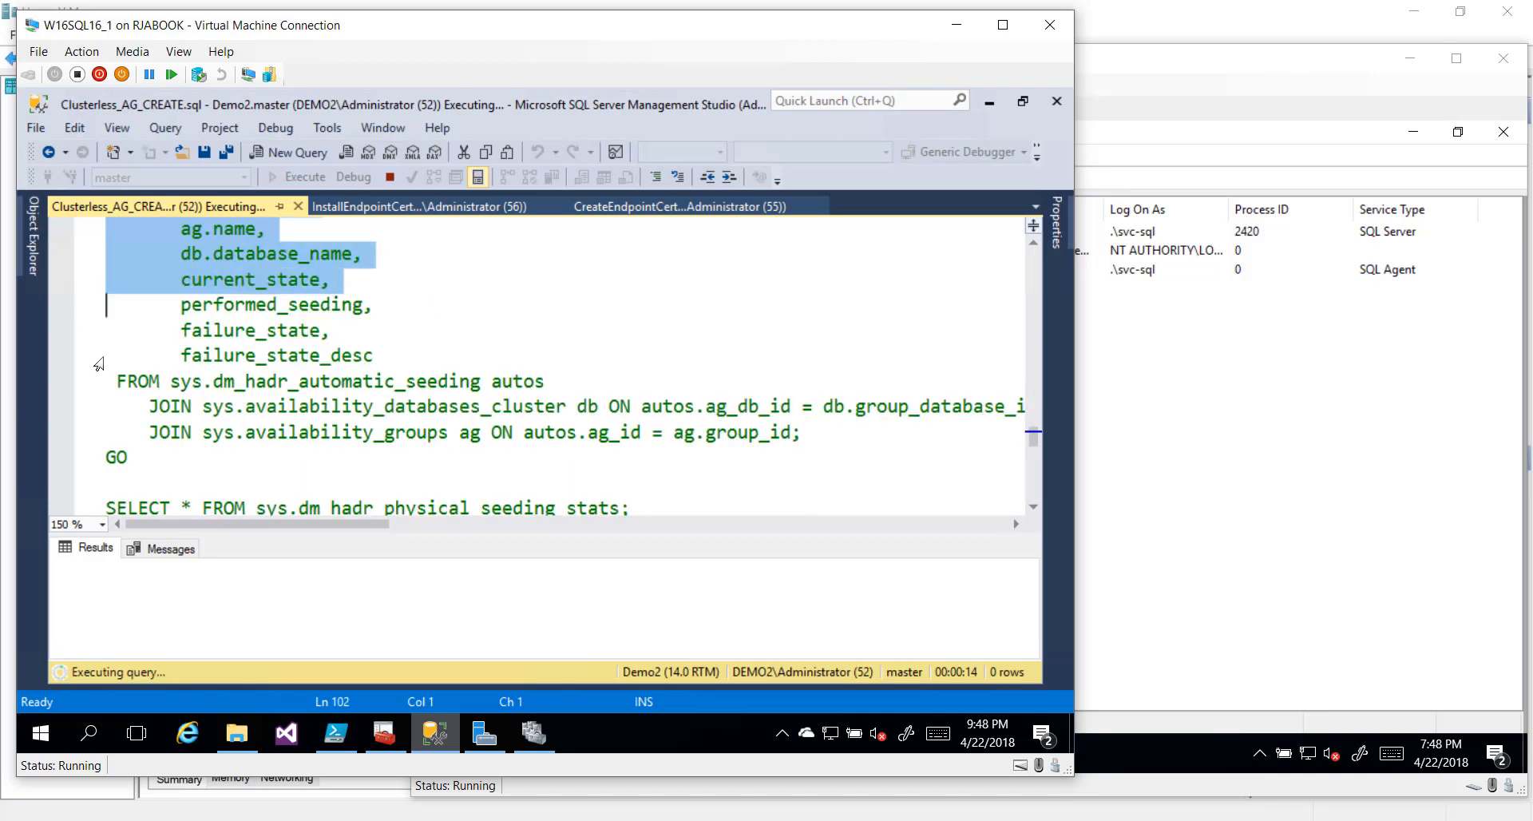
{"action": "left_click_drag", "start_coordinate": [98, 364], "coordinate": [104, 388]}
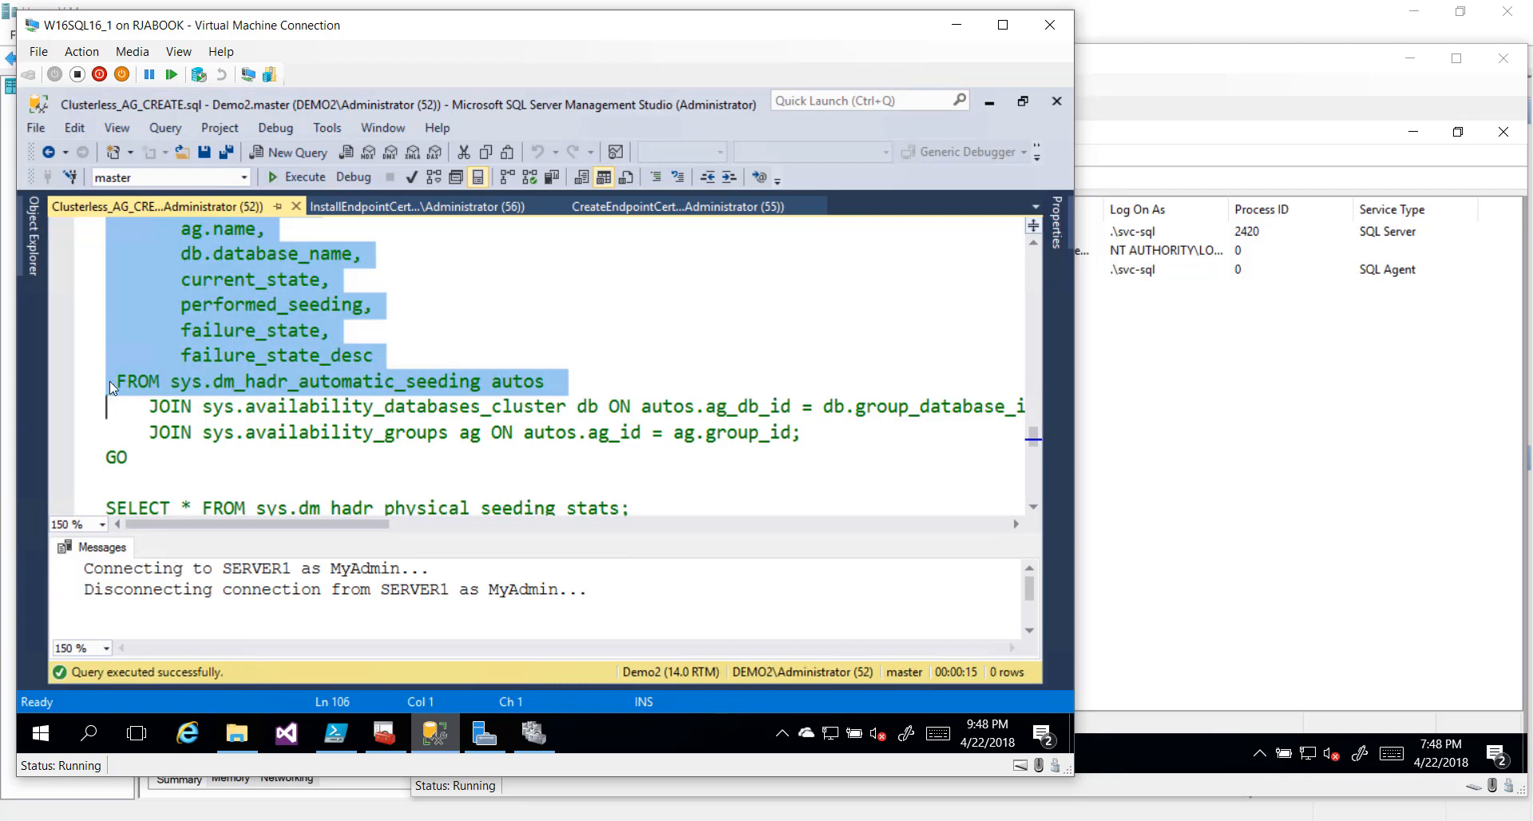
{"action": "scroll", "coordinate": [109, 381], "scroll_direction": "down", "scroll_amount": 1}
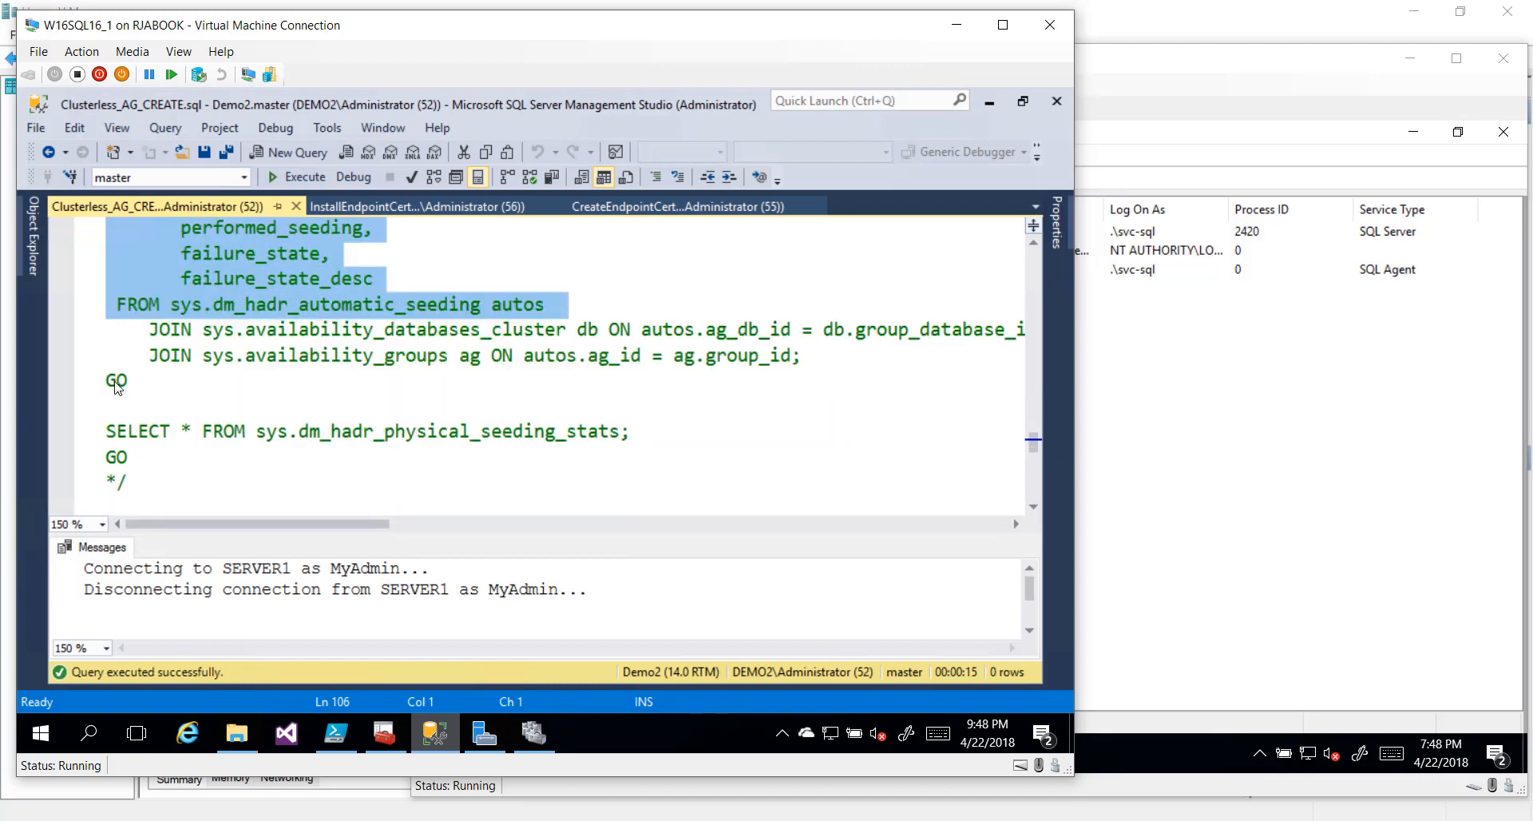
{"action": "key", "text": "shift+Down"}
{"action": "key", "text": "shift+Down"}
{"action": "key", "text": "shift+Down"}
{"action": "key", "text": "shift+Down"}
{"action": "key", "text": "shift+Down"}
{"action": "key", "text": "shift+Down"}
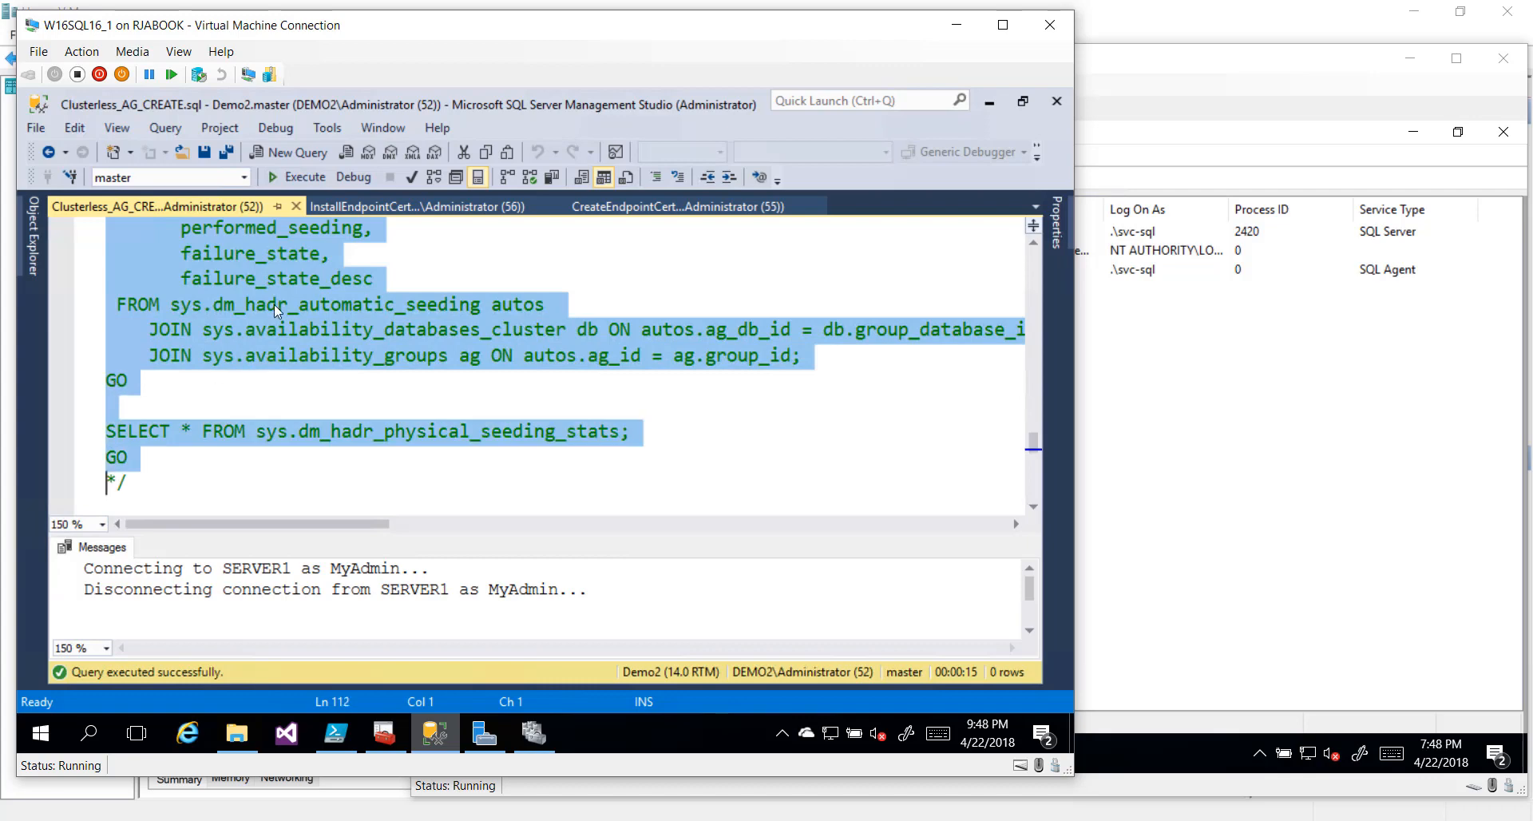
{"action": "left_click", "coordinate": [289, 178]}
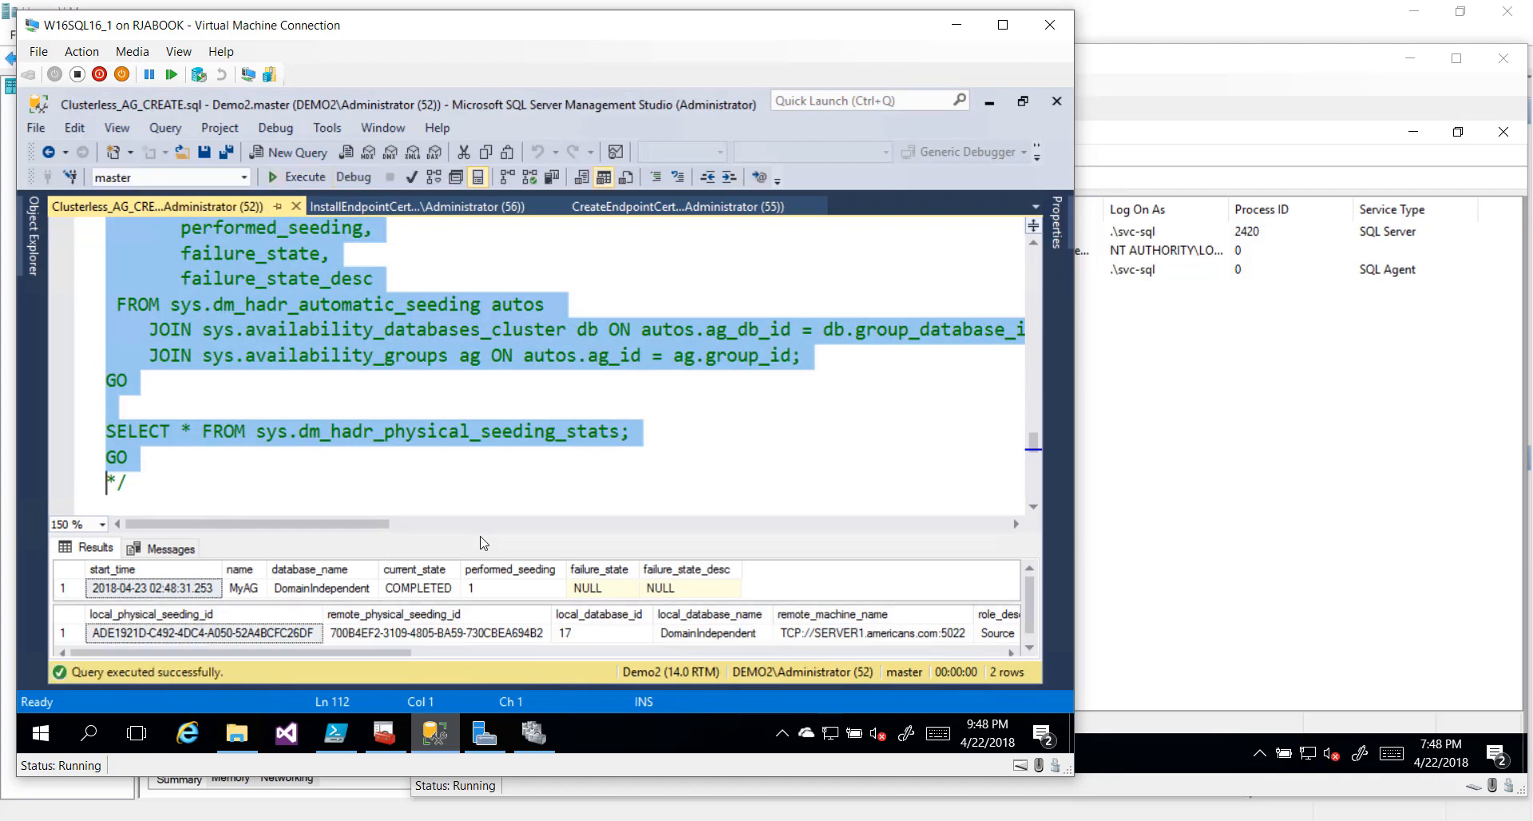
{"action": "left_click_drag", "start_coordinate": [483, 535], "coordinate": [485, 410]}
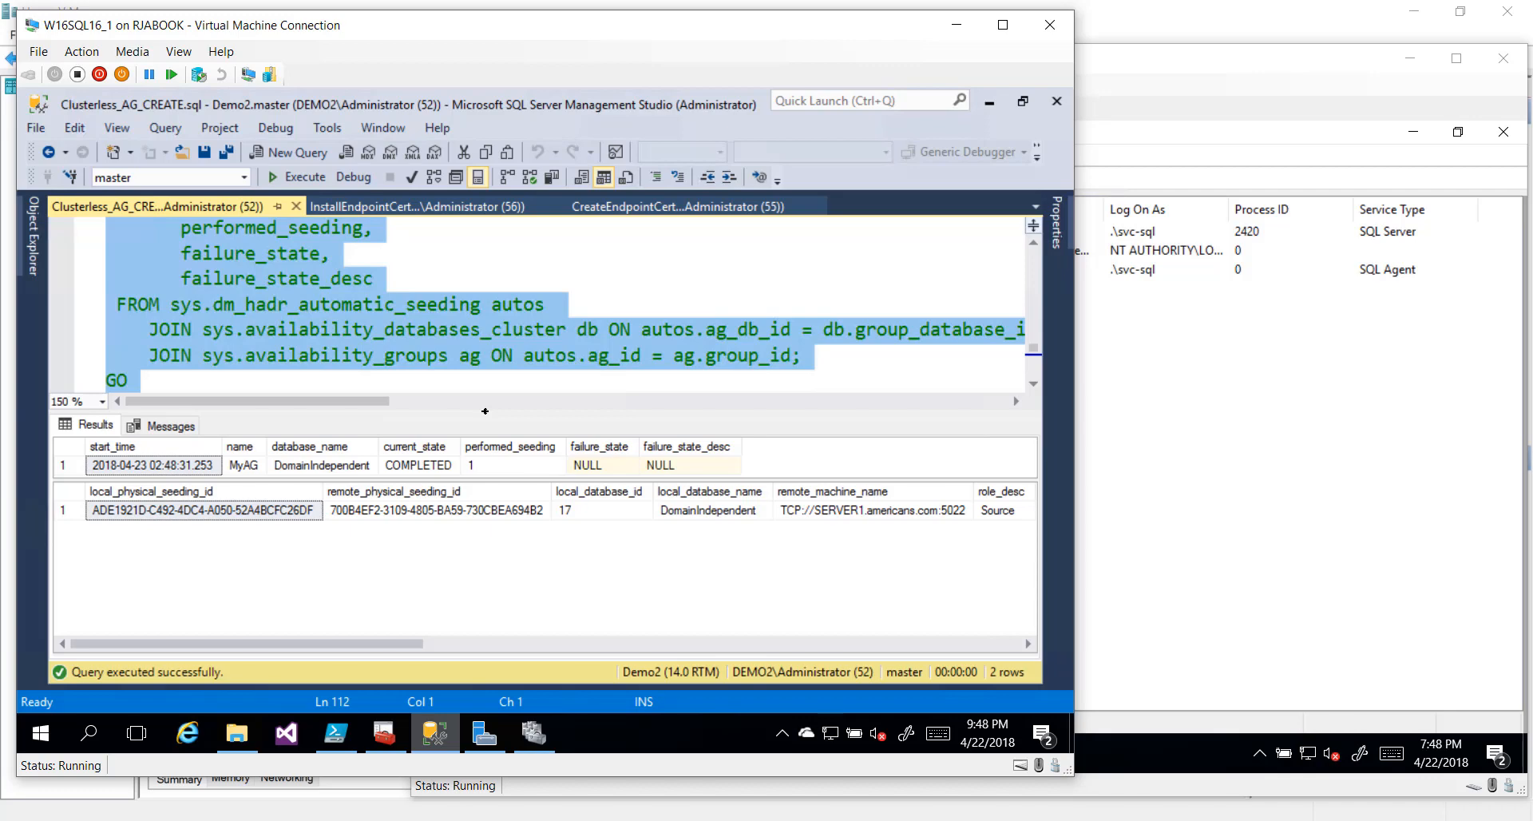
{"action": "key", "text": "ctrl+1"}
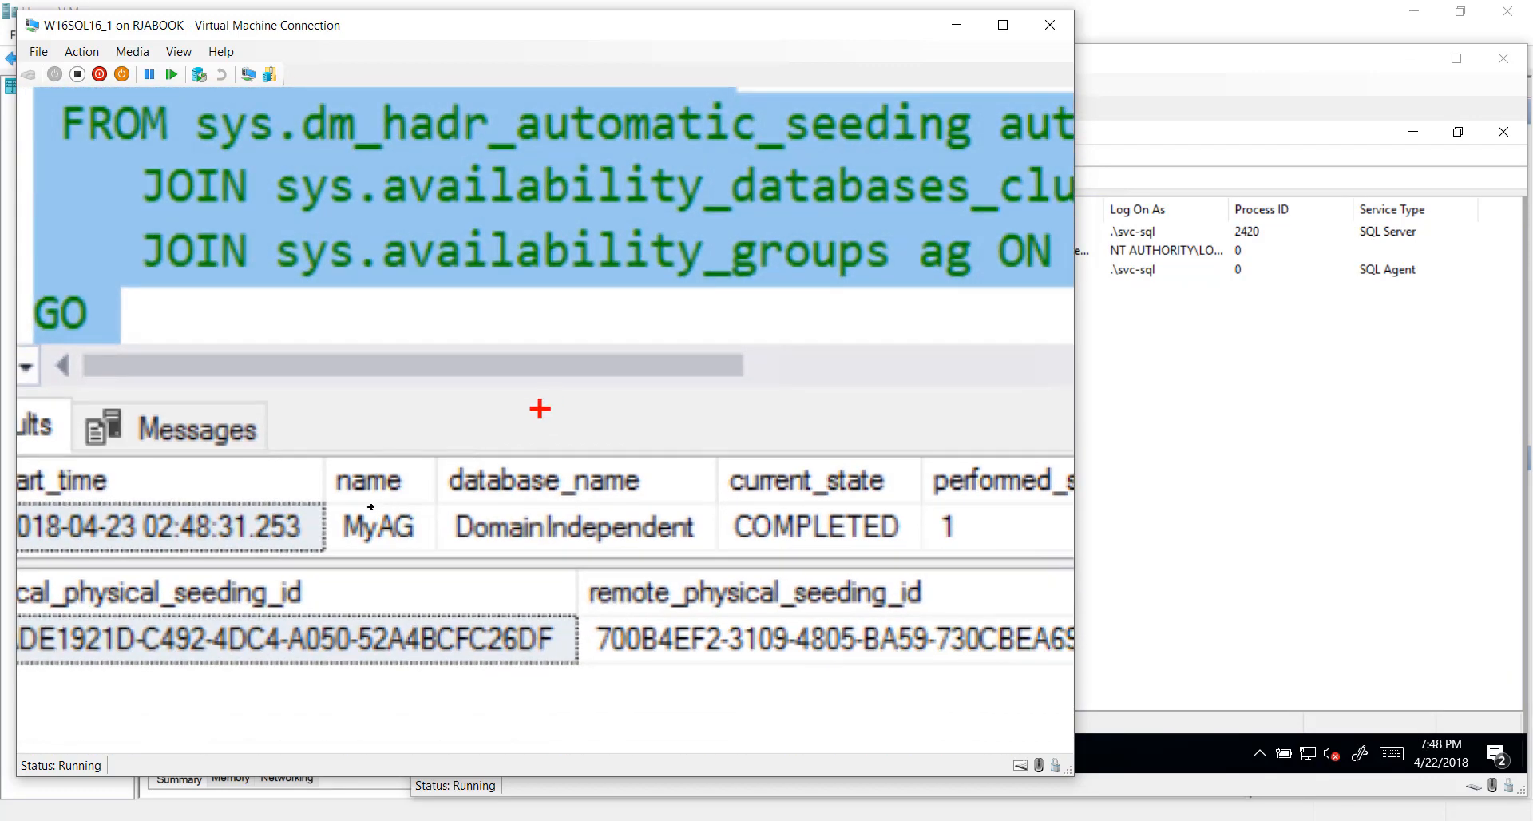
{"action": "left_click_drag", "start_coordinate": [410, 481], "coordinate": [466, 381]}
{"action": "left_click_drag", "start_coordinate": [523, 467], "coordinate": [532, 369]}
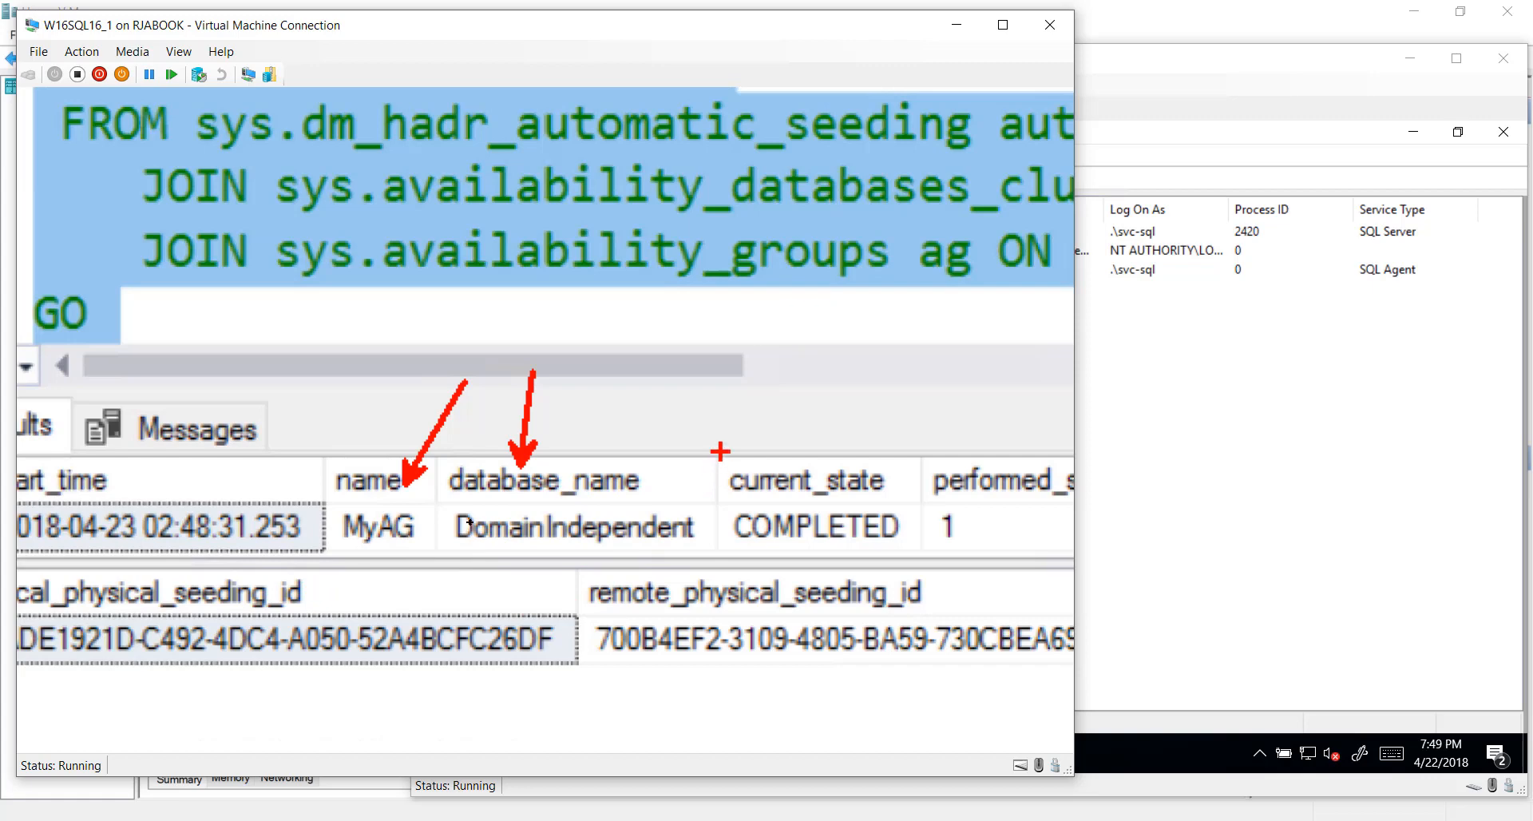
{"action": "mouse_move", "coordinate": [720, 451]}
{"action": "left_mouse_down"}
{"action": "mouse_move", "coordinate": [728, 510]}
{"action": "mouse_move", "coordinate": [830, 546]}
{"action": "mouse_move", "coordinate": [917, 546]}
{"action": "left_mouse_up"}
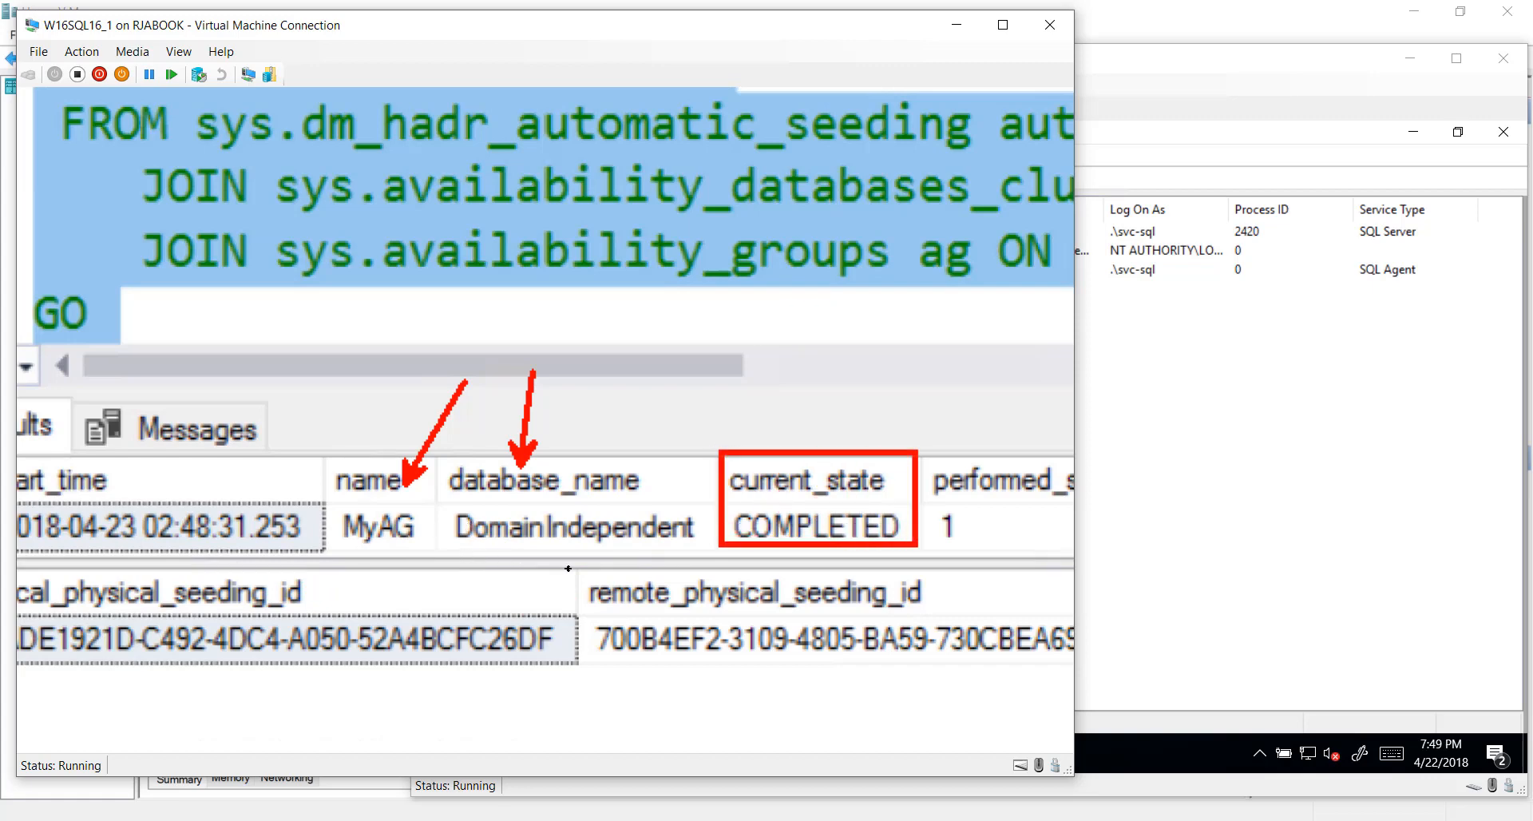
{"action": "key", "text": "Escape"}
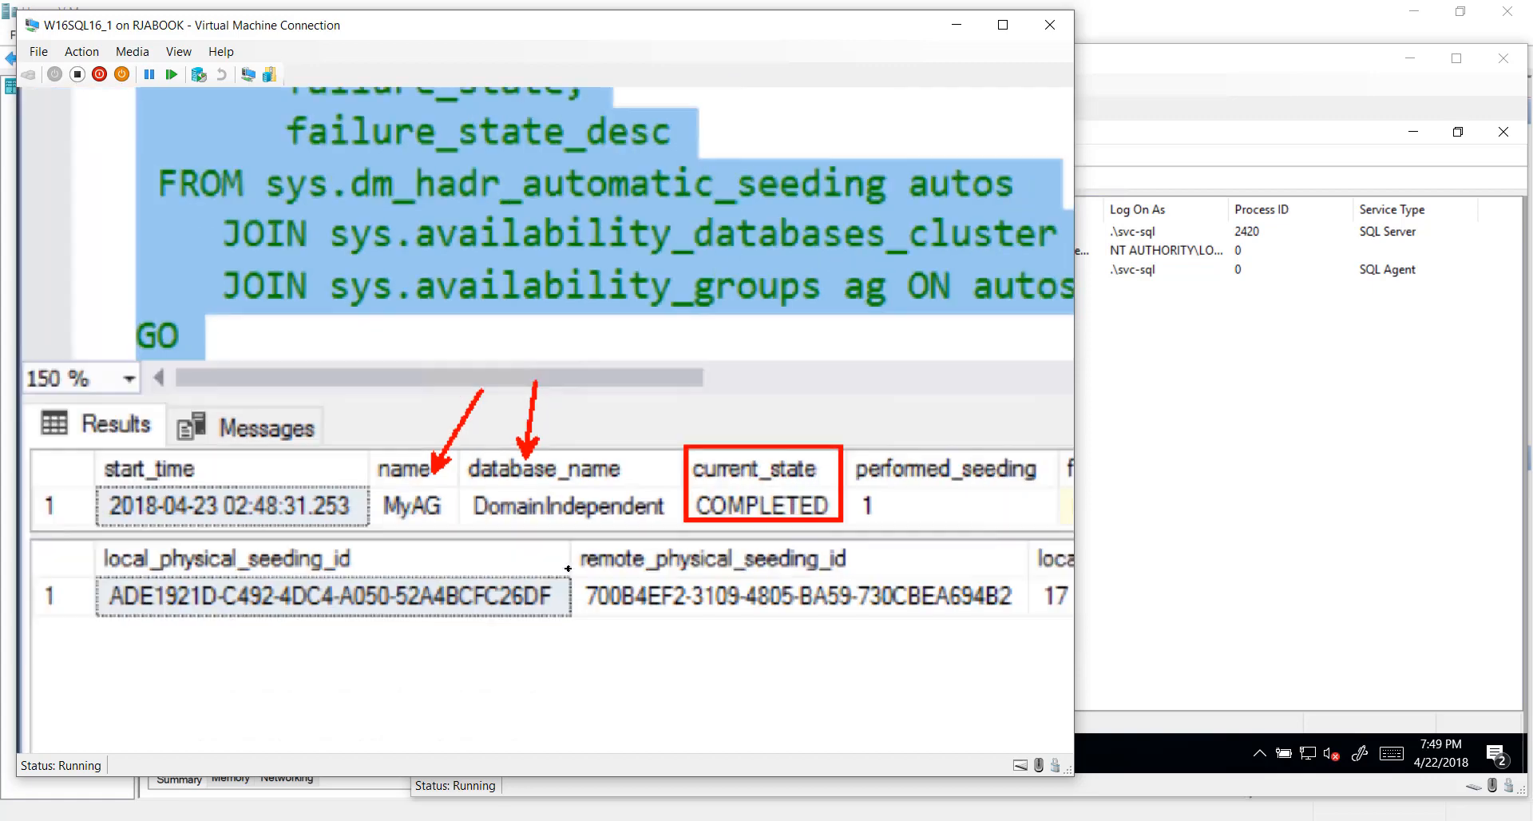
{"action": "left_click_drag", "start_coordinate": [334, 653], "coordinate": [679, 649]}
{"action": "key", "text": "super+plus"}
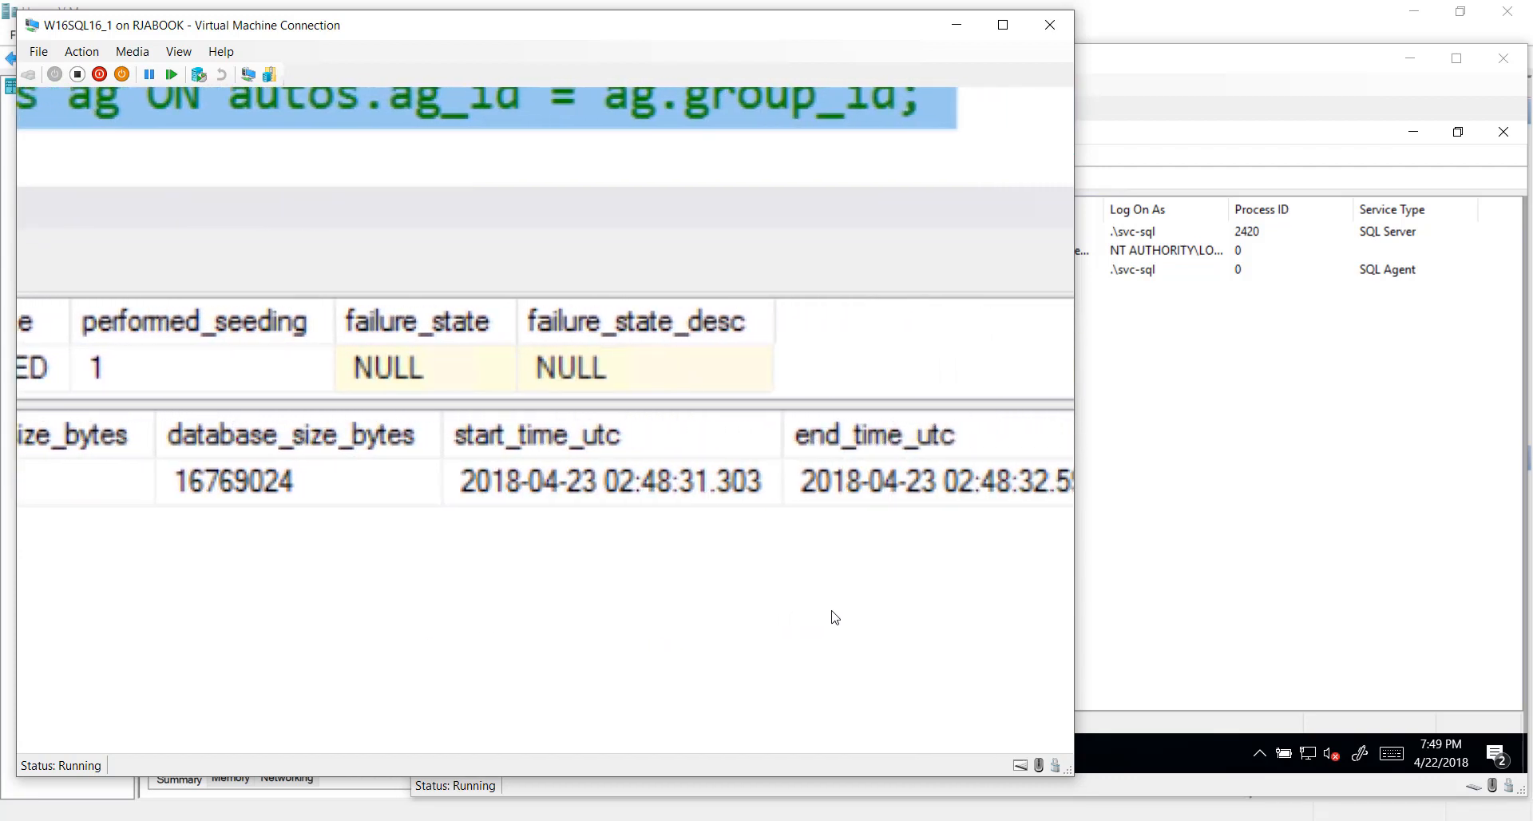
{"action": "key", "text": "super+Escape"}
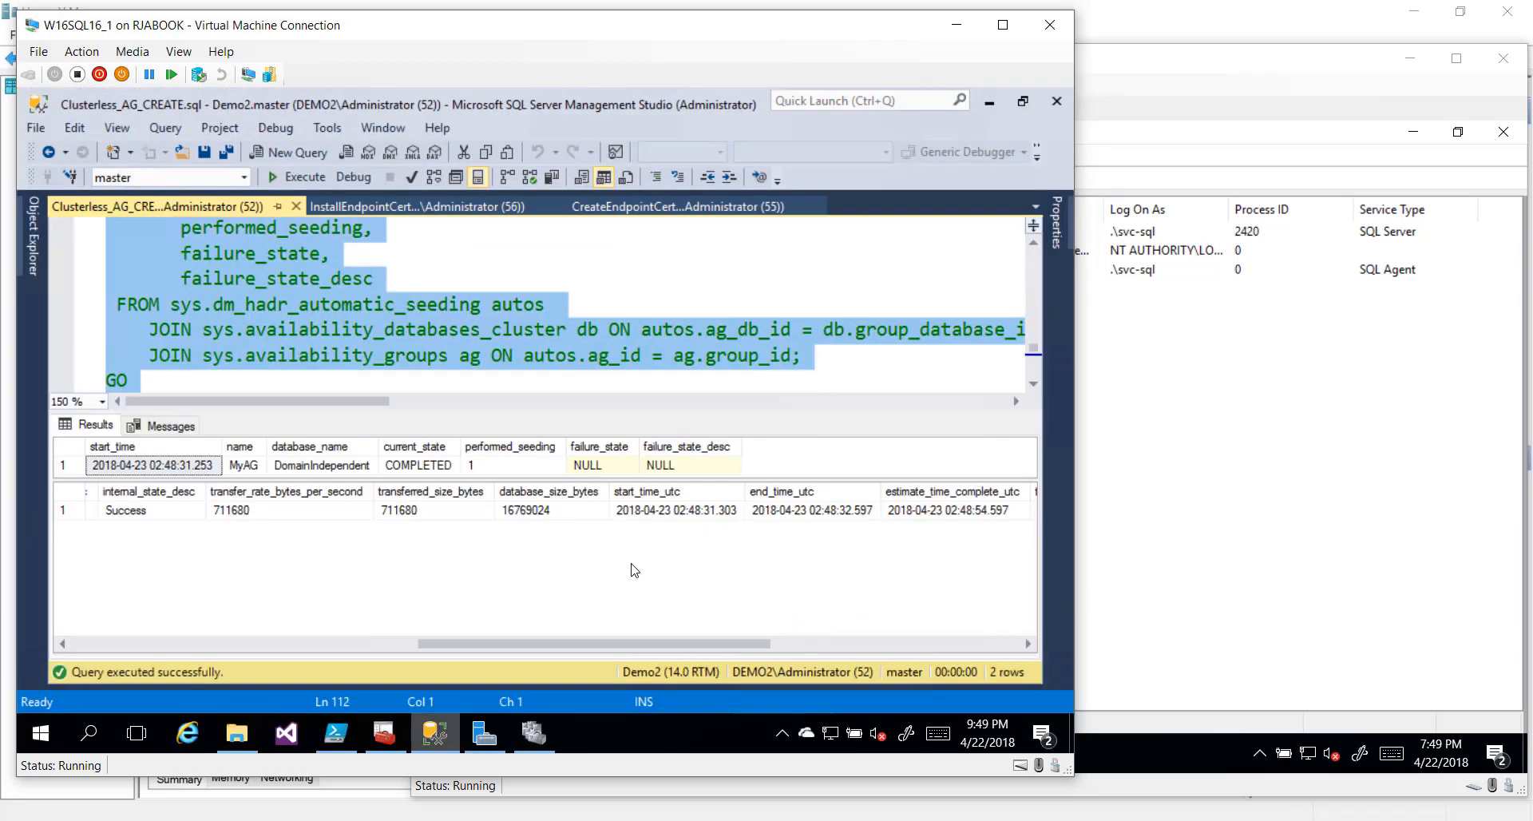
{"action": "left_click_drag", "start_coordinate": [419, 417], "coordinate": [407, 495]}
Run the :Connect DEMO2 DBCC TRACEOFF (9567, -1) batch
{"action": "scroll", "coordinate": [559, 343], "scroll_direction": "down", "scroll_amount": 4}
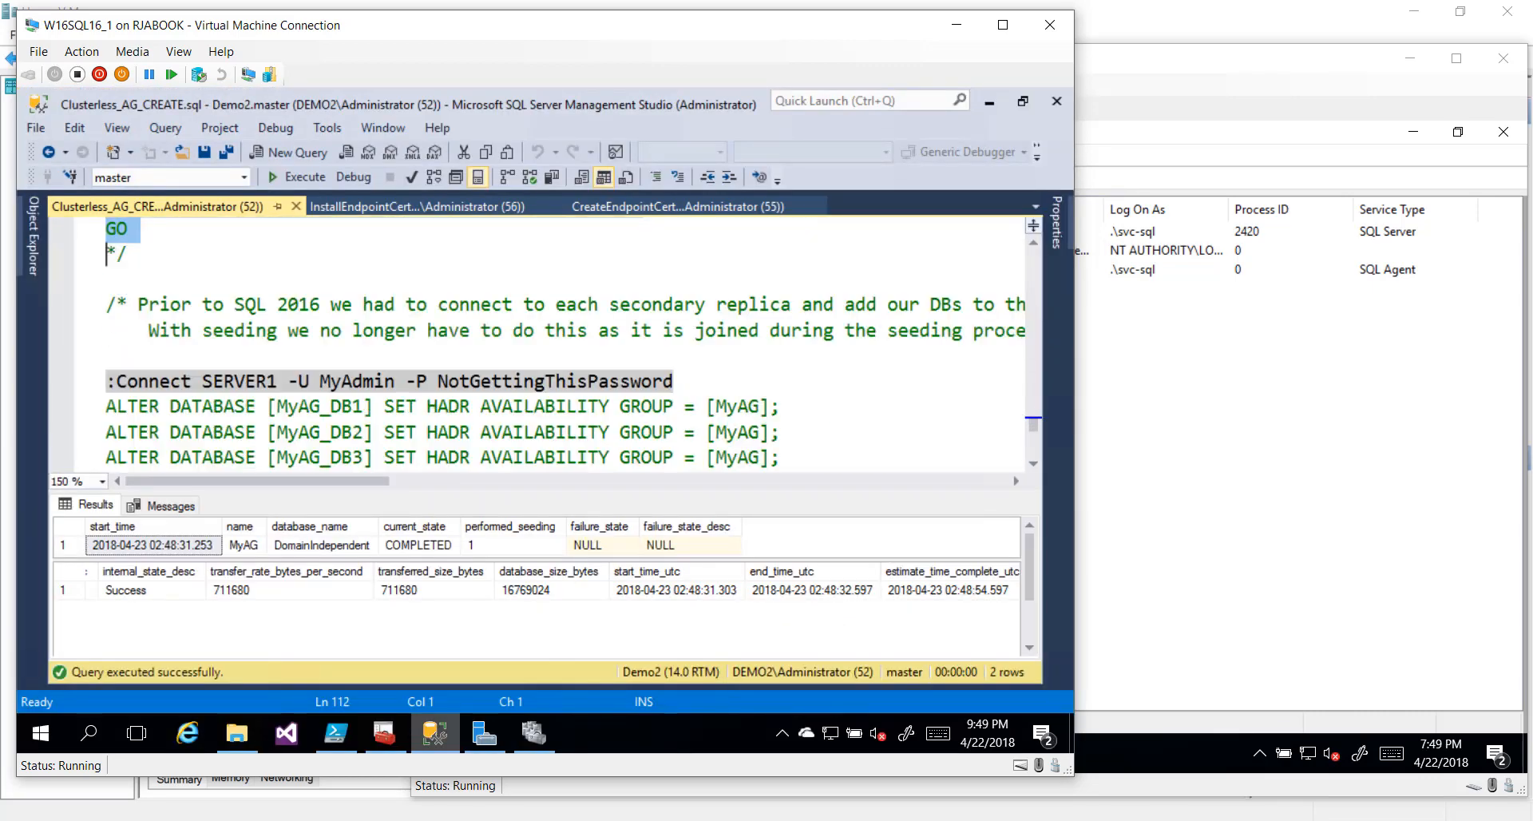
{"action": "scroll", "coordinate": [559, 343], "scroll_direction": "down", "scroll_amount": 3}
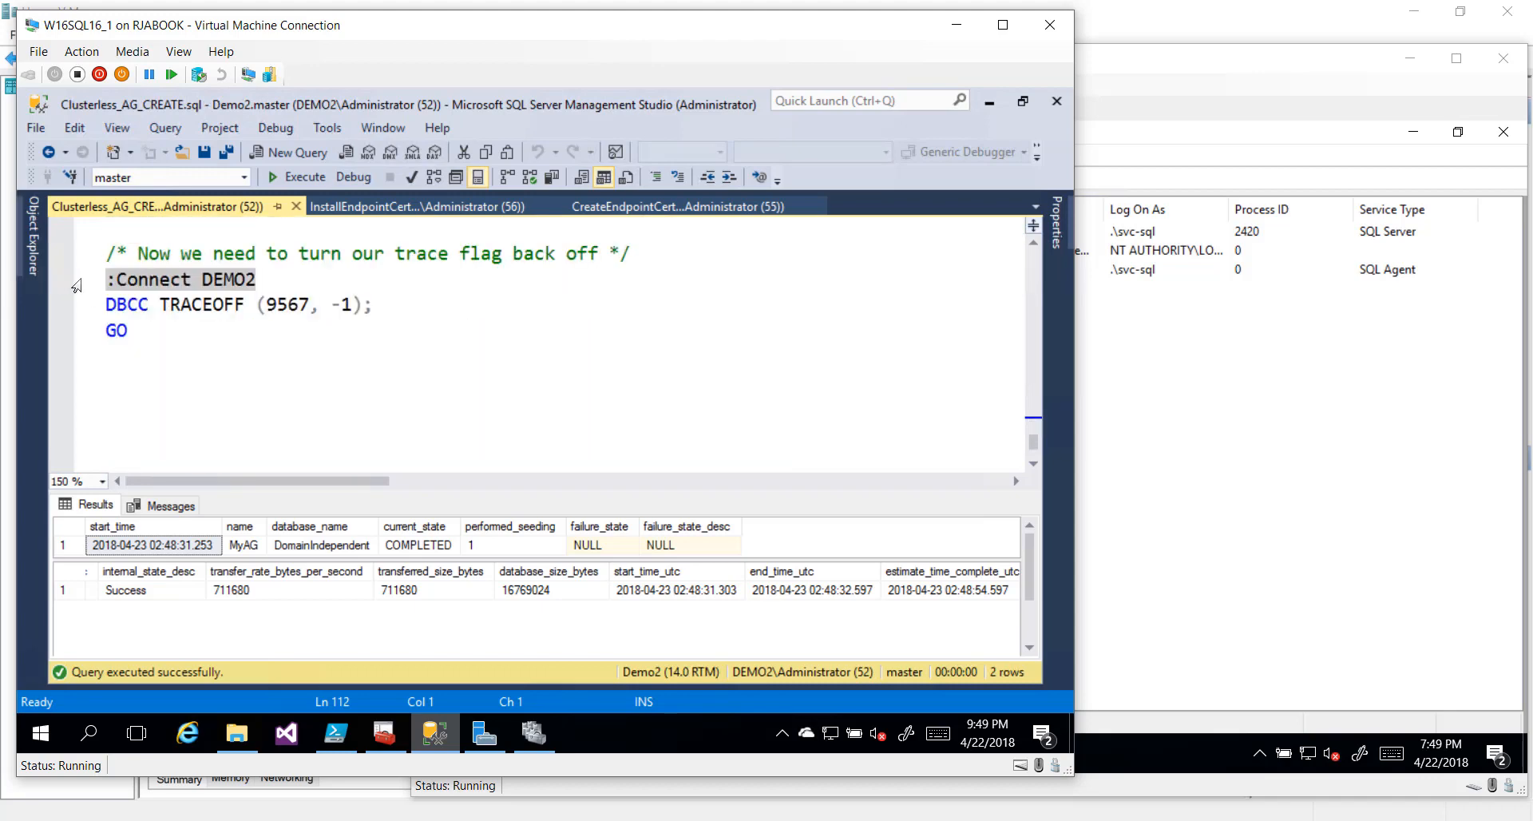
{"action": "left_click_drag", "start_coordinate": [74, 281], "coordinate": [80, 335]}
{"action": "key", "text": "F5"}
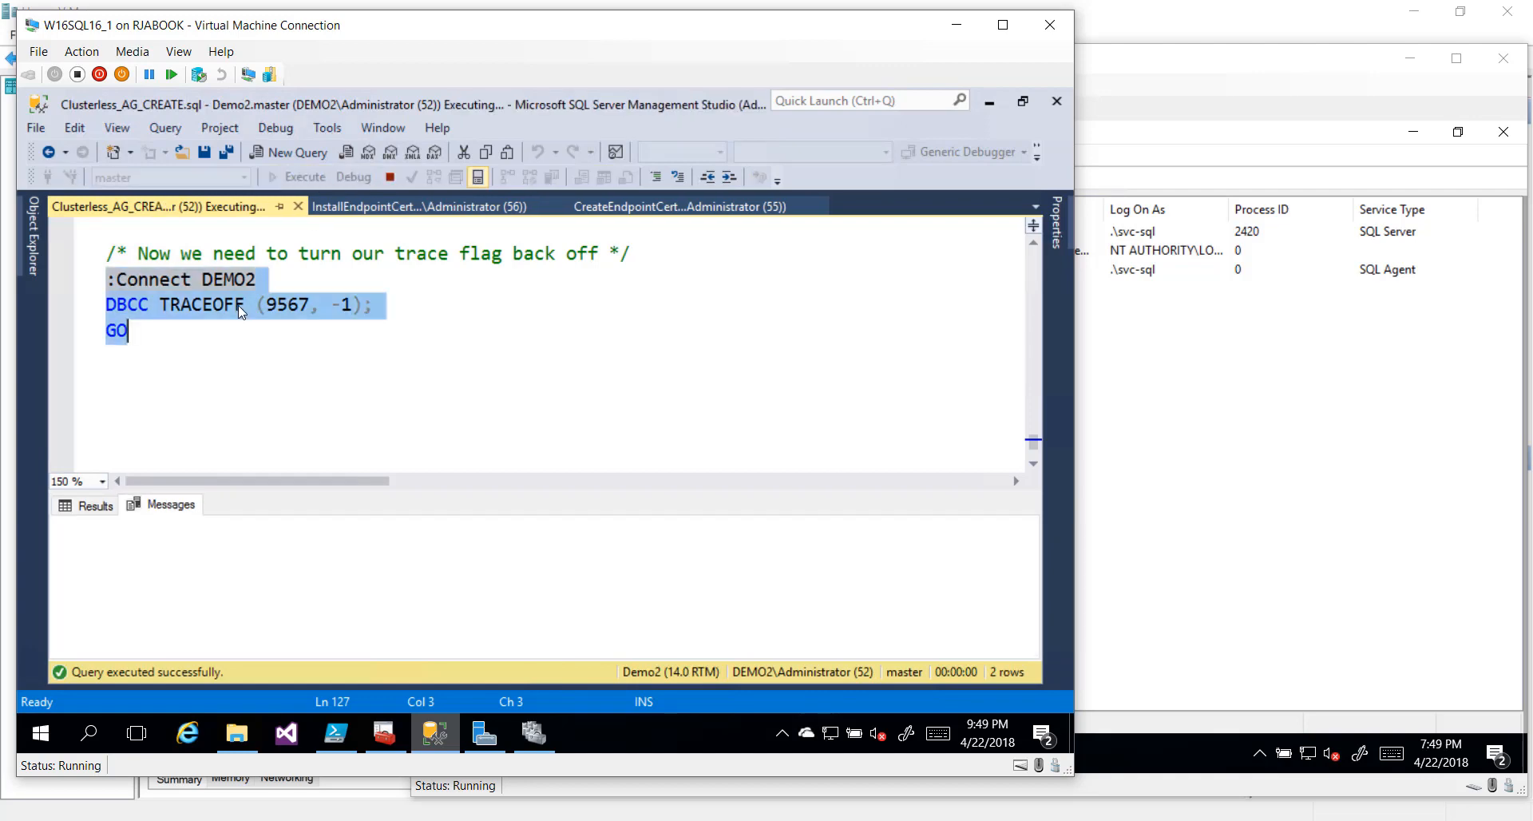
Refresh Always On High Availability and expand MyAG's replicas, DomainIndependent database and listener
{"action": "left_click", "coordinate": [40, 229]}
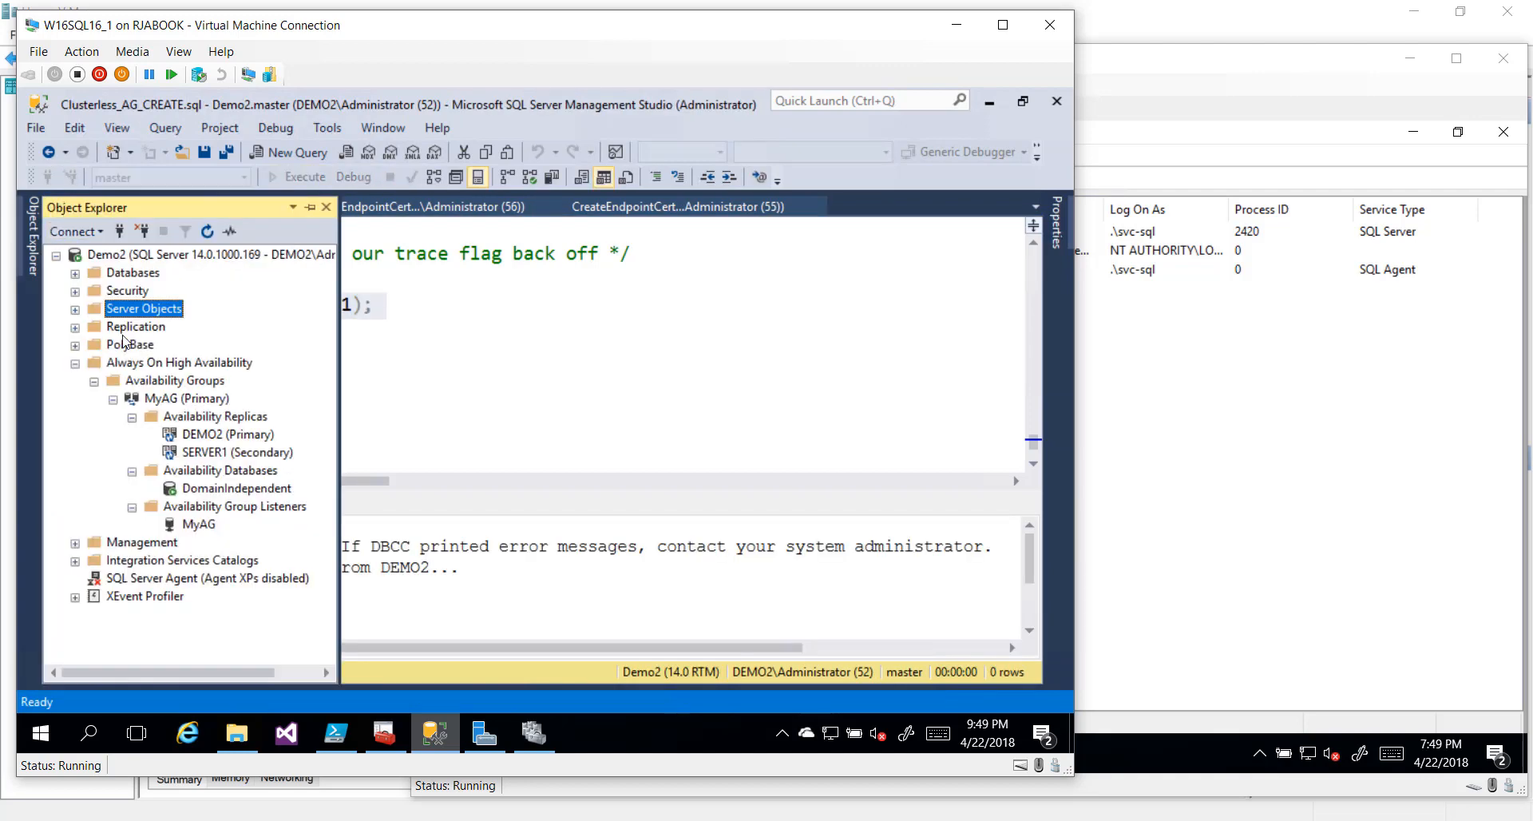
{"action": "right_click", "coordinate": [131, 366]}
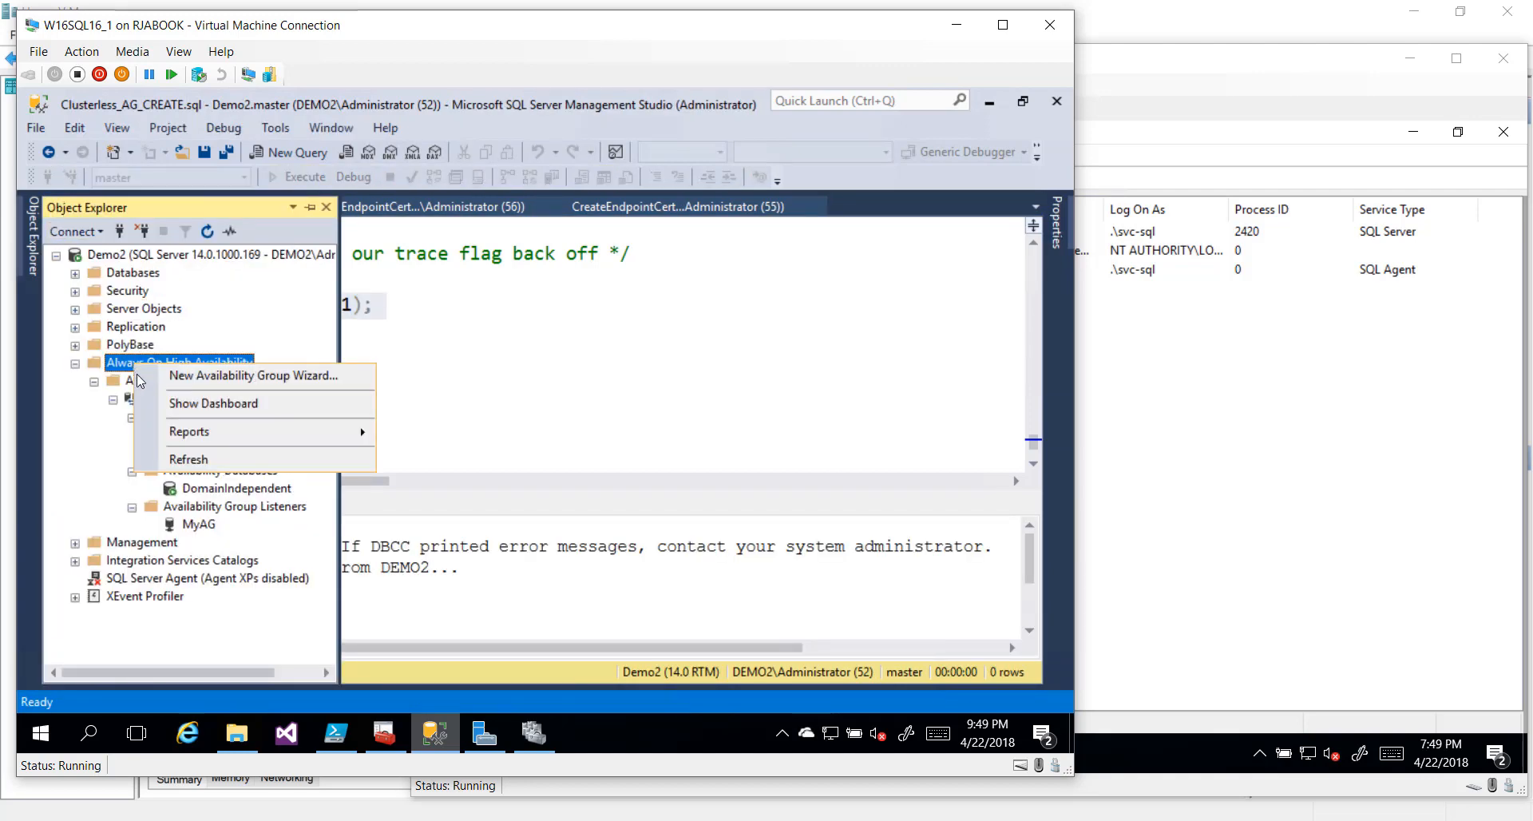
{"action": "left_click", "coordinate": [170, 454]}
{"action": "left_click", "coordinate": [93, 381]}
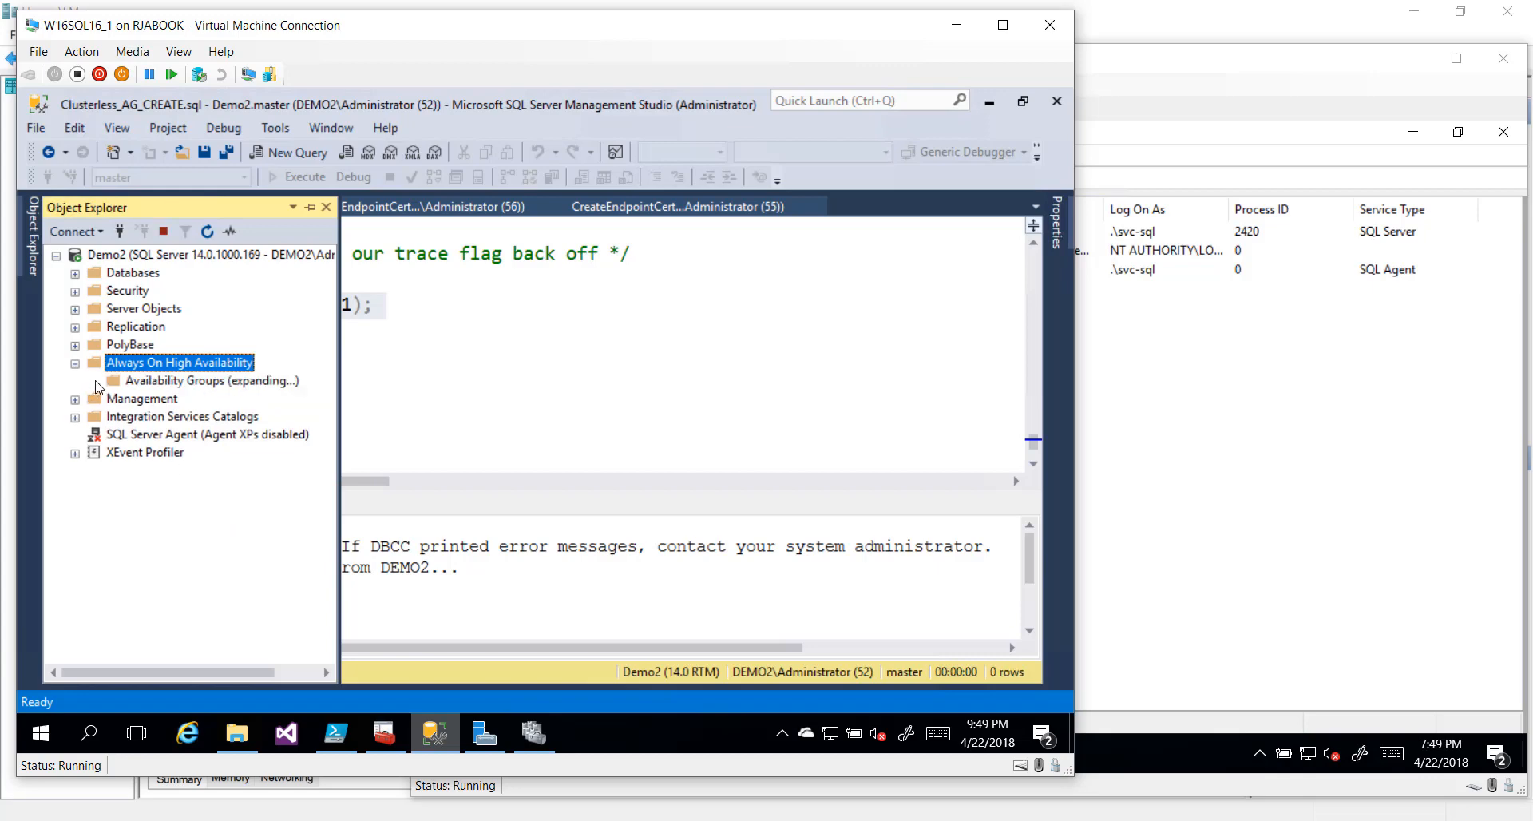
{"action": "left_click", "coordinate": [113, 398]}
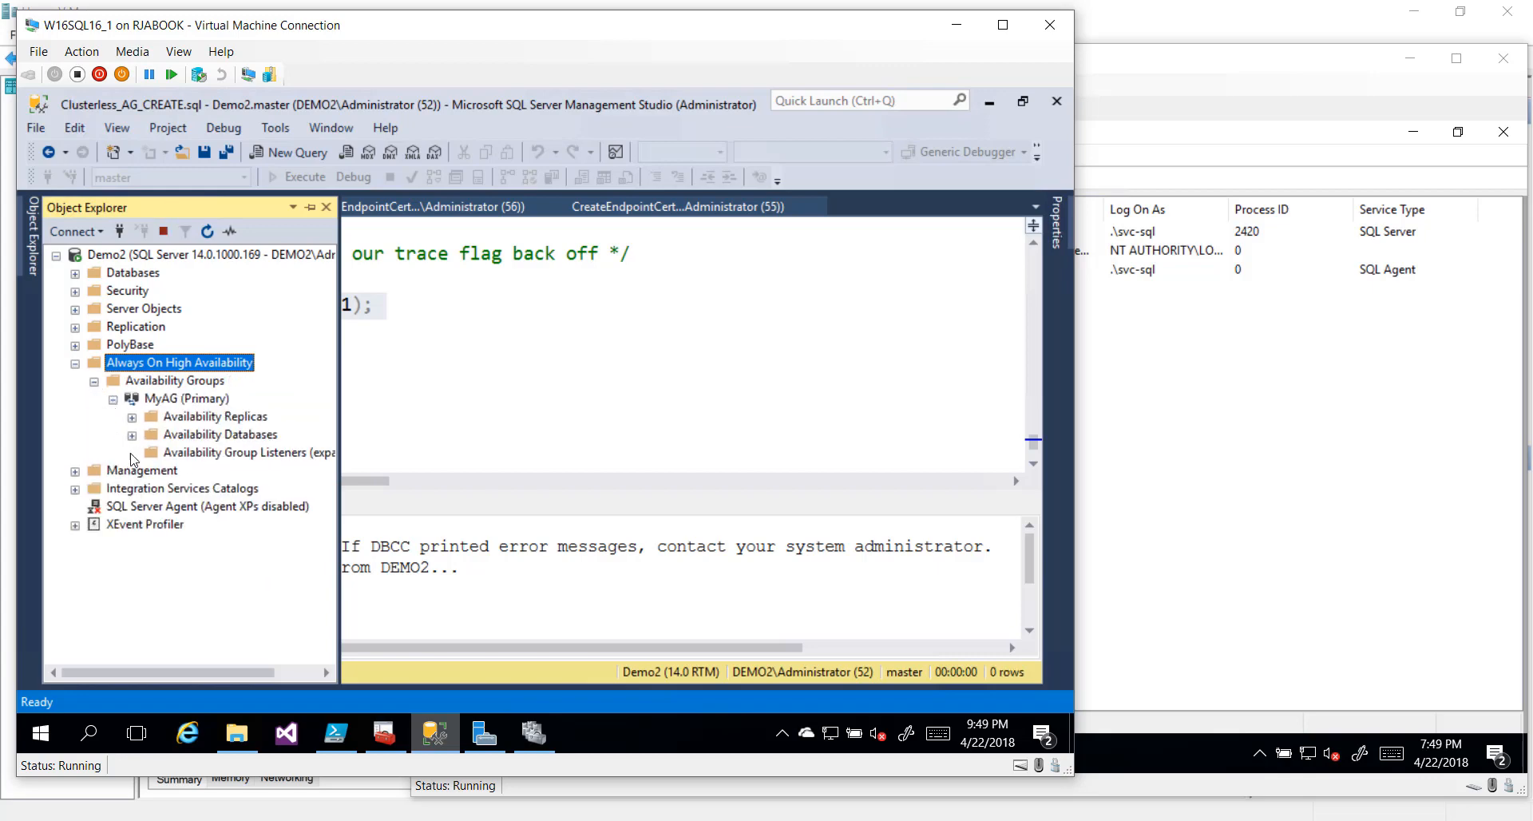
{"action": "left_click", "coordinate": [132, 453]}
{"action": "left_click", "coordinate": [132, 435]}
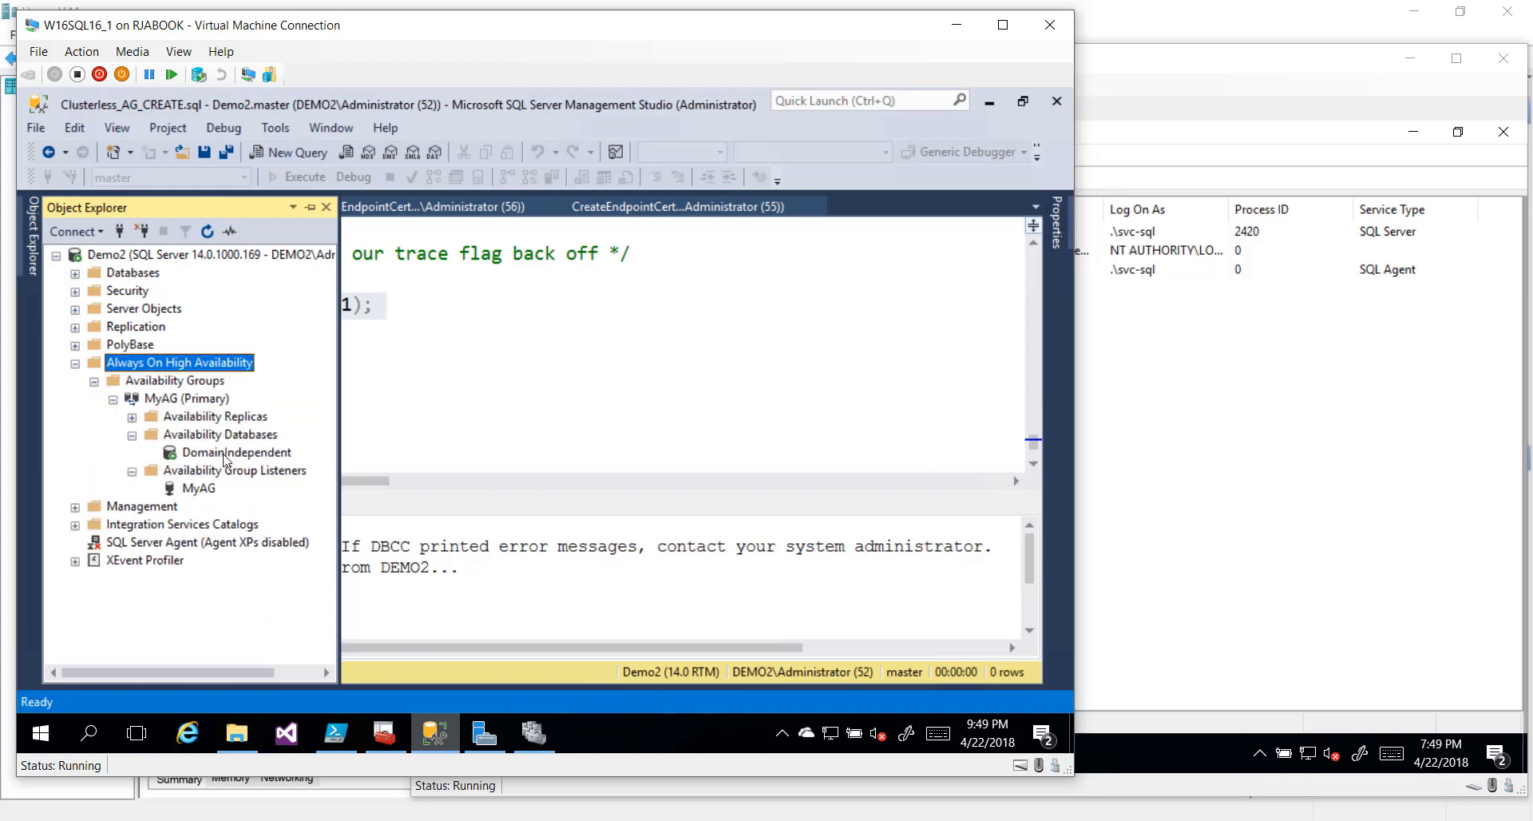
{"action": "left_click", "coordinate": [132, 416]}
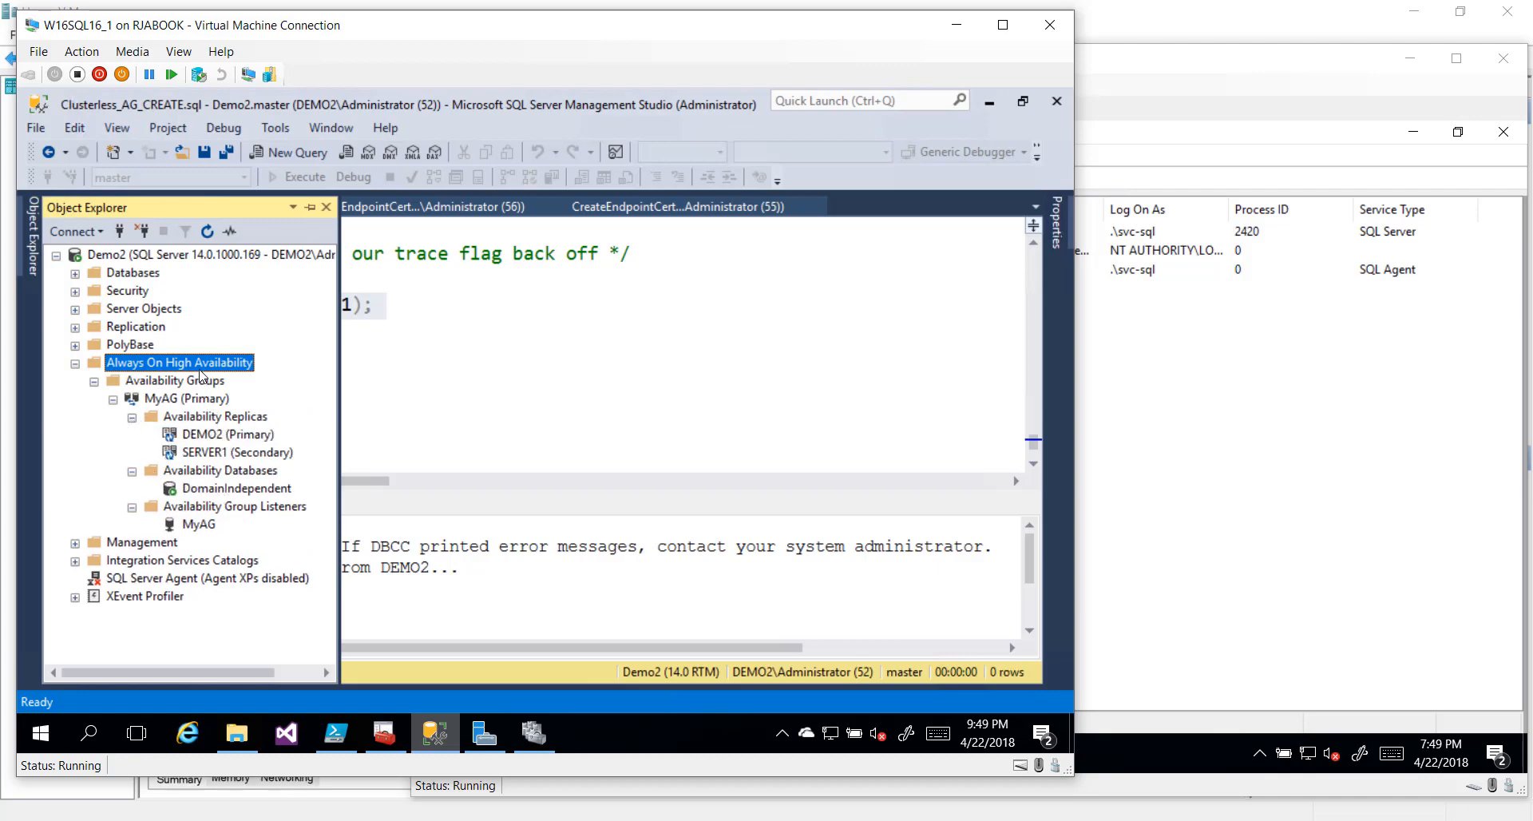
{"action": "right_click", "coordinate": [200, 398]}
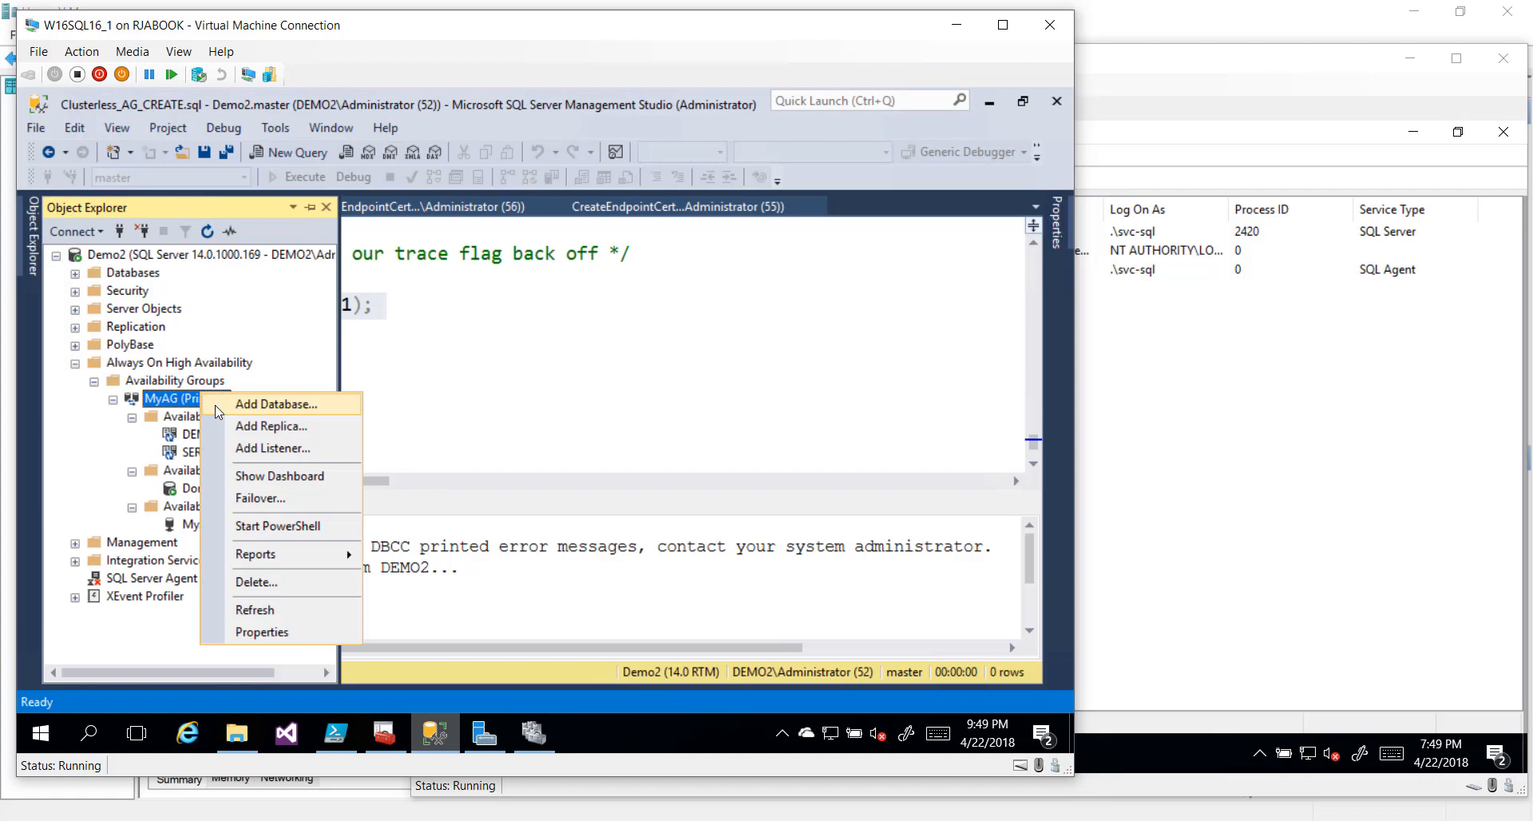
Show MyAG's Healthy dashboard with cluster type NONE, then confirm Failover Cluster Manager finds no clusters
{"action": "left_click", "coordinate": [245, 477]}
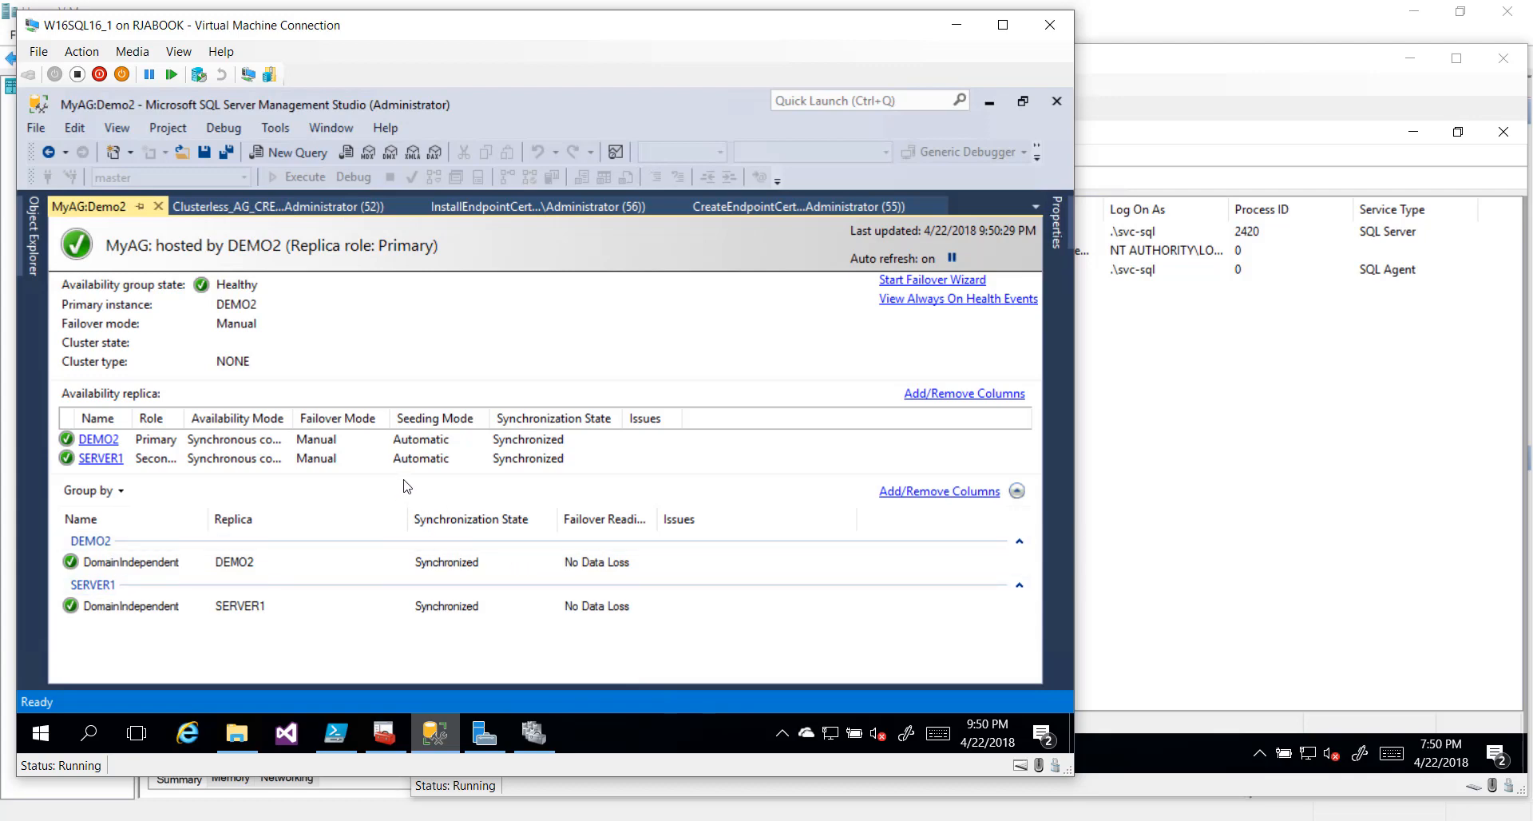
{"action": "left_click", "coordinate": [533, 732]}
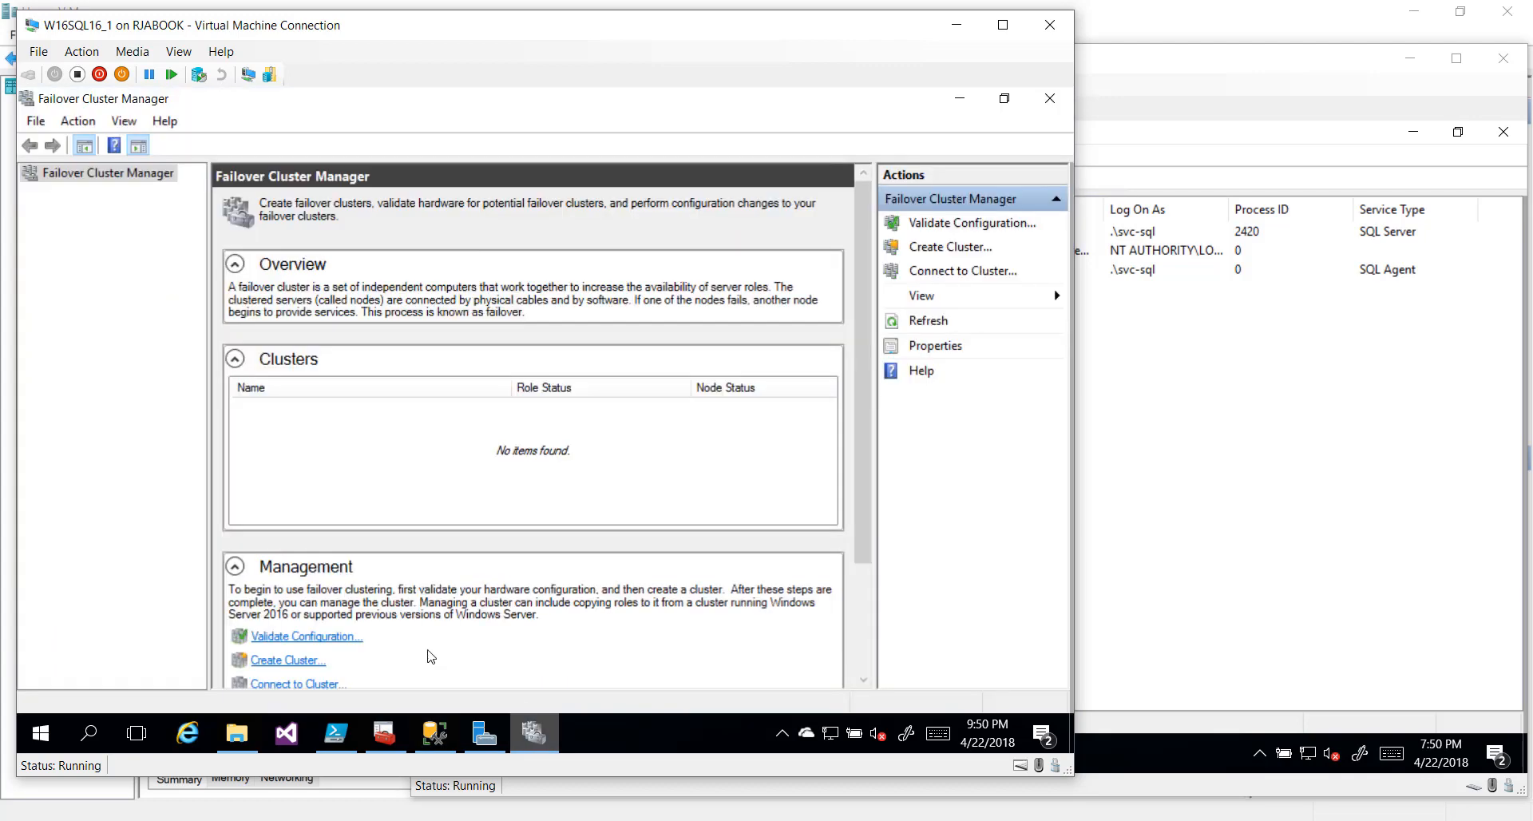
Search Windows for 'service' and launch the Services desktop app
{"action": "left_click", "coordinate": [40, 734]}
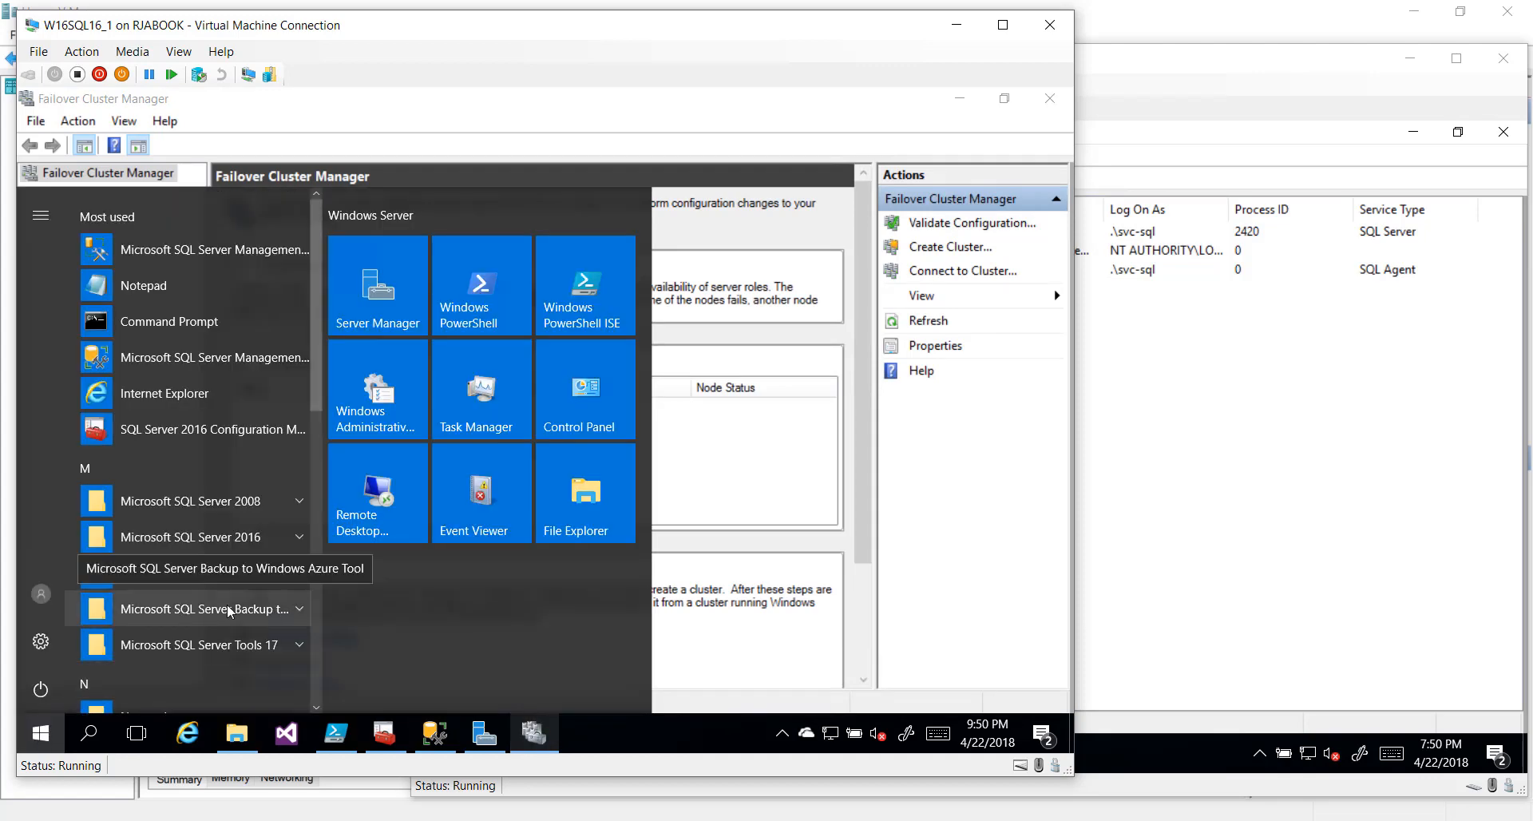
{"action": "type", "text": "service"}
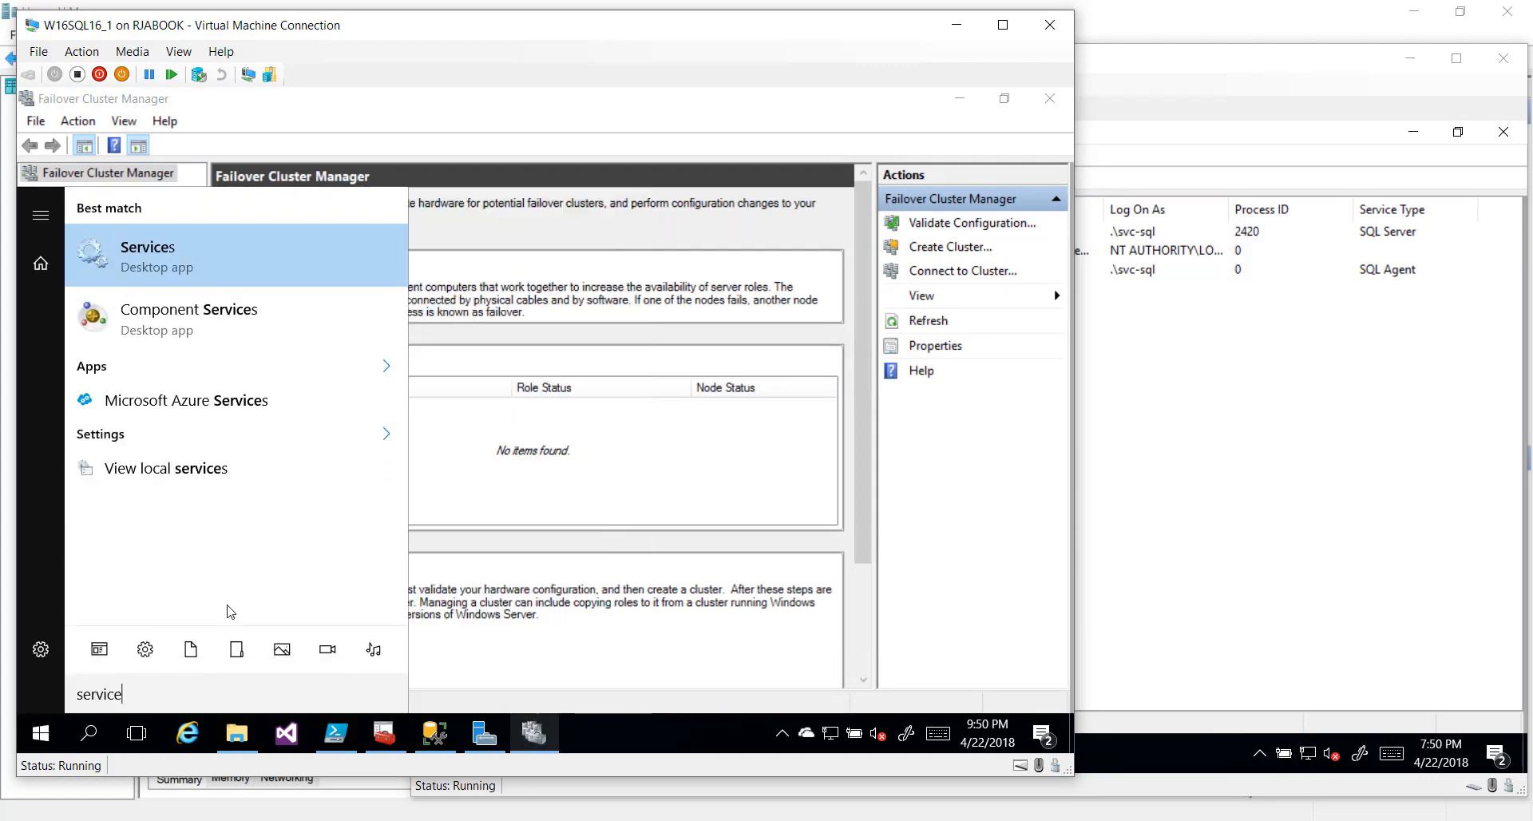
{"action": "key", "text": "Return"}
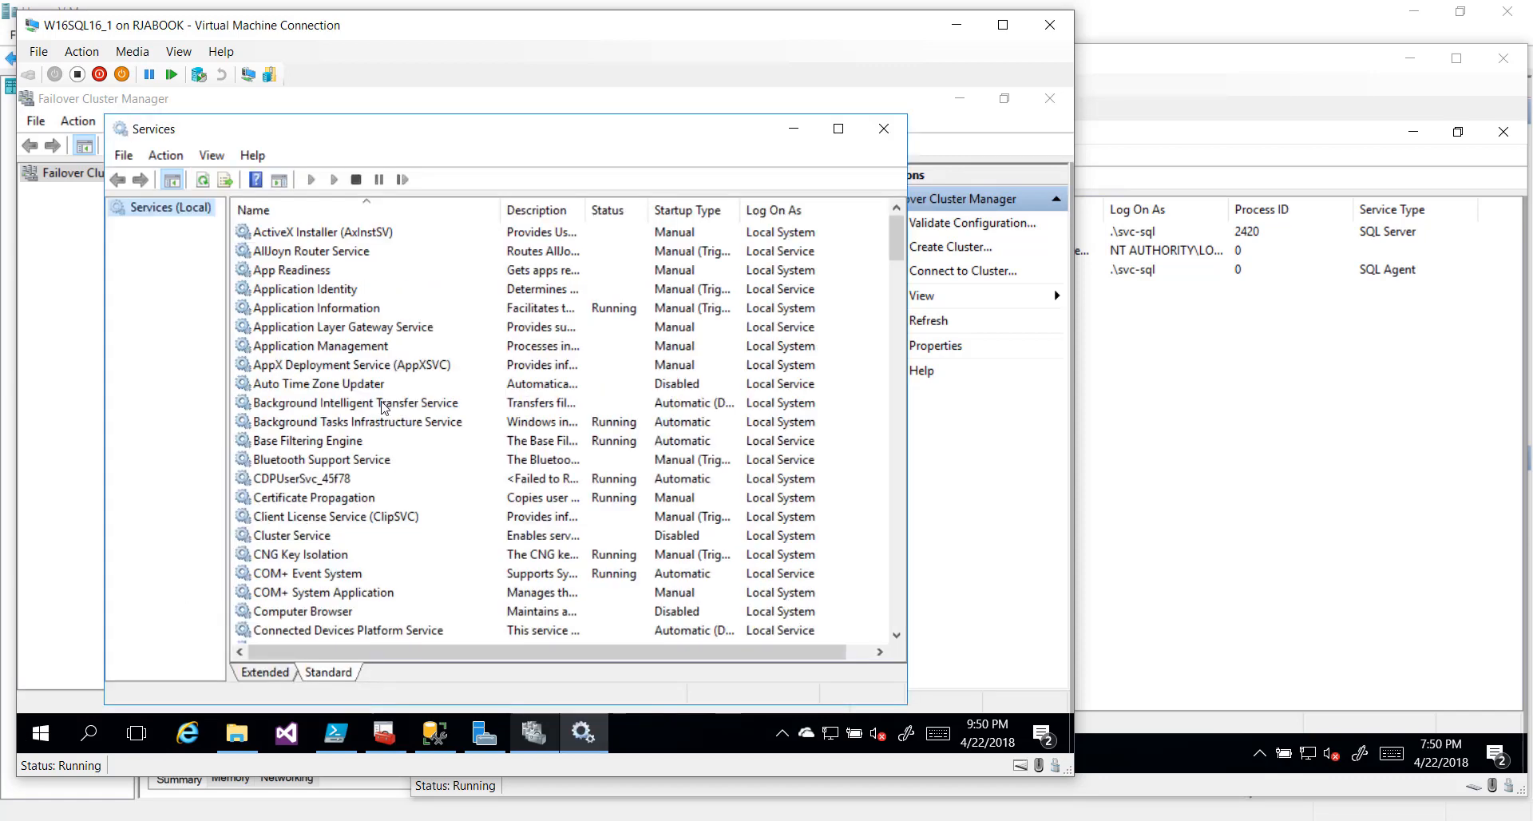
{"action": "scroll", "coordinate": [330, 486], "scroll_direction": "down", "scroll_amount": 4}
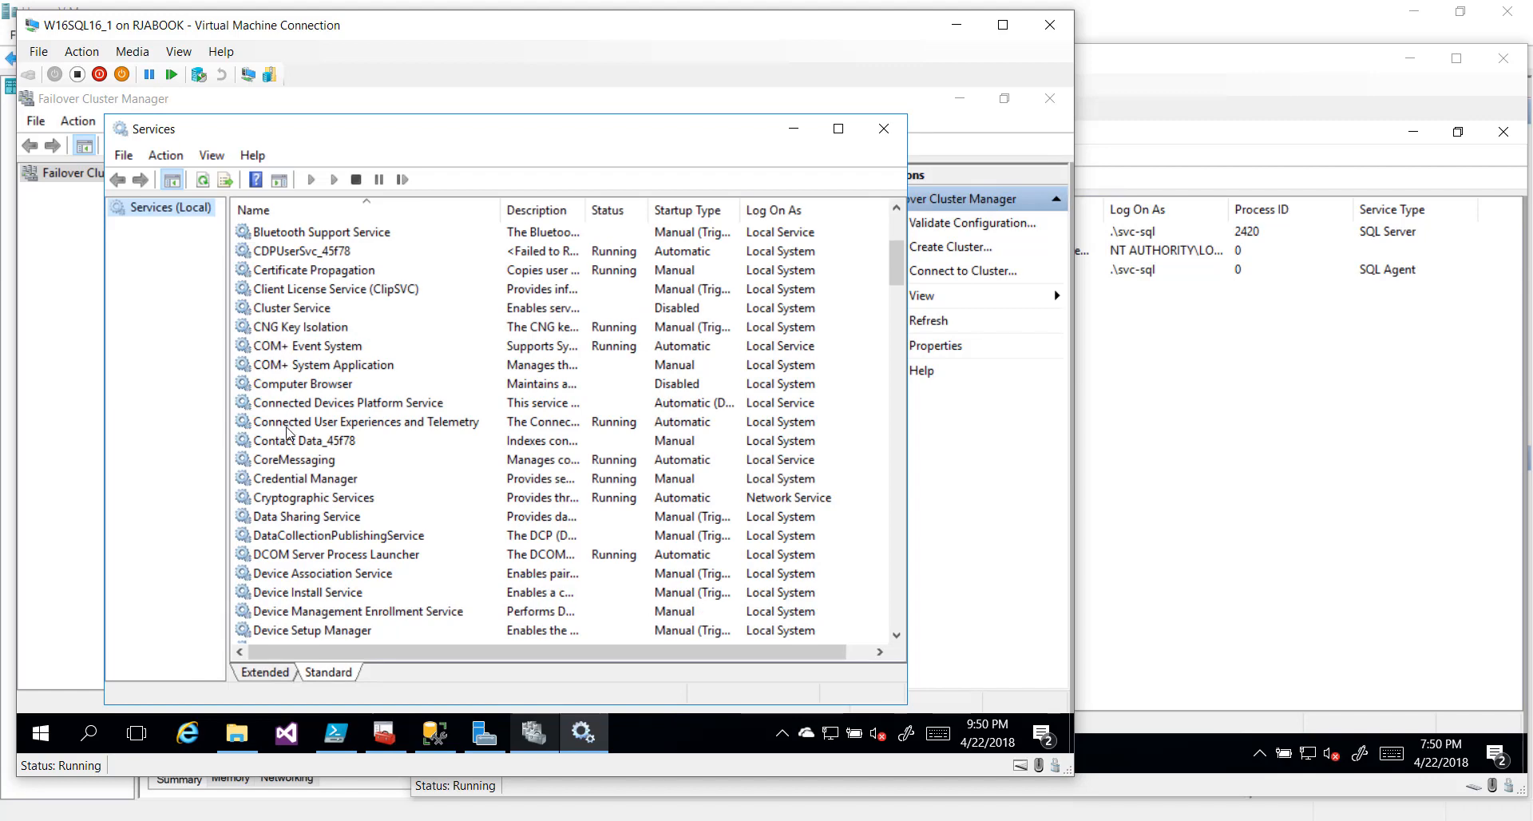
{"action": "left_click", "coordinate": [292, 311]}
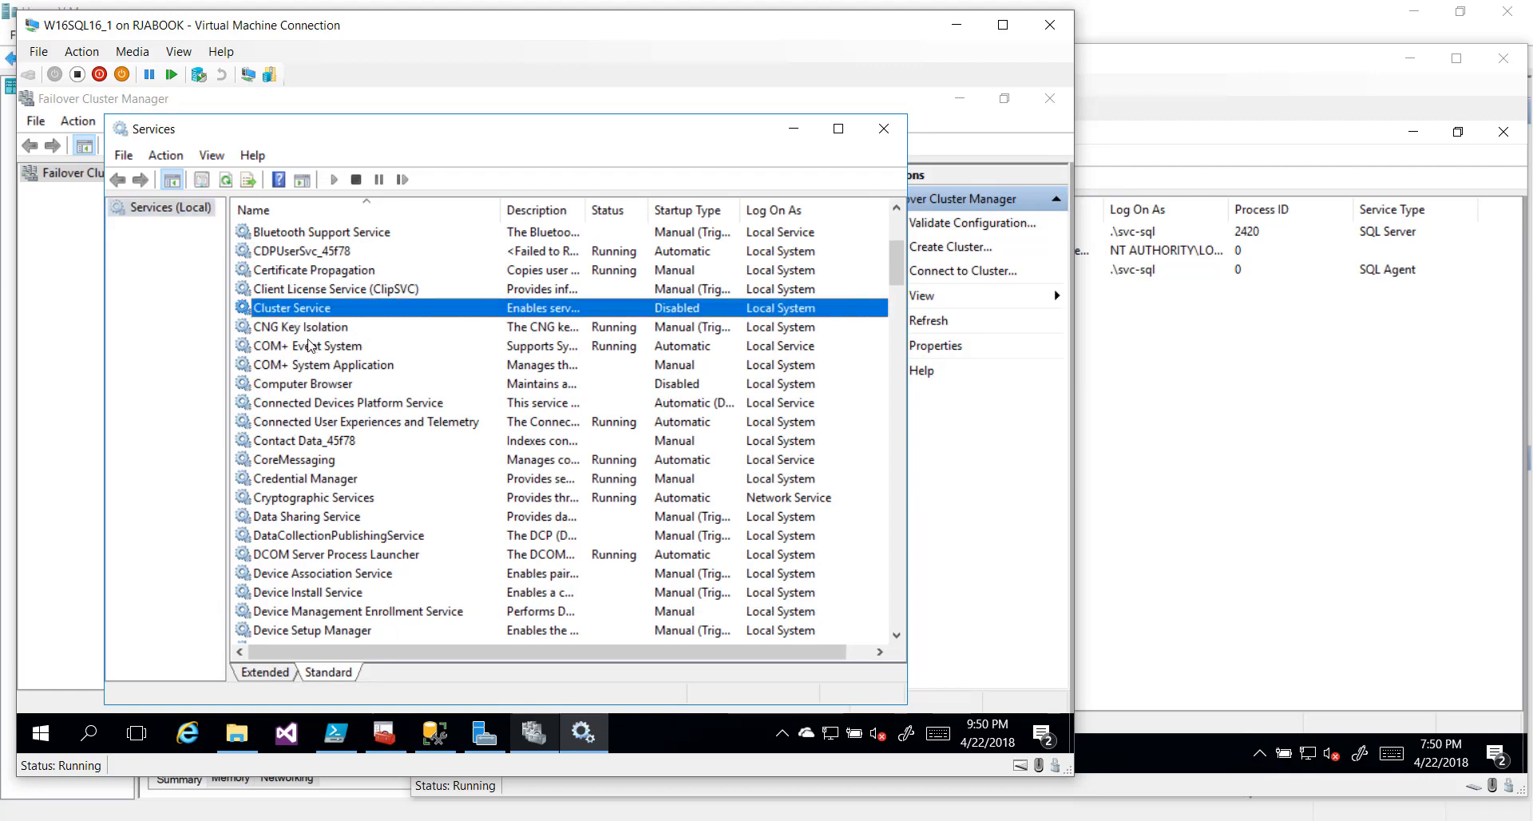
{"action": "key", "text": "ctrl+1"}
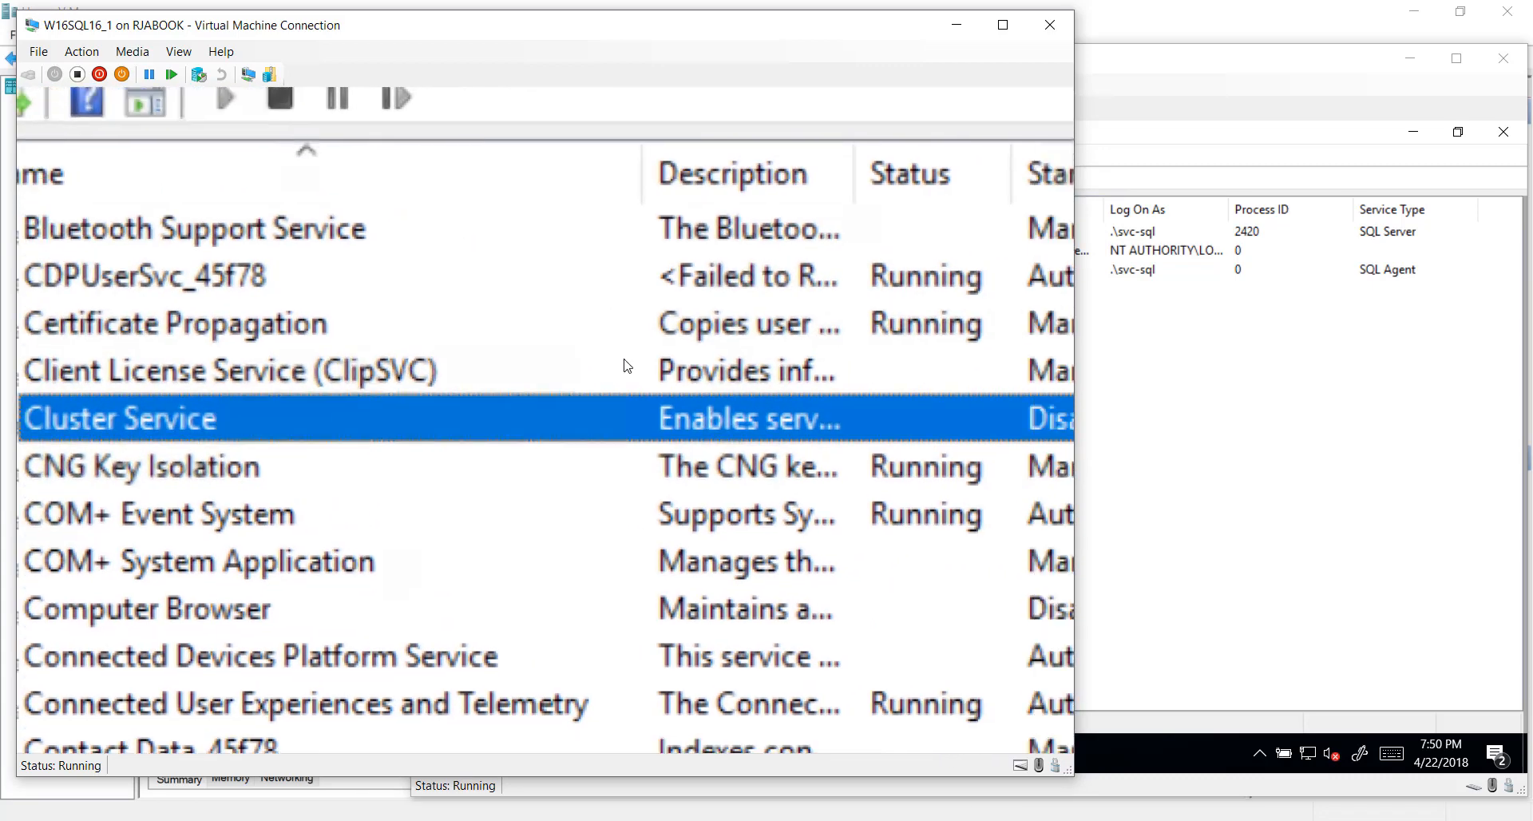